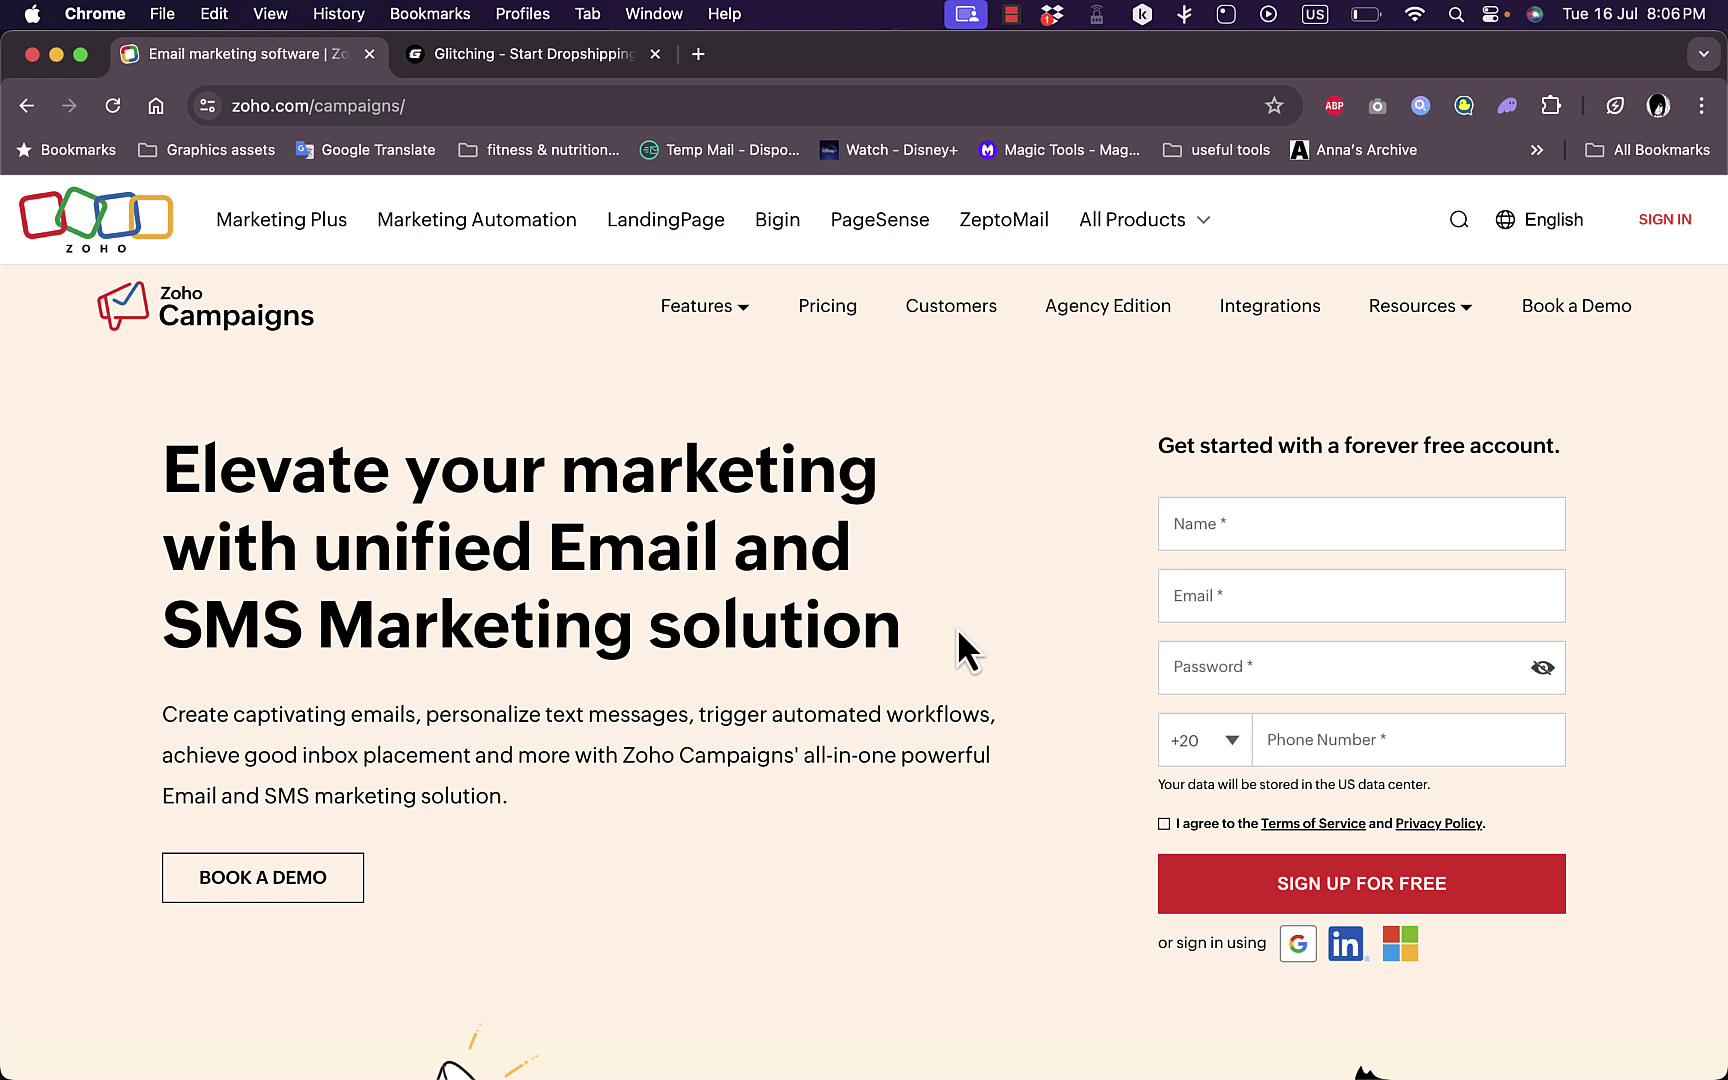
Step: Scroll past the template gallery, Personalization, Automation and Delivery sections to the ecommerce businesses section
{"action": "scroll", "coordinate": [958, 630], "scroll_direction": "down", "scroll_amount": 10}
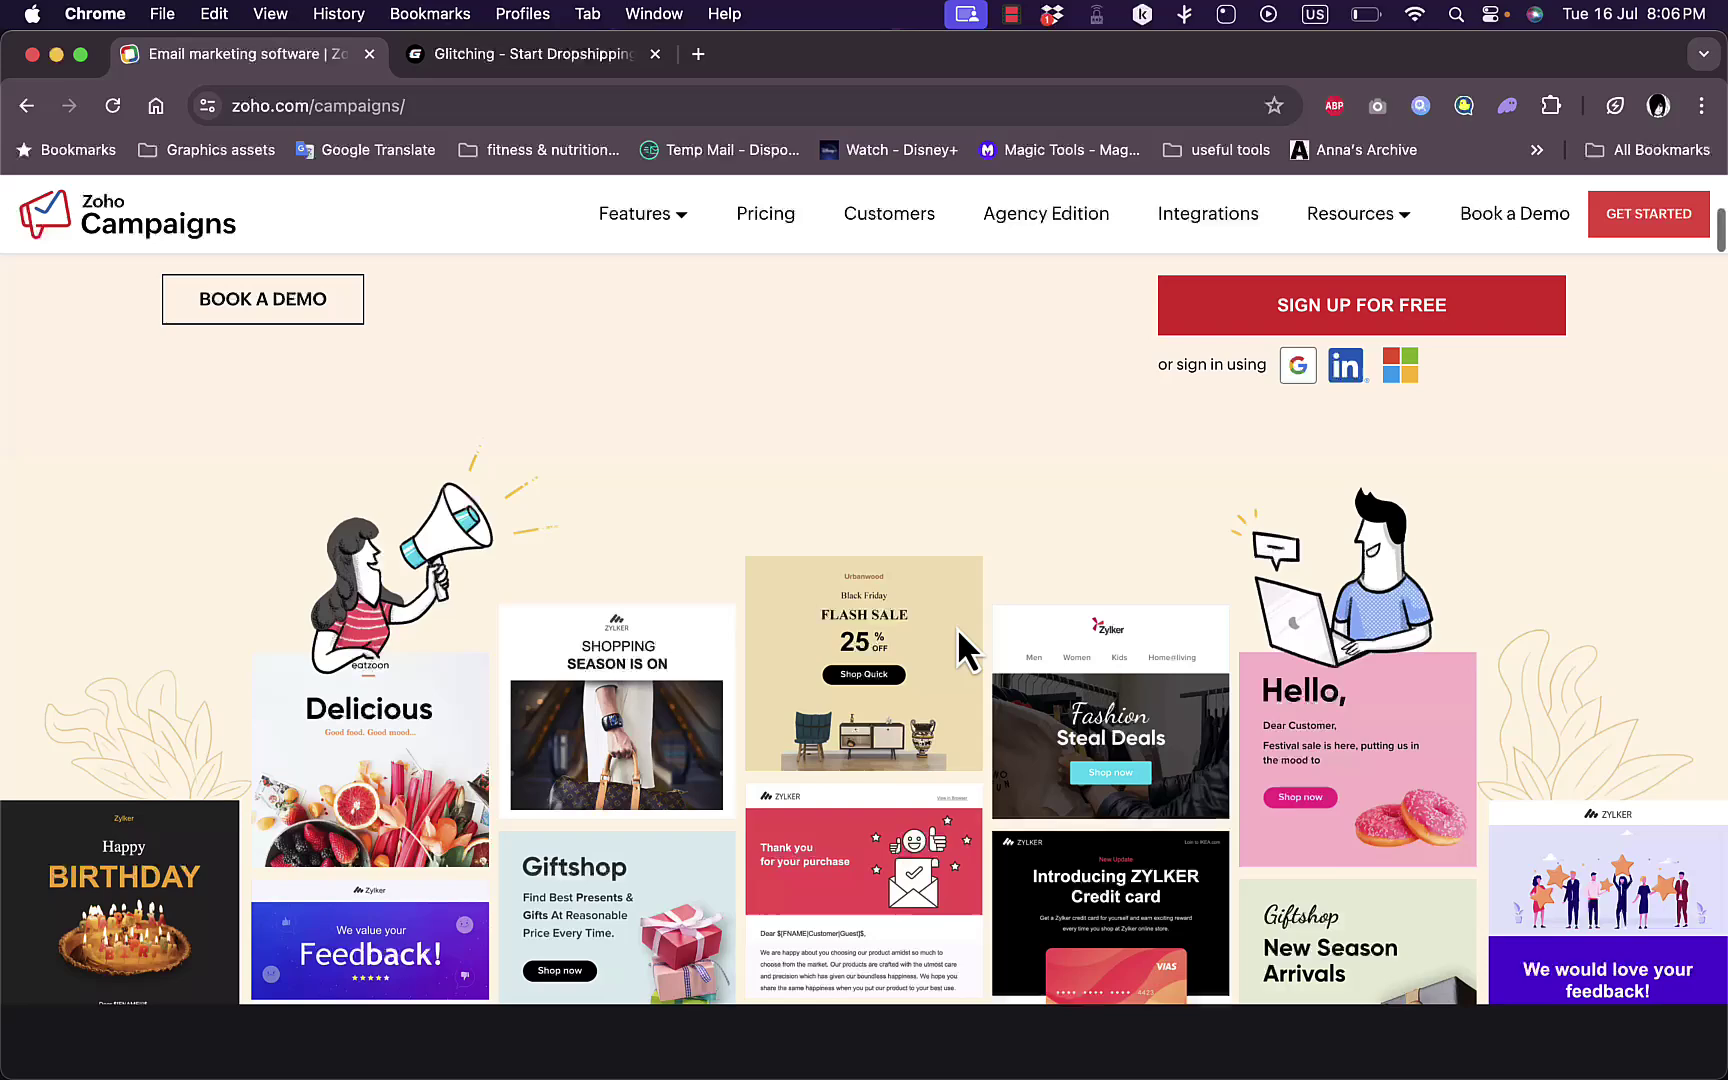
{"action": "scroll", "coordinate": [957, 648], "scroll_direction": "down", "scroll_amount": 5}
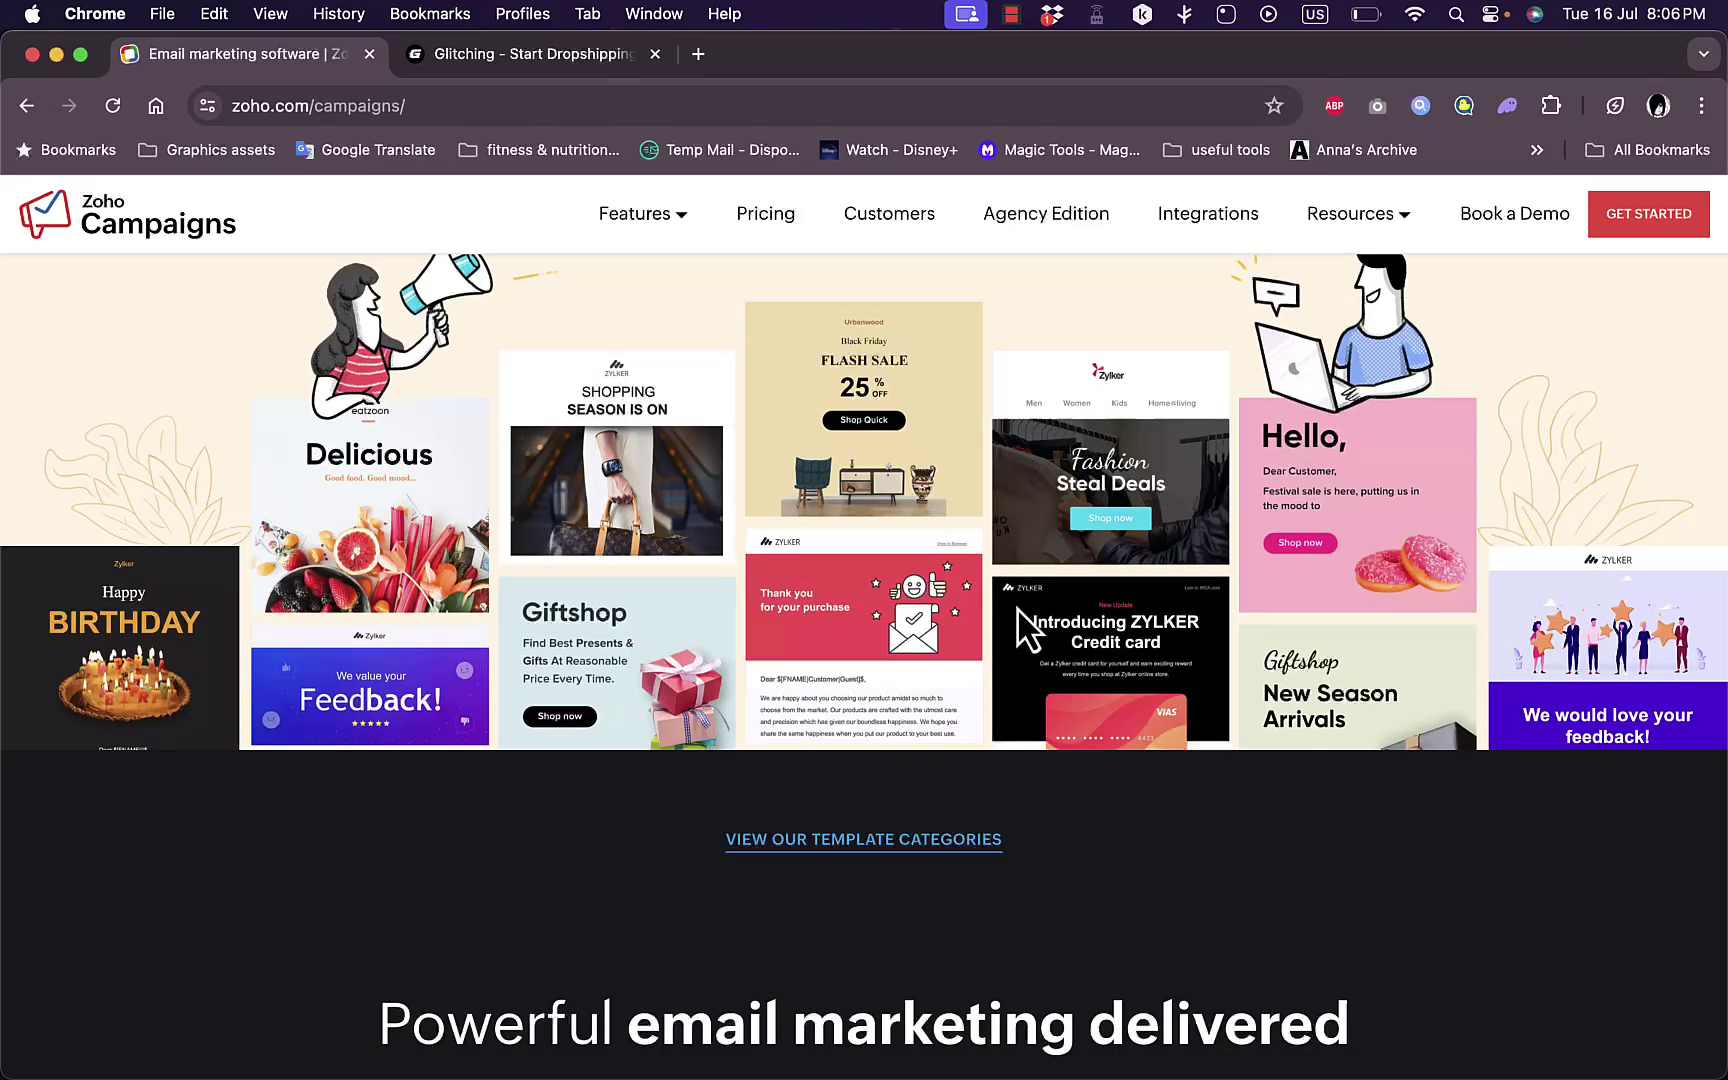
{"action": "scroll", "coordinate": [930, 640], "scroll_direction": "down", "scroll_amount": 2}
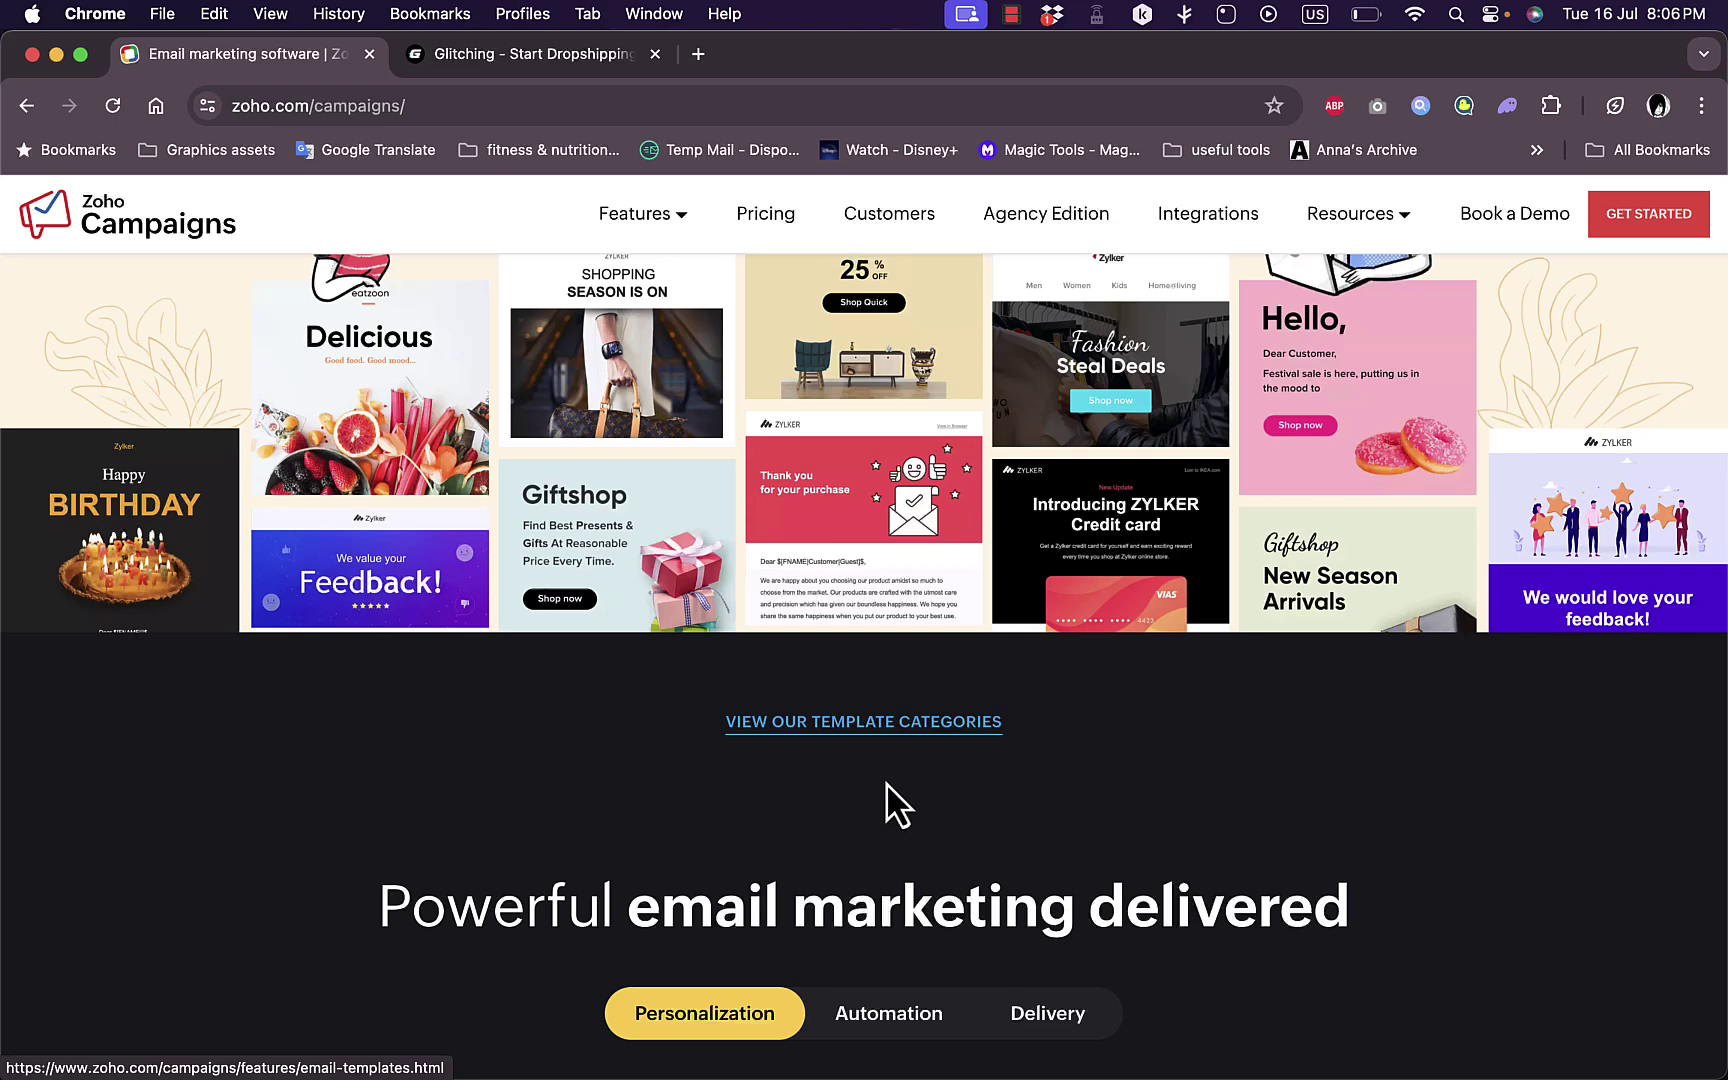
{"action": "scroll", "coordinate": [886, 790], "scroll_direction": "down", "scroll_amount": 5}
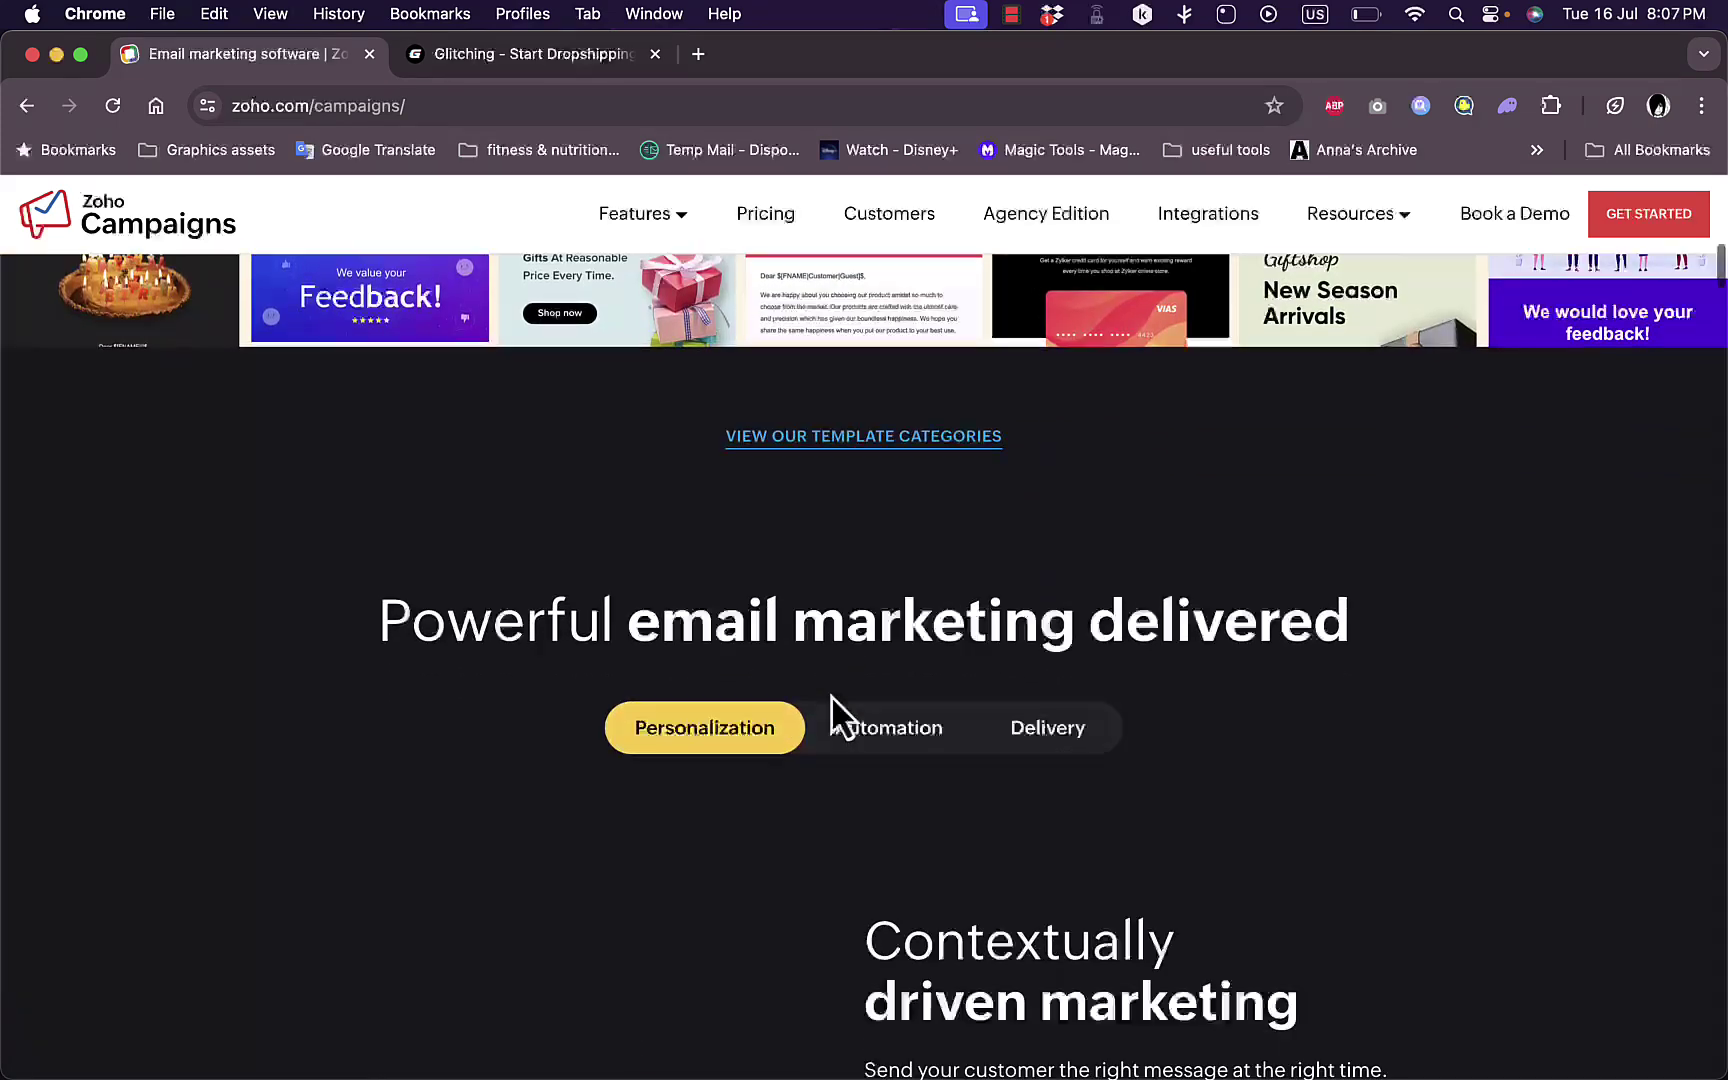
{"action": "scroll", "coordinate": [832, 695], "scroll_direction": "down", "scroll_amount": 10}
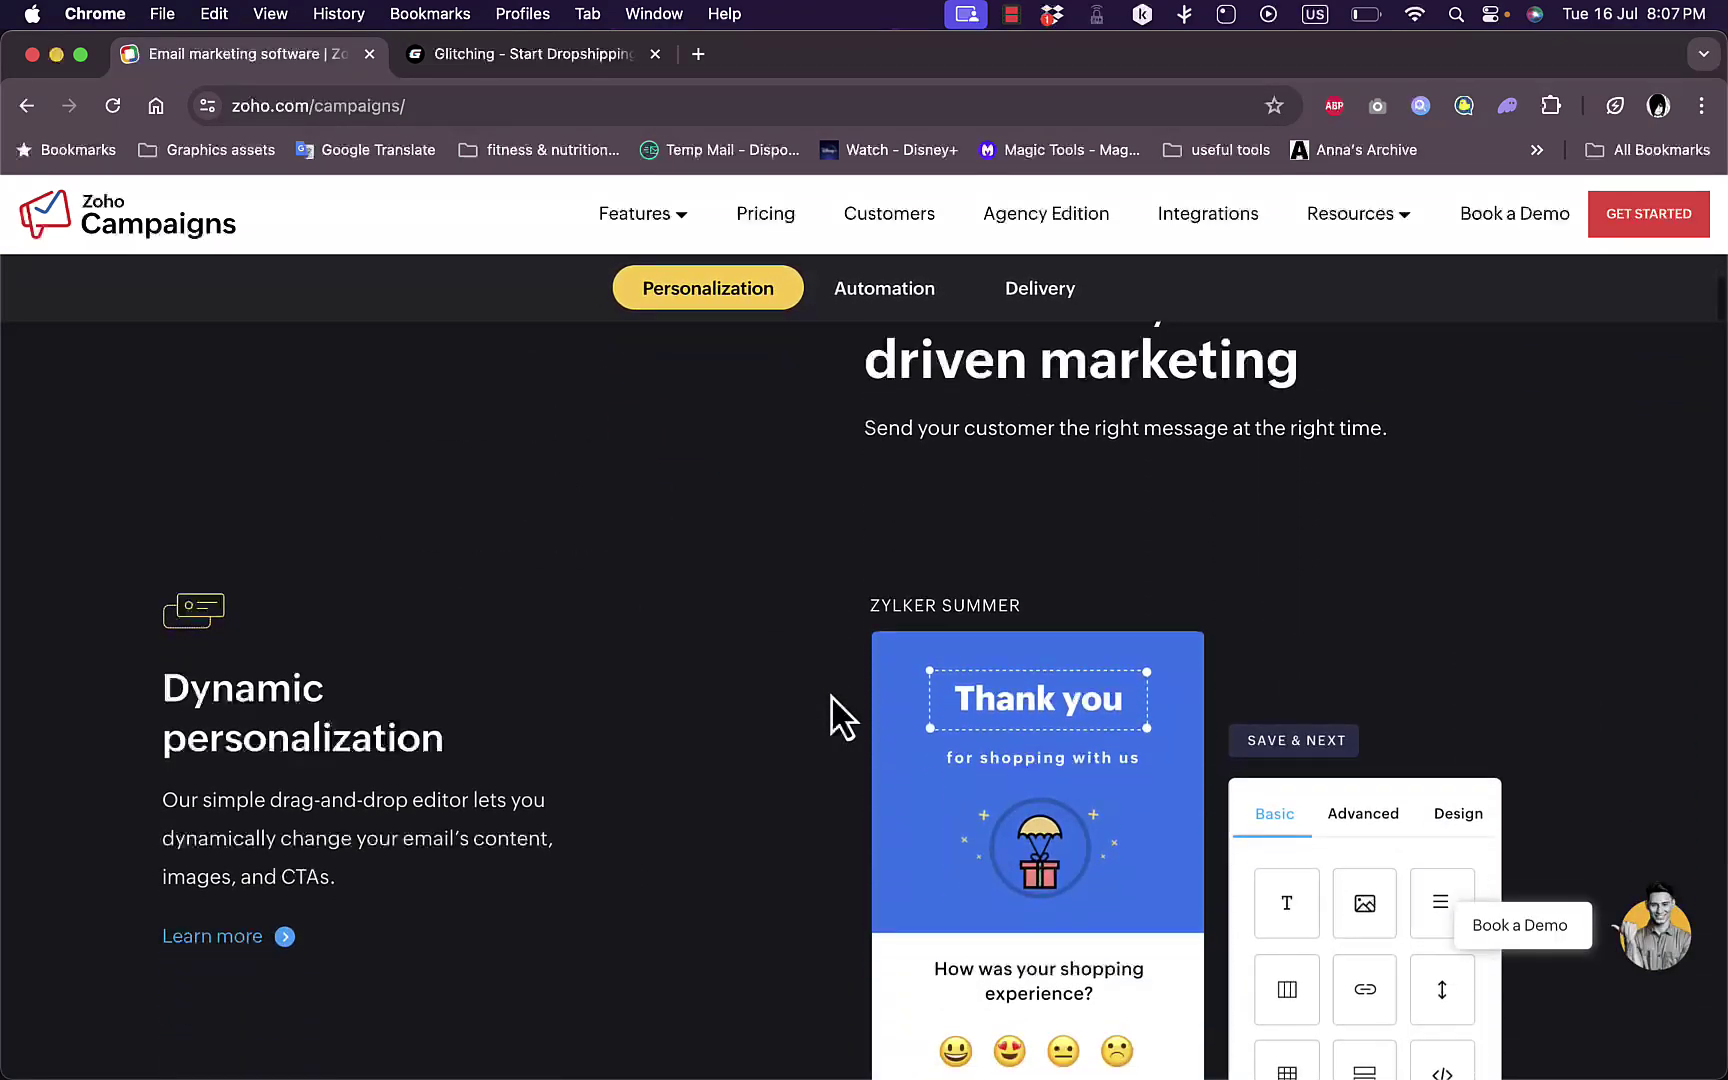
{"action": "scroll", "coordinate": [770, 812], "scroll_direction": "down", "scroll_amount": 8}
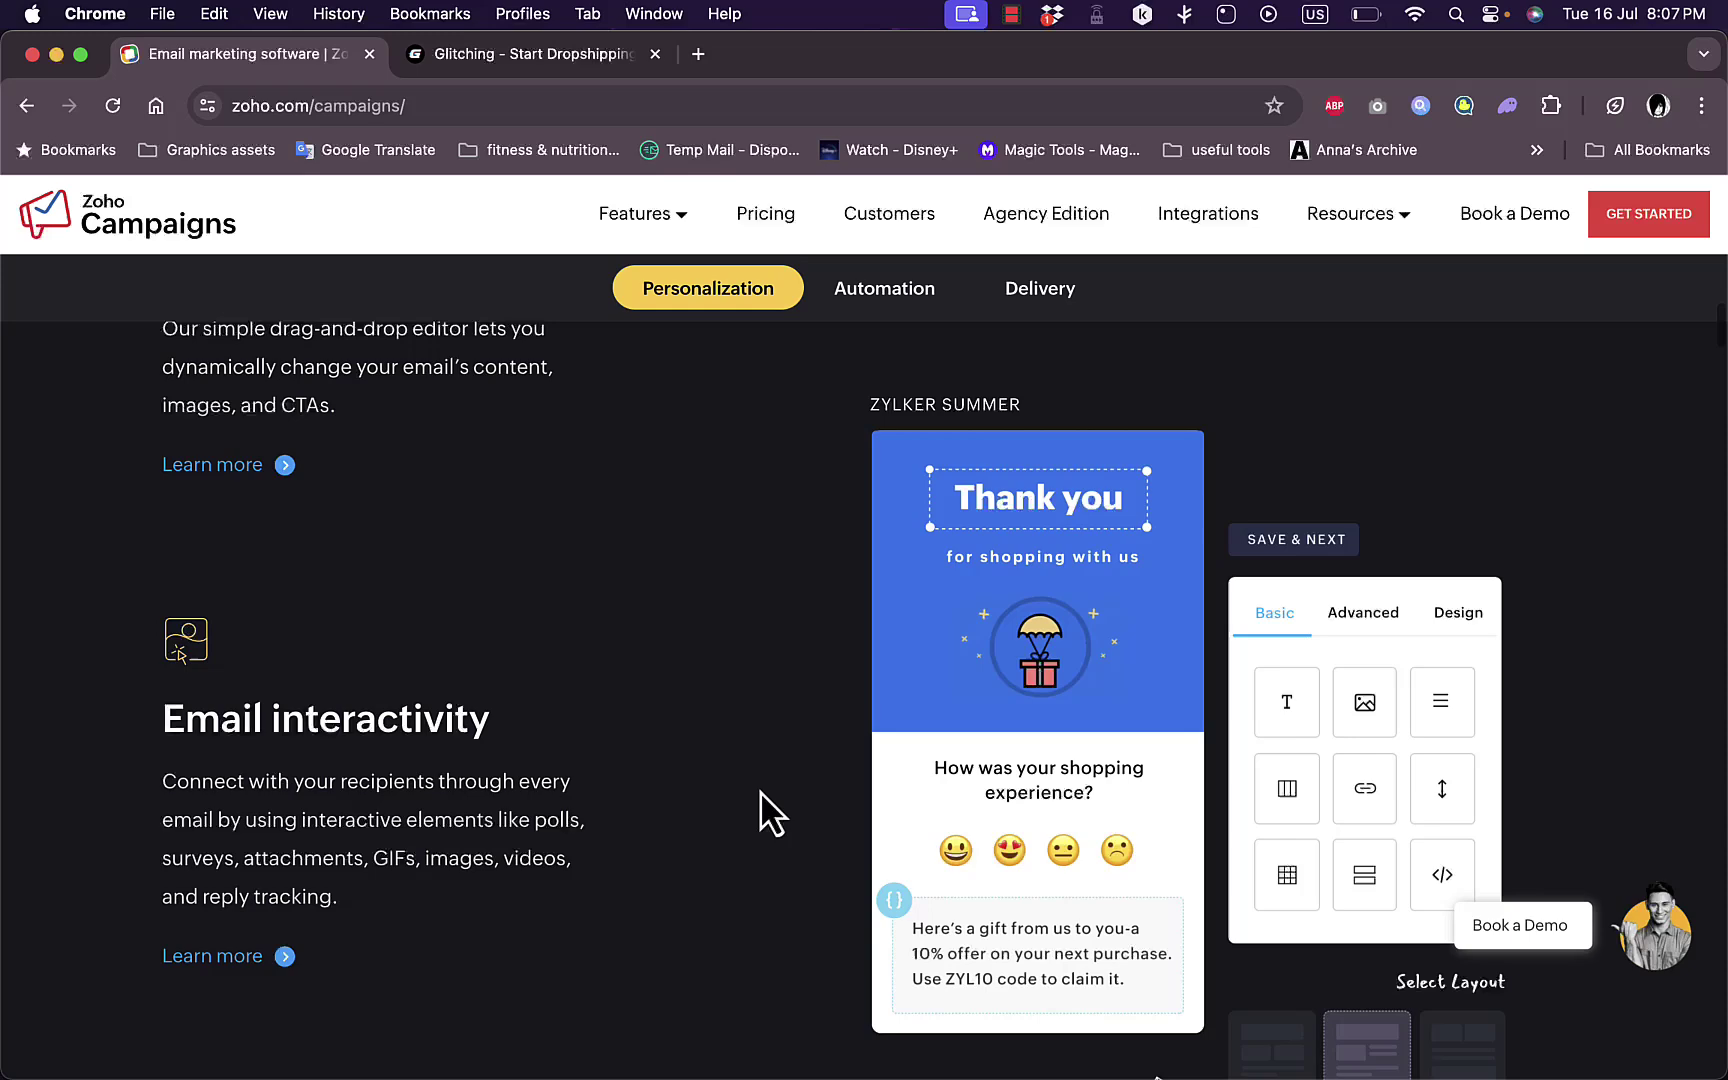
{"action": "scroll", "coordinate": [770, 812], "scroll_direction": "down", "scroll_amount": 3}
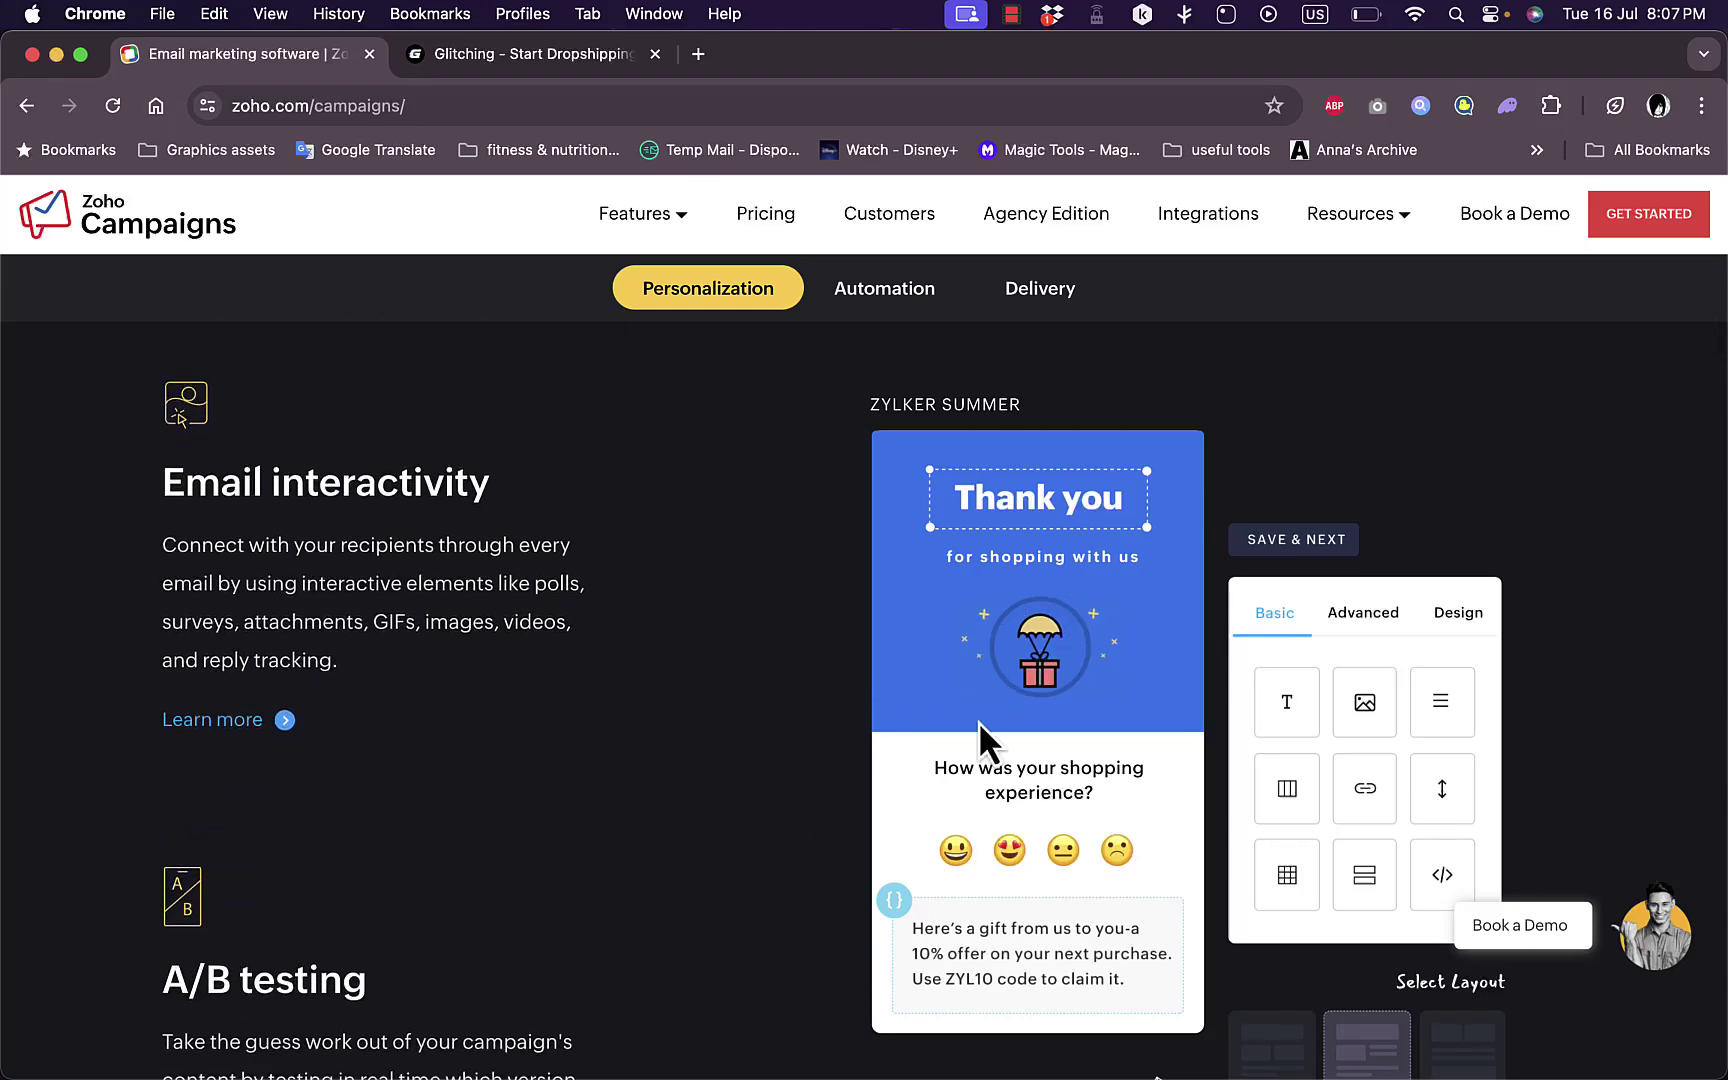
{"action": "scroll", "coordinate": [810, 810], "scroll_direction": "down", "scroll_amount": 20}
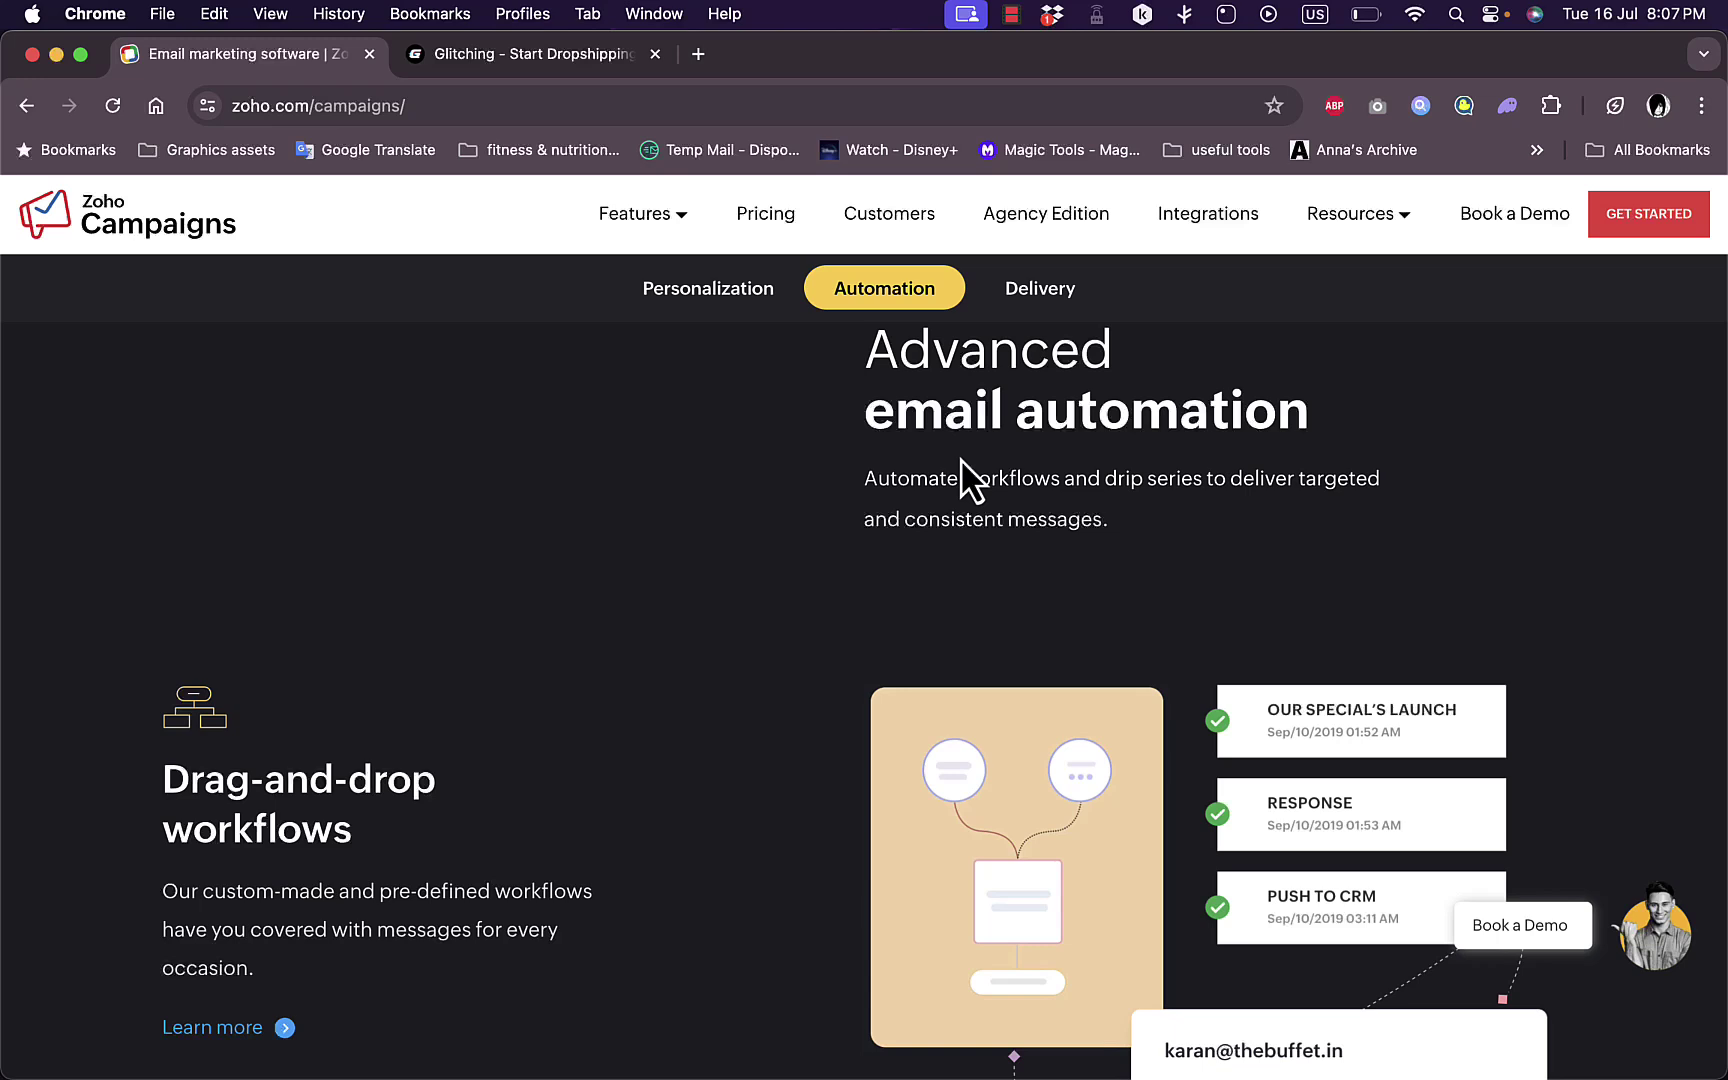
{"action": "scroll", "coordinate": [713, 687], "scroll_direction": "down", "scroll_amount": 4}
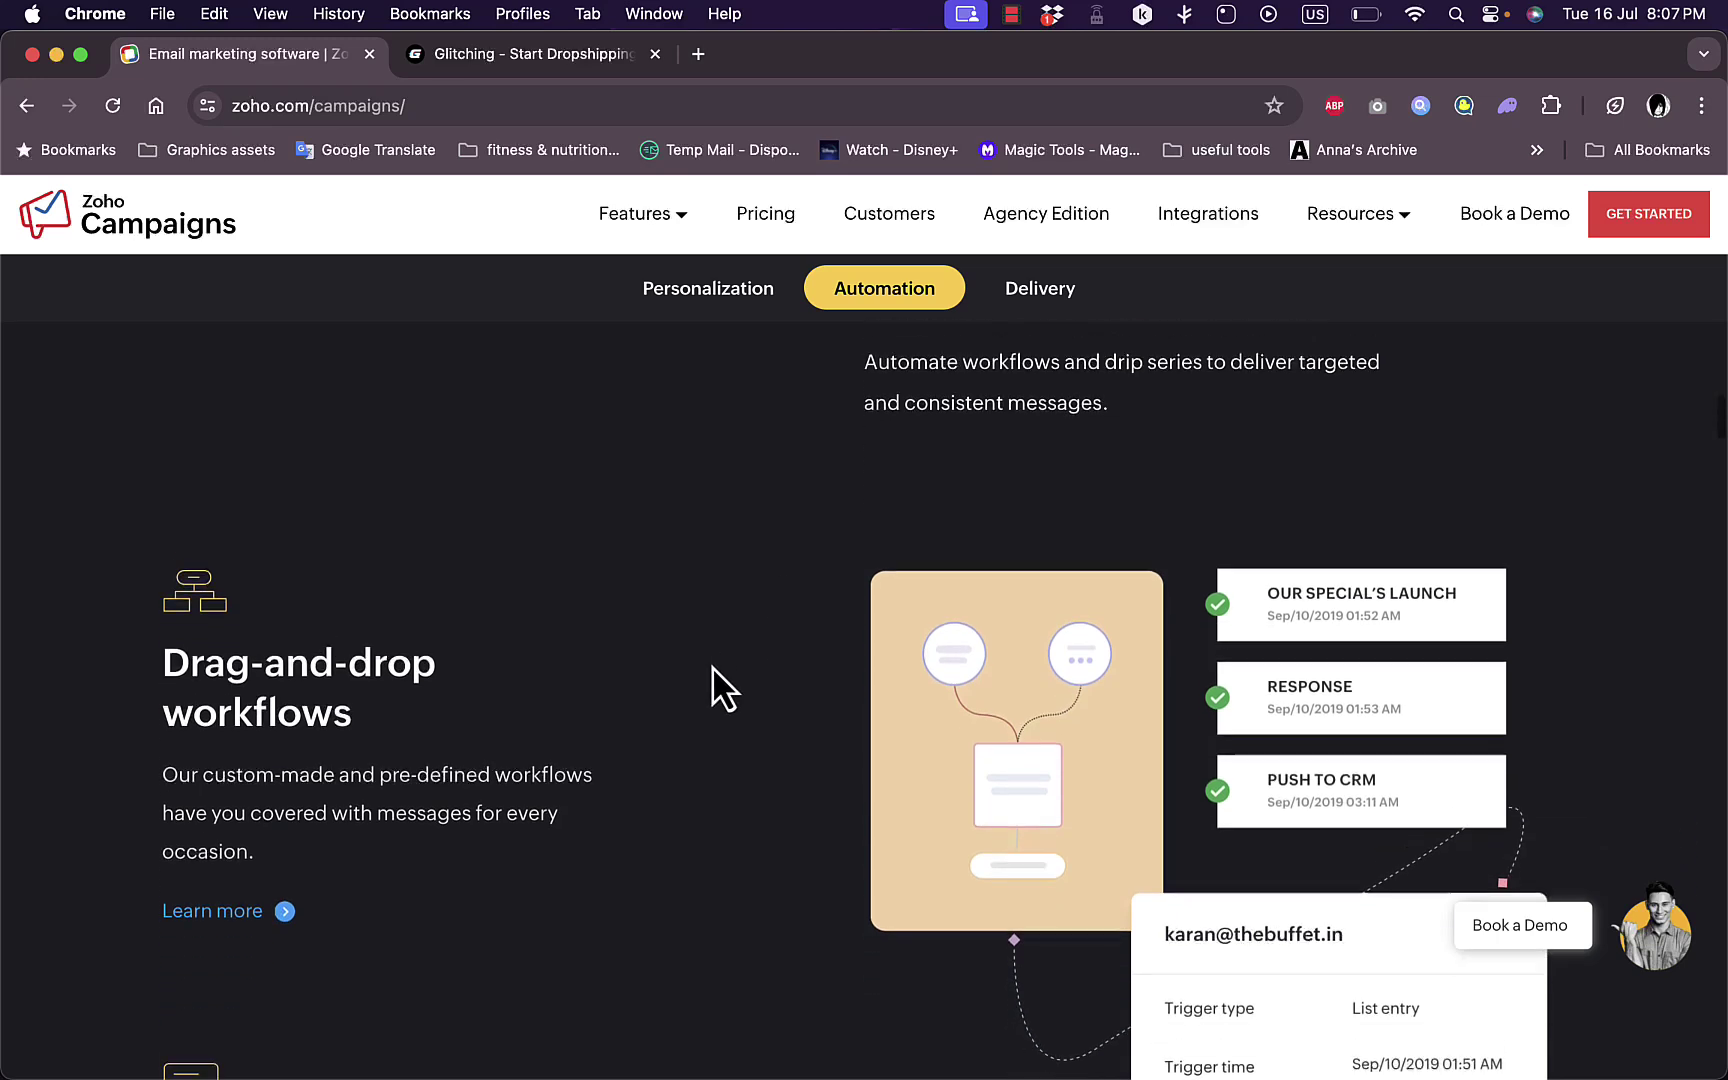
{"action": "scroll", "coordinate": [720, 688], "scroll_direction": "down", "scroll_amount": 3}
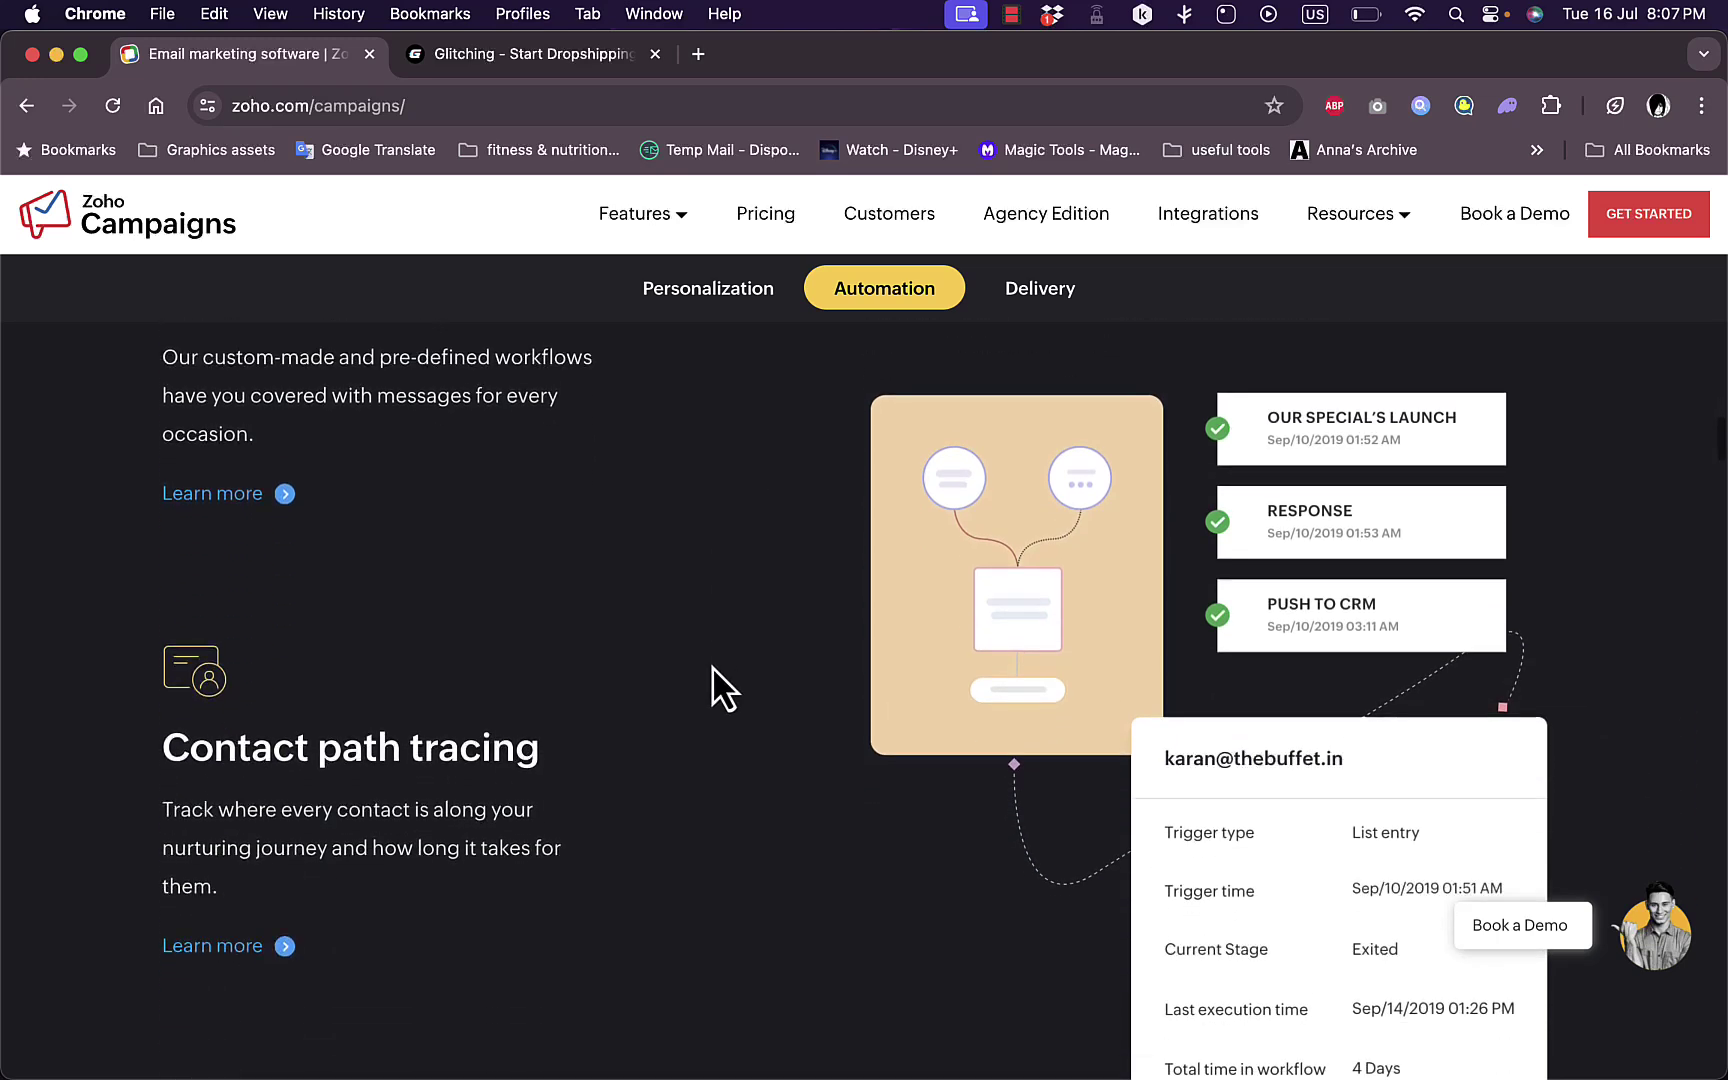
{"action": "scroll", "coordinate": [409, 740], "scroll_direction": "up", "scroll_amount": 2}
{"action": "scroll", "coordinate": [409, 742], "scroll_direction": "up", "scroll_amount": 1}
{"action": "scroll", "coordinate": [409, 744], "scroll_direction": "down", "scroll_amount": 8}
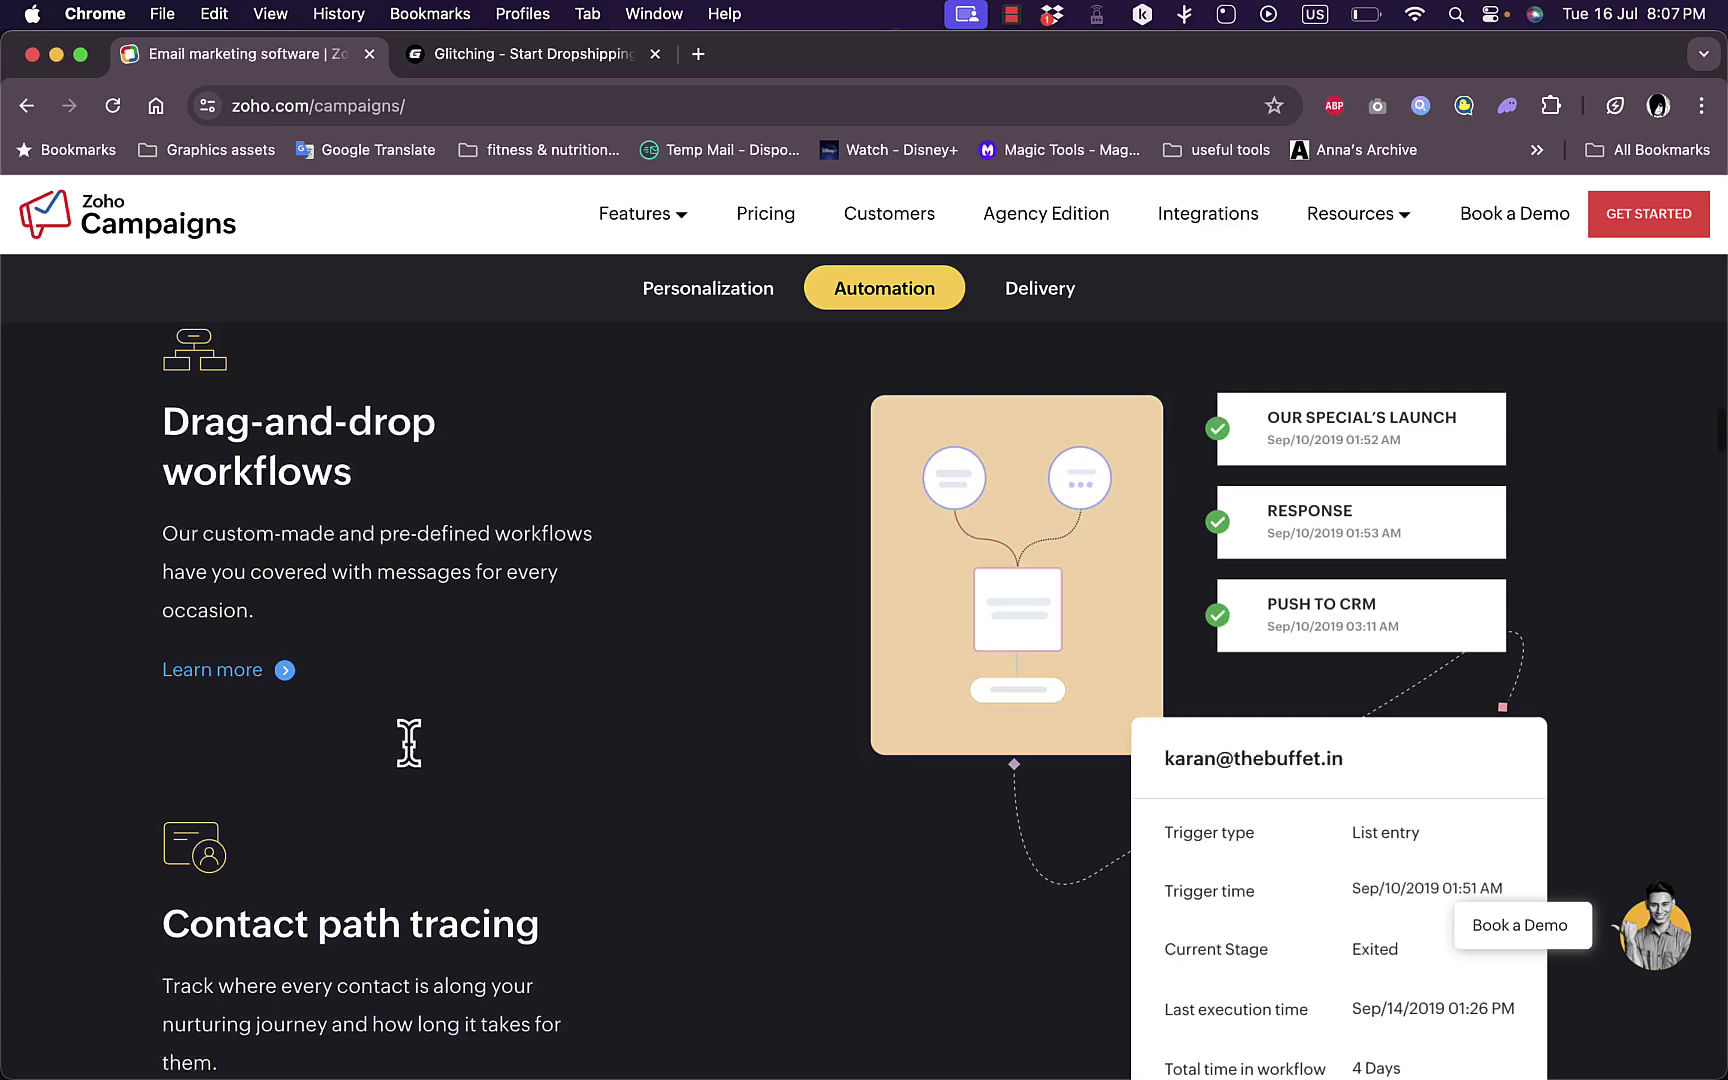
{"action": "scroll", "coordinate": [420, 770], "scroll_direction": "down", "scroll_amount": 8}
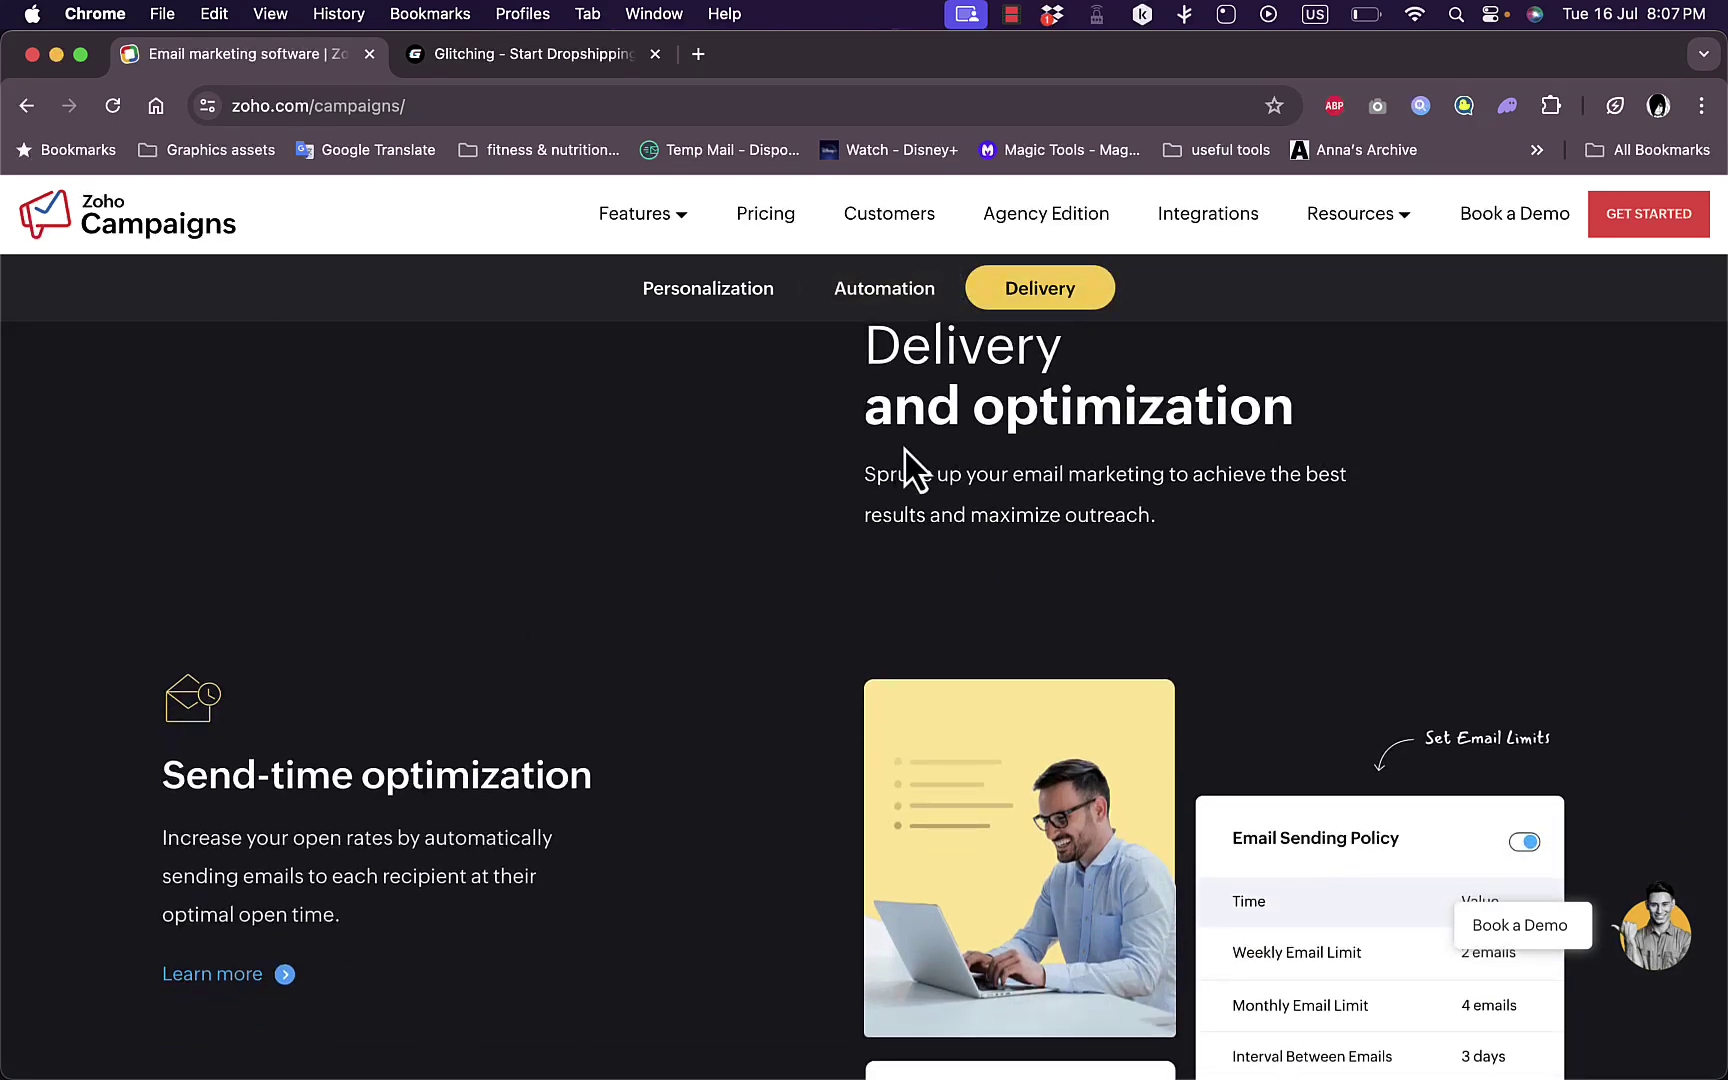
{"action": "scroll", "coordinate": [656, 650], "scroll_direction": "down", "scroll_amount": 2}
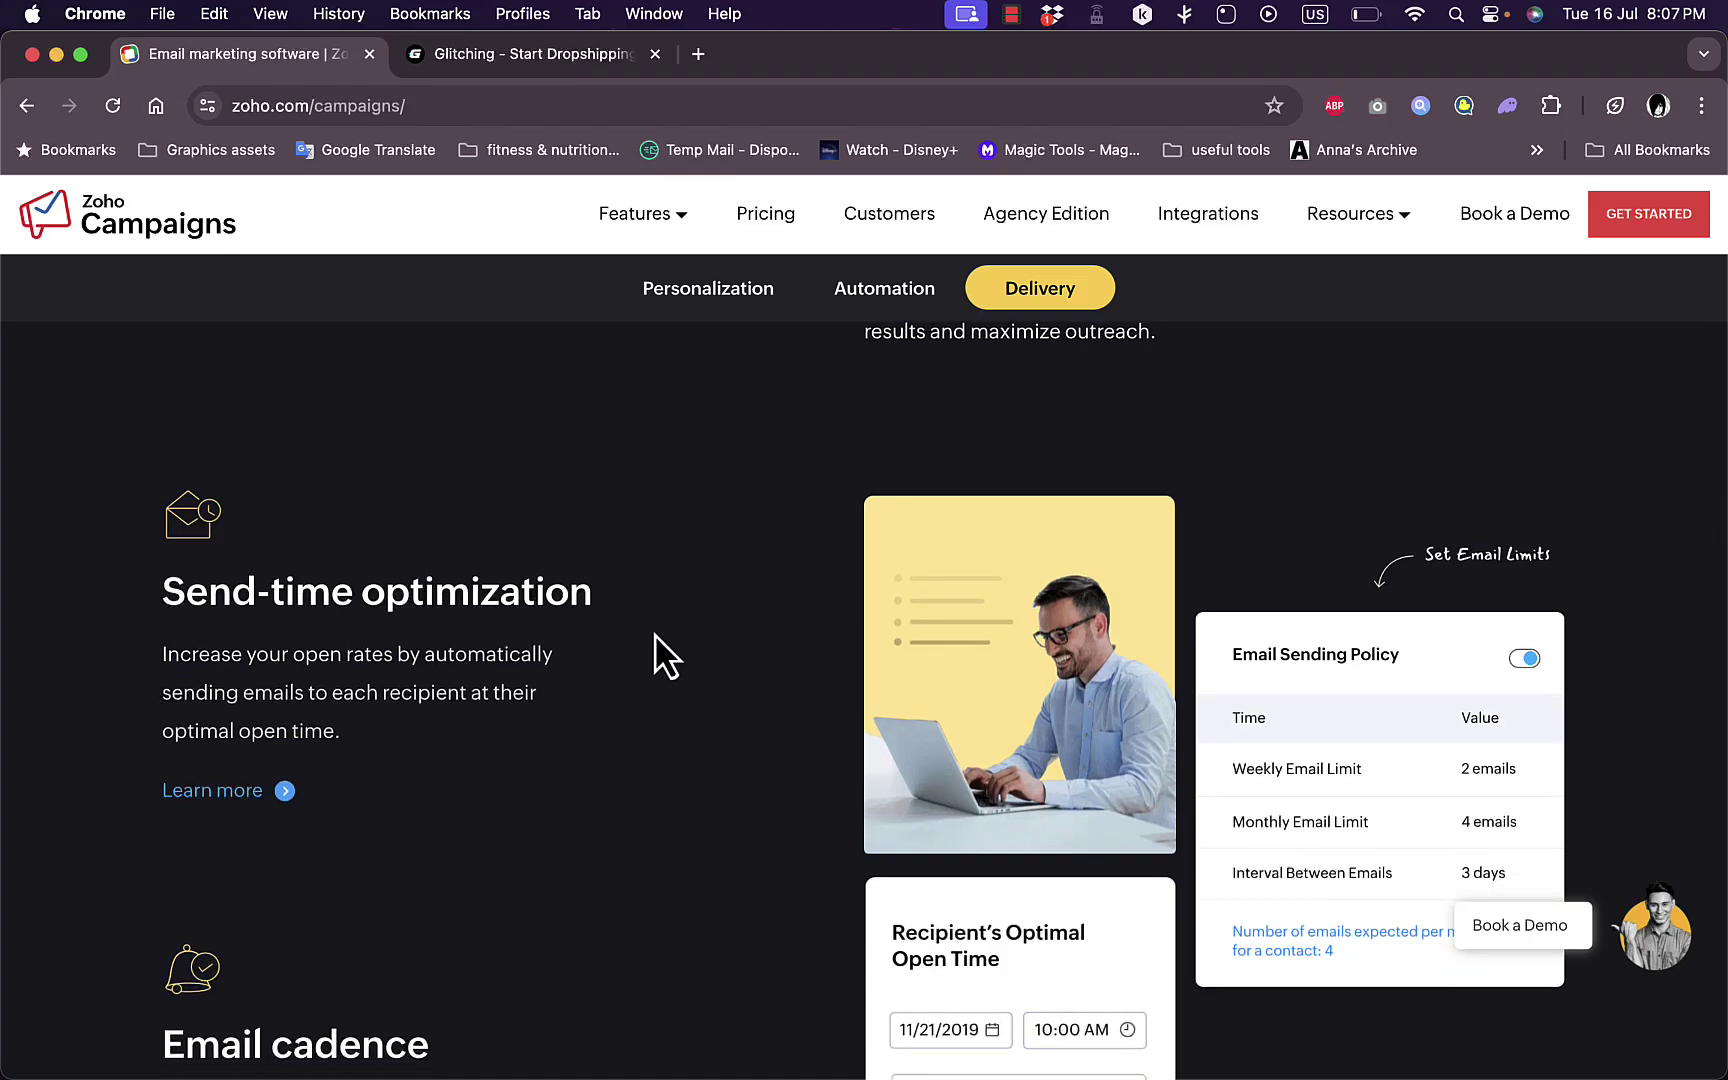
{"action": "scroll", "coordinate": [721, 752], "scroll_direction": "down", "scroll_amount": 5}
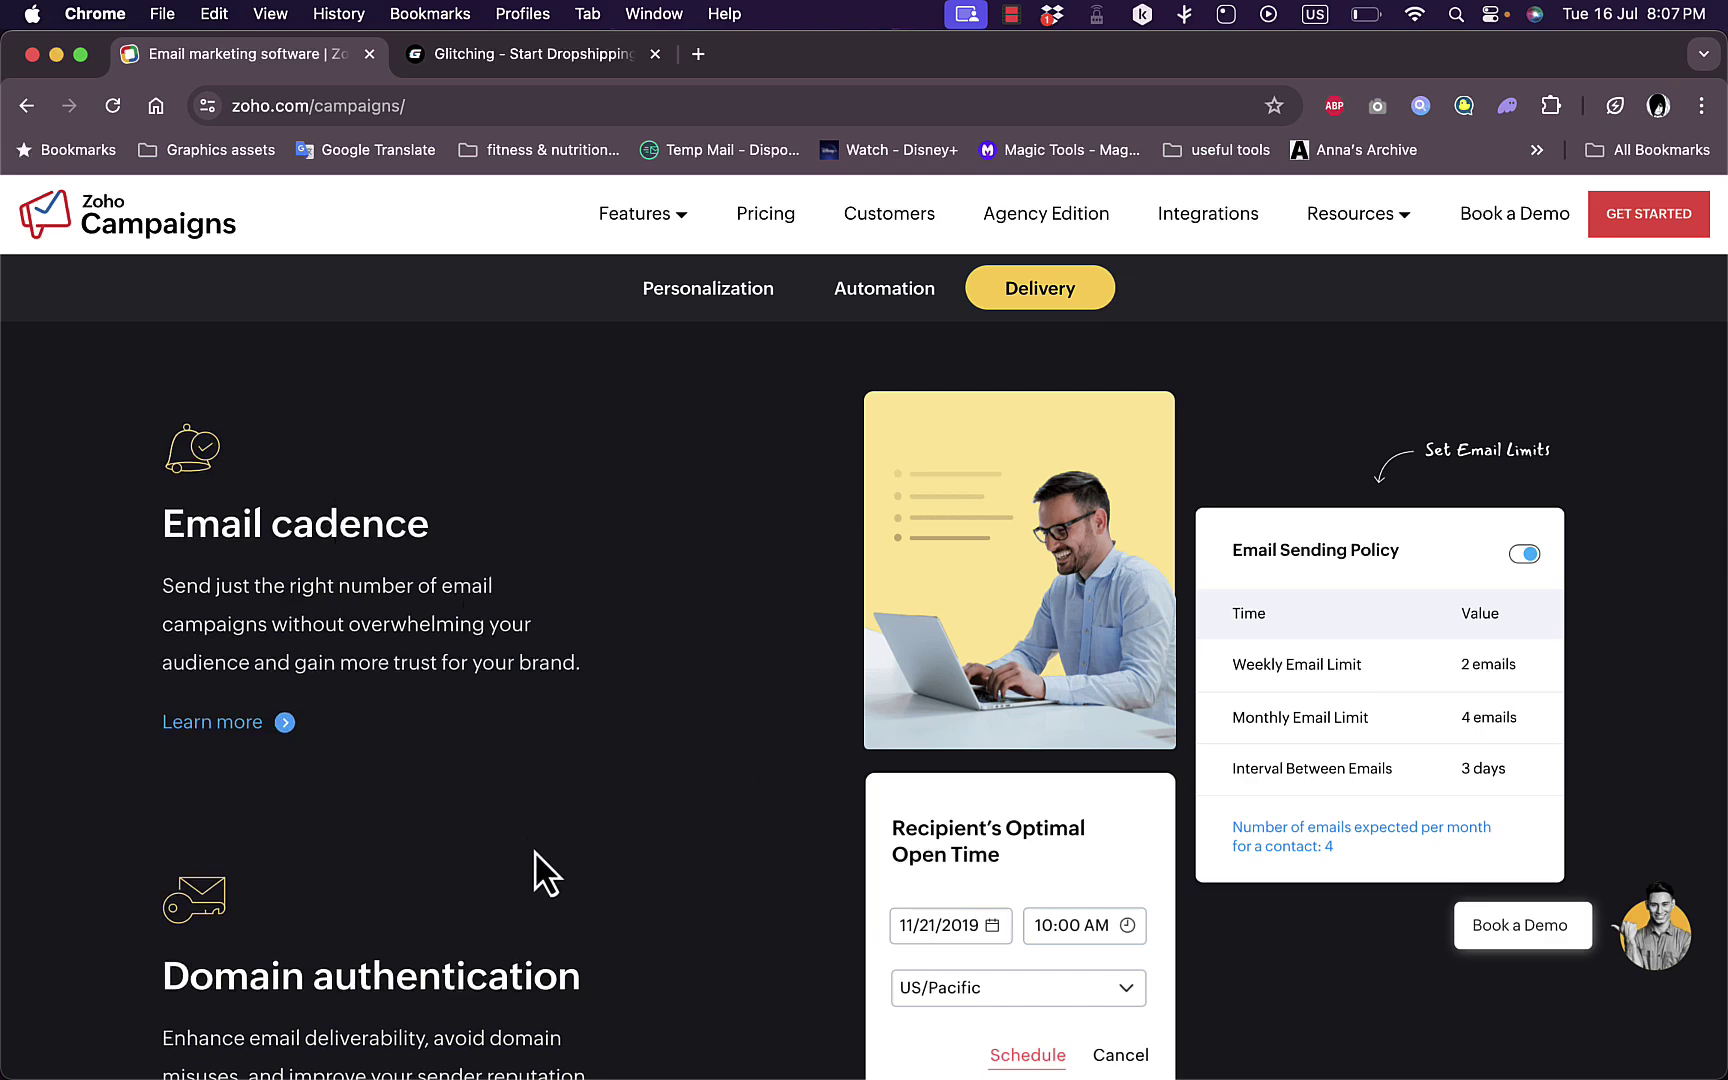
{"action": "scroll", "coordinate": [535, 850], "scroll_direction": "down", "scroll_amount": 10}
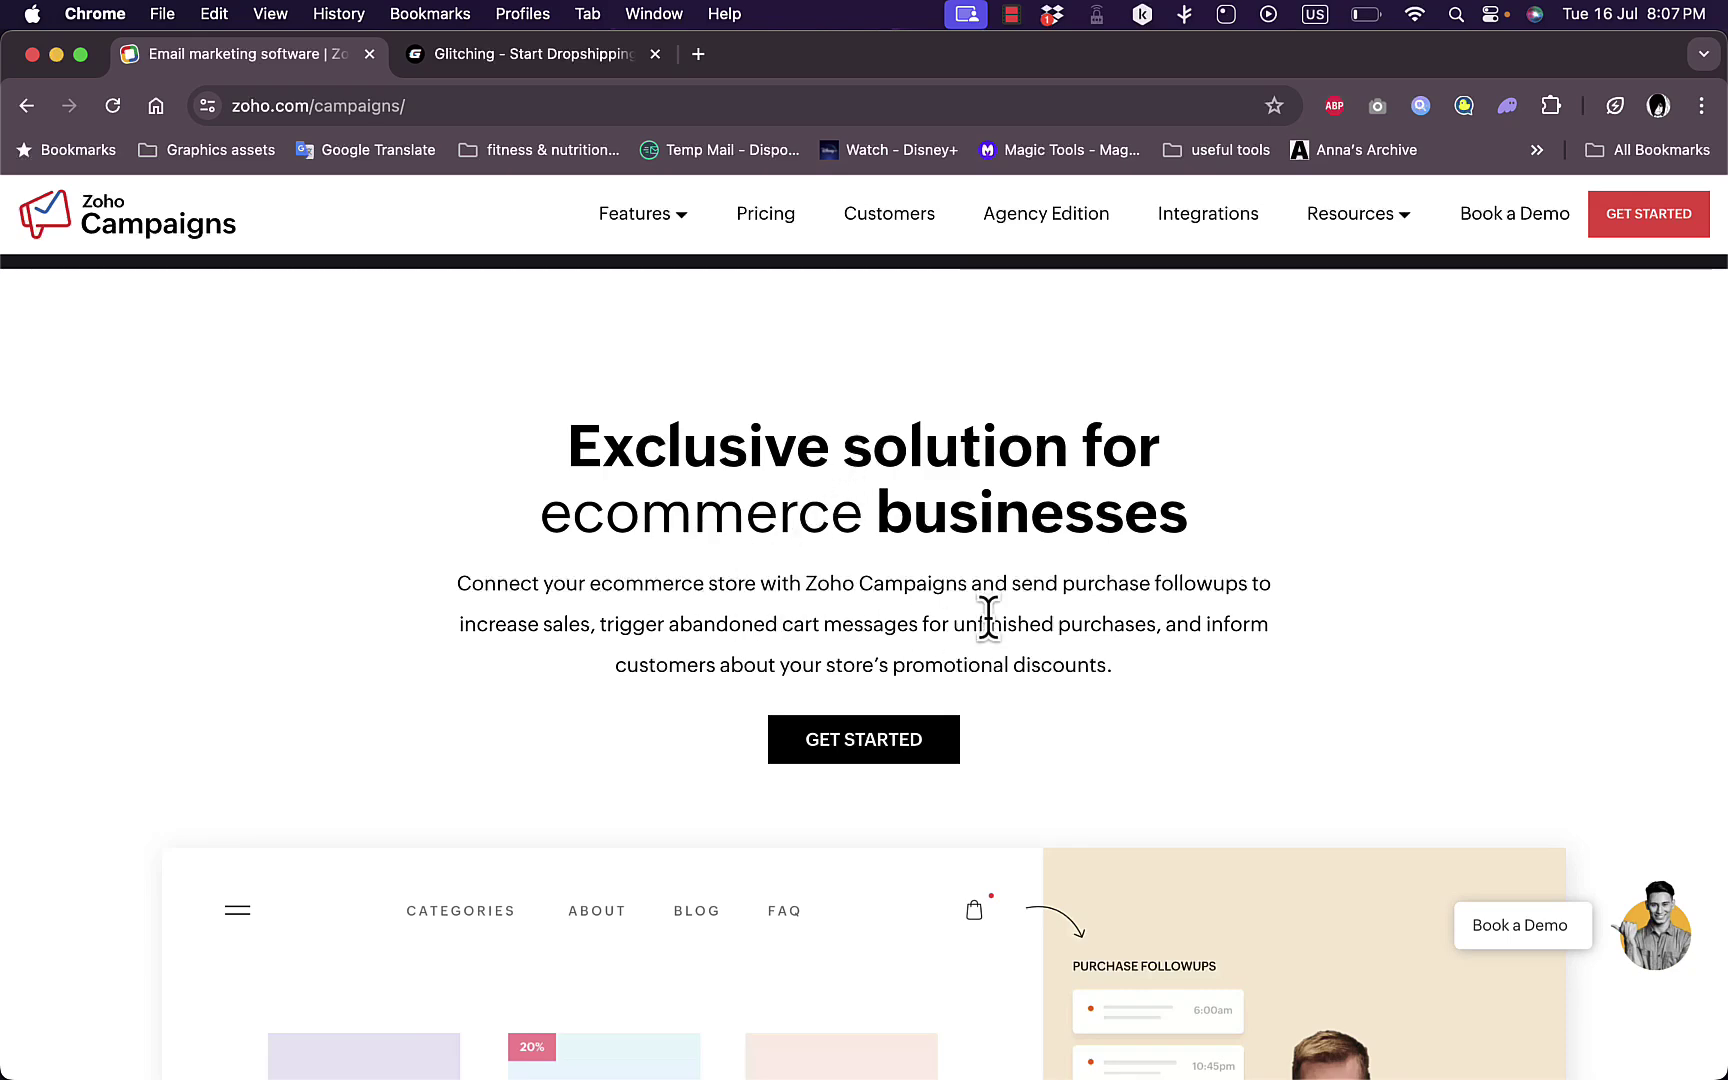
Step: Scroll down to the 'Email marketing on the go' app section and footer, then back up slightly
{"action": "scroll", "coordinate": [988, 618], "scroll_direction": "down", "scroll_amount": 3}
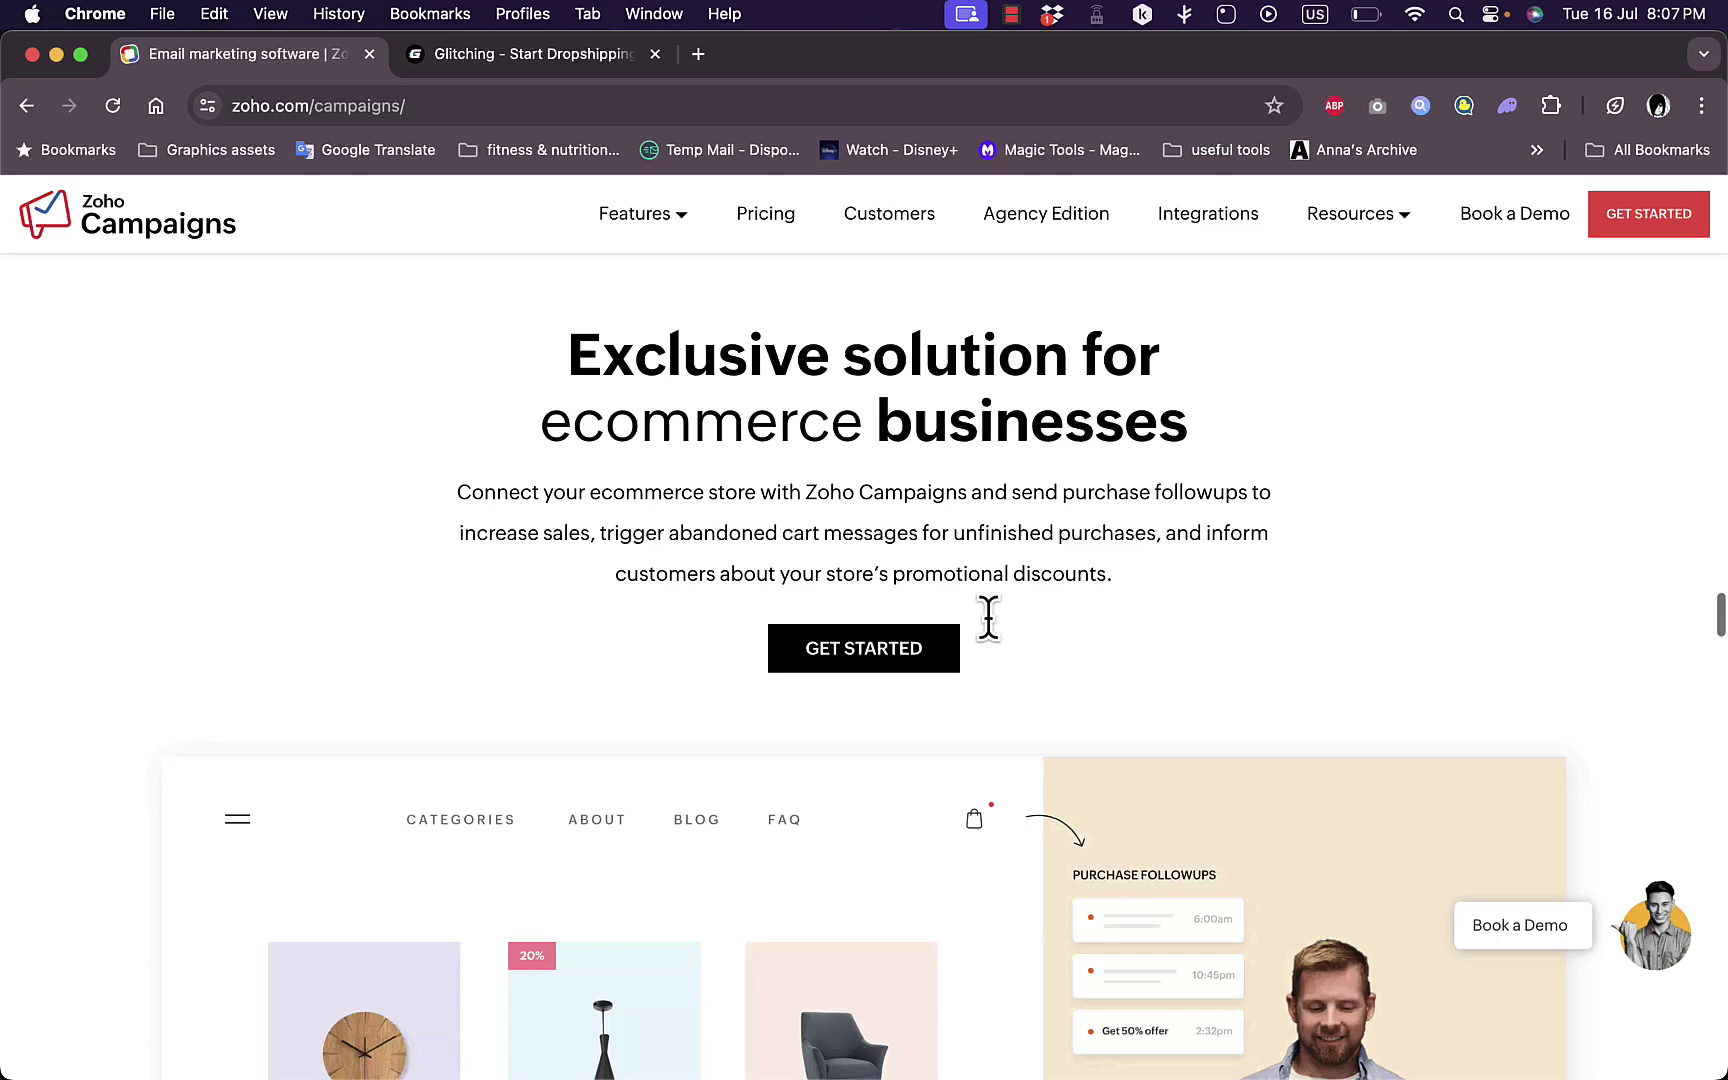
{"action": "scroll", "coordinate": [990, 625], "scroll_direction": "down", "scroll_amount": 2}
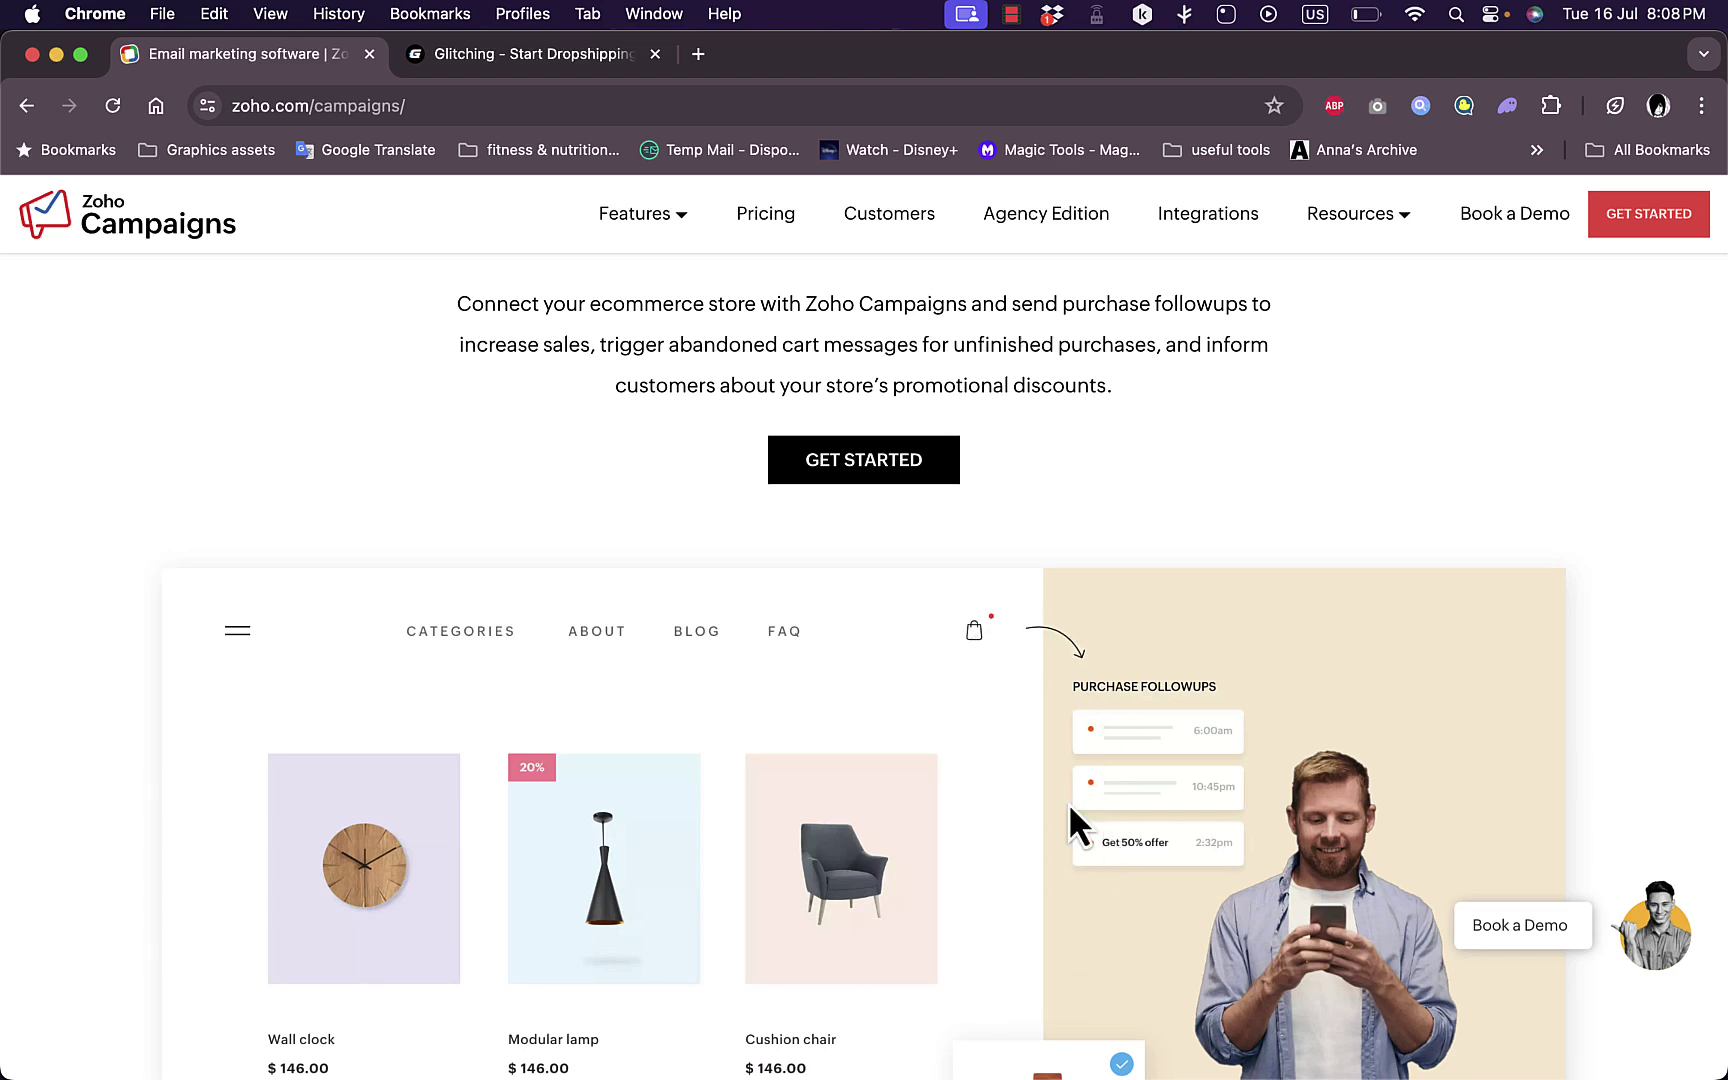
{"action": "scroll", "coordinate": [1000, 772], "scroll_direction": "down", "scroll_amount": 6}
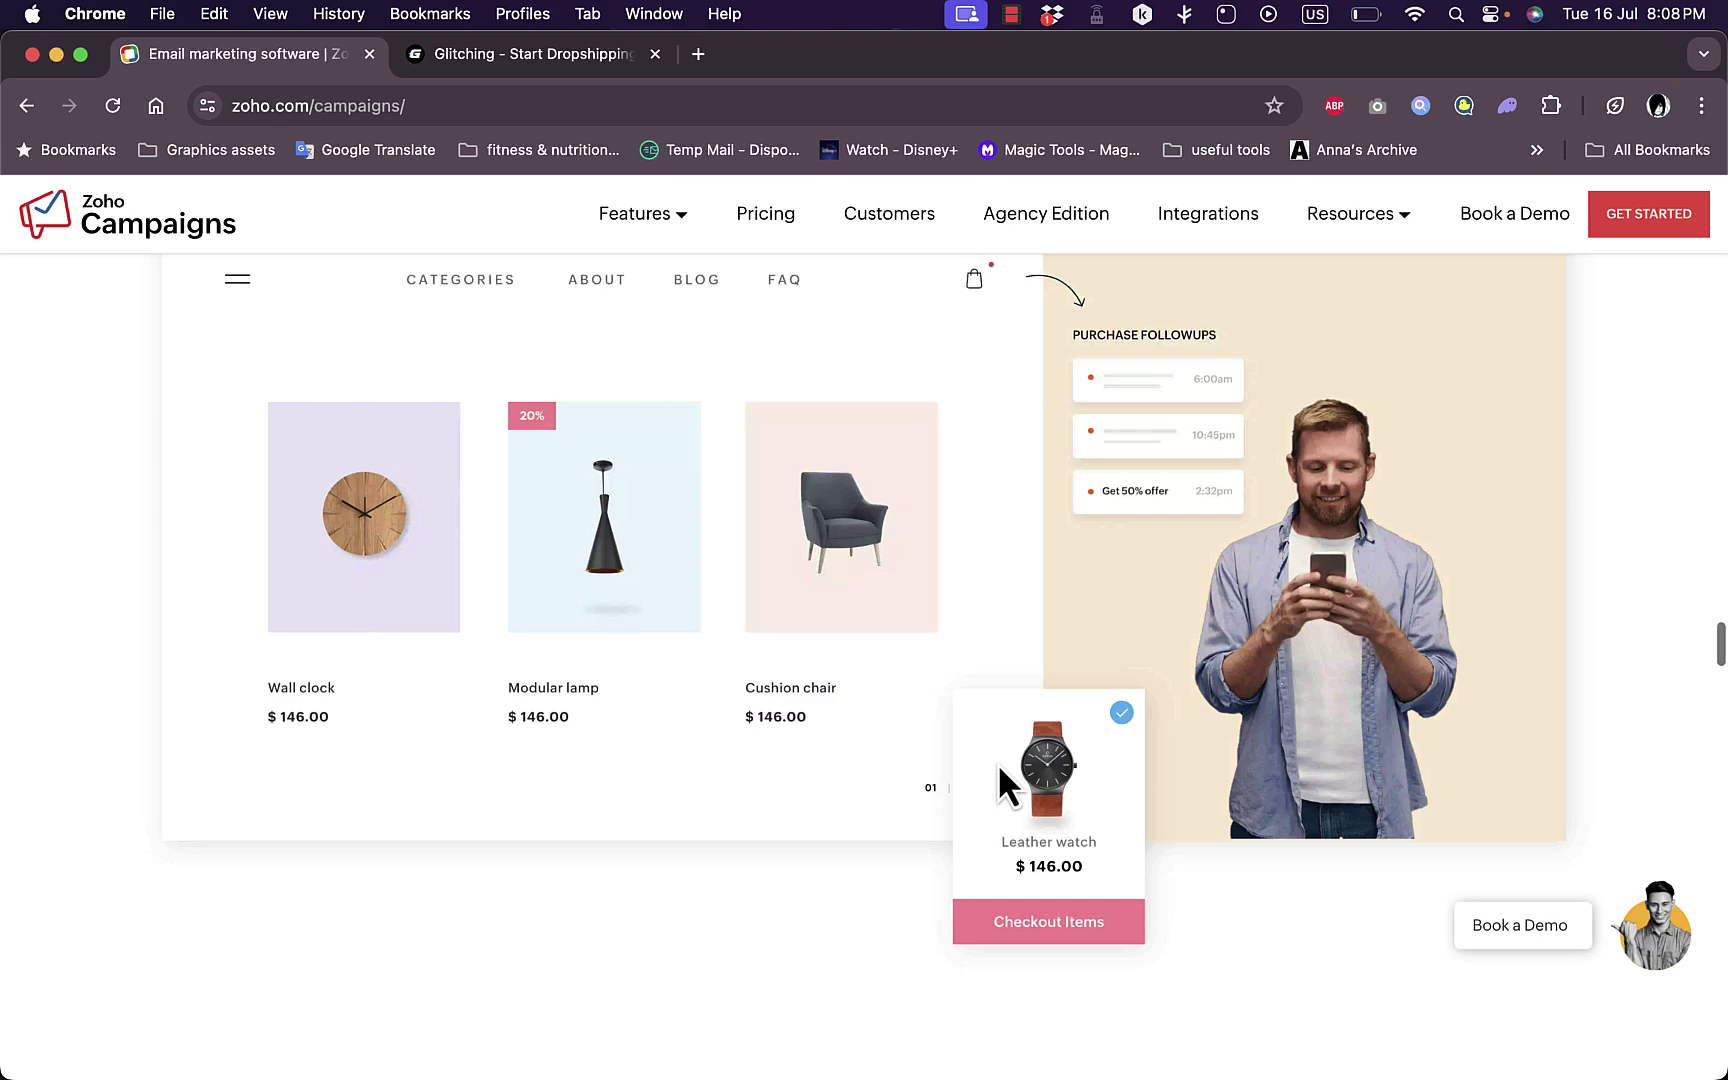
{"action": "scroll", "coordinate": [1000, 772], "scroll_direction": "down", "scroll_amount": 6}
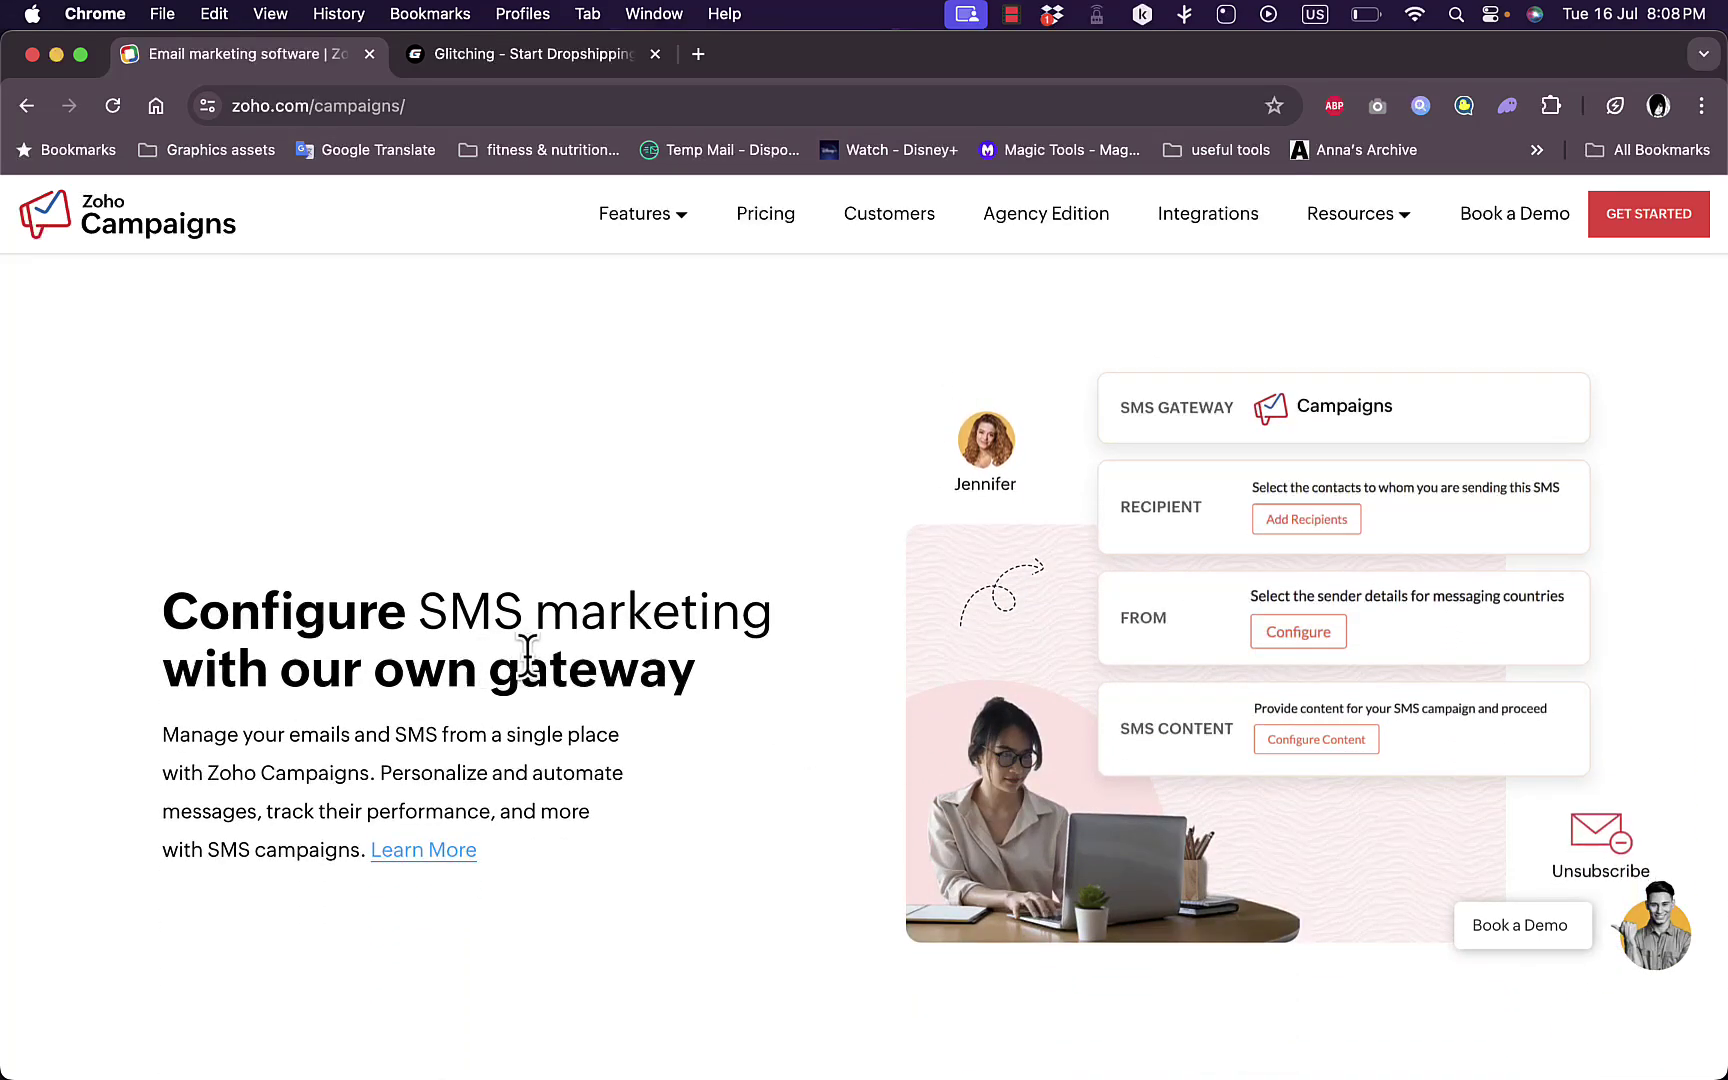
{"action": "scroll", "coordinate": [755, 716], "scroll_direction": "down", "scroll_amount": 6}
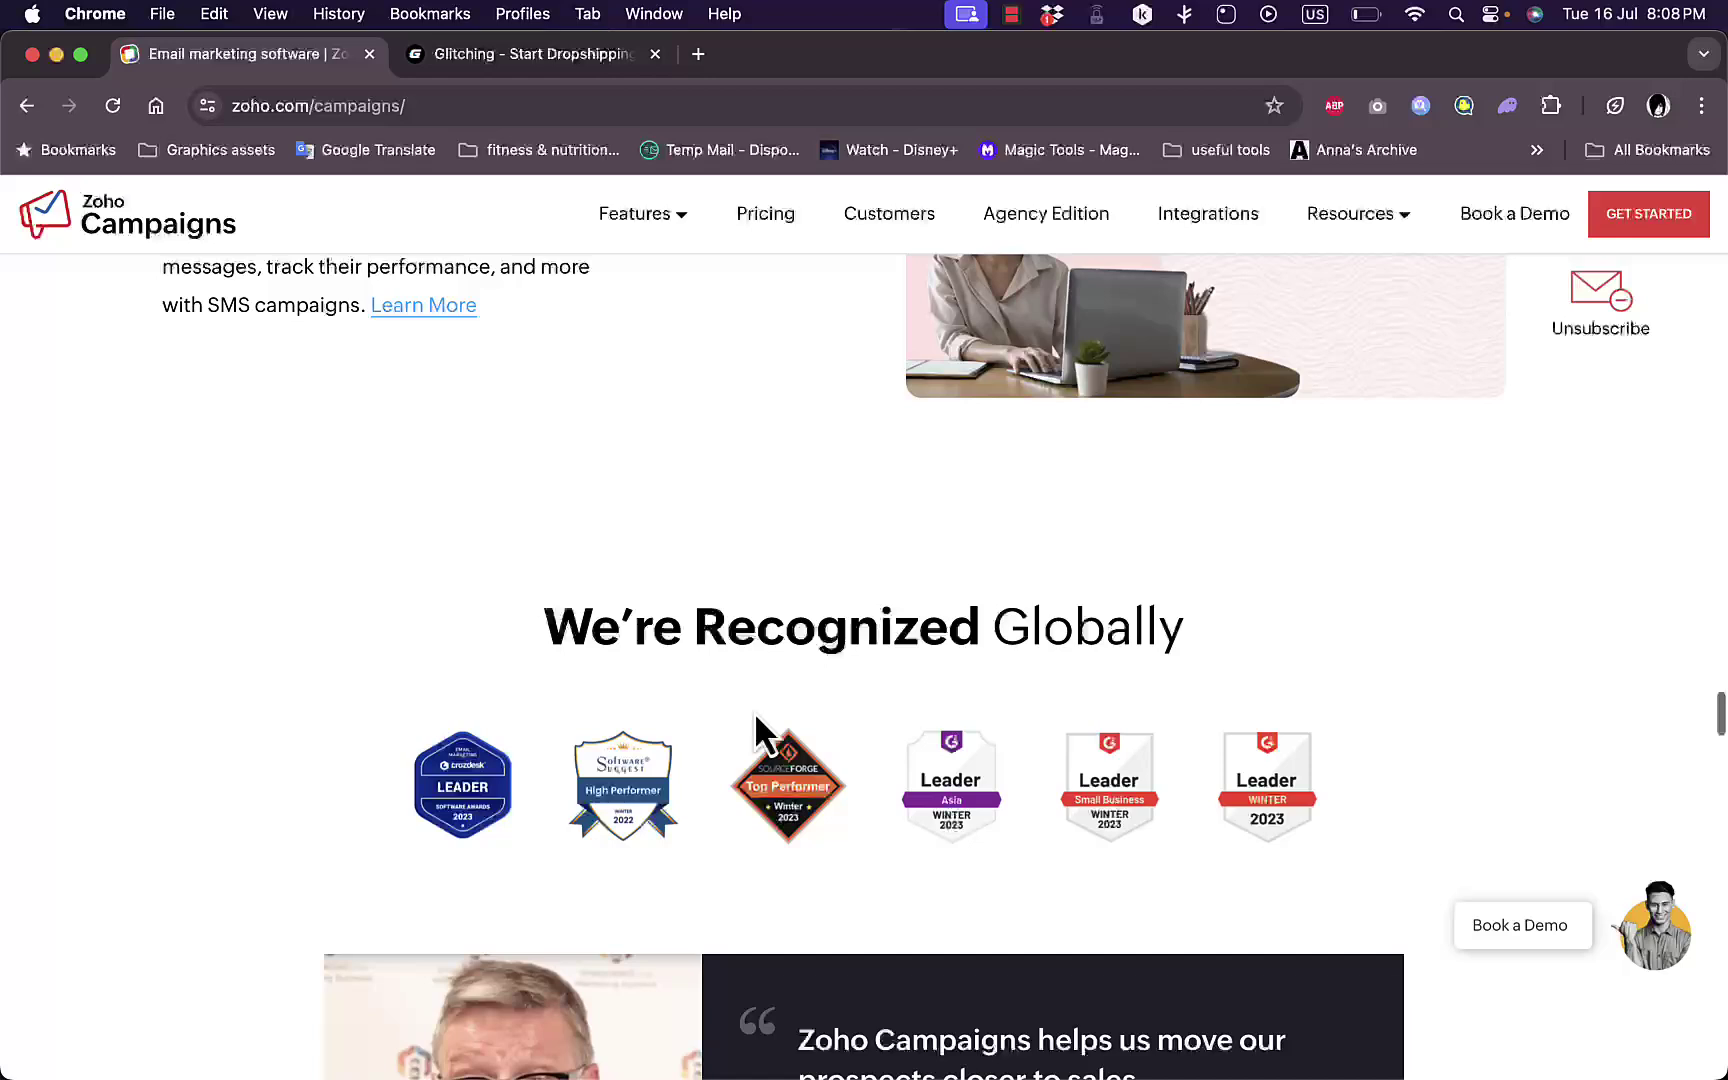
{"action": "scroll", "coordinate": [755, 711], "scroll_direction": "down", "scroll_amount": 5}
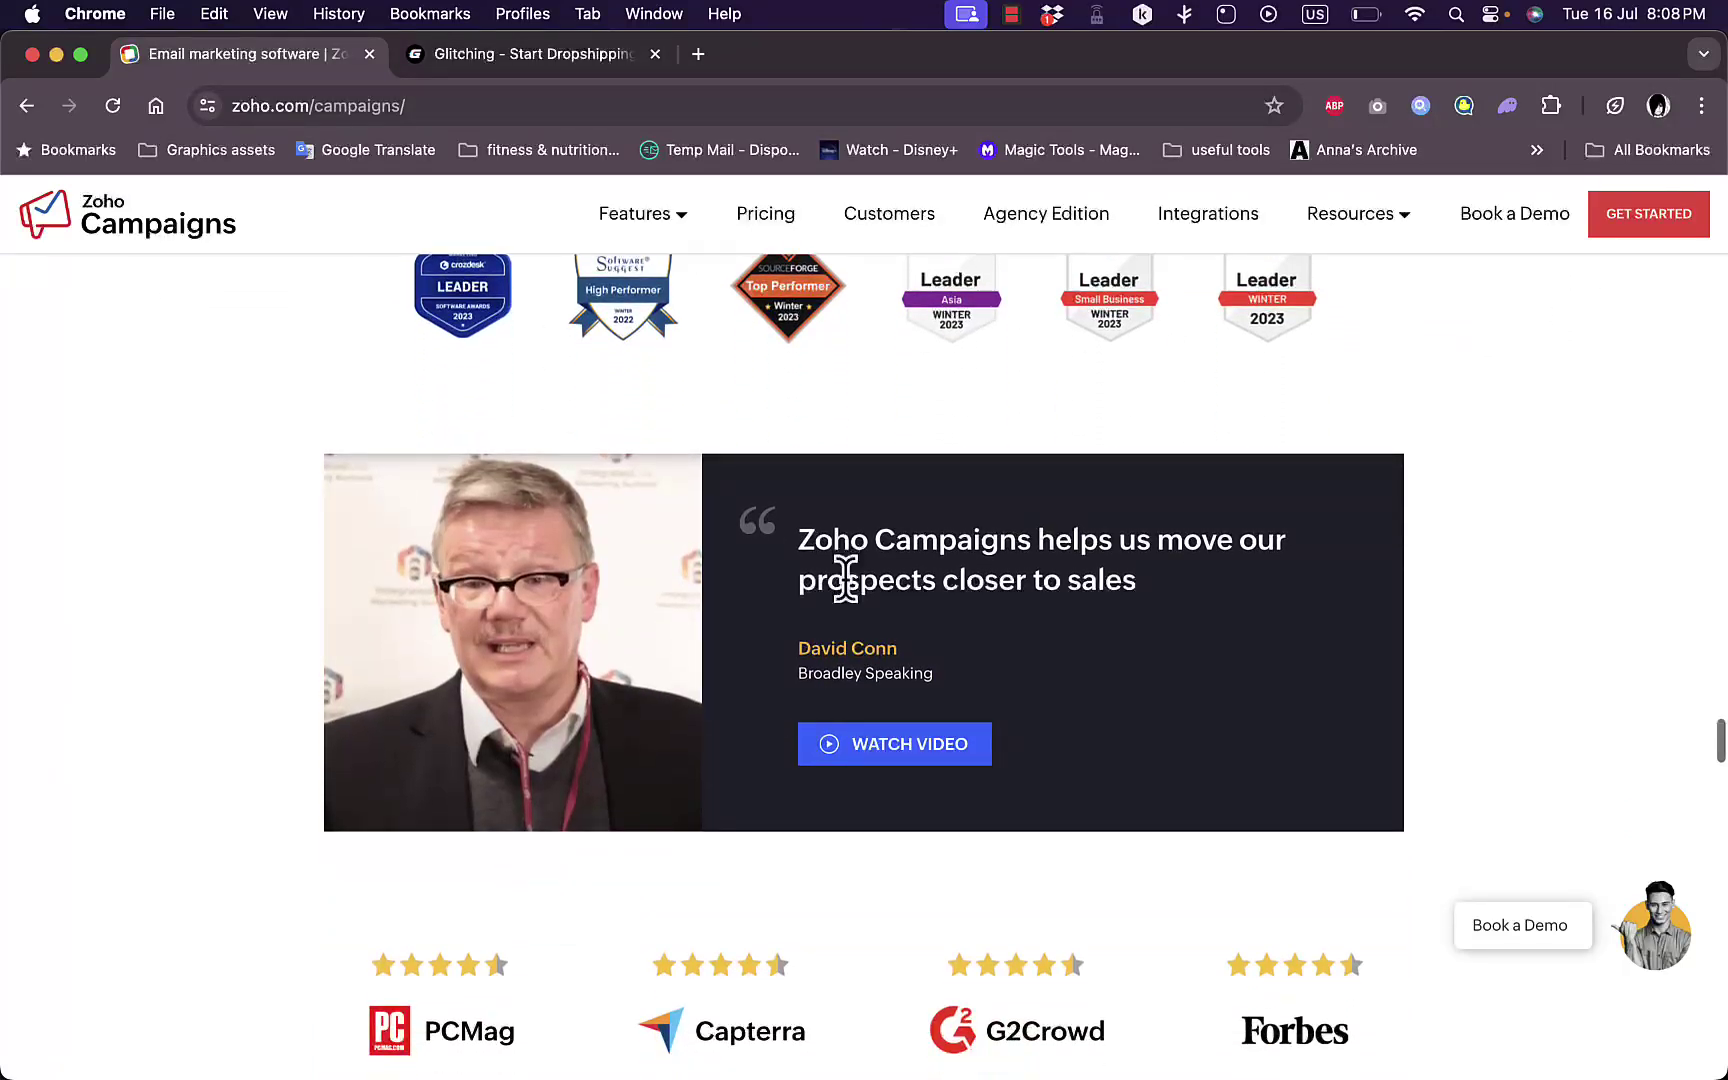
{"action": "scroll", "coordinate": [921, 589], "scroll_direction": "down", "scroll_amount": 5}
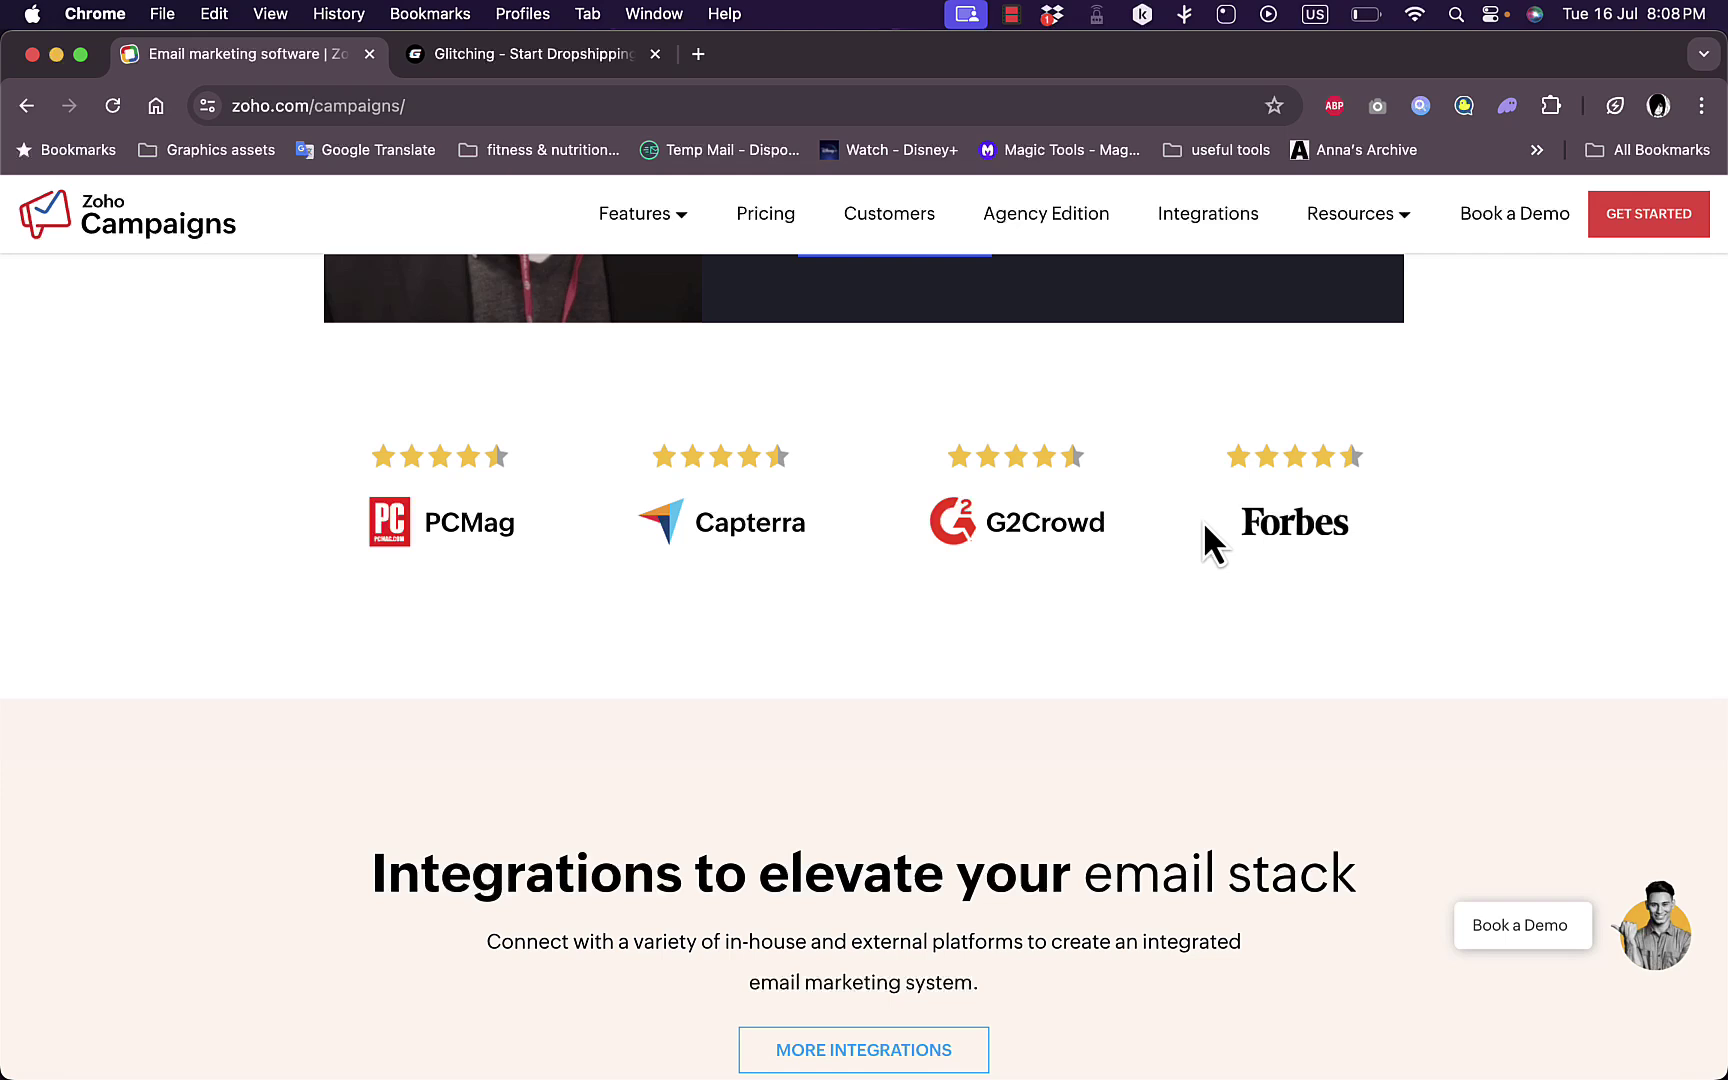
{"action": "scroll", "coordinate": [770, 600], "scroll_direction": "down", "scroll_amount": 4}
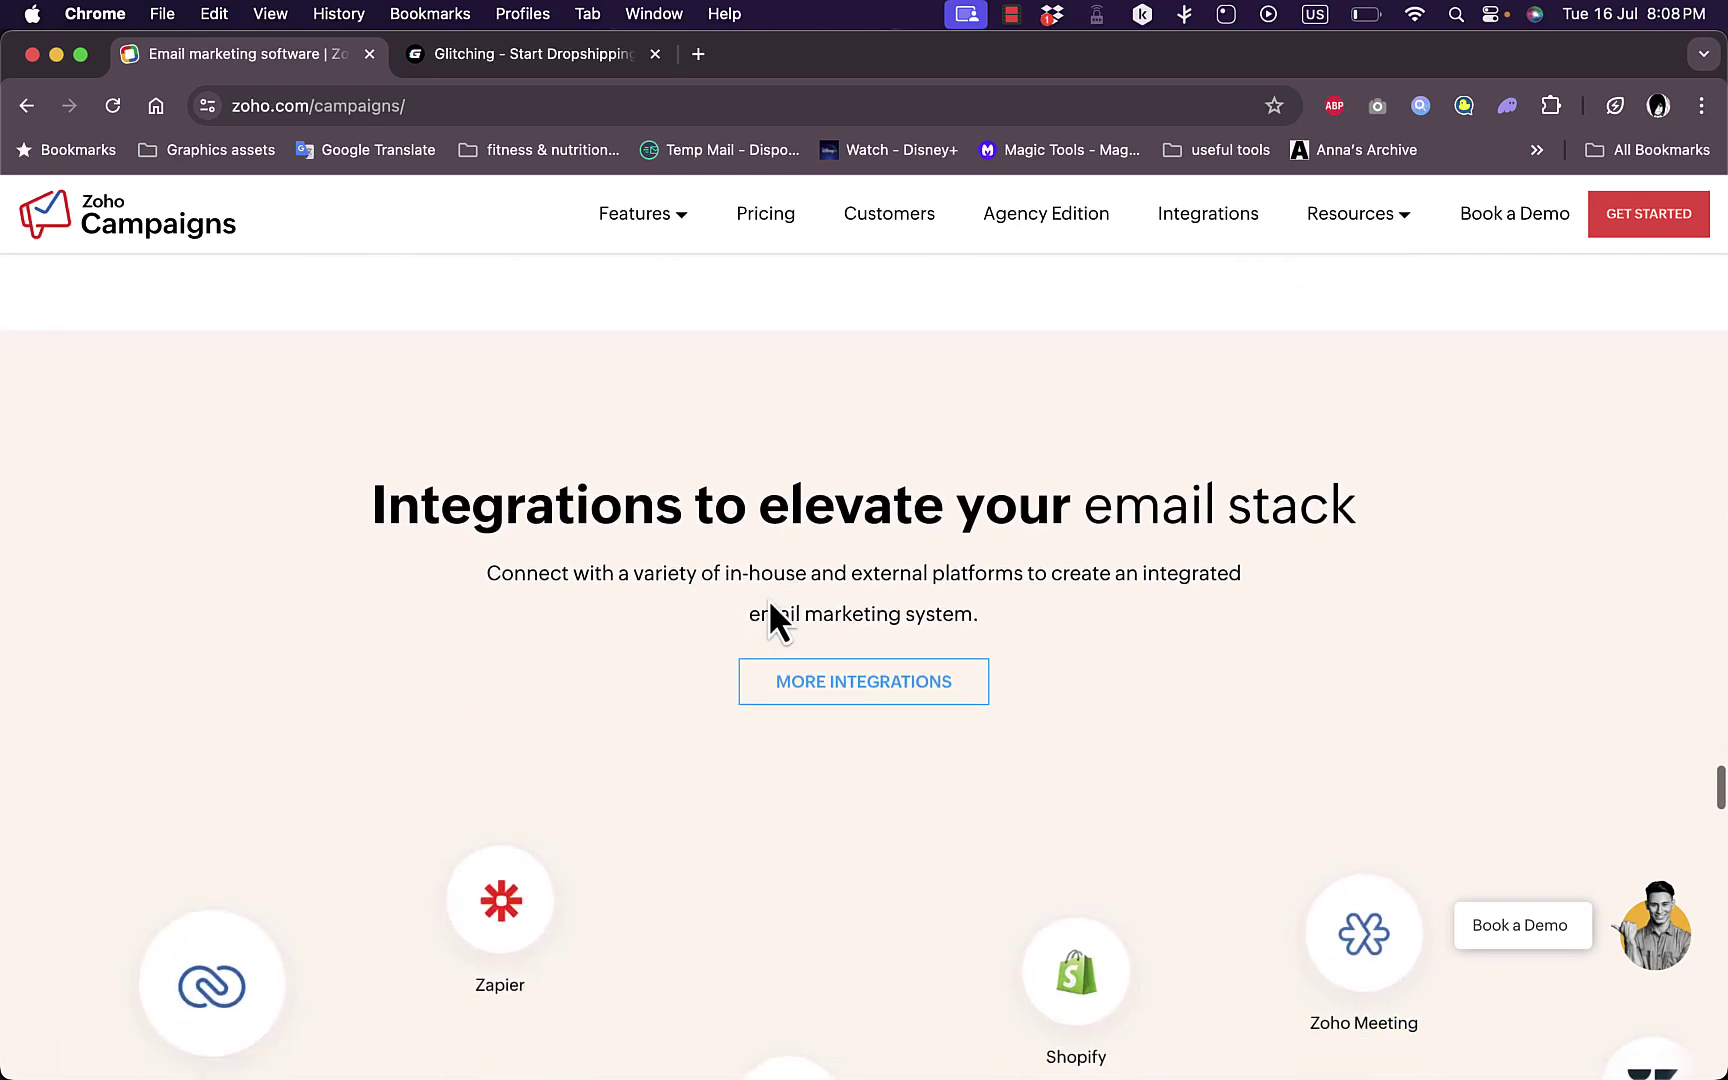
{"action": "scroll", "coordinate": [886, 798], "scroll_direction": "down", "scroll_amount": 4}
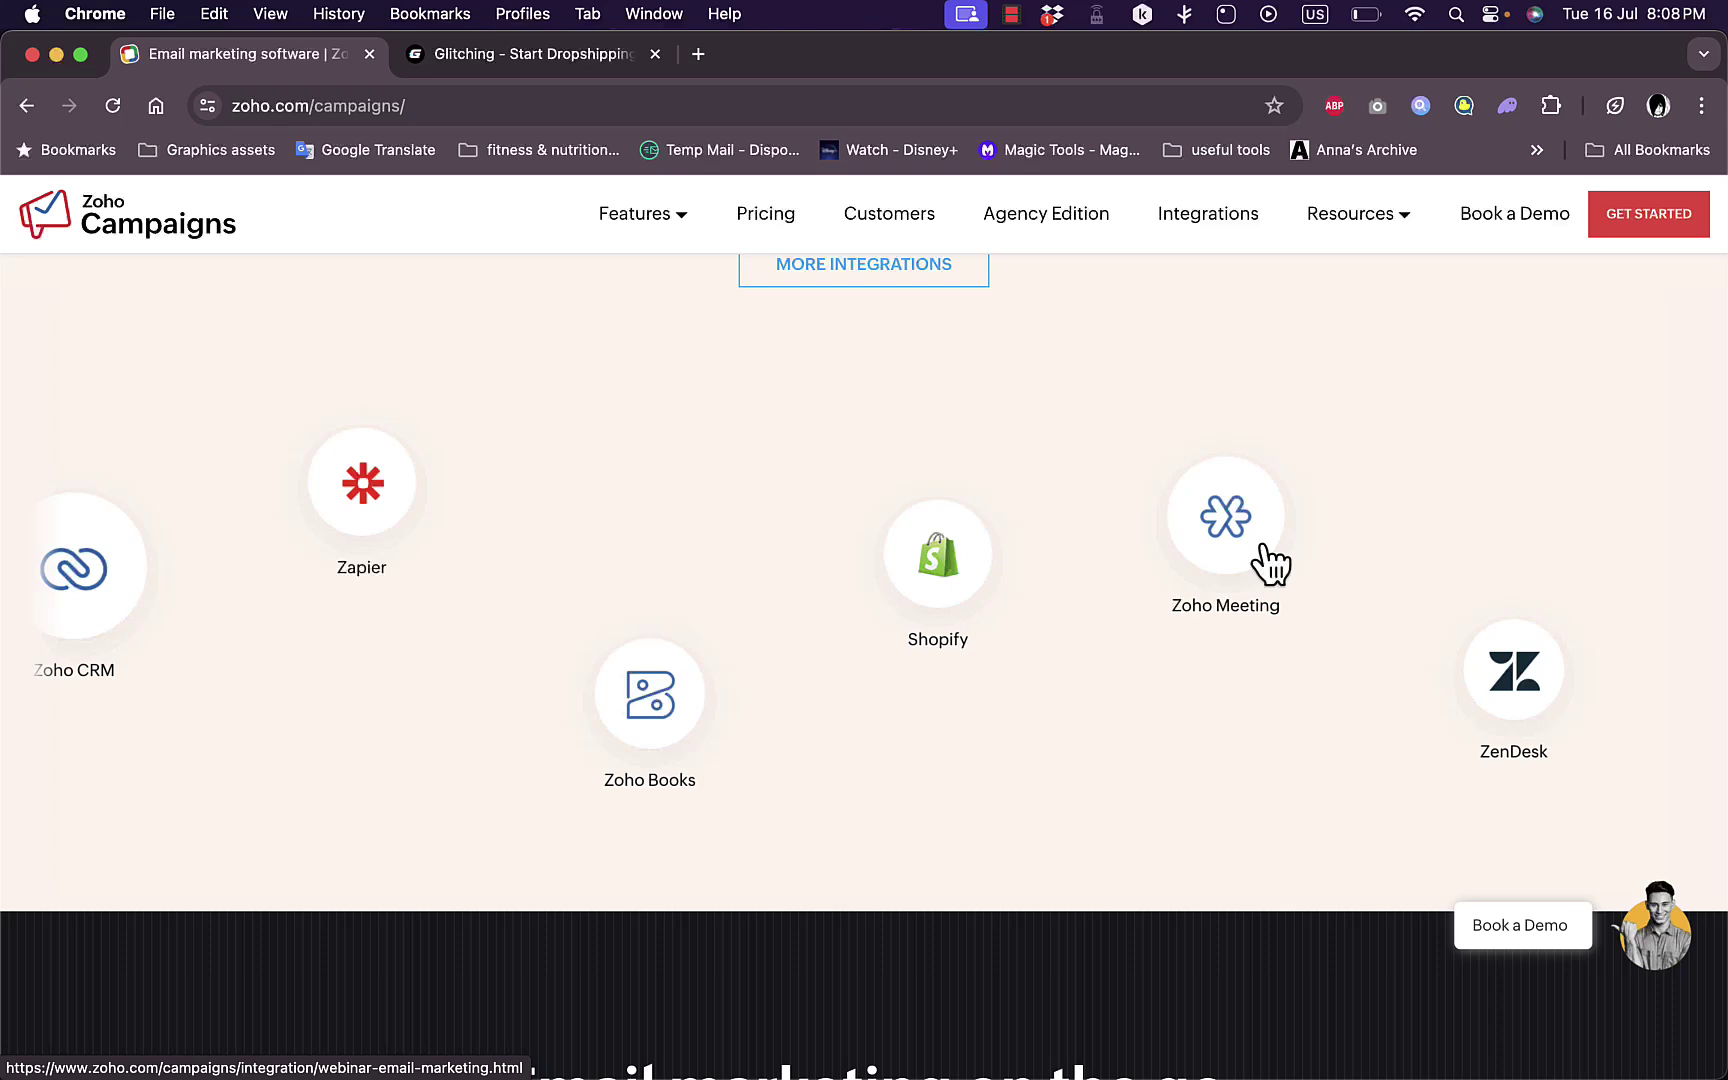
{"action": "scroll", "coordinate": [868, 645], "scroll_direction": "down", "scroll_amount": 1}
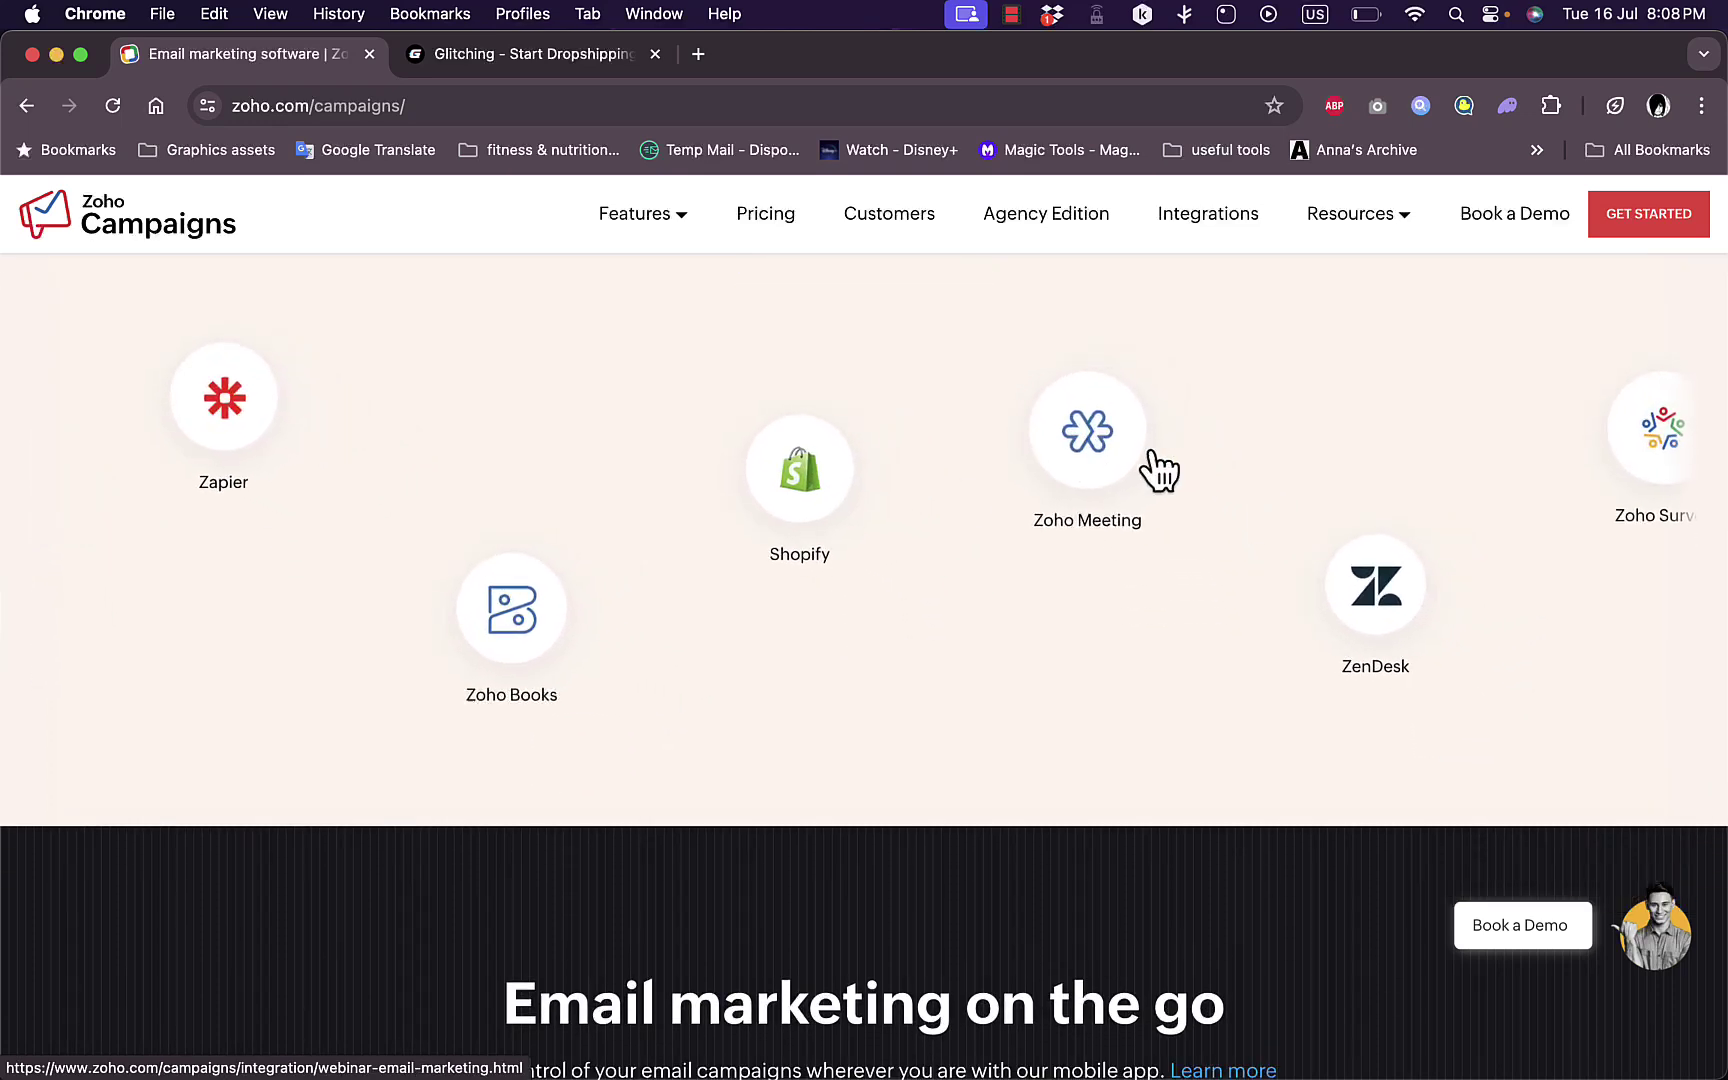
{"action": "scroll", "coordinate": [1070, 655], "scroll_direction": "down", "scroll_amount": 7}
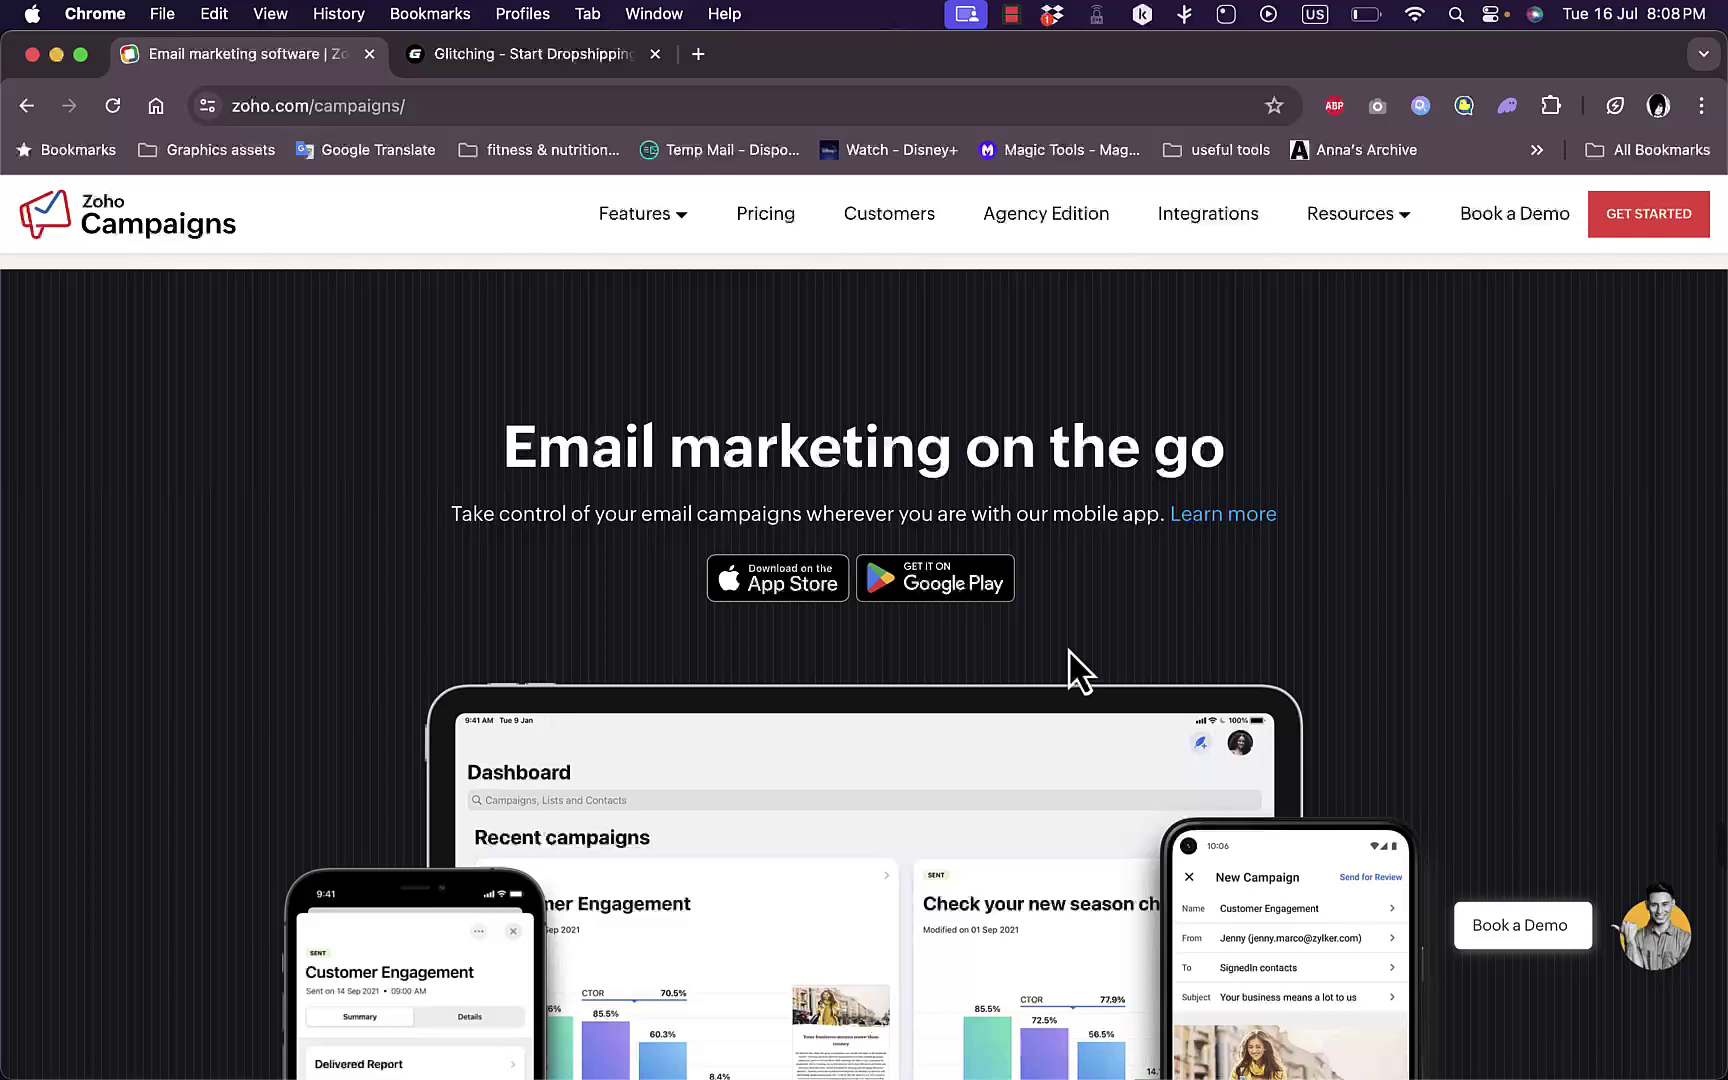
{"action": "scroll", "coordinate": [1068, 649], "scroll_direction": "down", "scroll_amount": 1}
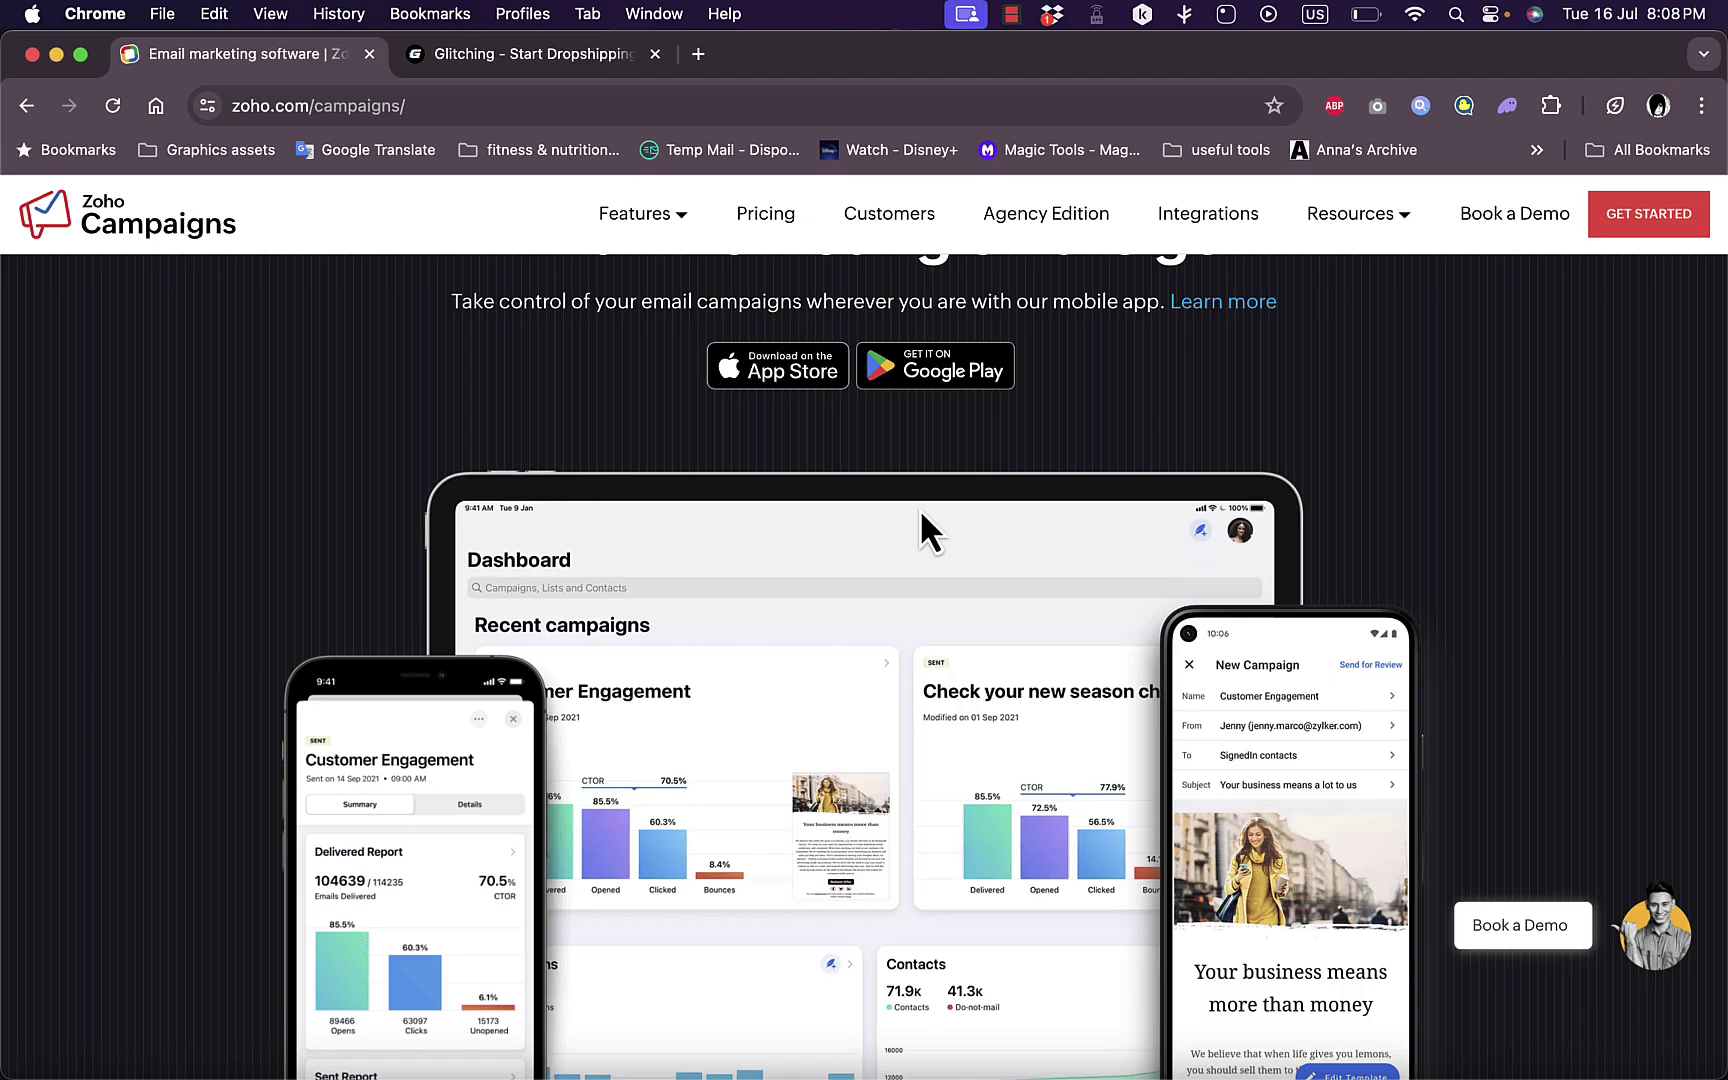
{"action": "scroll", "coordinate": [921, 513], "scroll_direction": "down", "scroll_amount": 2}
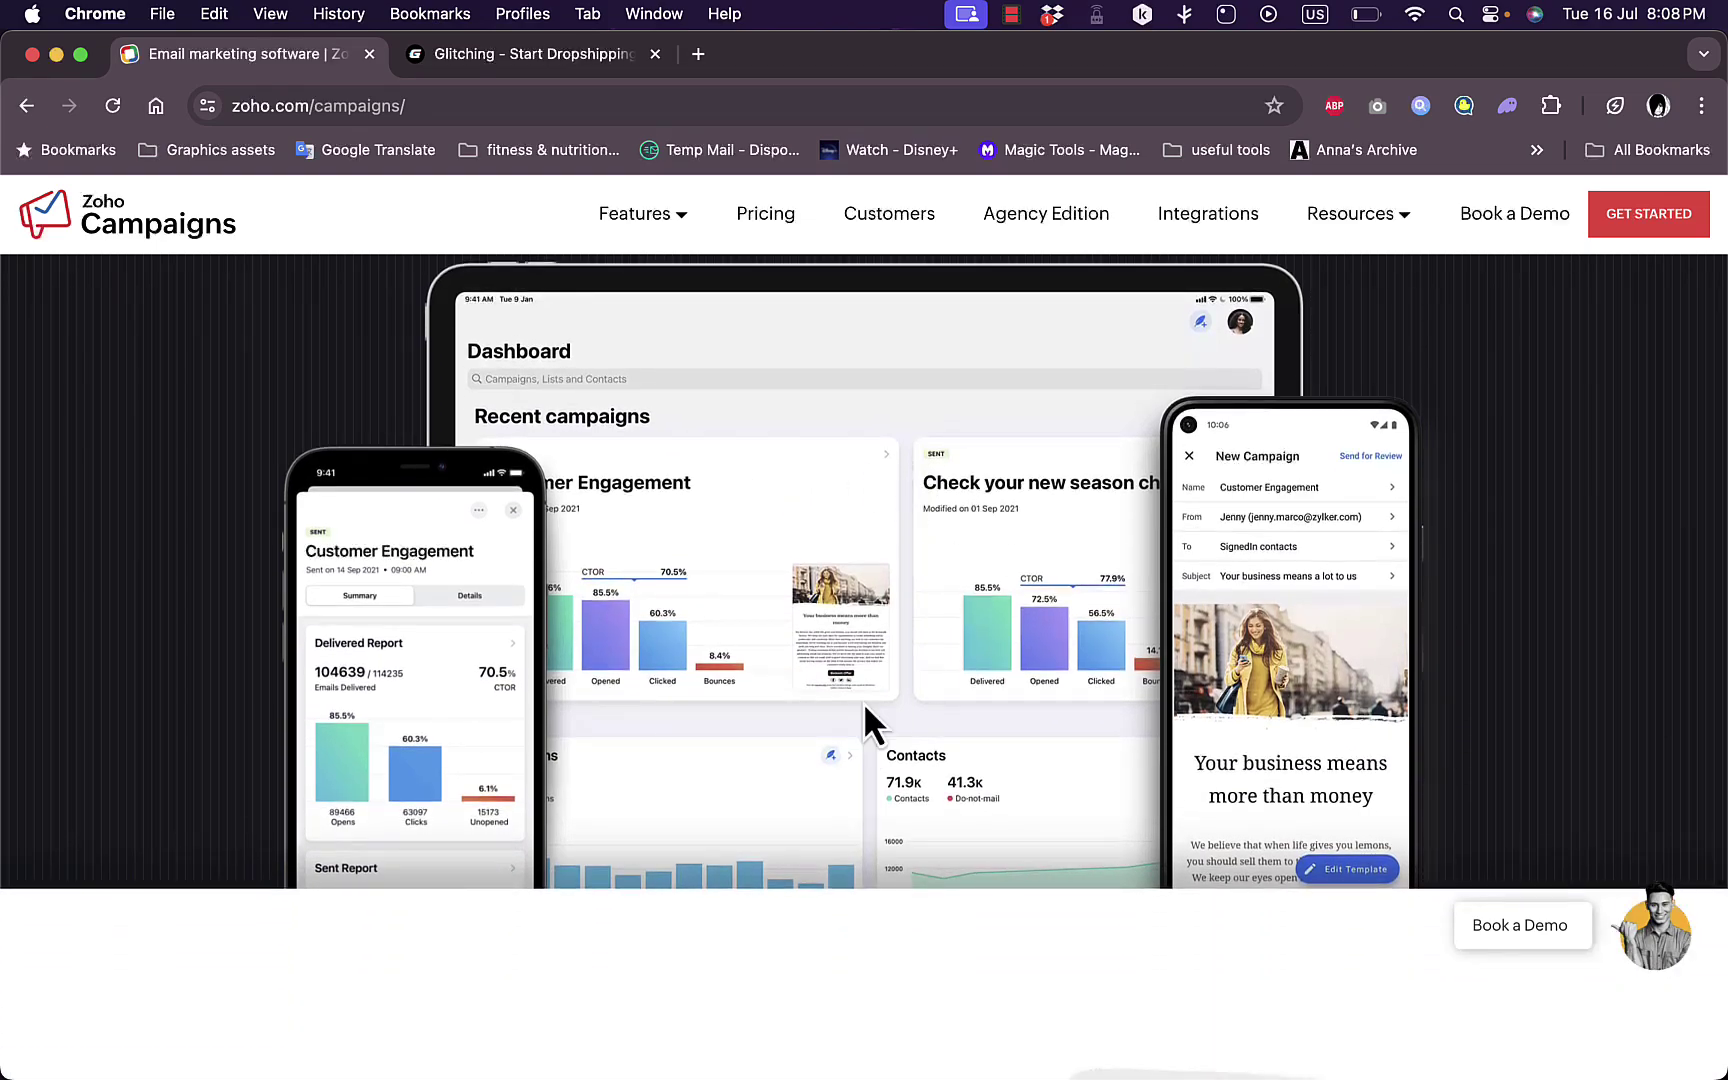
{"action": "scroll", "coordinate": [865, 706], "scroll_direction": "down", "scroll_amount": 20}
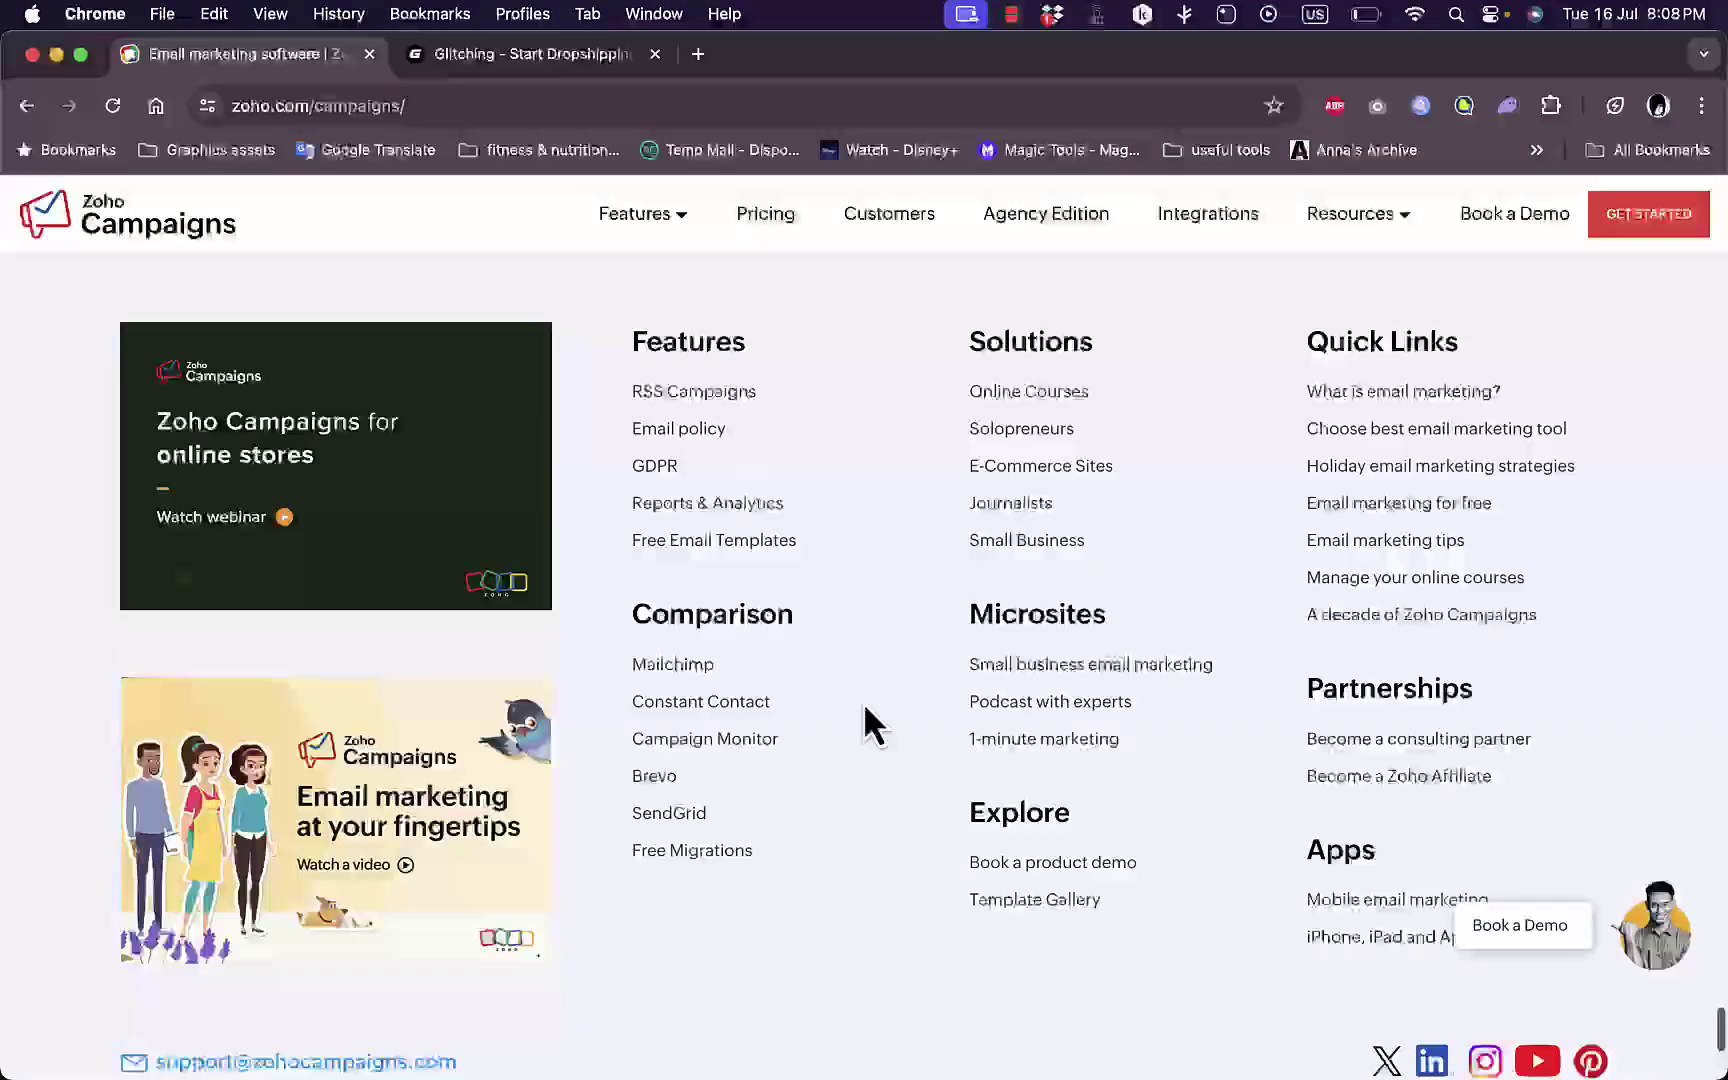
{"action": "scroll", "coordinate": [865, 707], "scroll_direction": "up", "scroll_amount": 20}
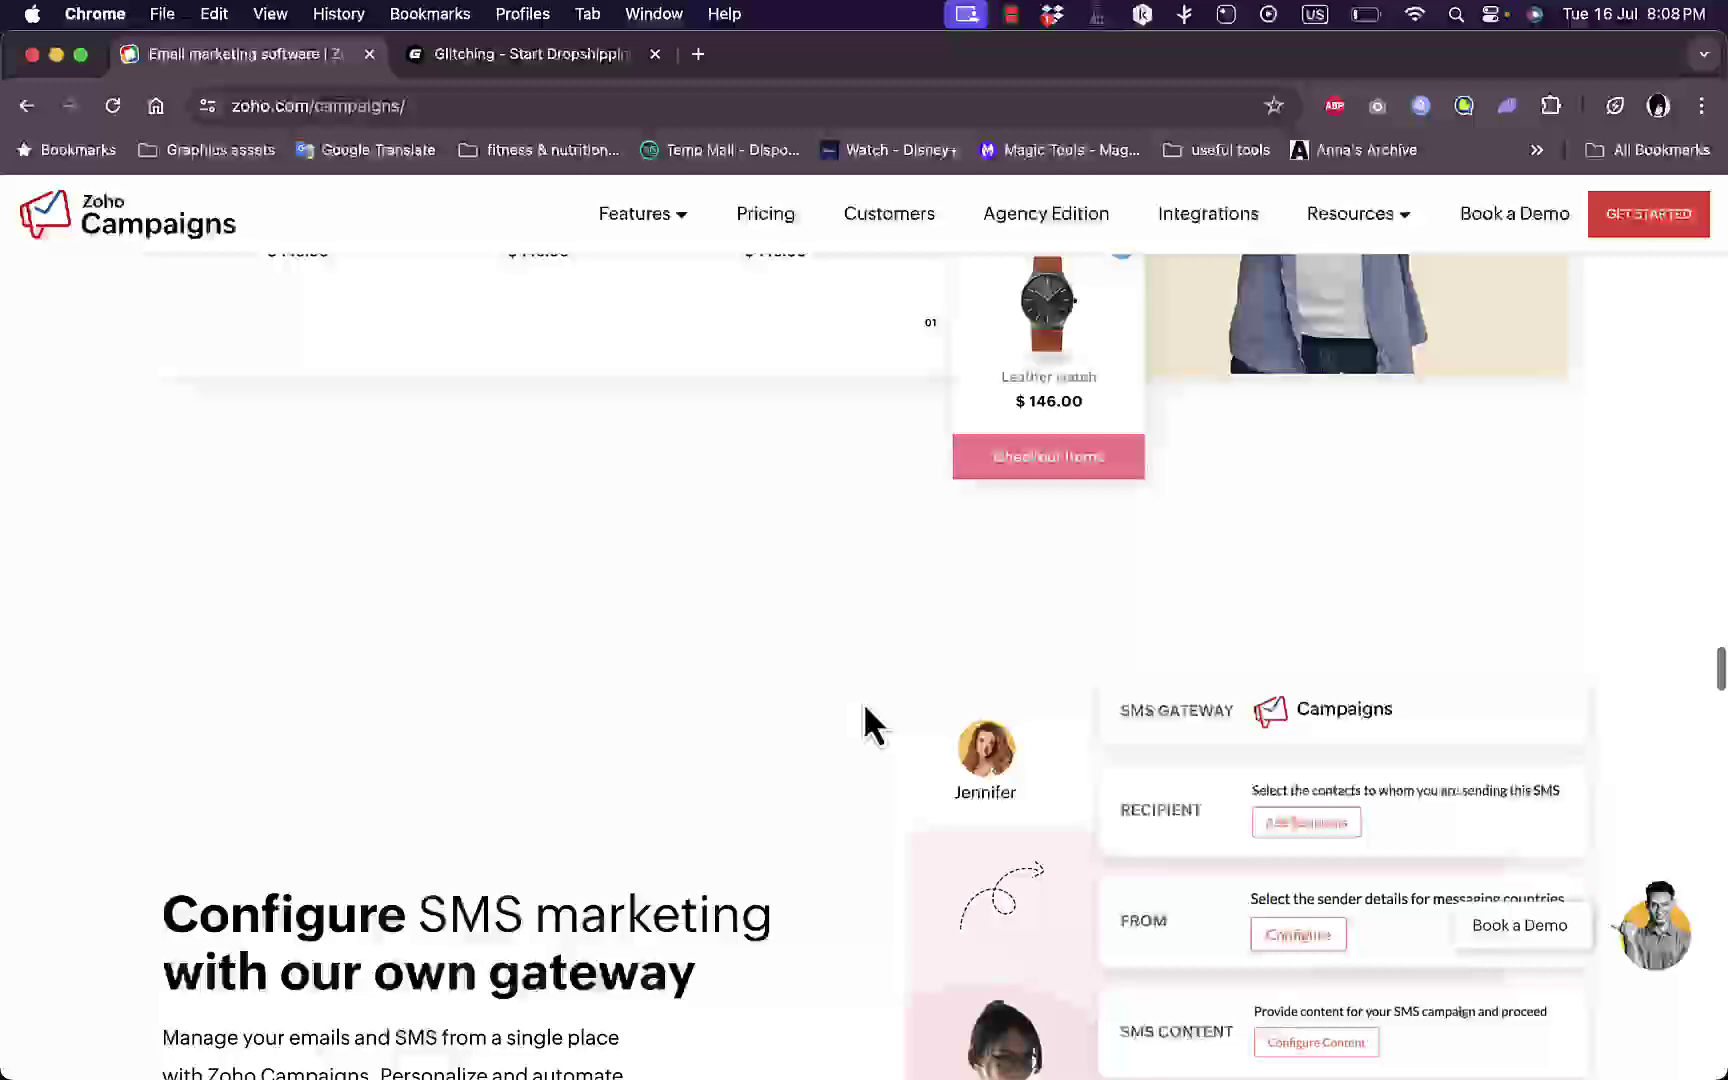
{"action": "scroll", "coordinate": [865, 712], "scroll_direction": "up", "scroll_amount": 15}
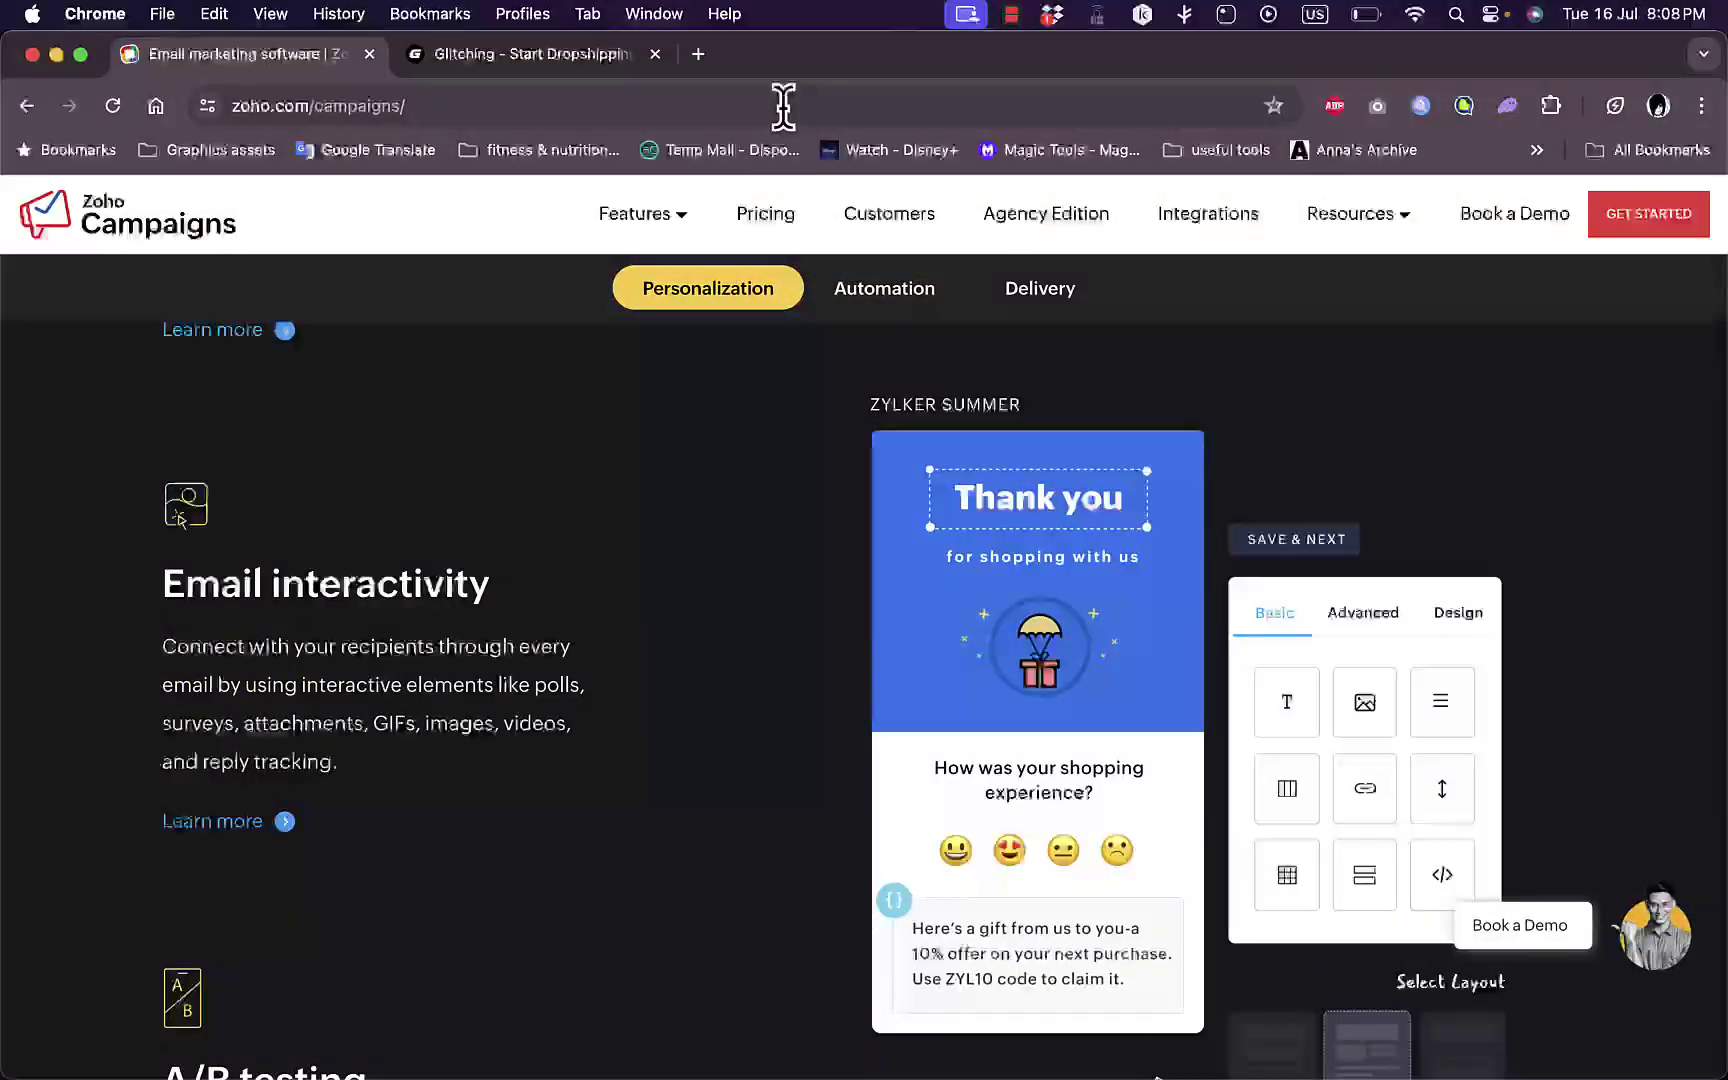
Step: Open Plans & Pricing and review the Forever Free, Standard and Professional plan cards
{"action": "left_click", "coordinate": [780, 220]}
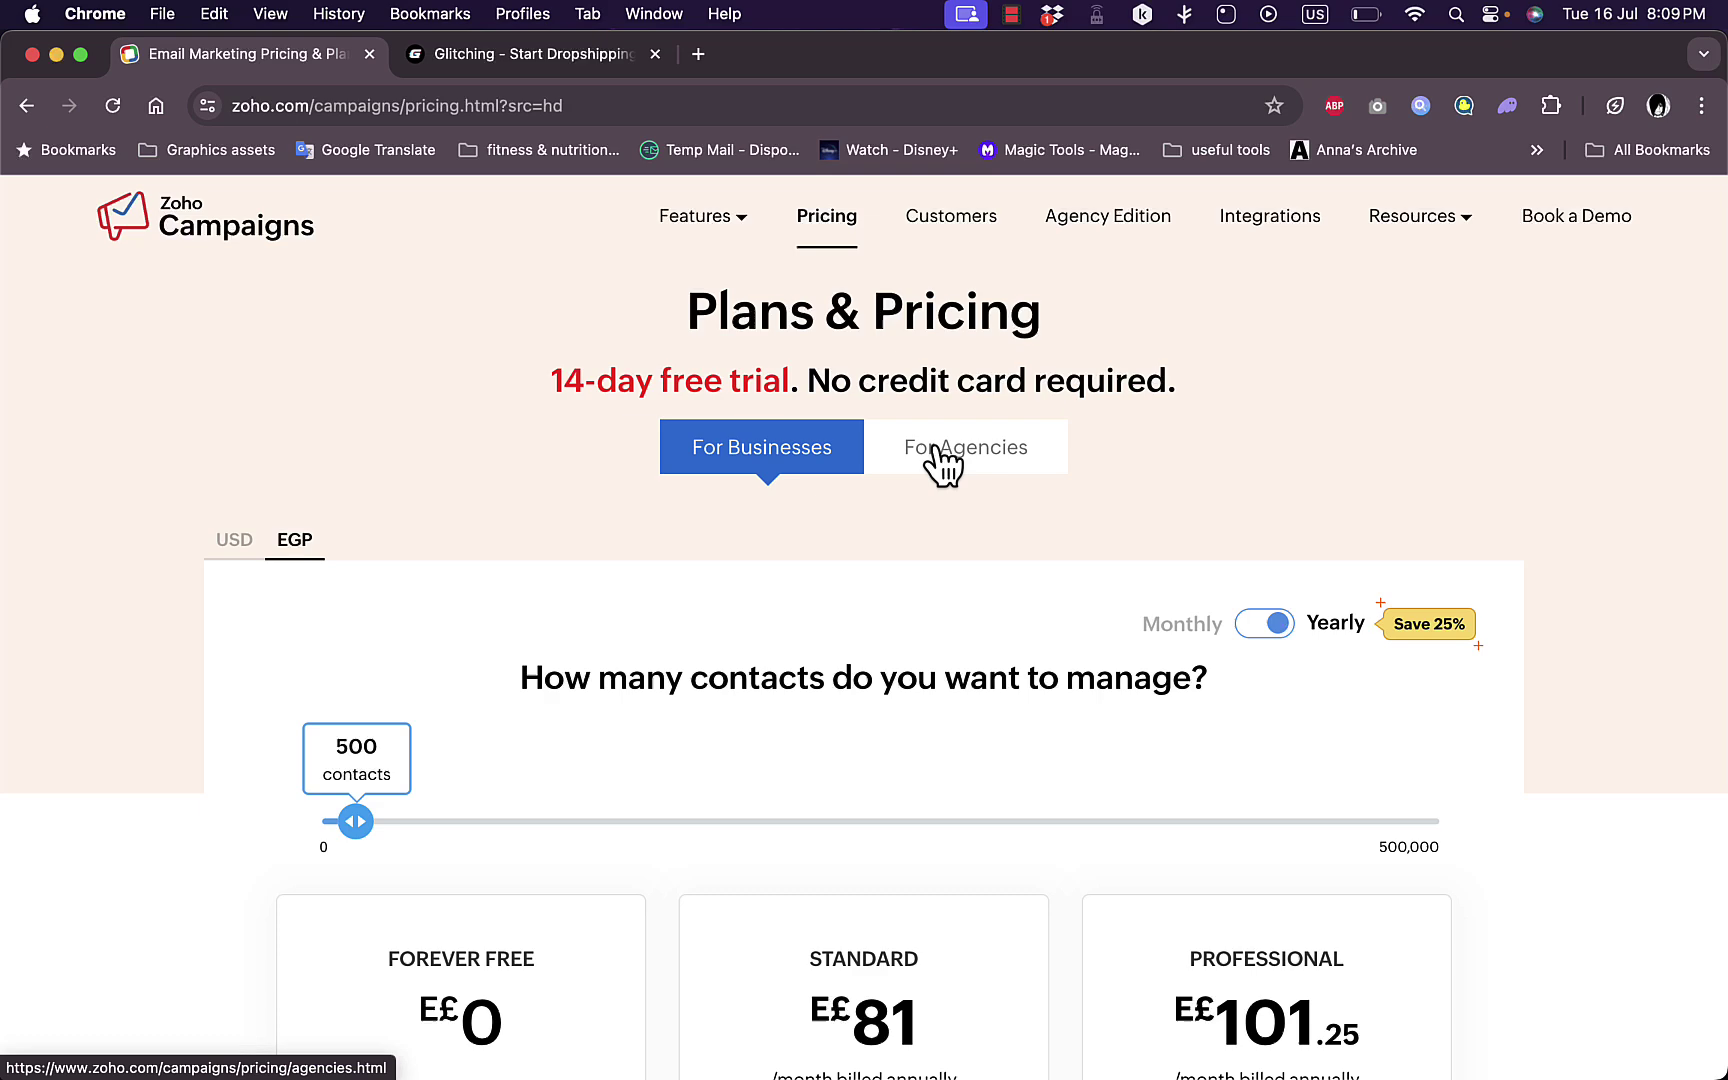
{"action": "scroll", "coordinate": [825, 560], "scroll_direction": "down", "scroll_amount": 5}
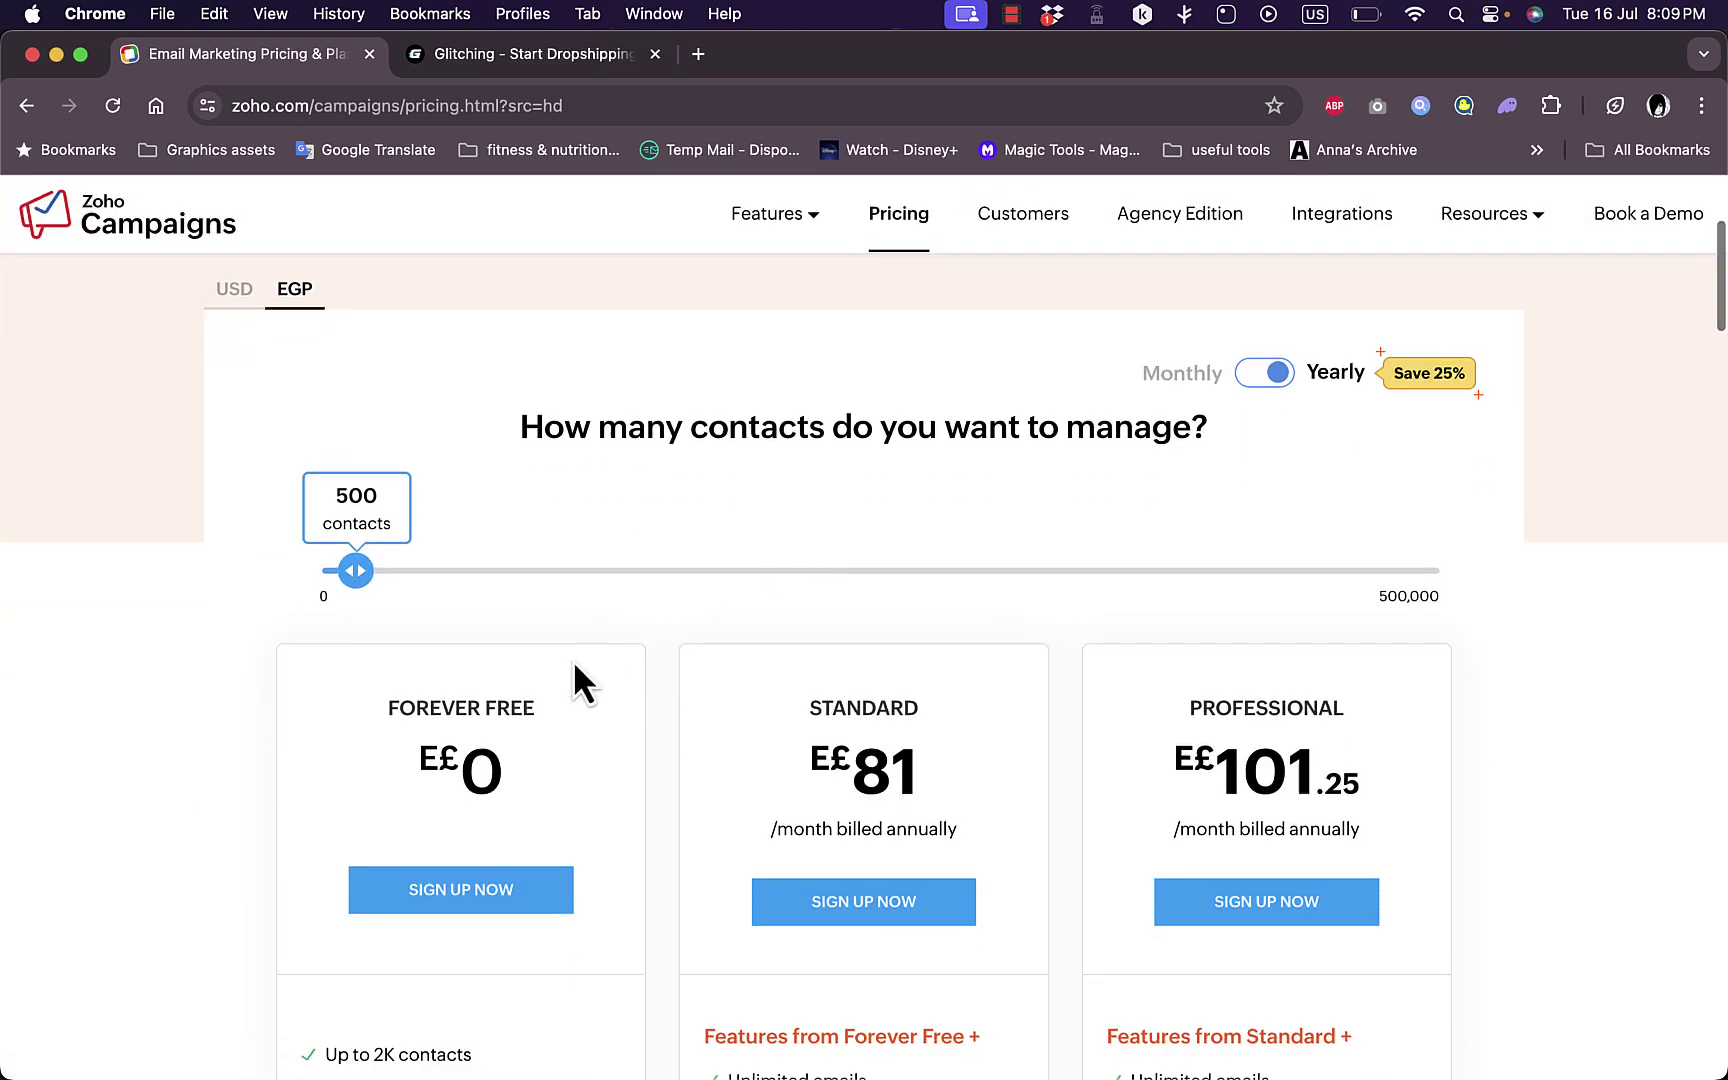
{"action": "scroll", "coordinate": [574, 664], "scroll_direction": "down", "scroll_amount": 7}
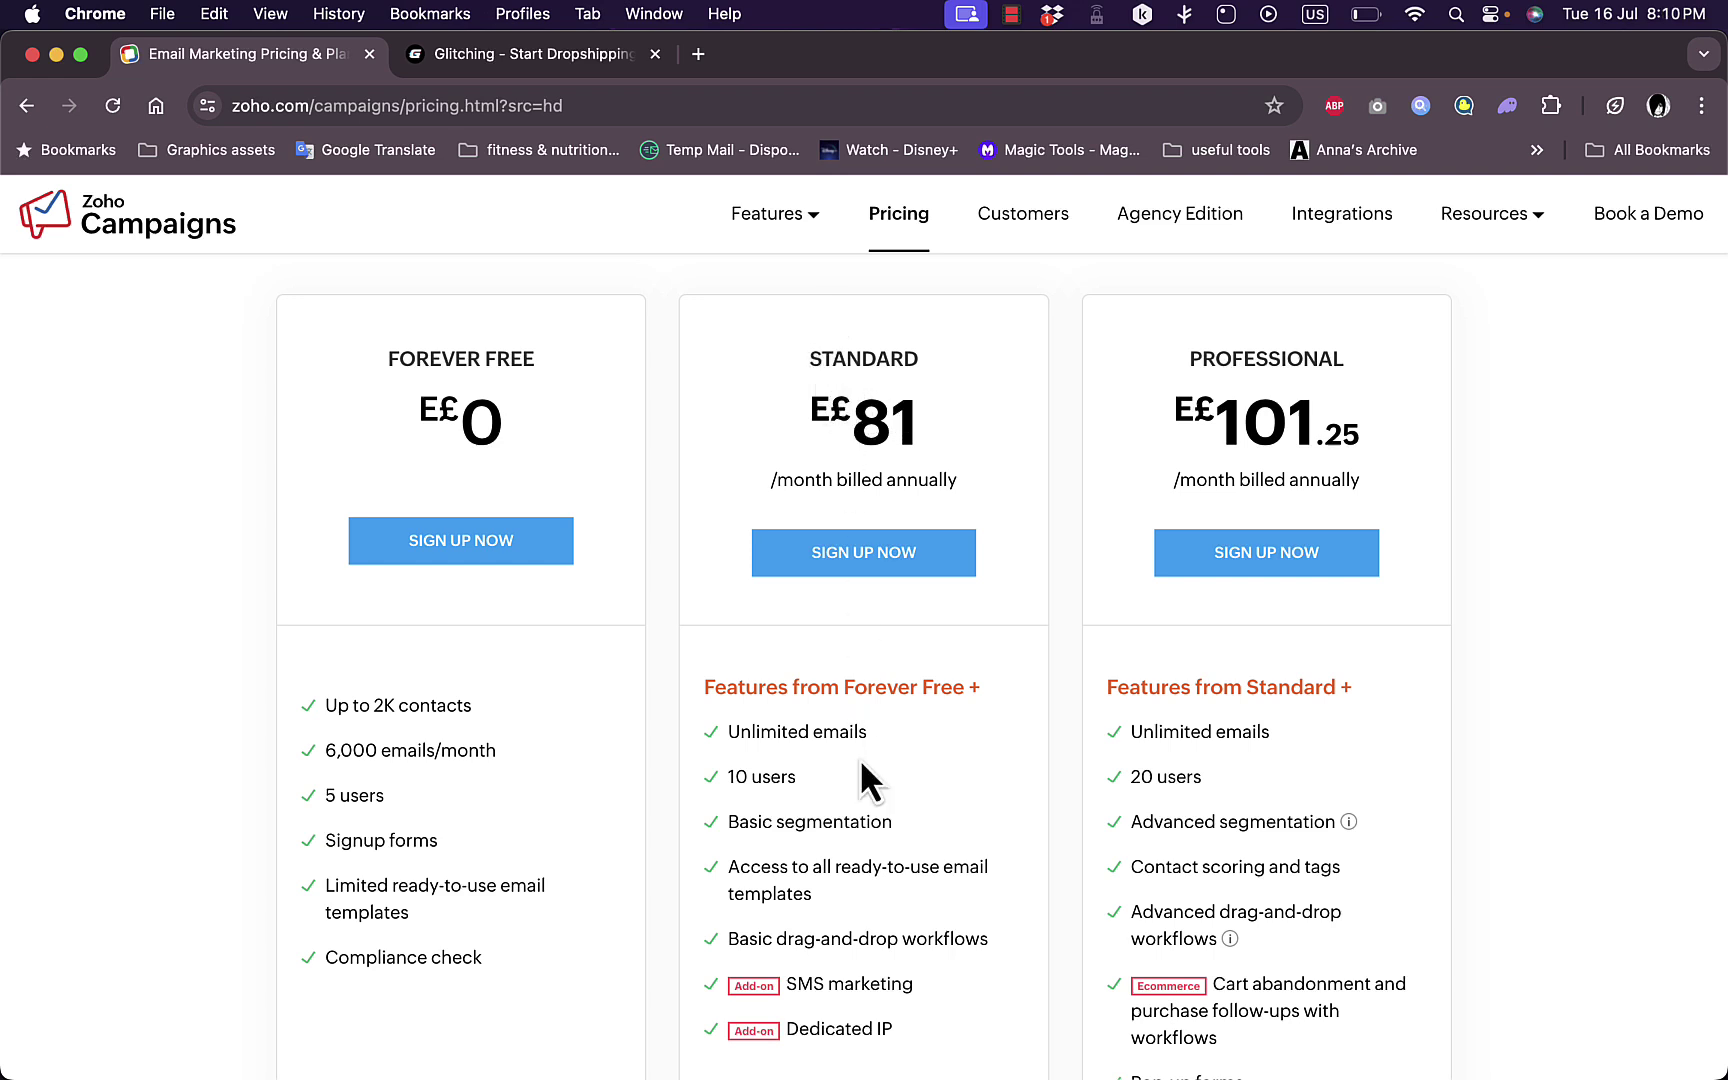
{"action": "scroll", "coordinate": [859, 757], "scroll_direction": "down", "scroll_amount": 2}
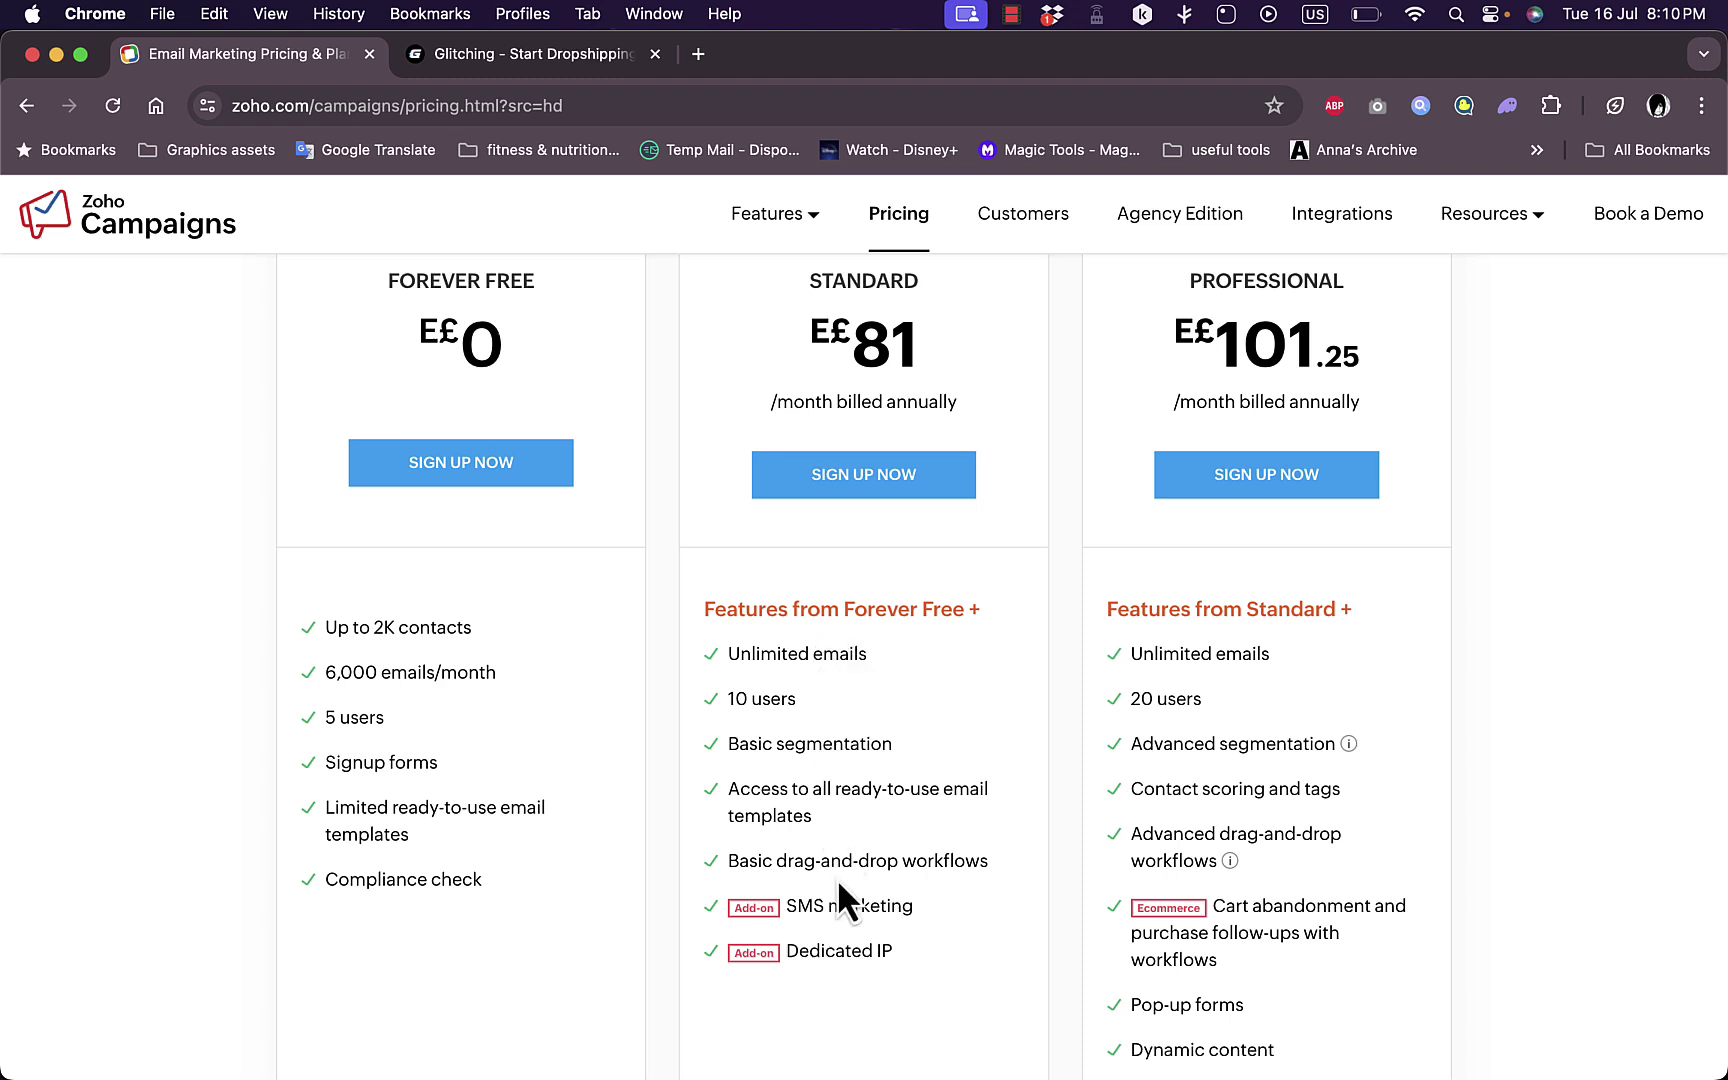
{"action": "scroll", "coordinate": [1066, 487], "scroll_direction": "up", "scroll_amount": 1}
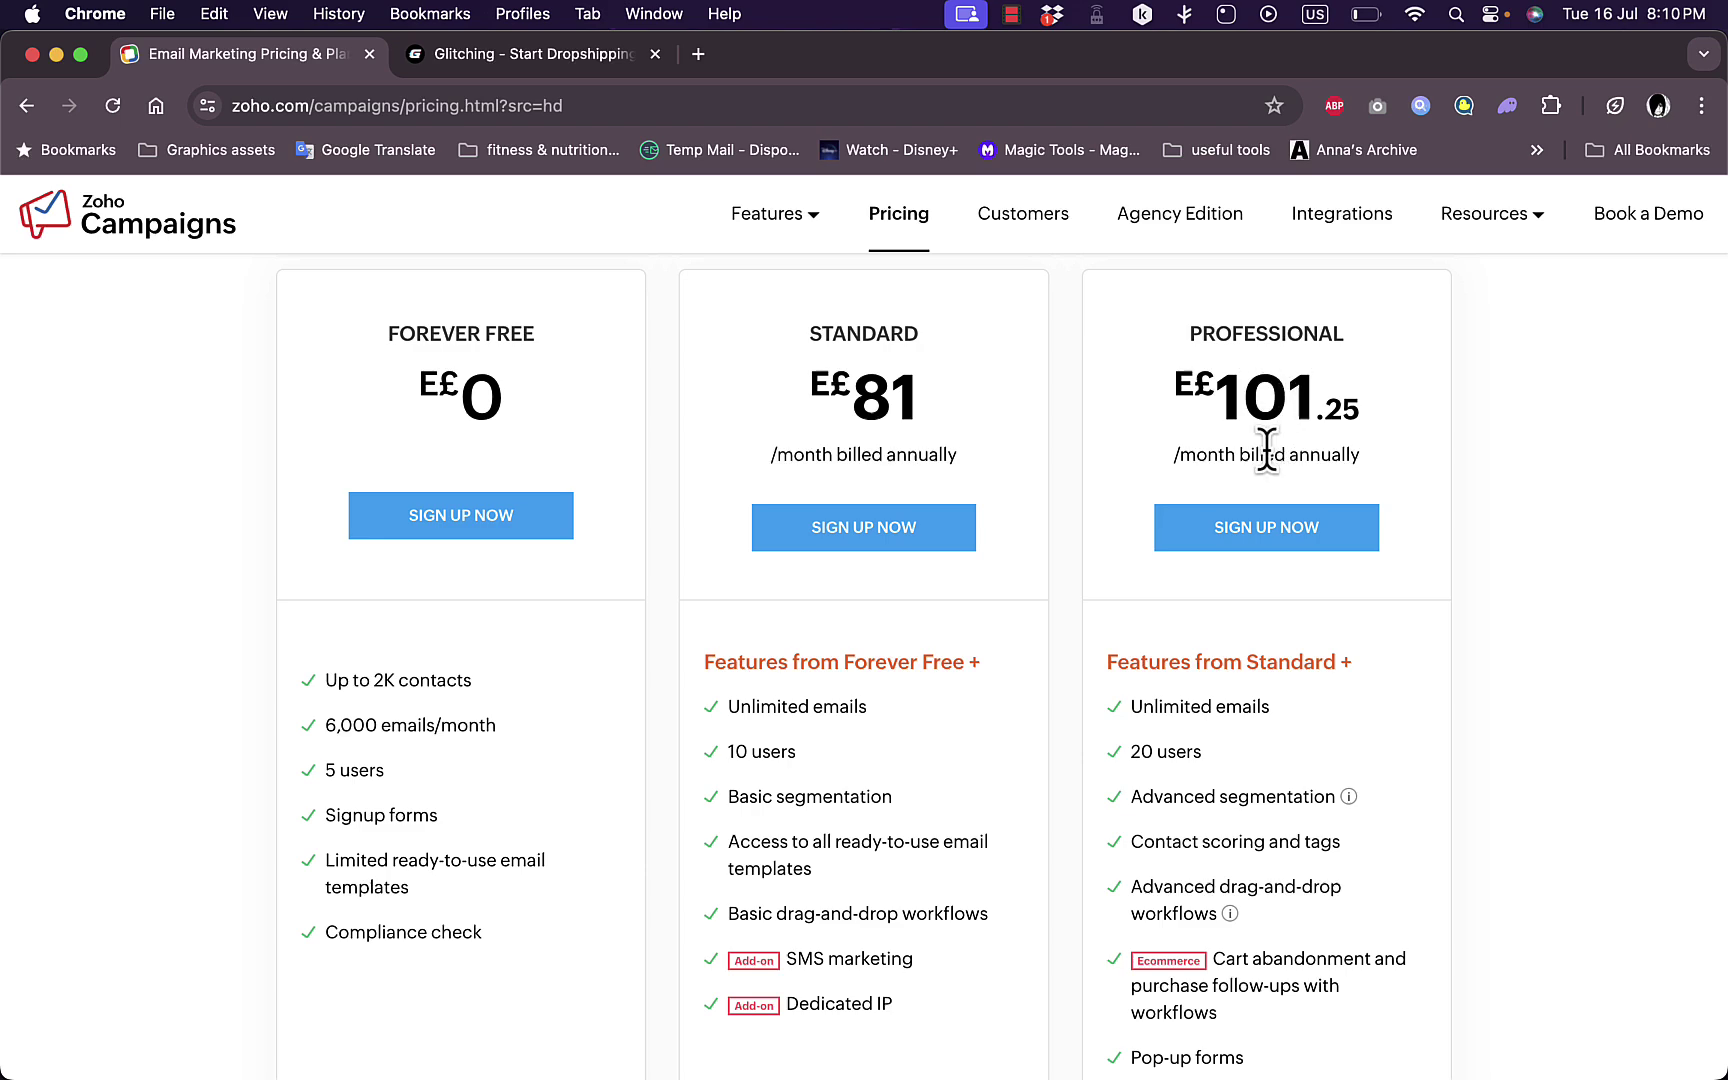
{"action": "scroll", "coordinate": [1276, 492], "scroll_direction": "down", "scroll_amount": 5}
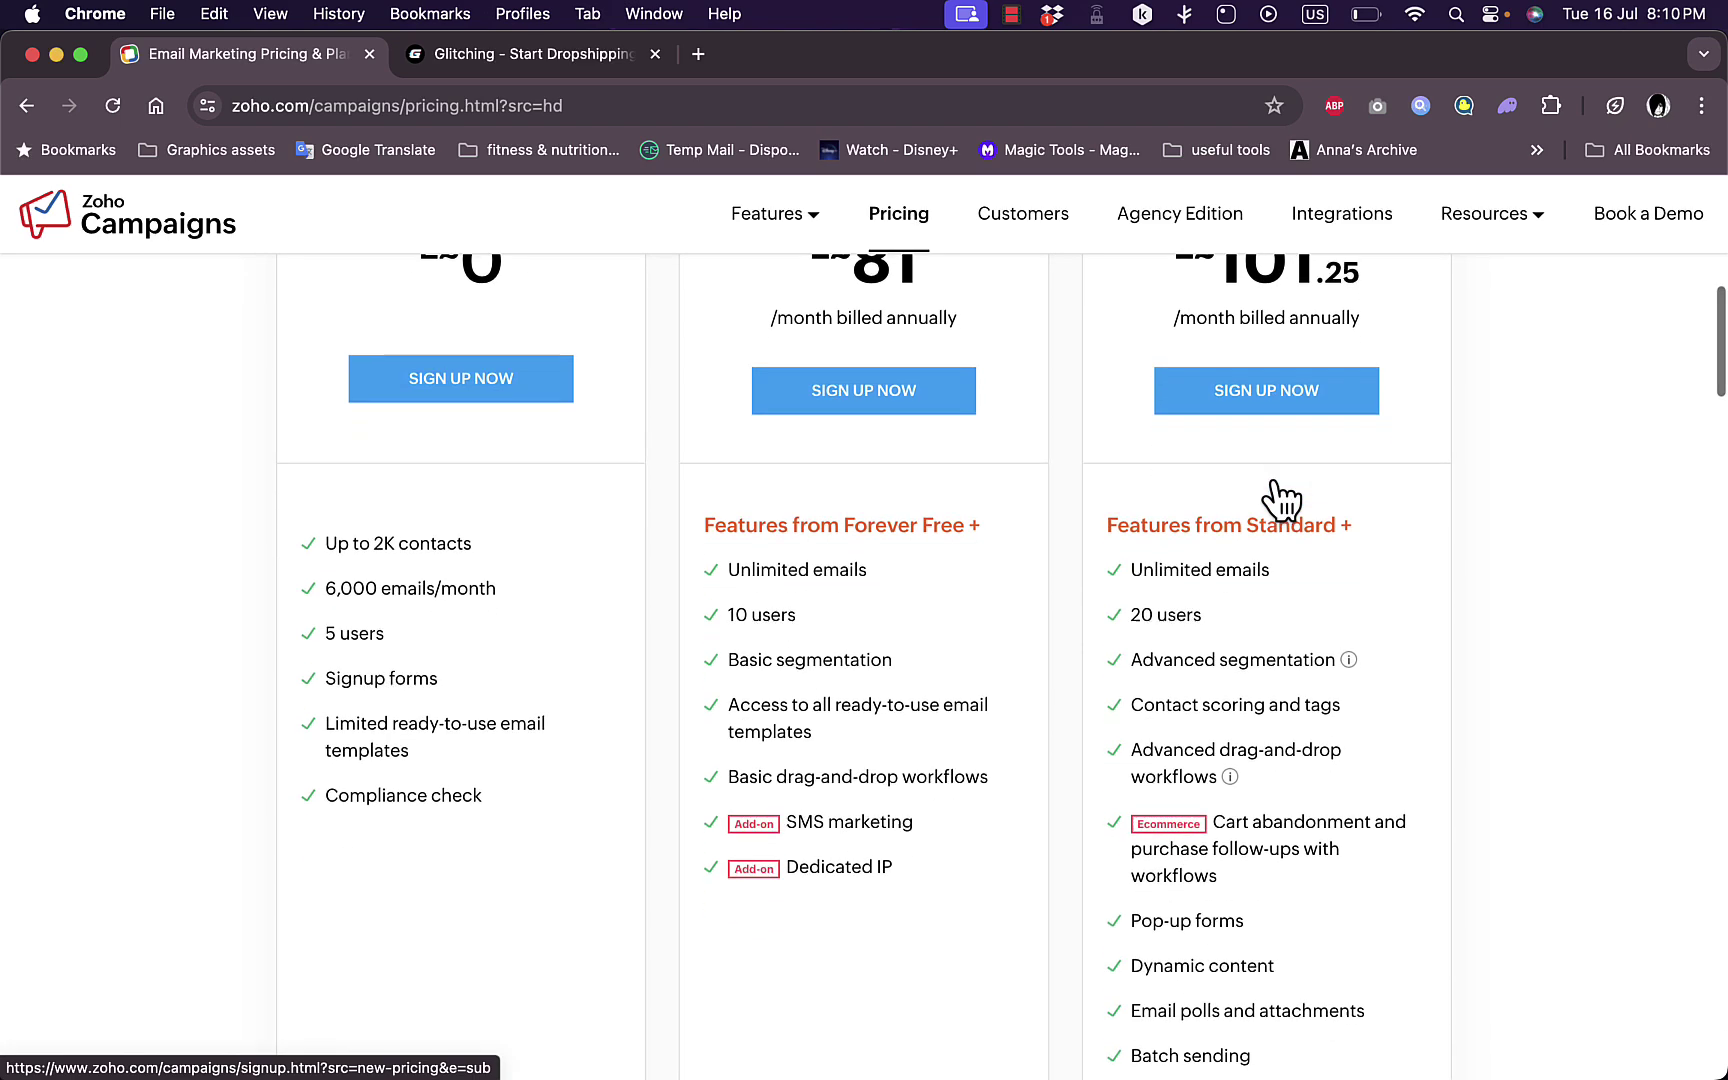
{"action": "scroll", "coordinate": [1275, 488], "scroll_direction": "down", "scroll_amount": 5}
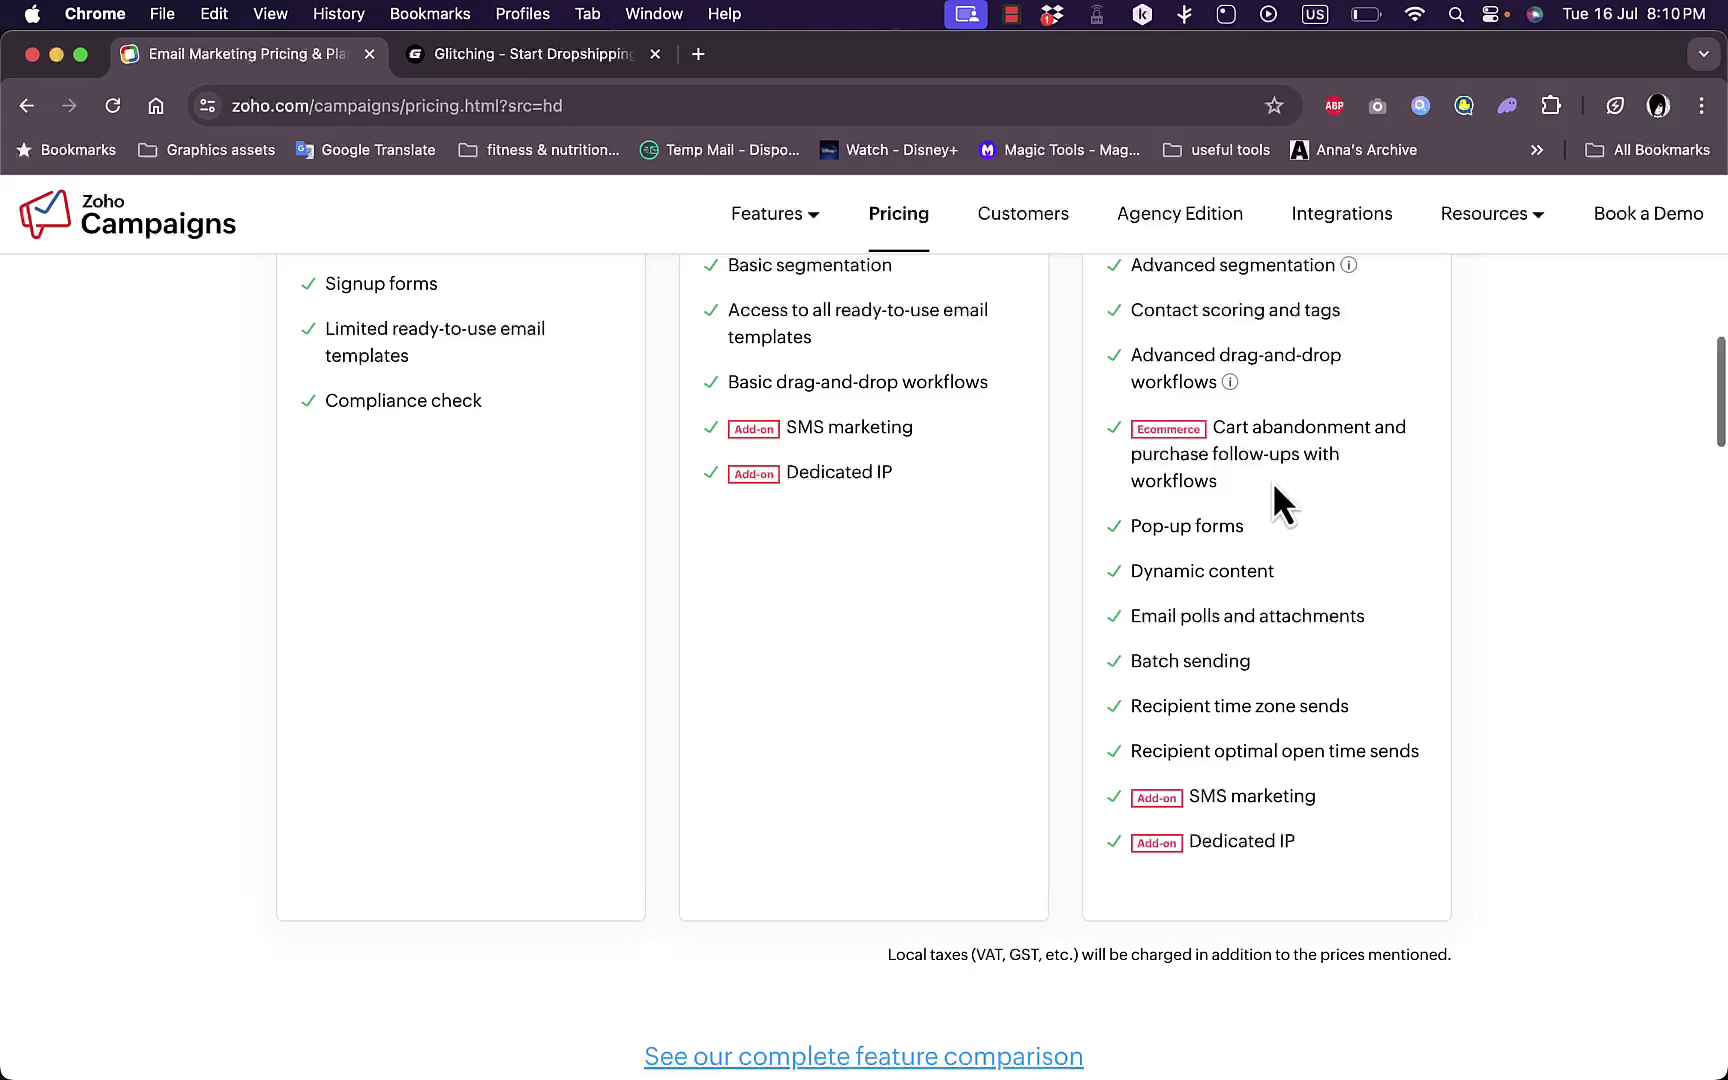
{"action": "scroll", "coordinate": [1275, 488], "scroll_direction": "up", "scroll_amount": 4}
{"action": "scroll", "coordinate": [1270, 490], "scroll_direction": "up", "scroll_amount": 10}
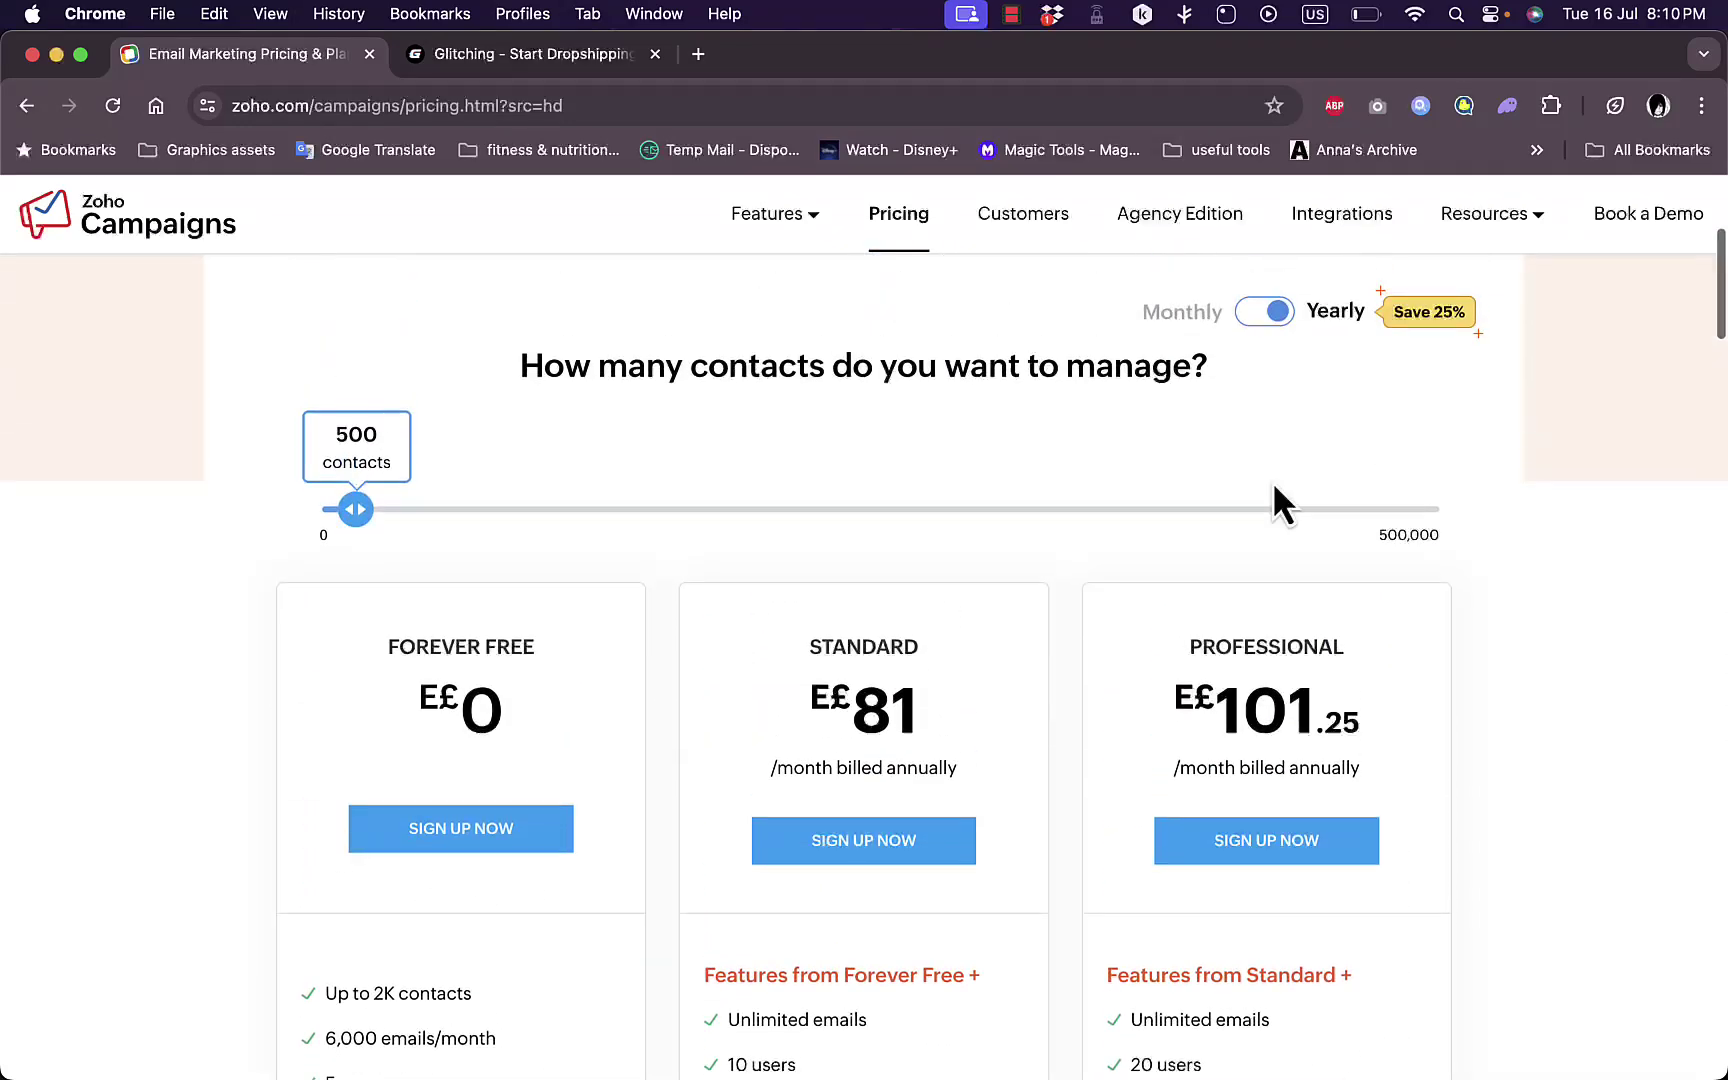
Step: Switch the plan prices to Monthly billing and then back to Yearly
{"action": "left_click", "coordinate": [1266, 316]}
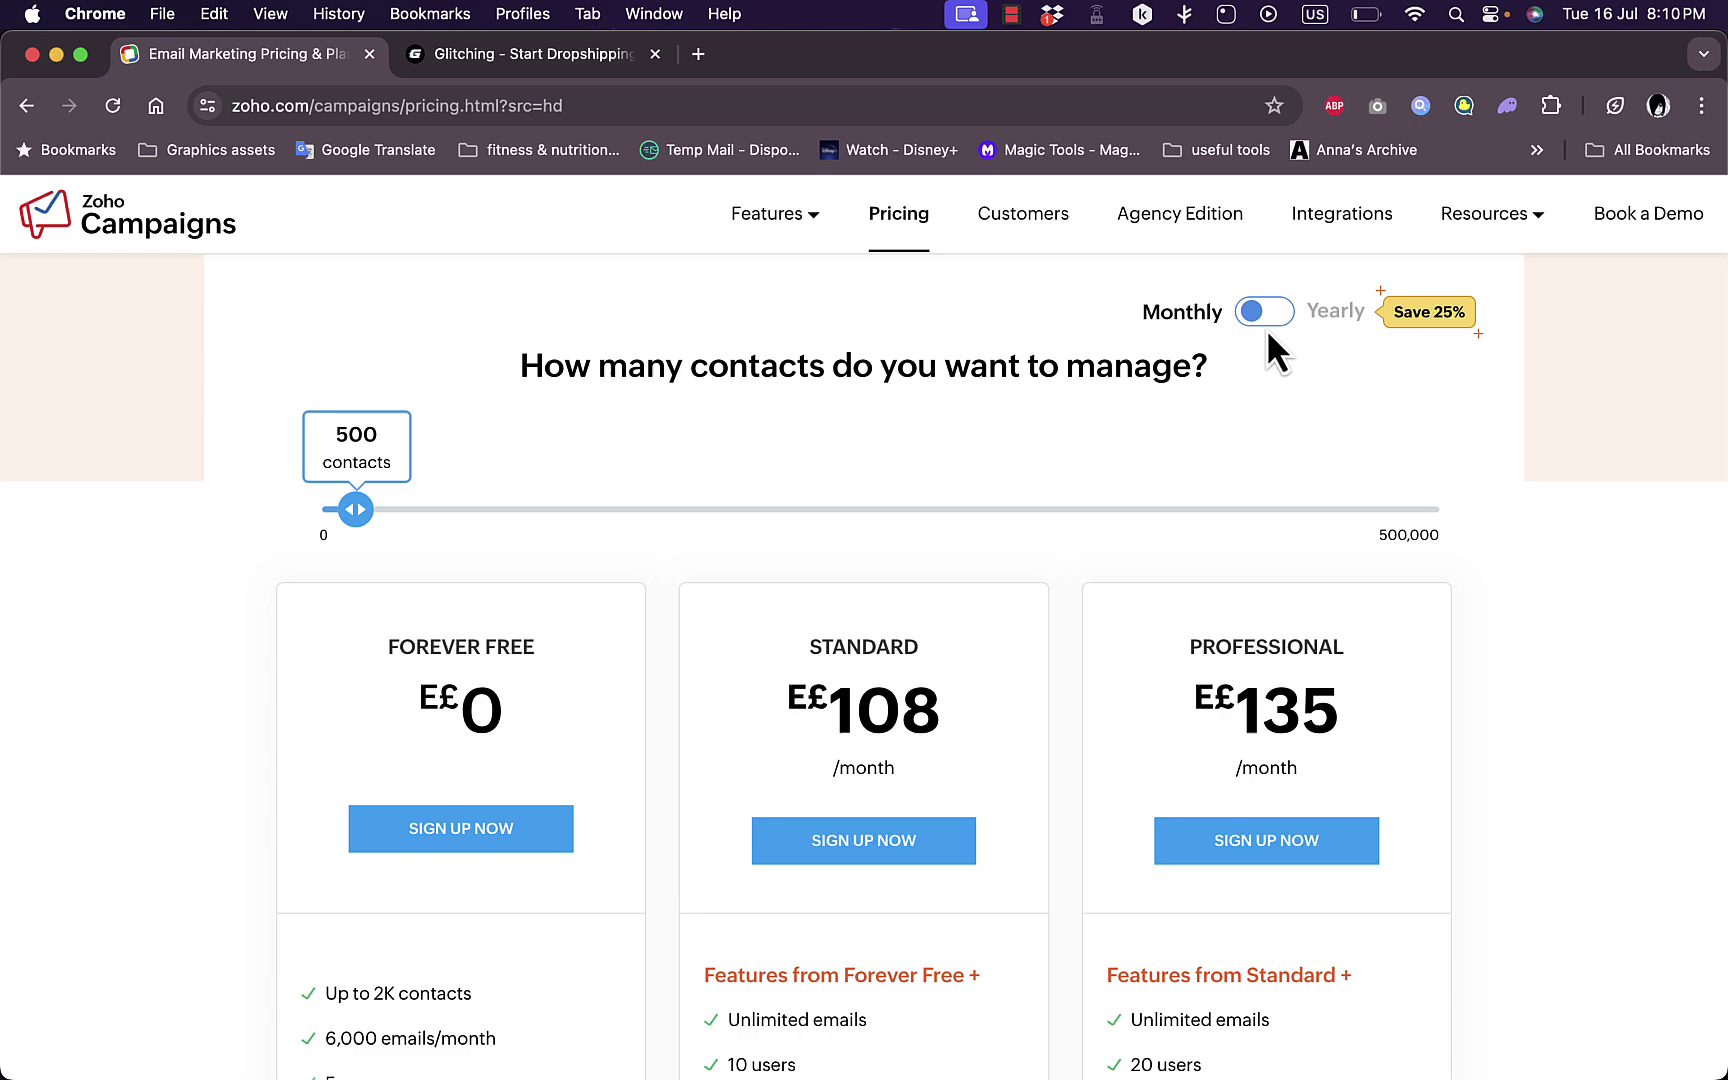
{"action": "left_click", "coordinate": [1270, 325]}
{"action": "scroll", "coordinate": [1272, 340], "scroll_direction": "up", "scroll_amount": 3}
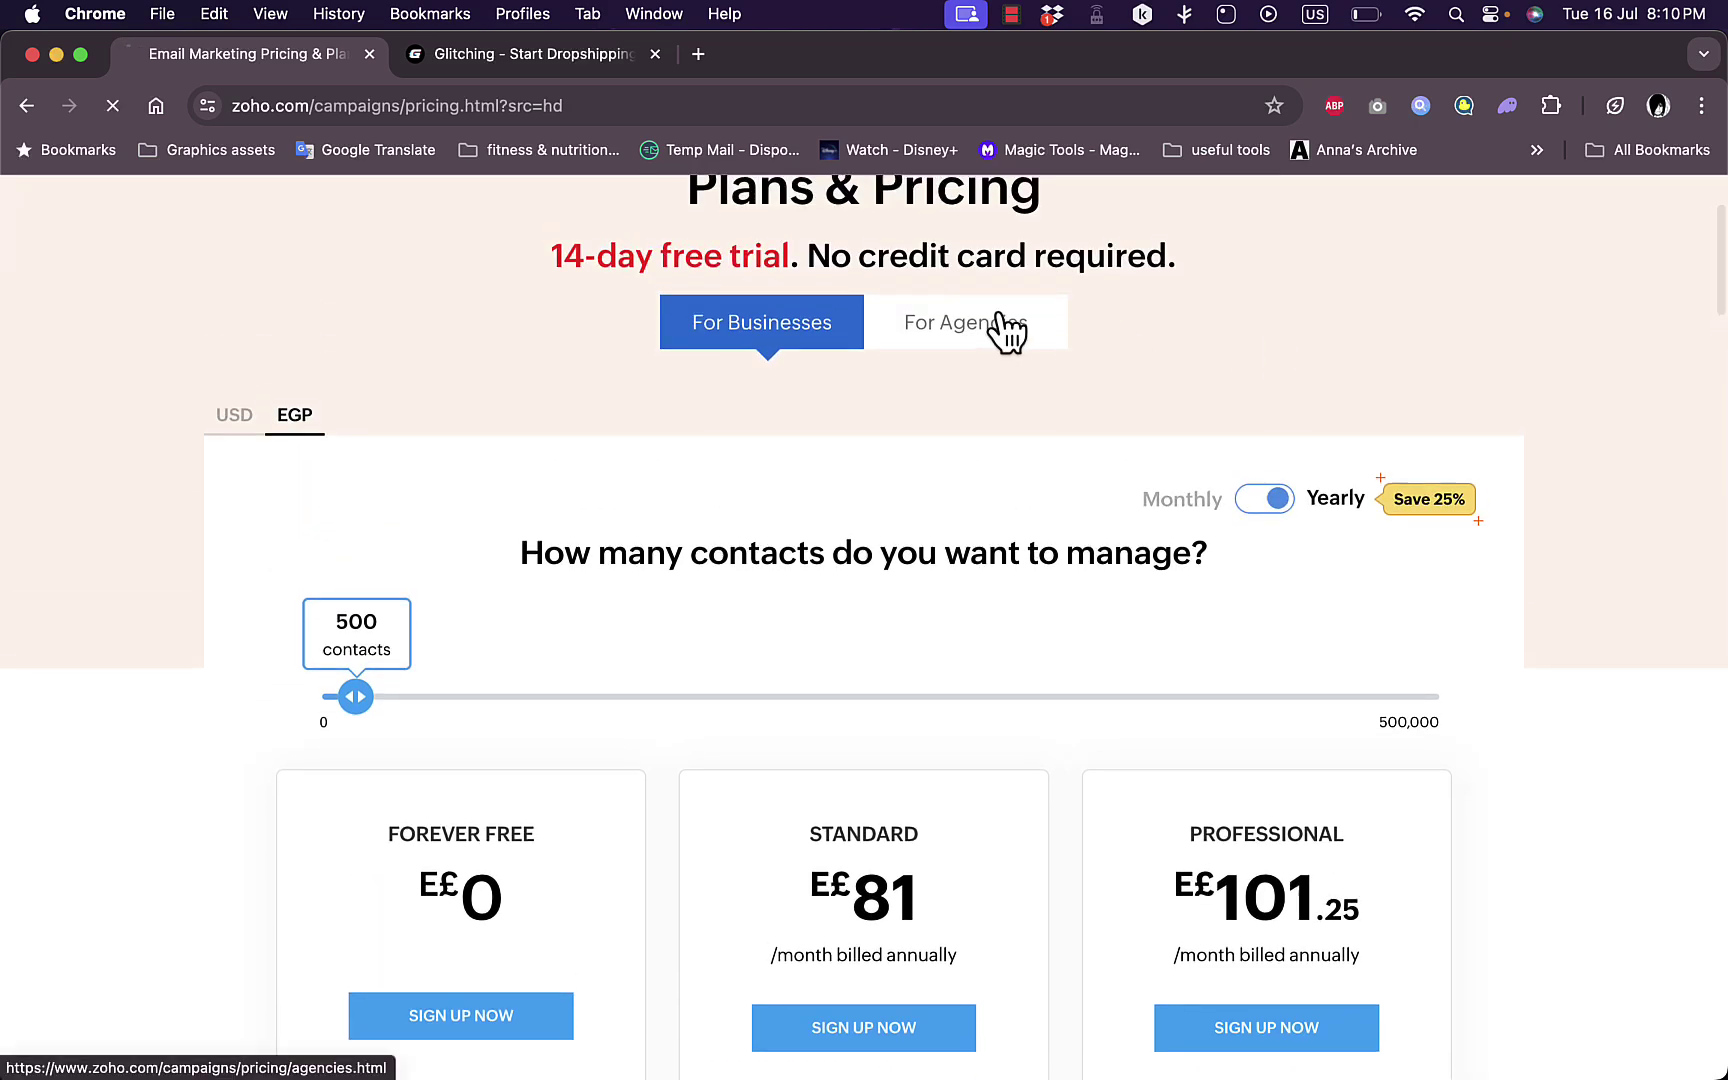
Step: Show agency pricing and move the contacts slider to 200,000, then 300,000 (E£174,960/year)
{"action": "left_click", "coordinate": [1000, 320]}
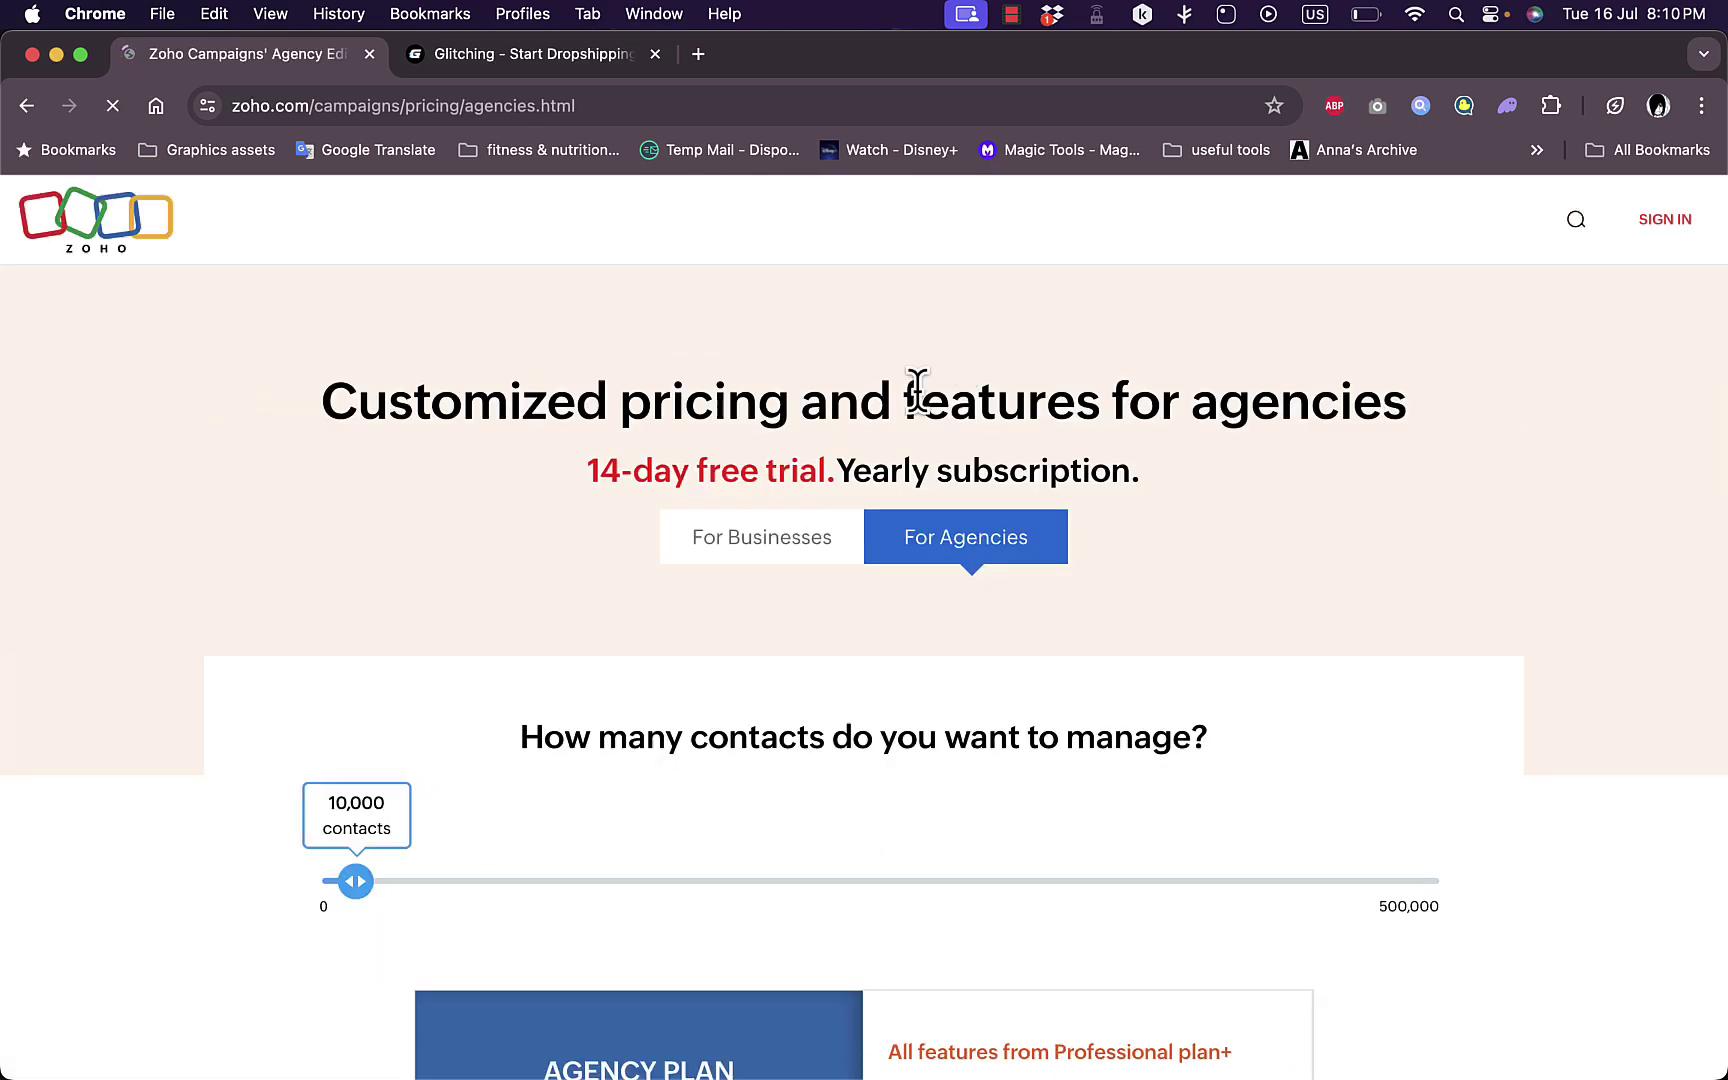
{"action": "scroll", "coordinate": [788, 730], "scroll_direction": "down", "scroll_amount": 3}
{"action": "left_click_drag", "start_coordinate": [356, 537], "coordinate": [400, 545]}
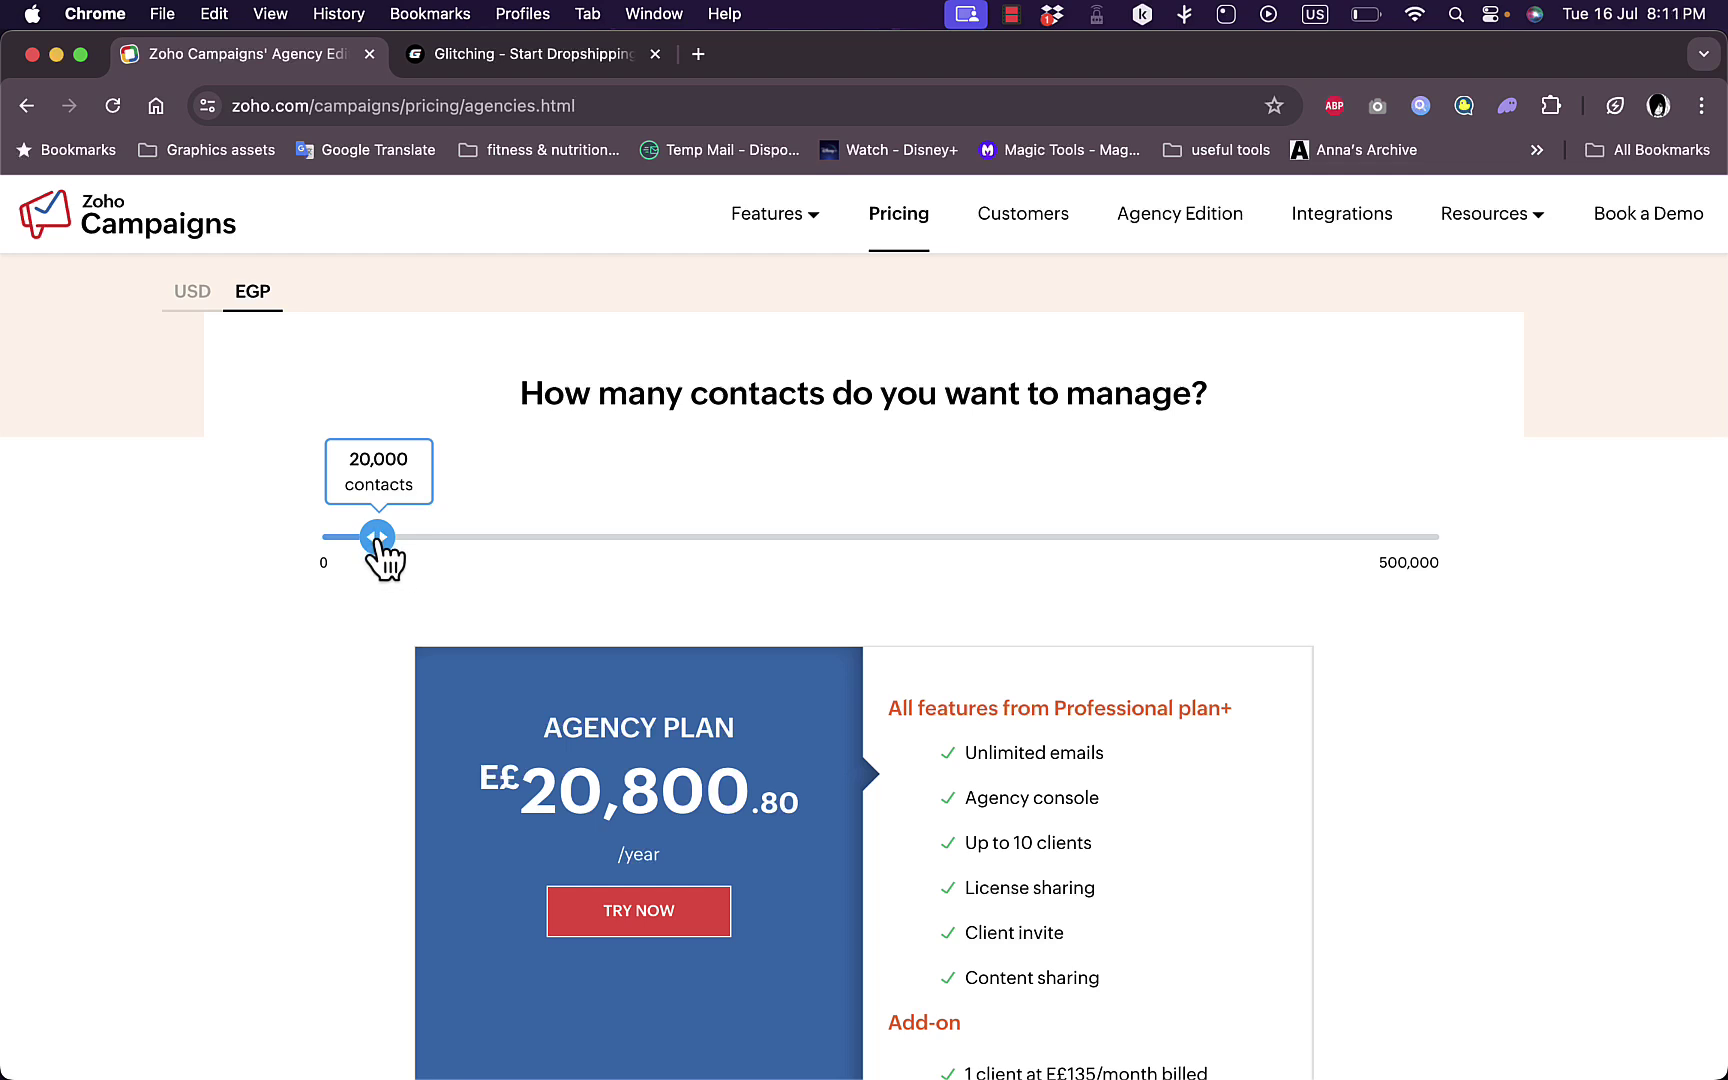
{"action": "left_click", "coordinate": [646, 541]}
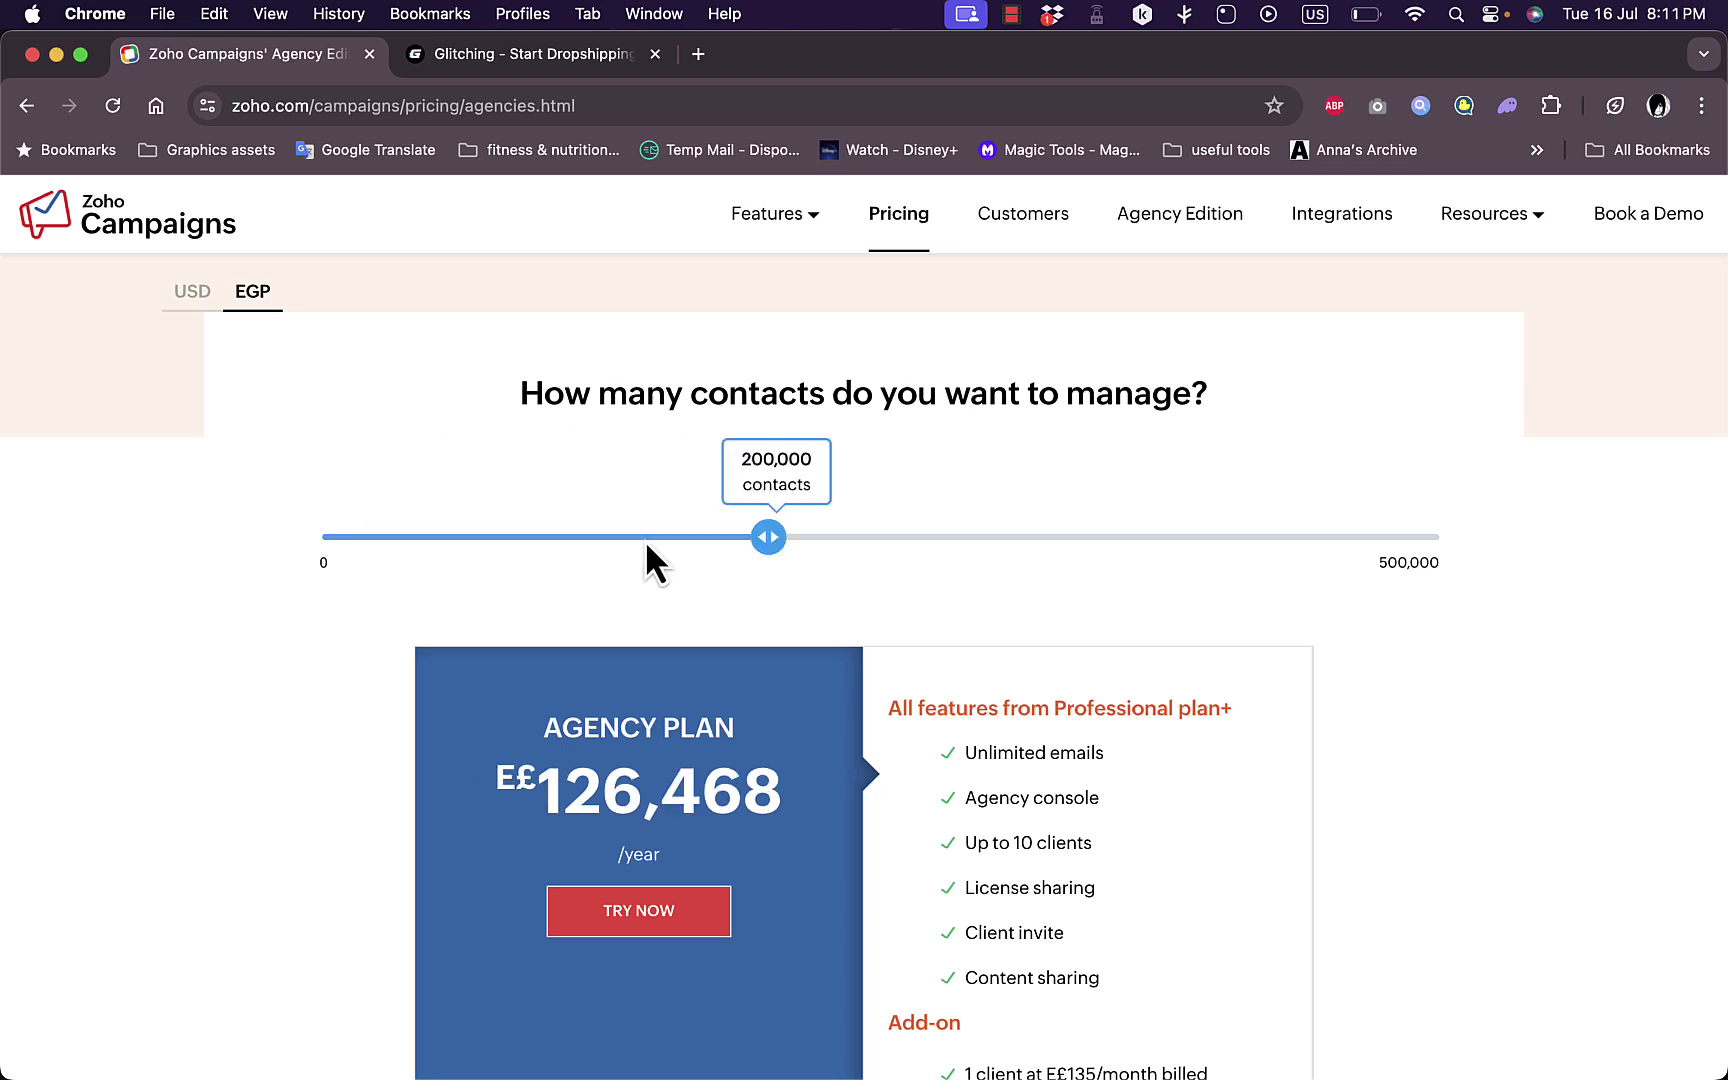
{"action": "left_click", "coordinate": [898, 541]}
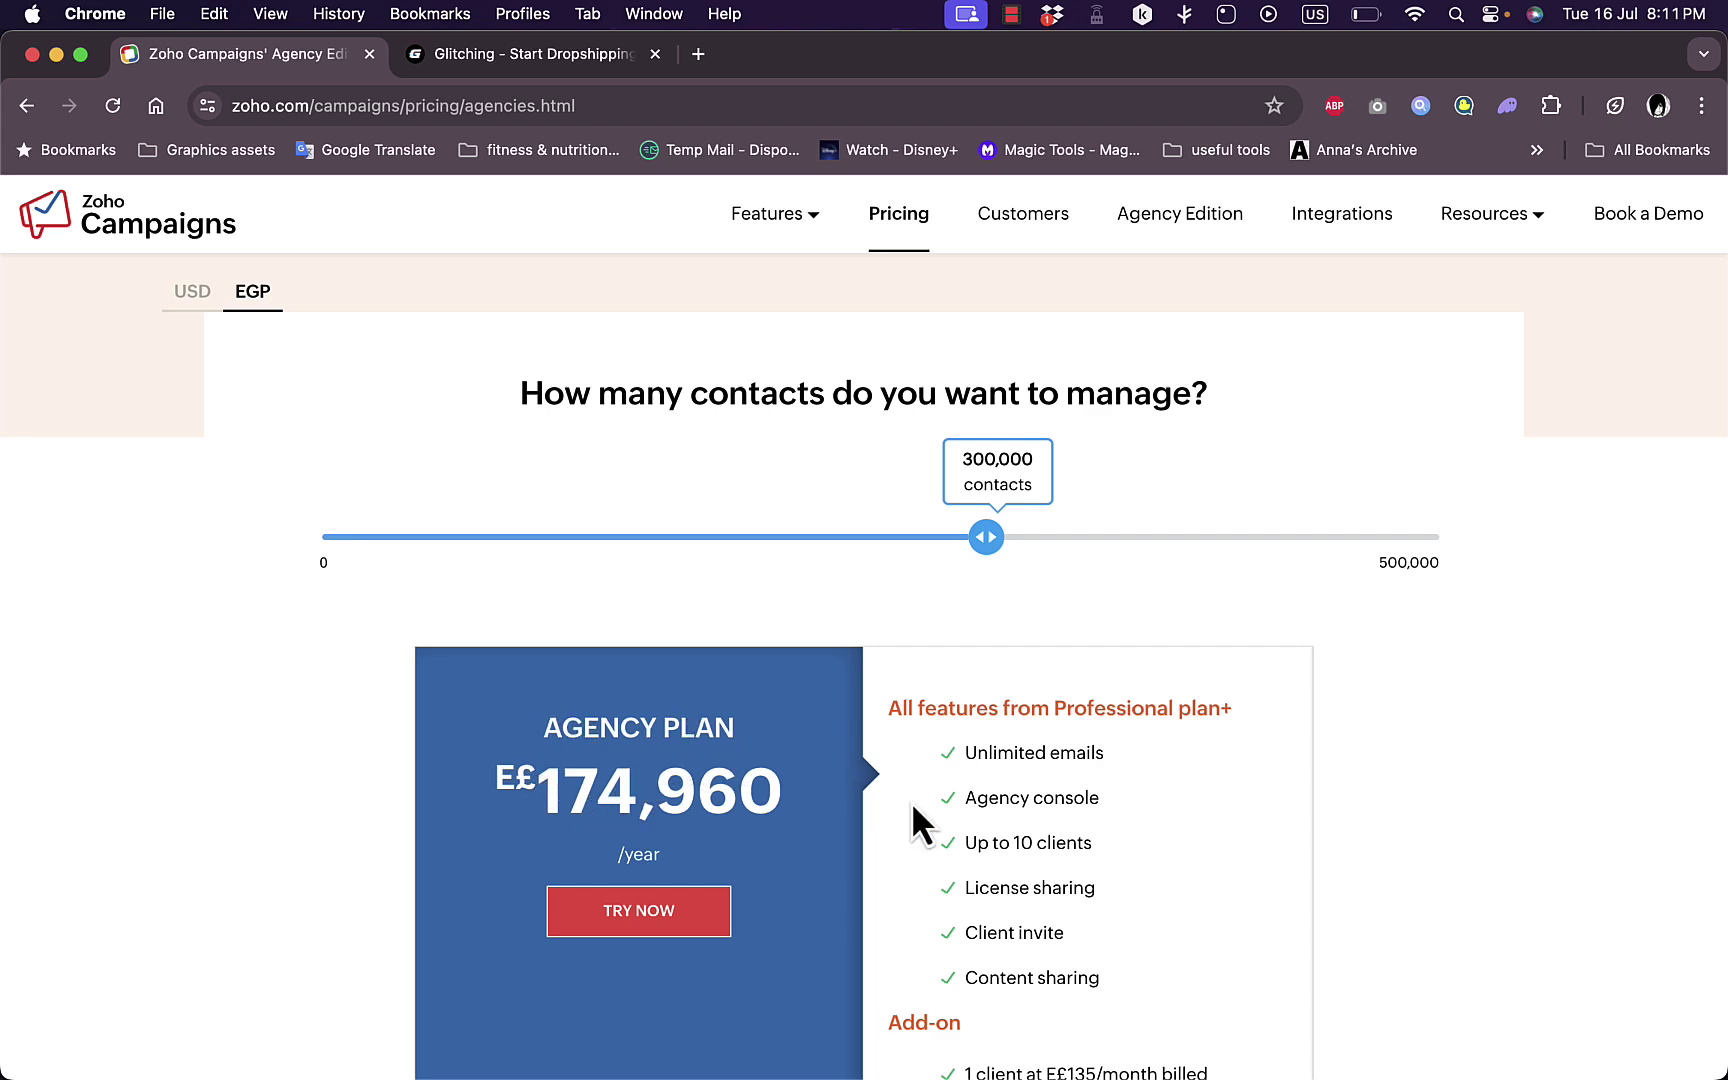
{"action": "scroll", "coordinate": [912, 806], "scroll_direction": "down", "scroll_amount": 5}
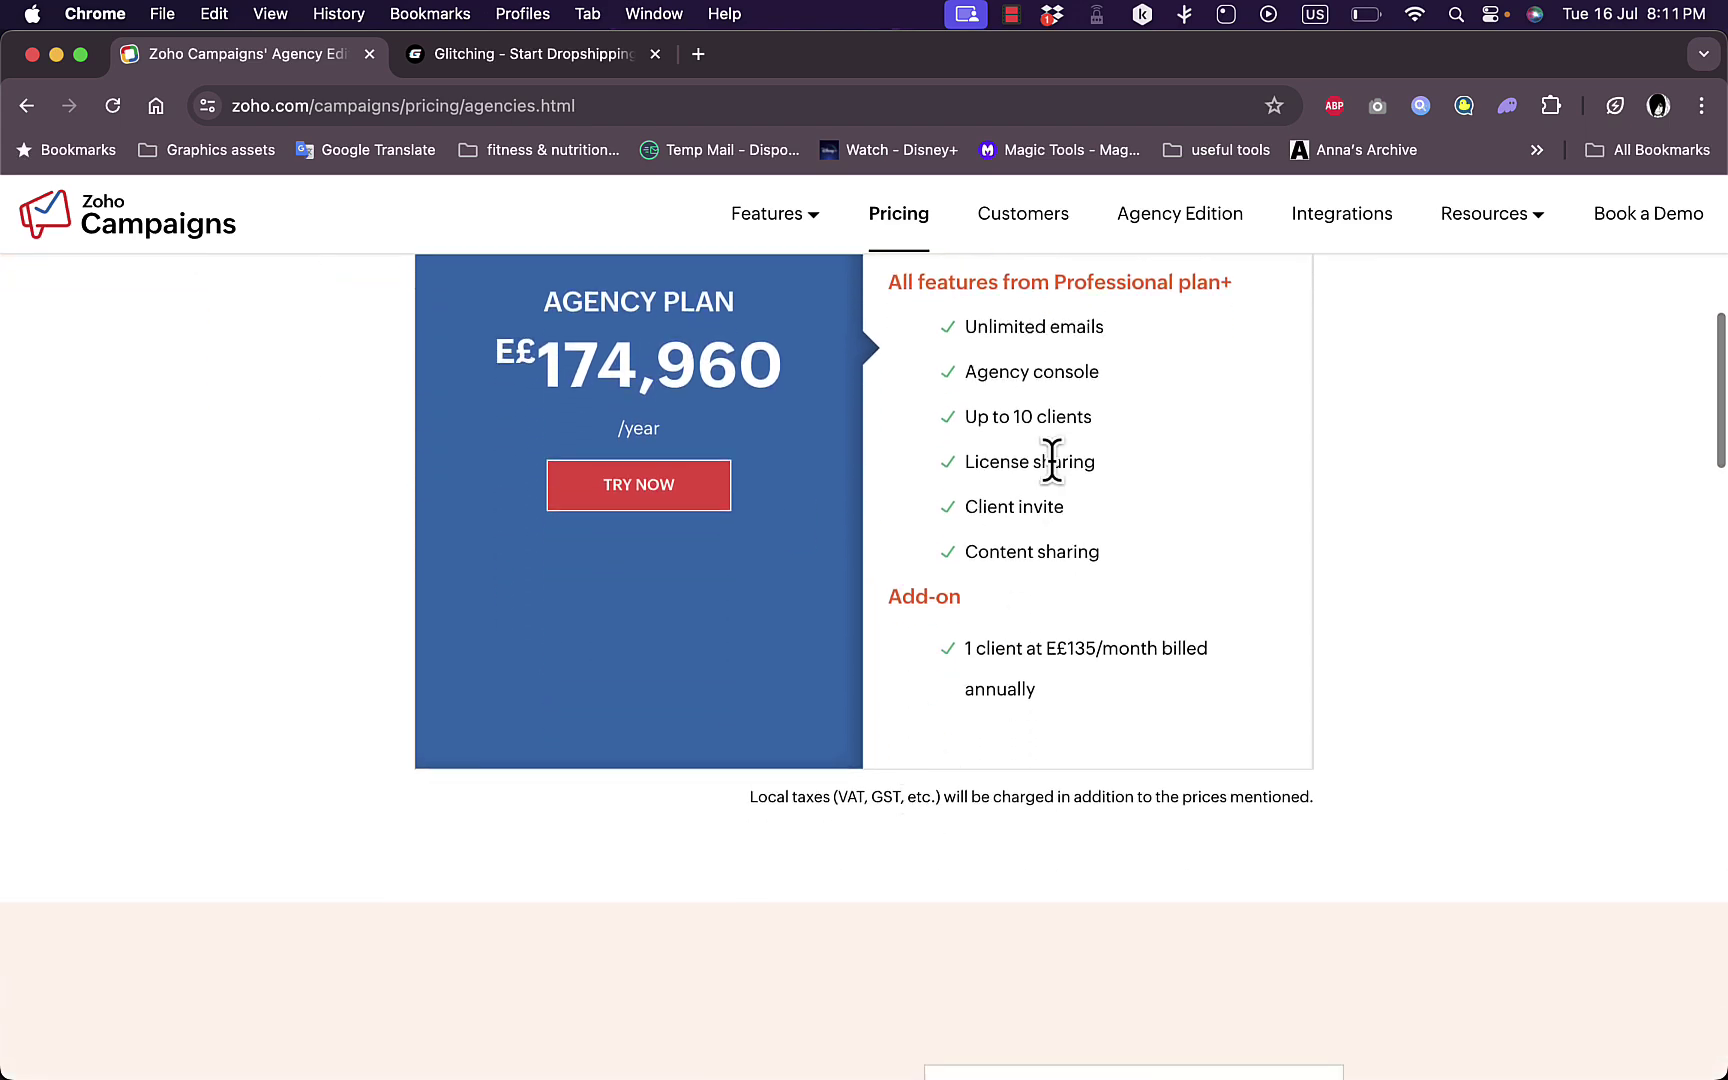
{"action": "scroll", "coordinate": [1050, 463], "scroll_direction": "up", "scroll_amount": 9}
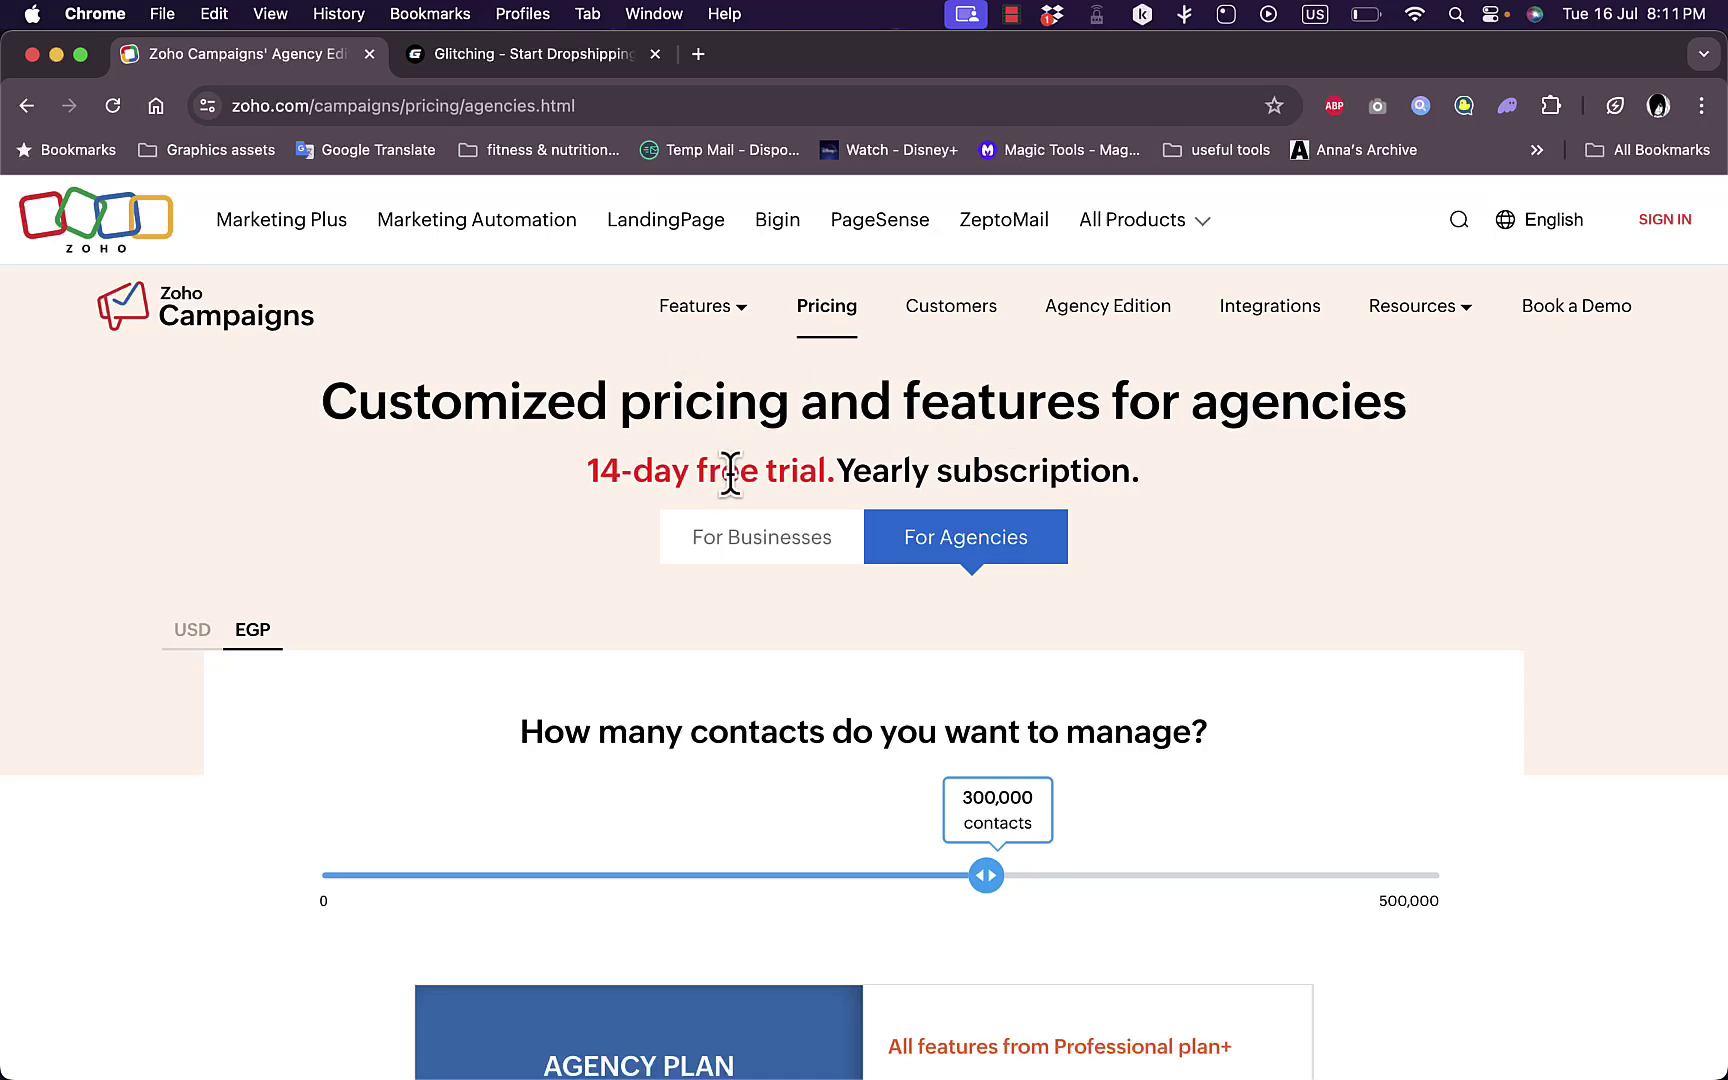
Step: Sign up for the Forever Free business plan, agreeing to the terms and submitting the form
{"action": "left_click", "coordinate": [707, 532]}
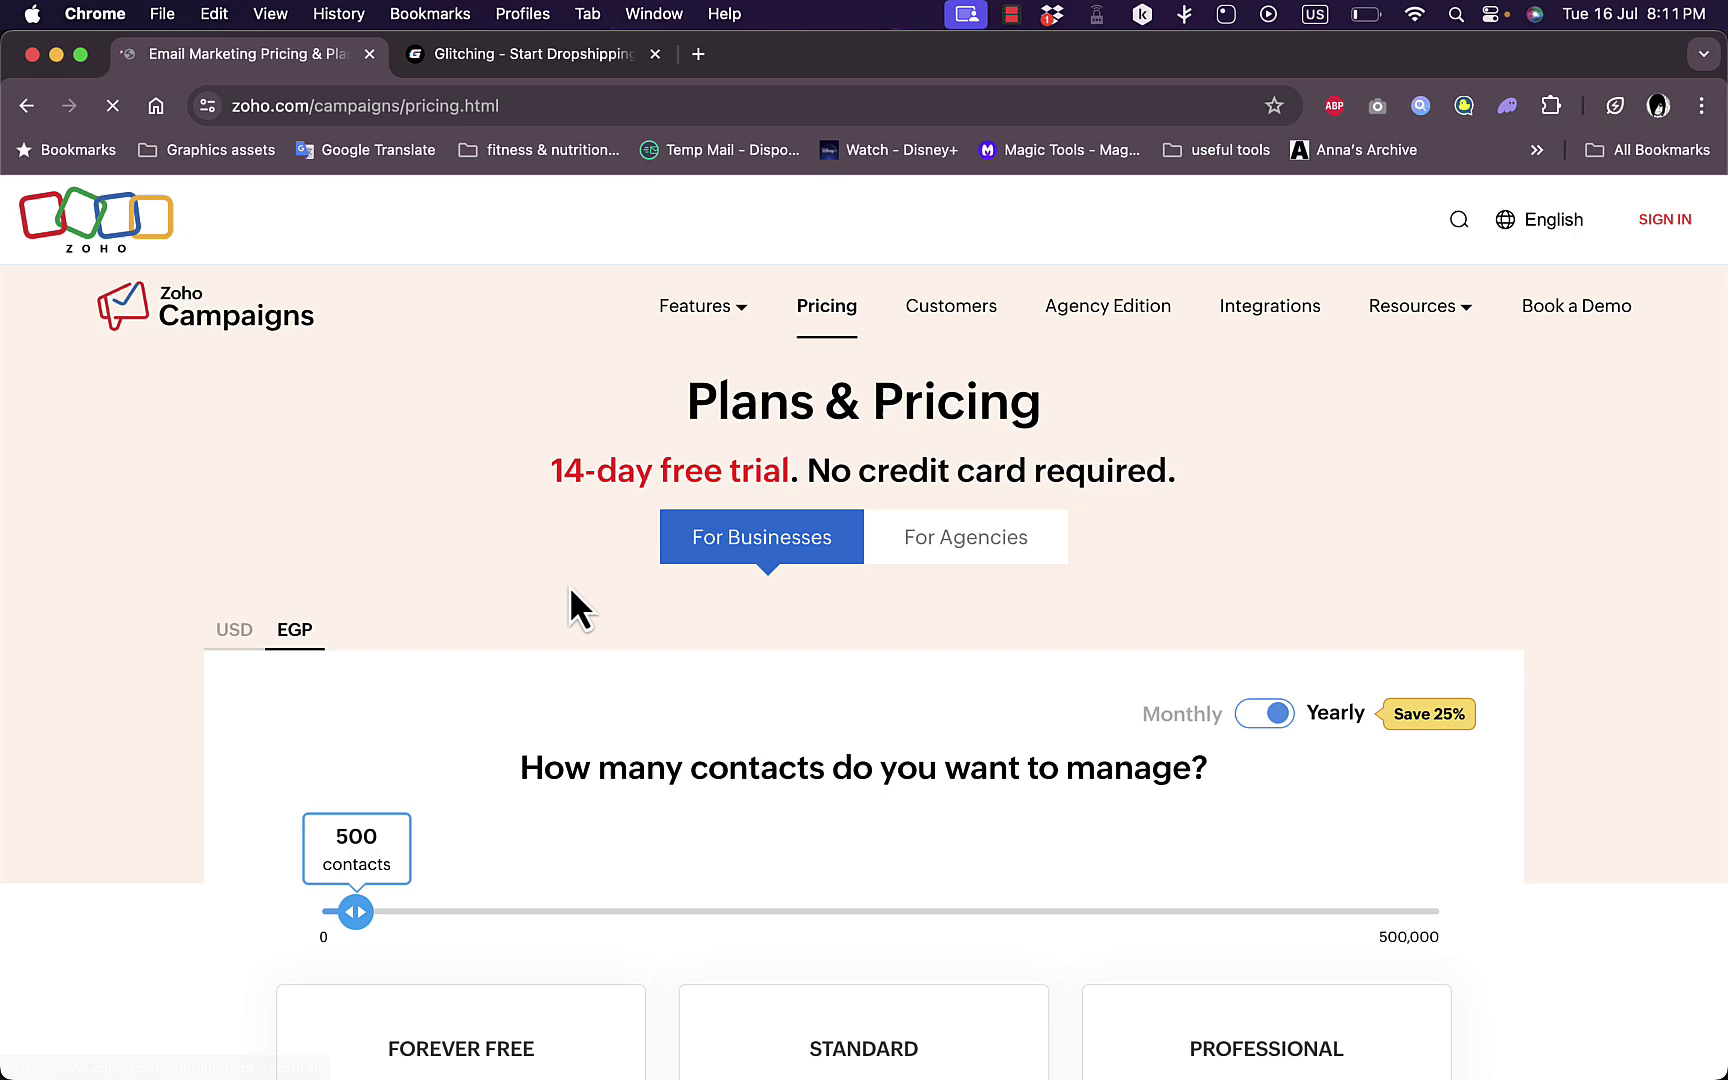
{"action": "scroll", "coordinate": [560, 612], "scroll_direction": "down", "scroll_amount": 5}
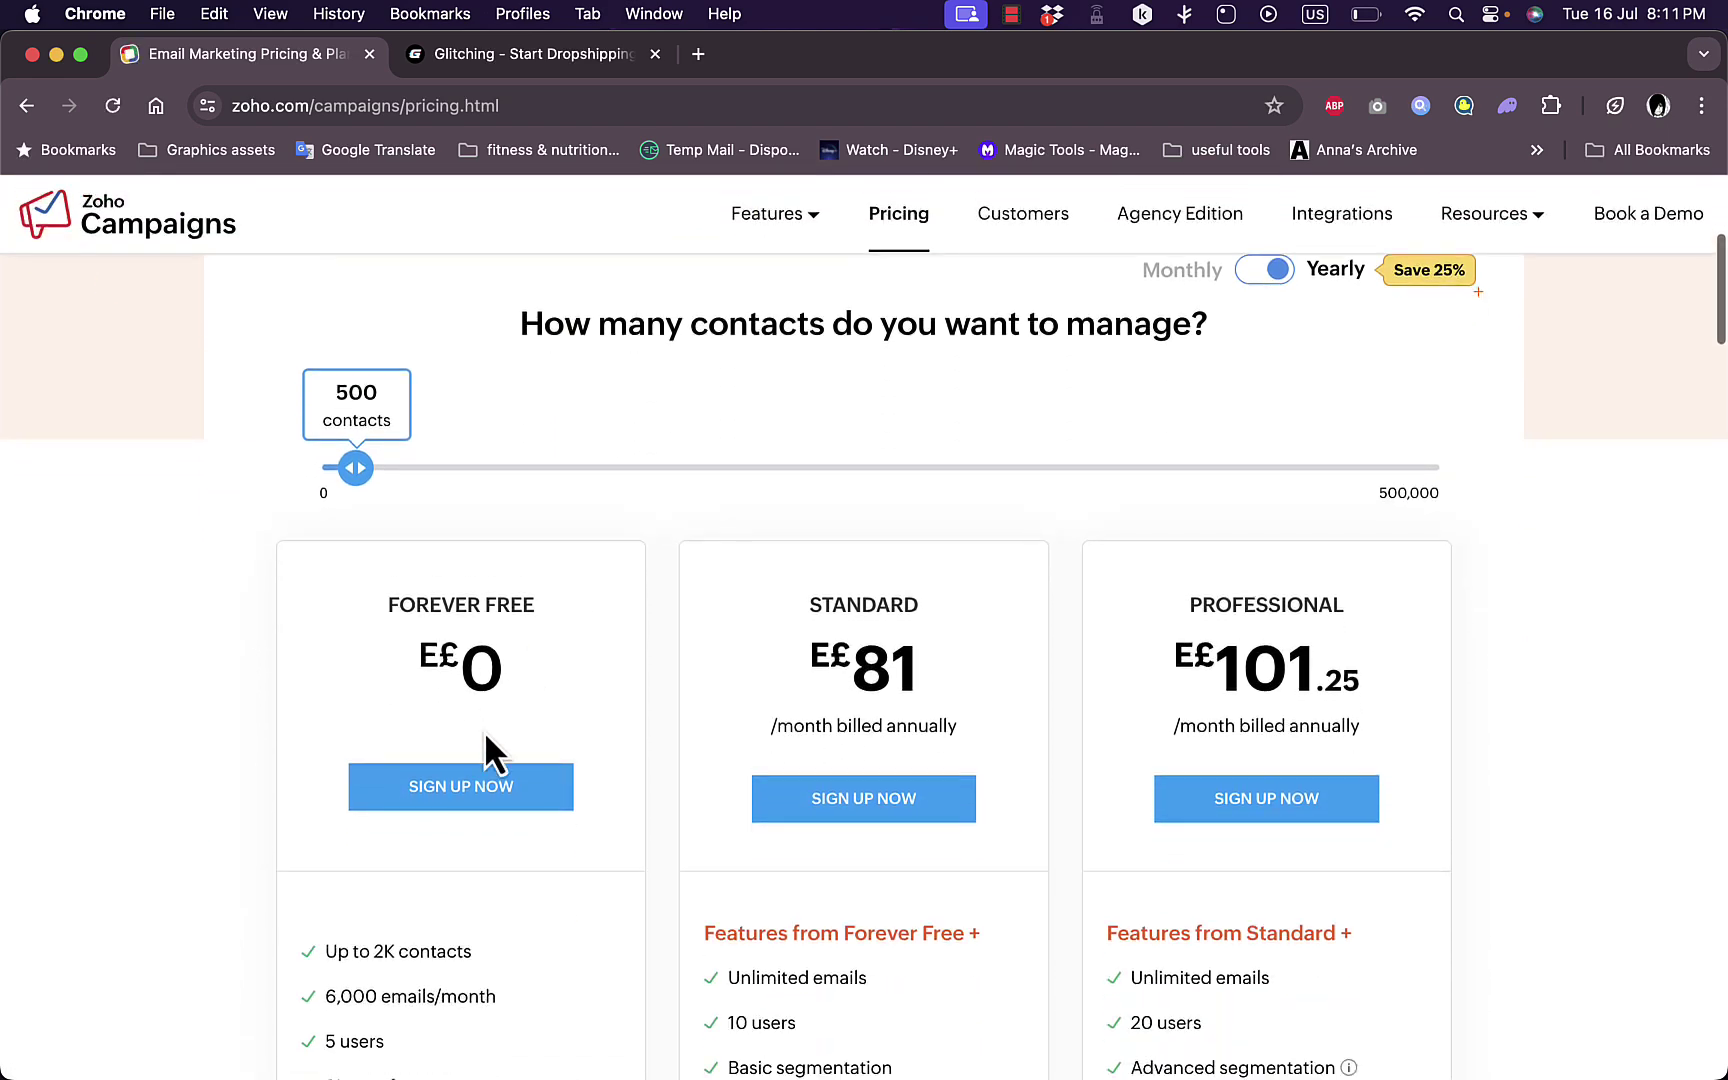
{"action": "left_click", "coordinate": [484, 796]}
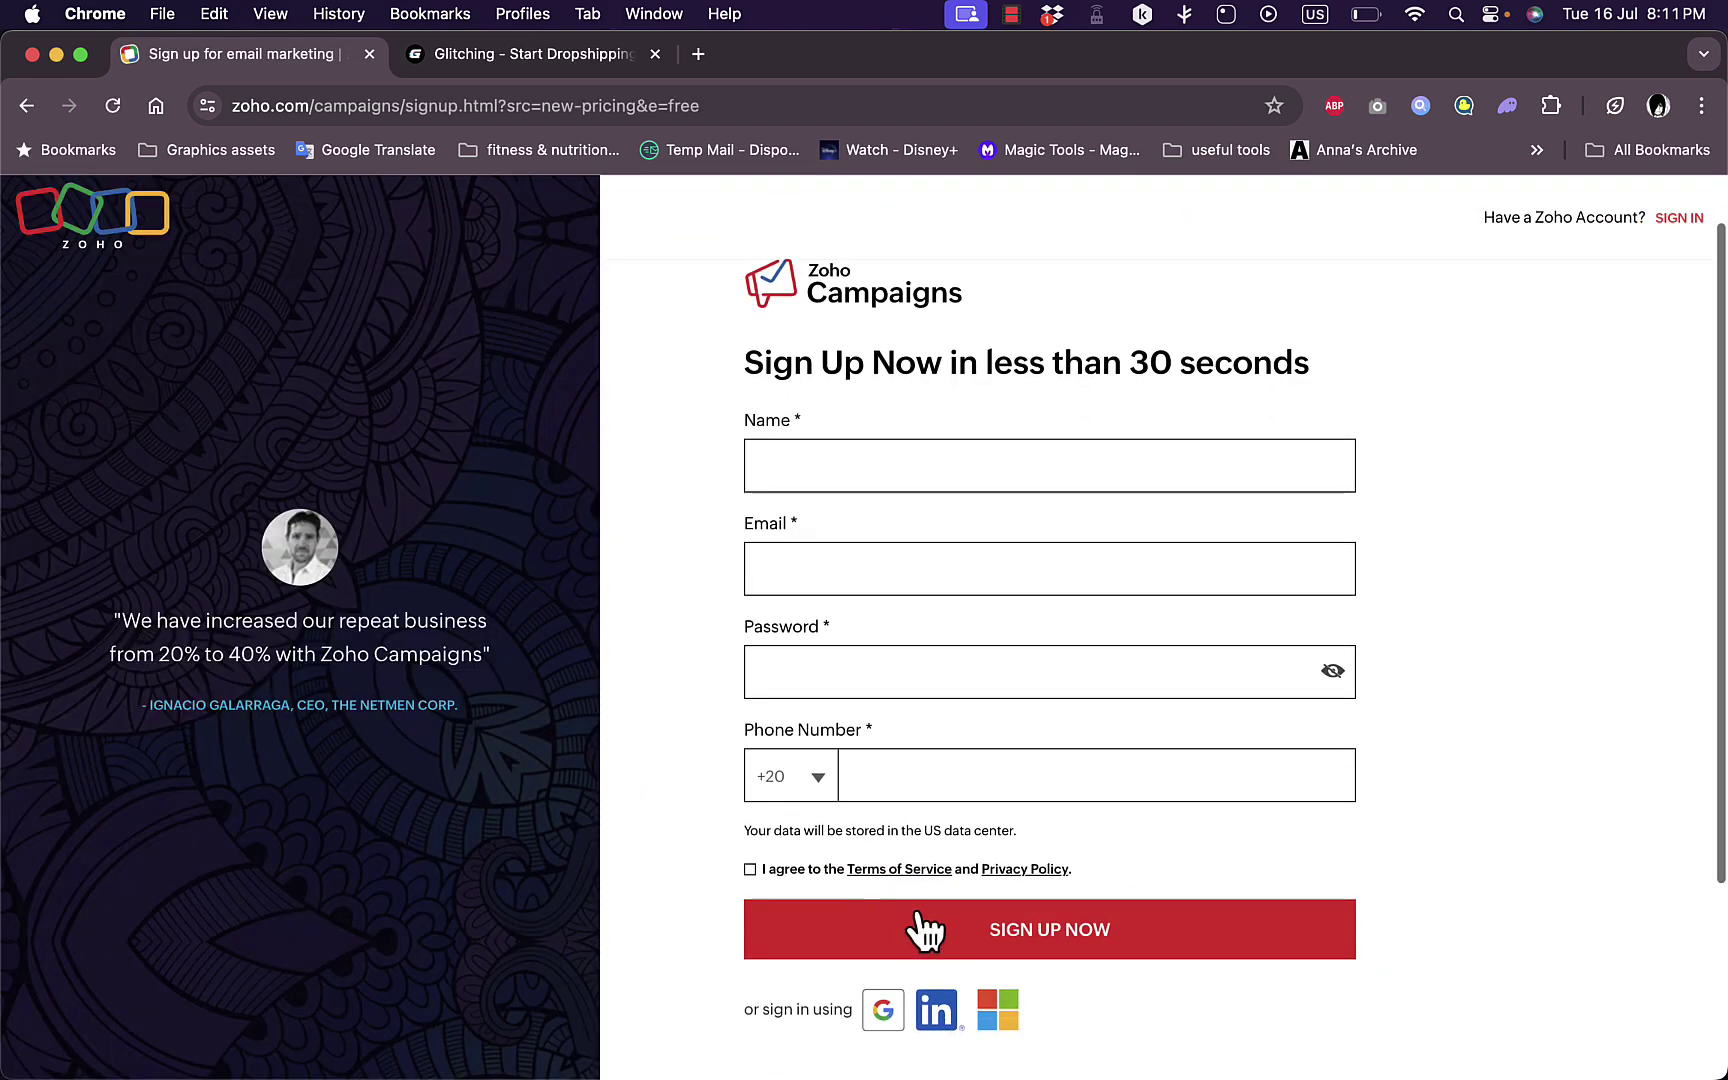
{"action": "scroll", "coordinate": [1011, 640], "scroll_direction": "up", "scroll_amount": 1}
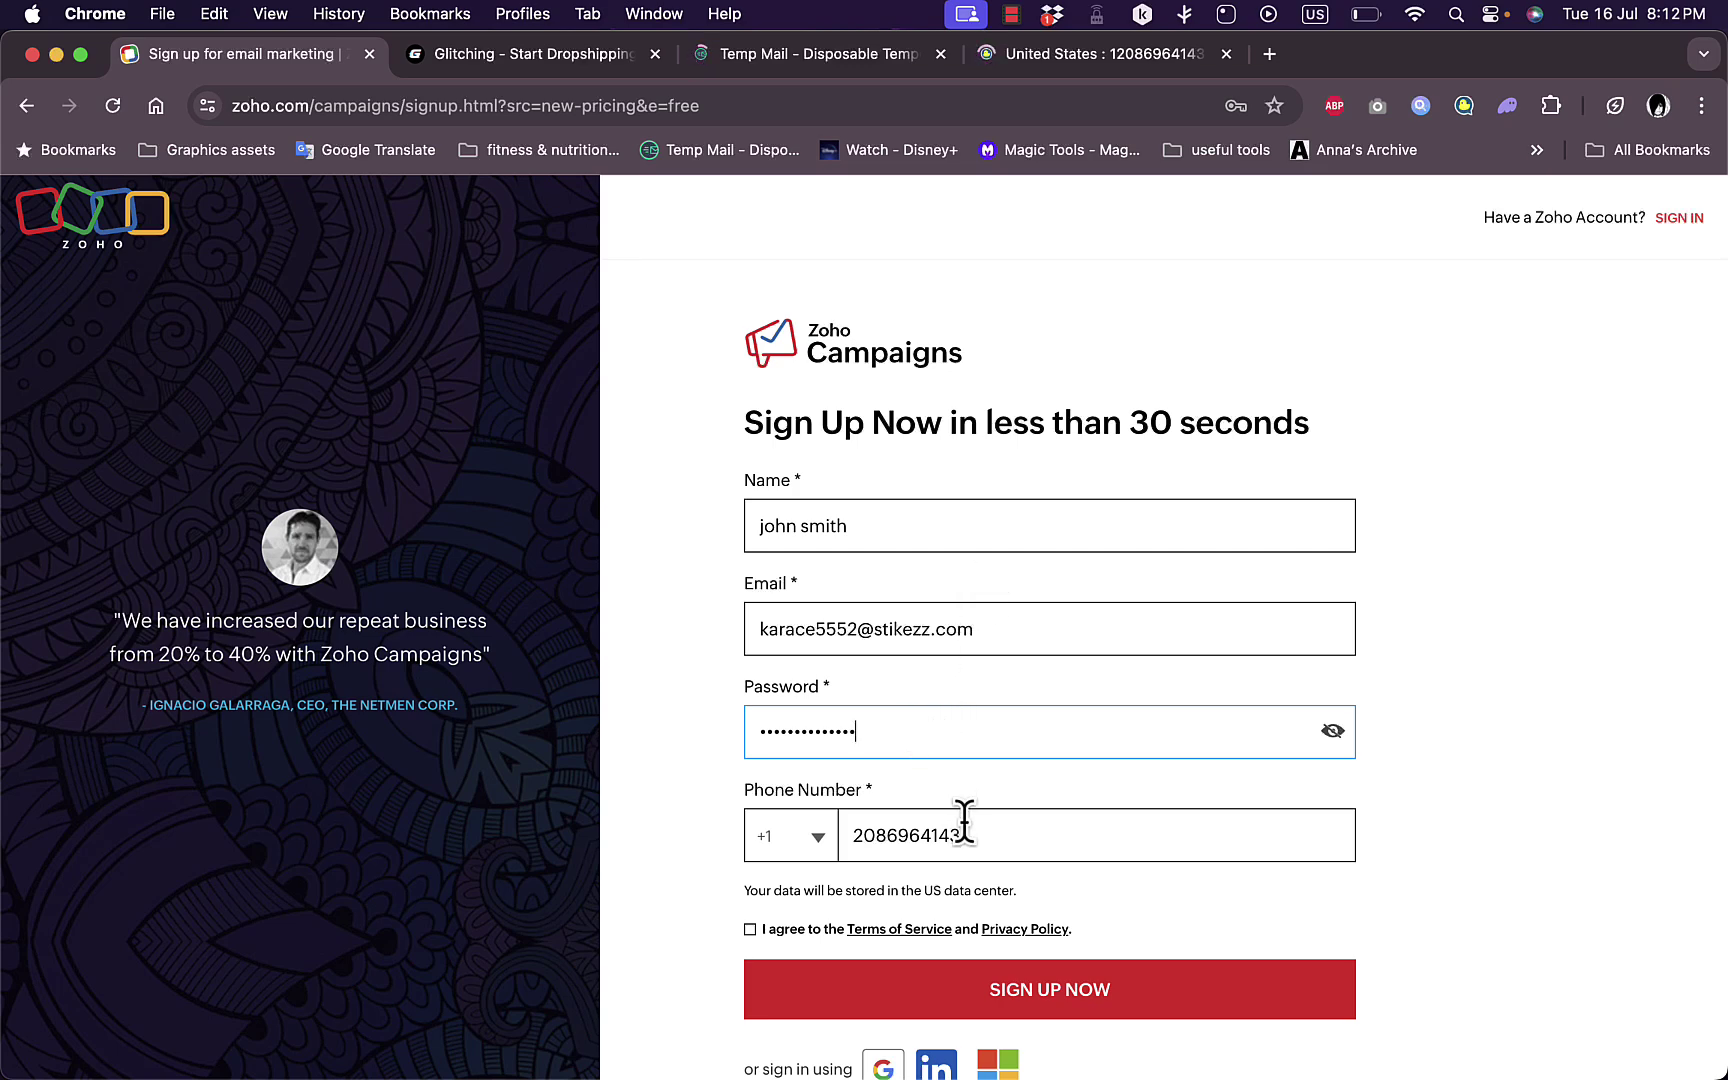
{"action": "left_click", "coordinate": [760, 930]}
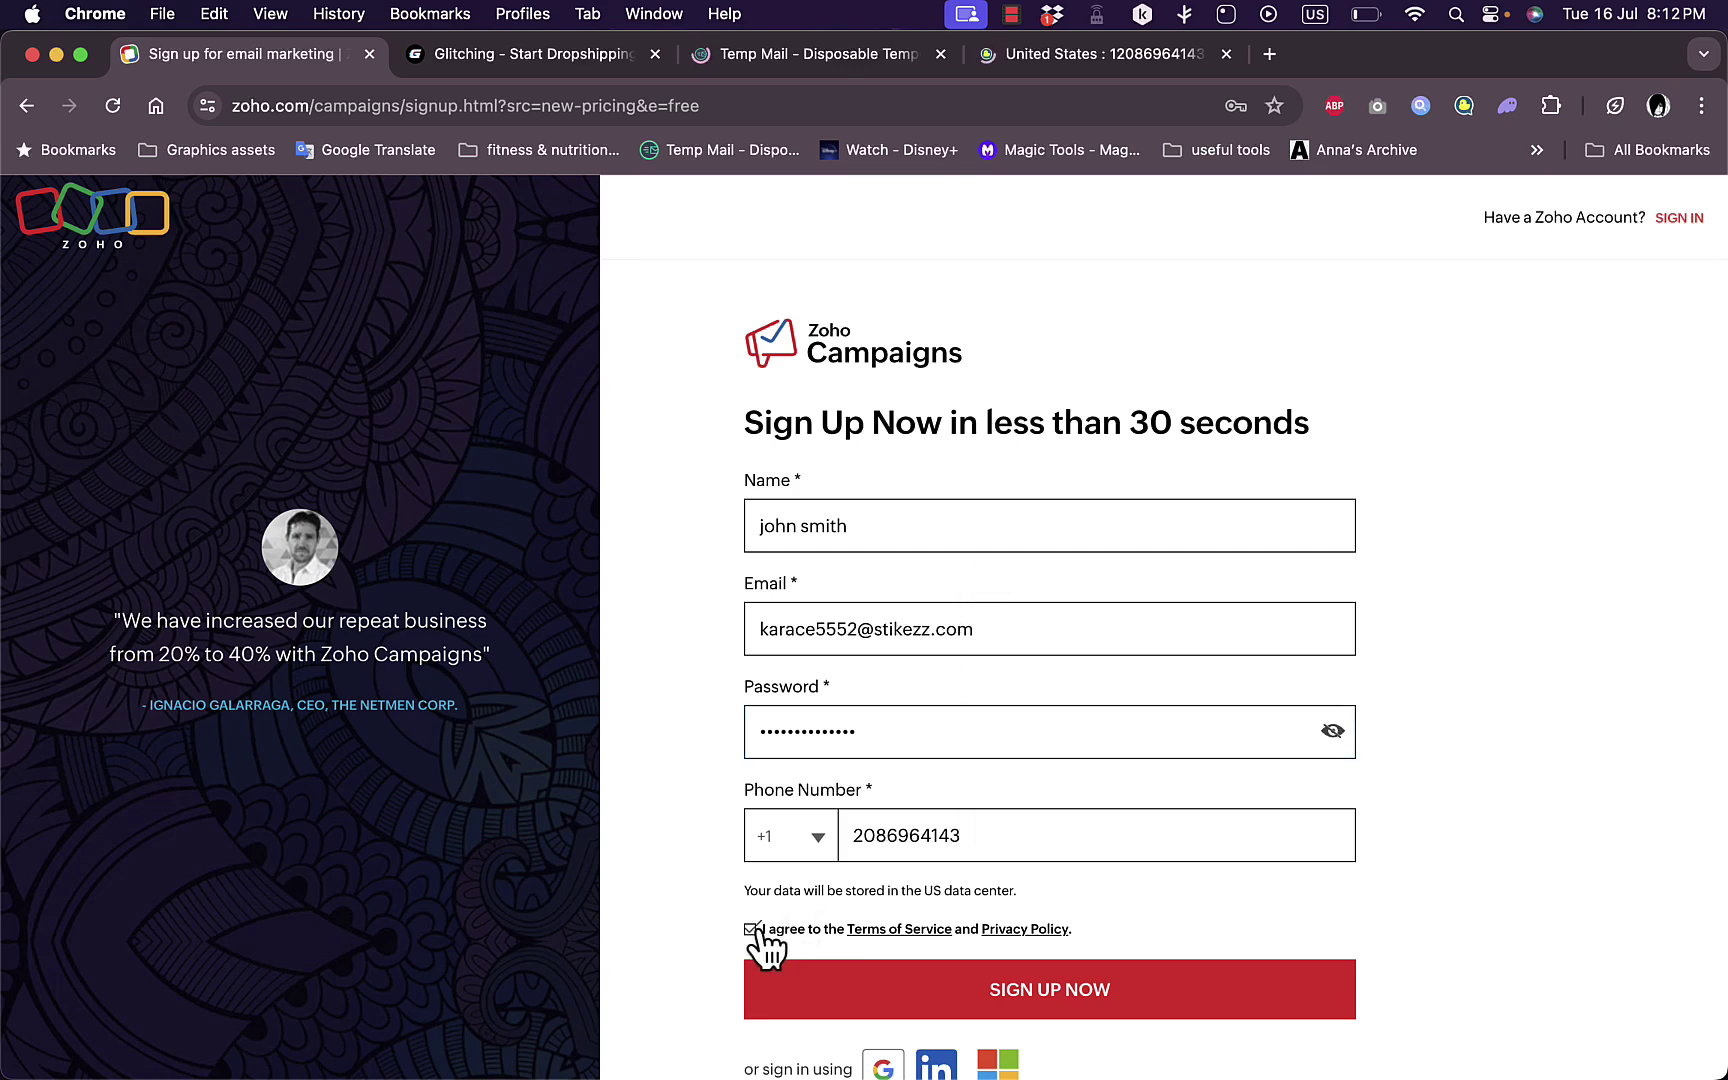
{"action": "left_click", "coordinate": [1064, 996]}
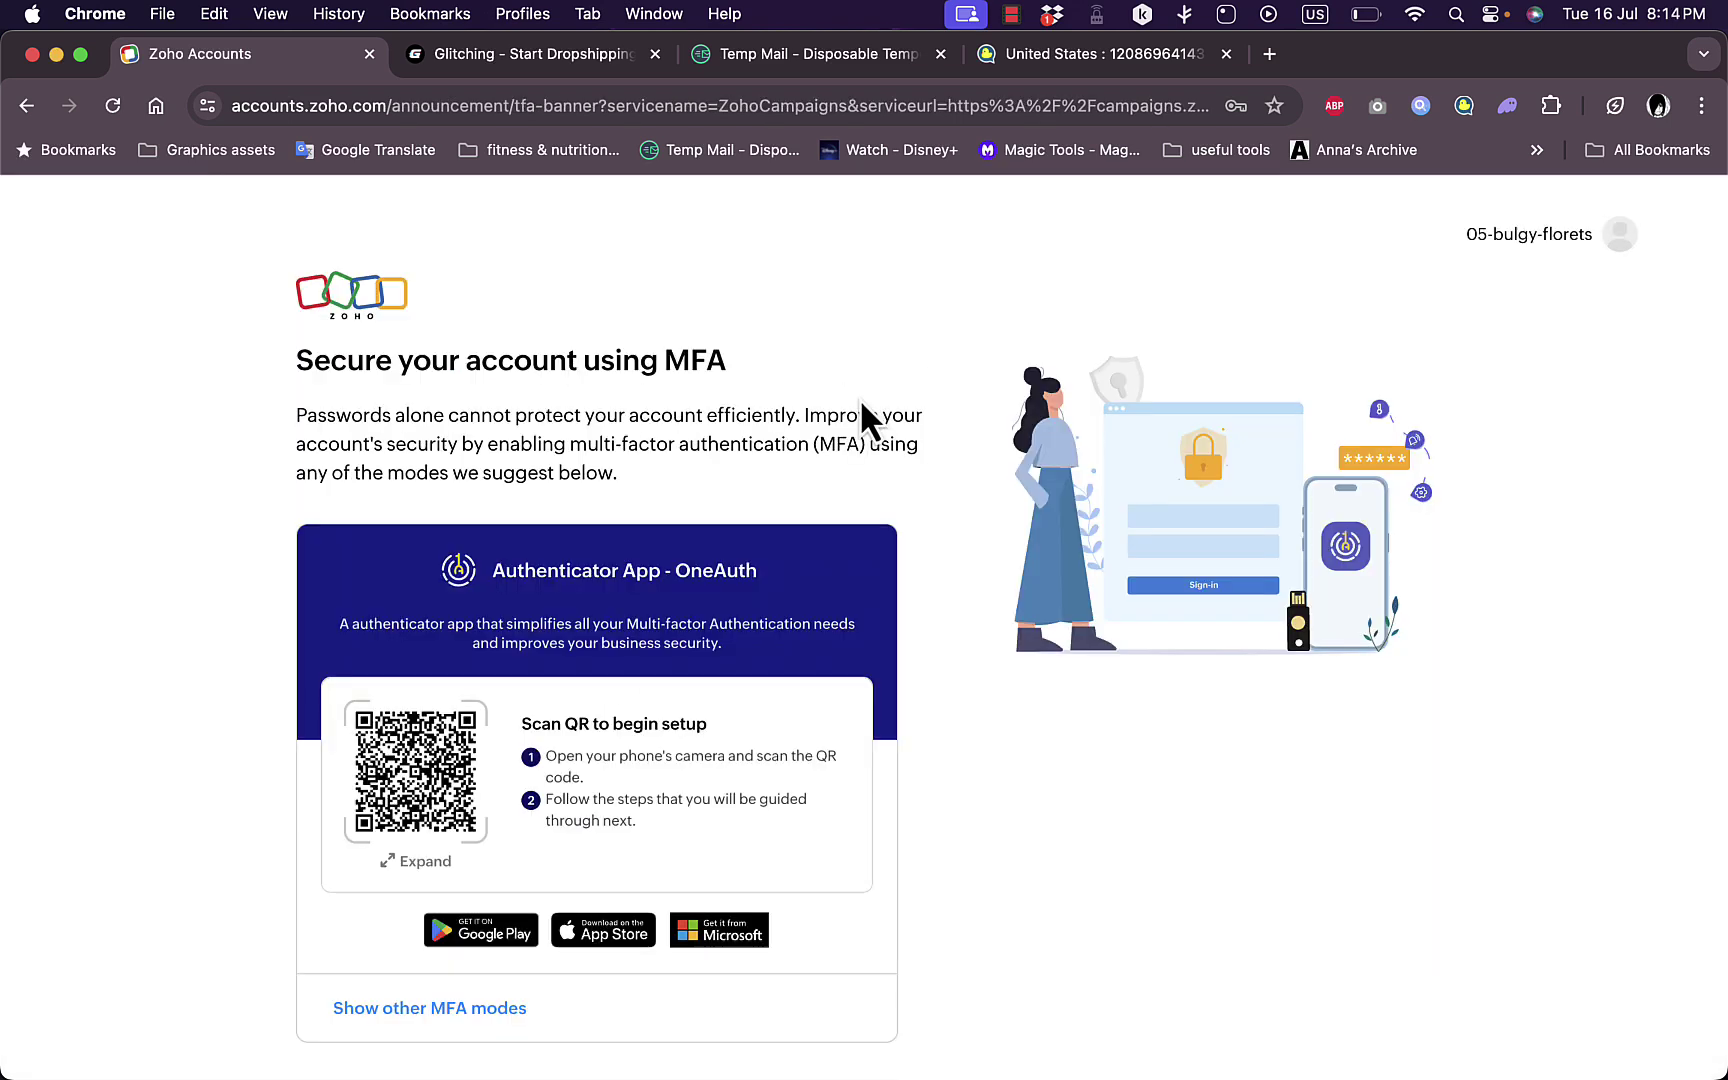
Step: Choose 'Remind me later' for MFA and accept the terms with 'I Agree. Take me in!'
{"action": "scroll", "coordinate": [862, 405], "scroll_direction": "down", "scroll_amount": 1}
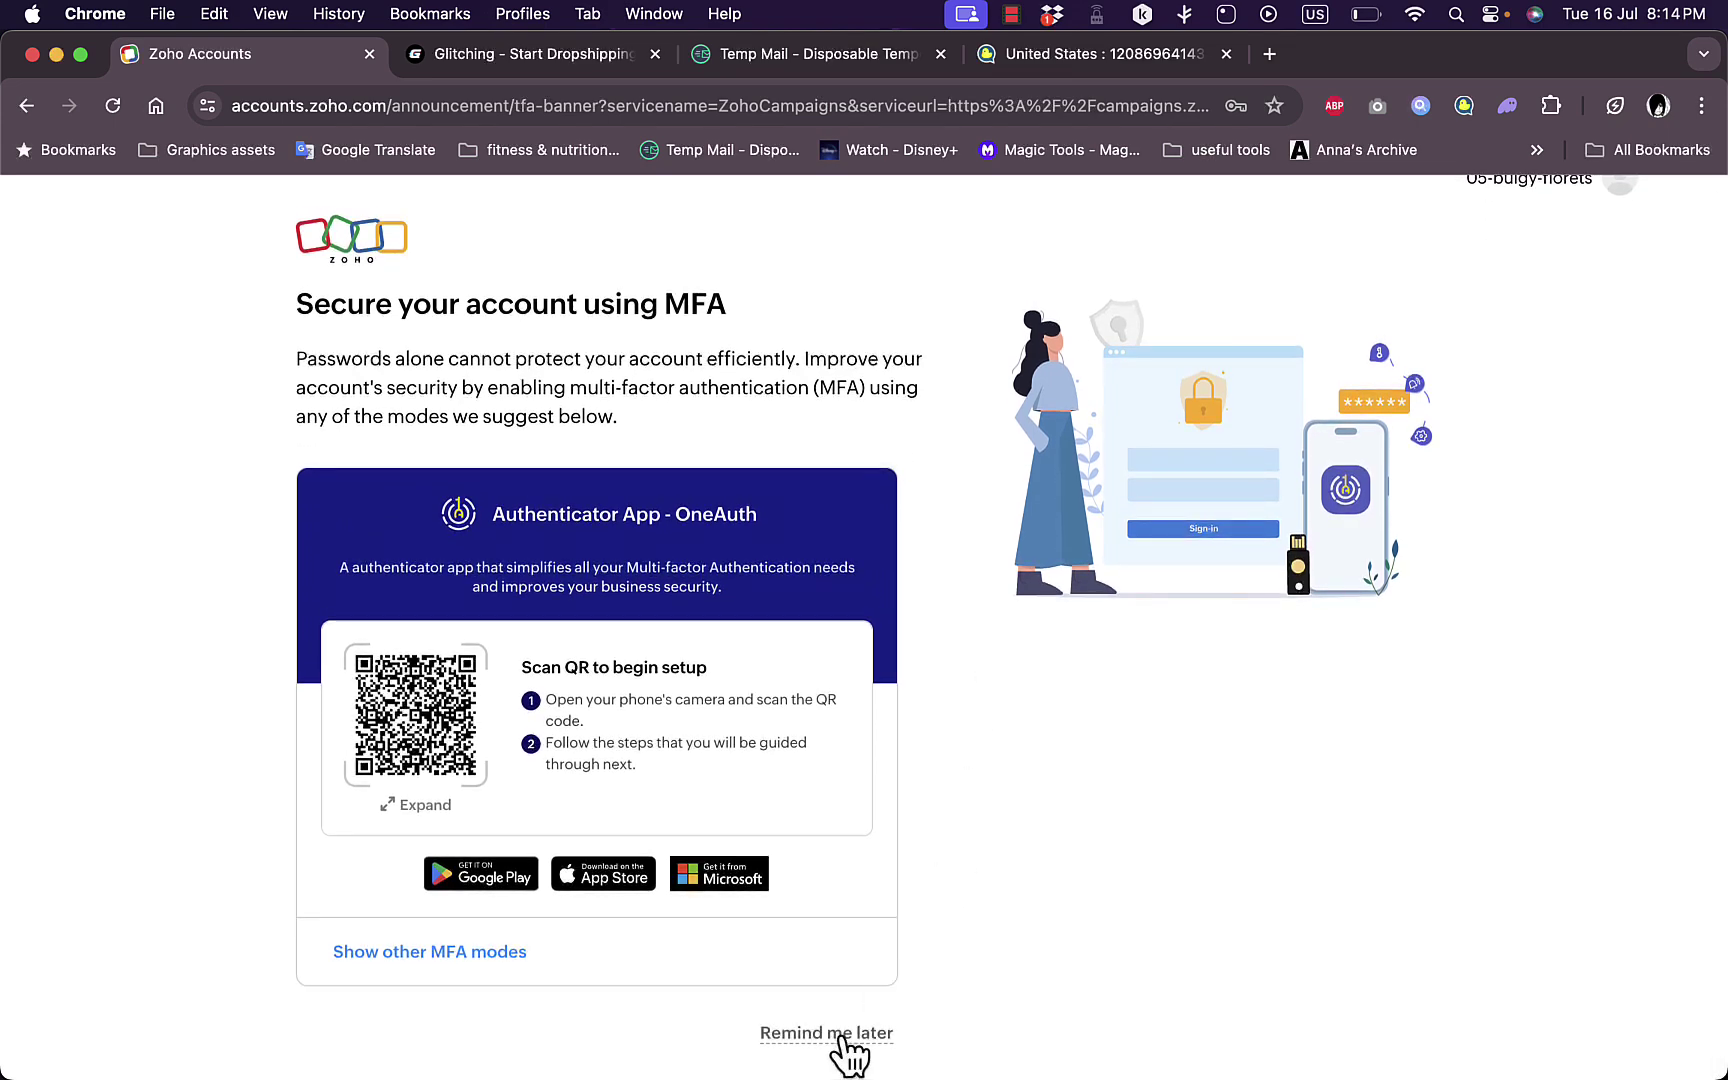
{"action": "left_click", "coordinate": [848, 1045]}
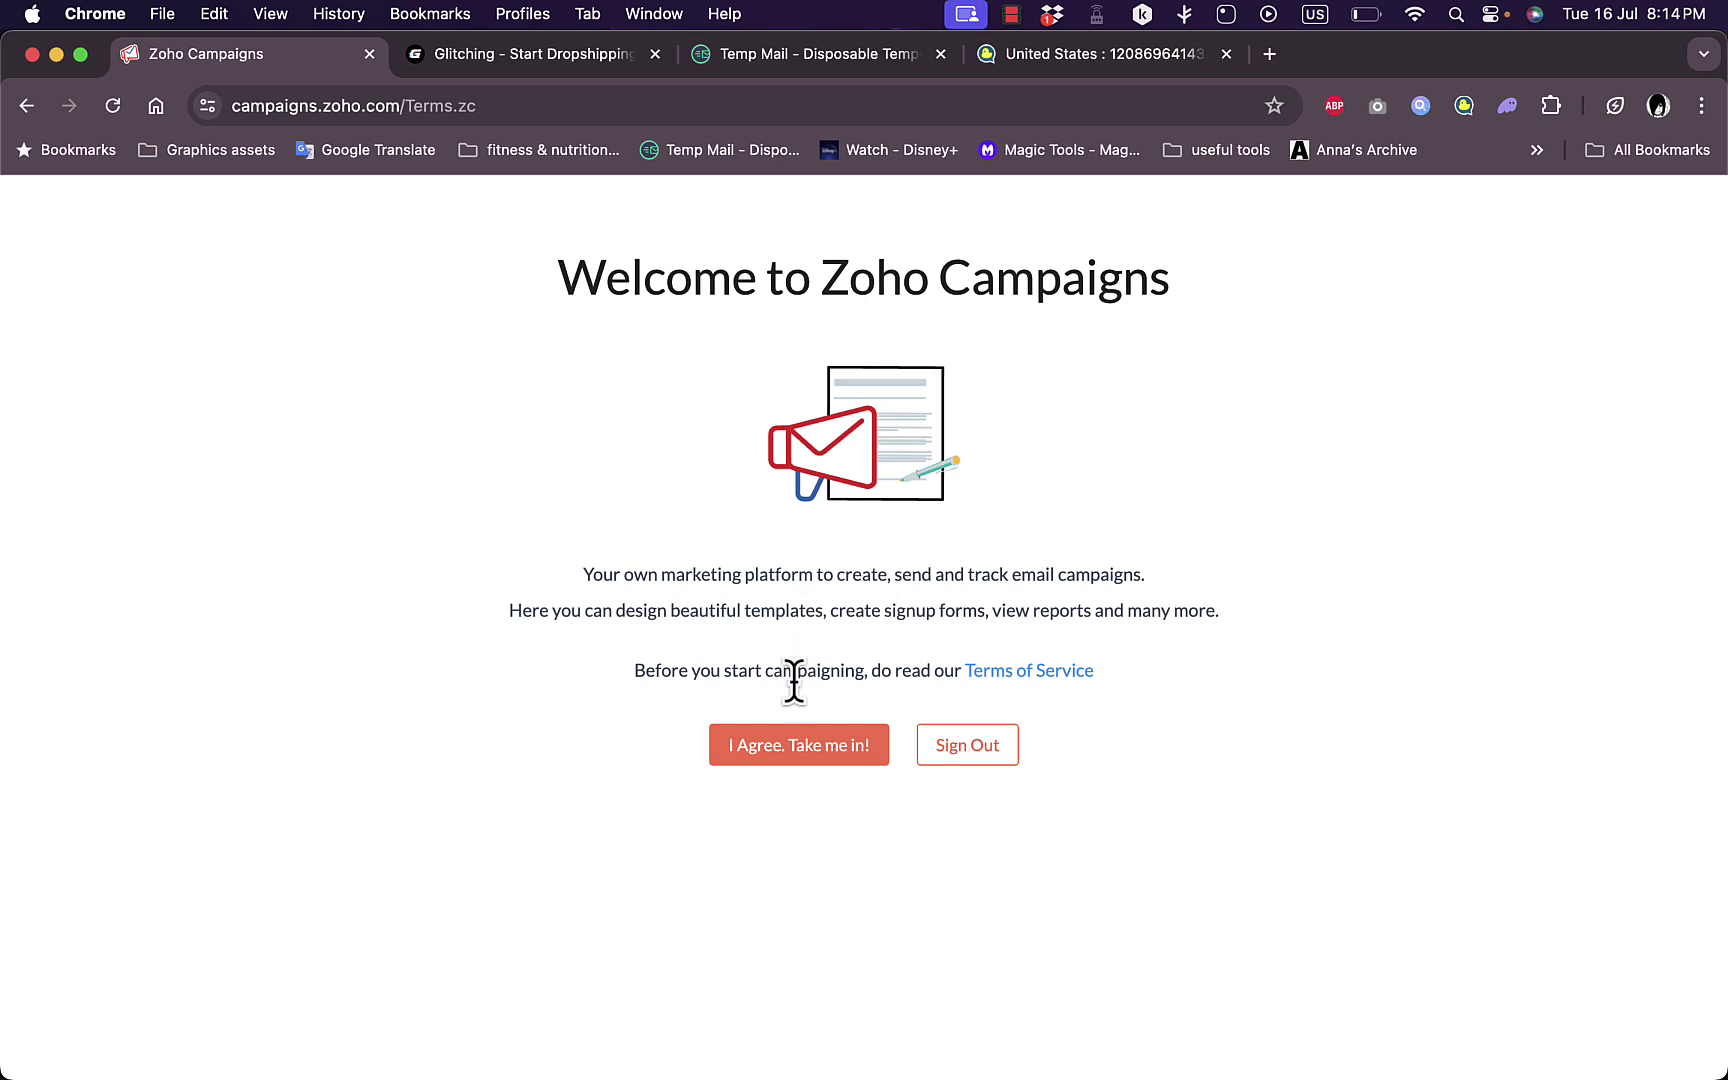
{"action": "left_click", "coordinate": [802, 755]}
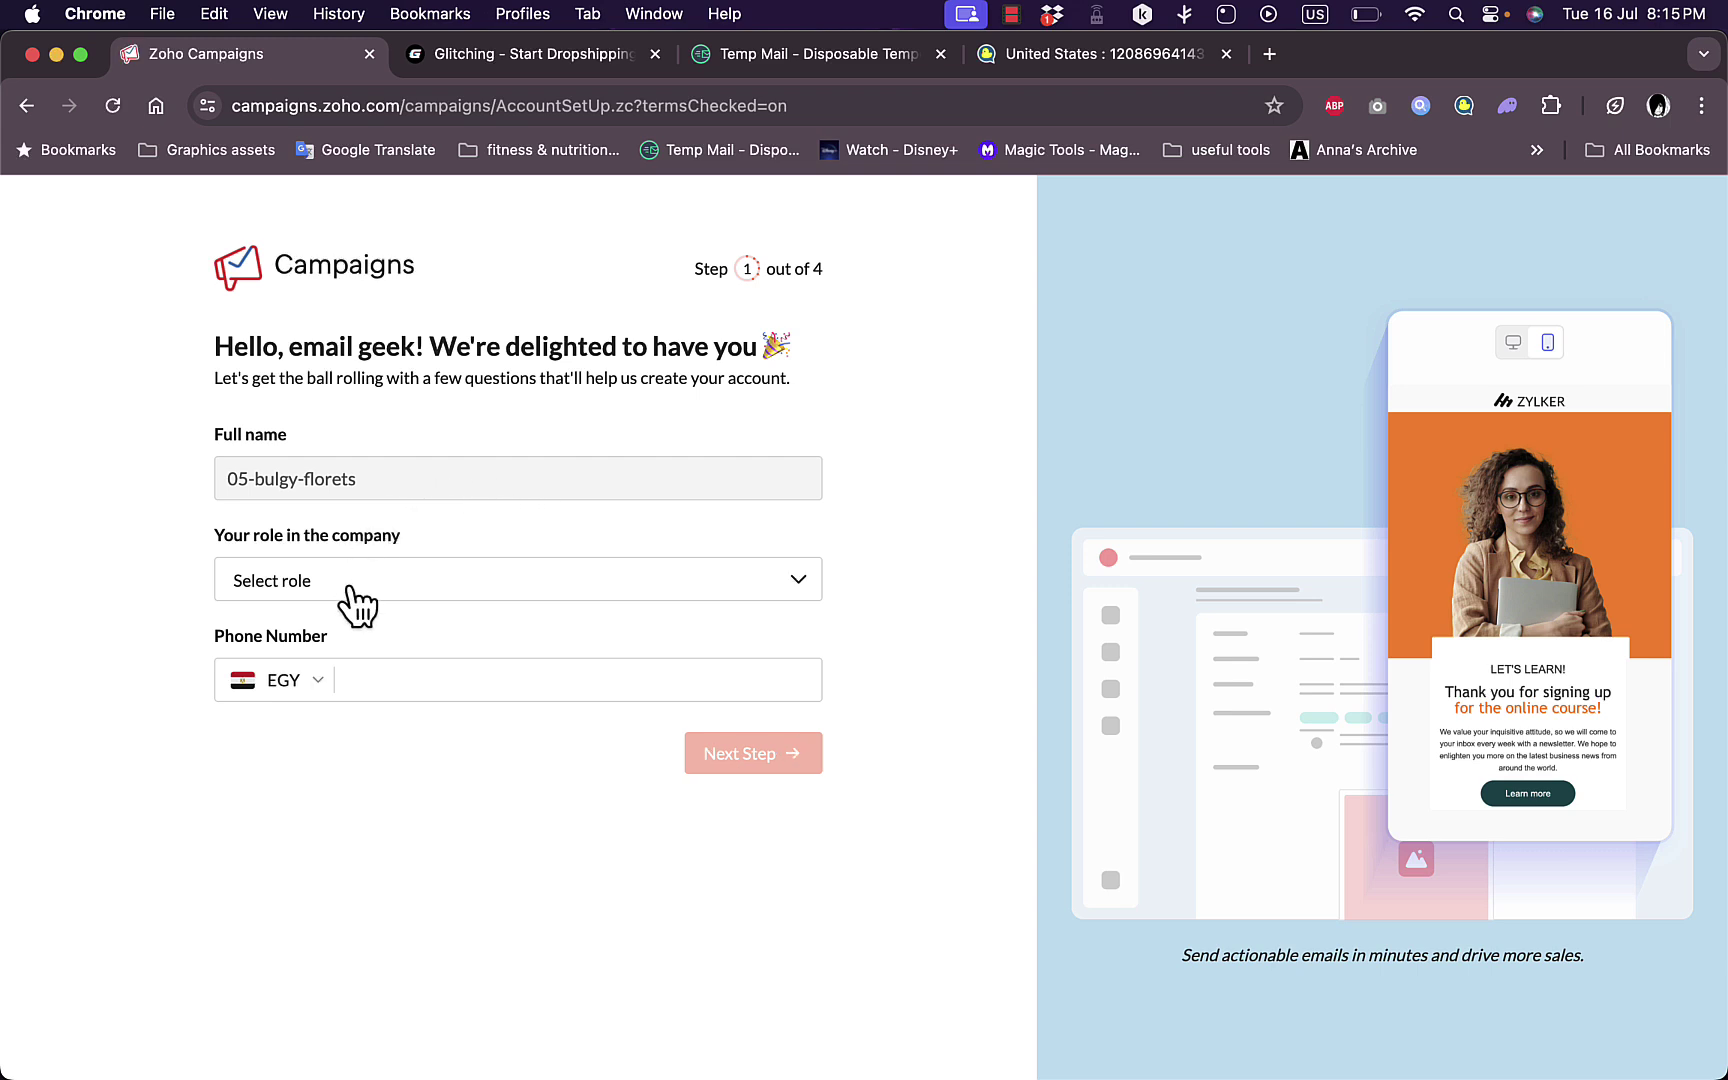
Step: Set the company role to CEO, paste a USA phone number, and continue
{"action": "left_click", "coordinate": [352, 592]}
{"action": "left_click", "coordinate": [342, 628]}
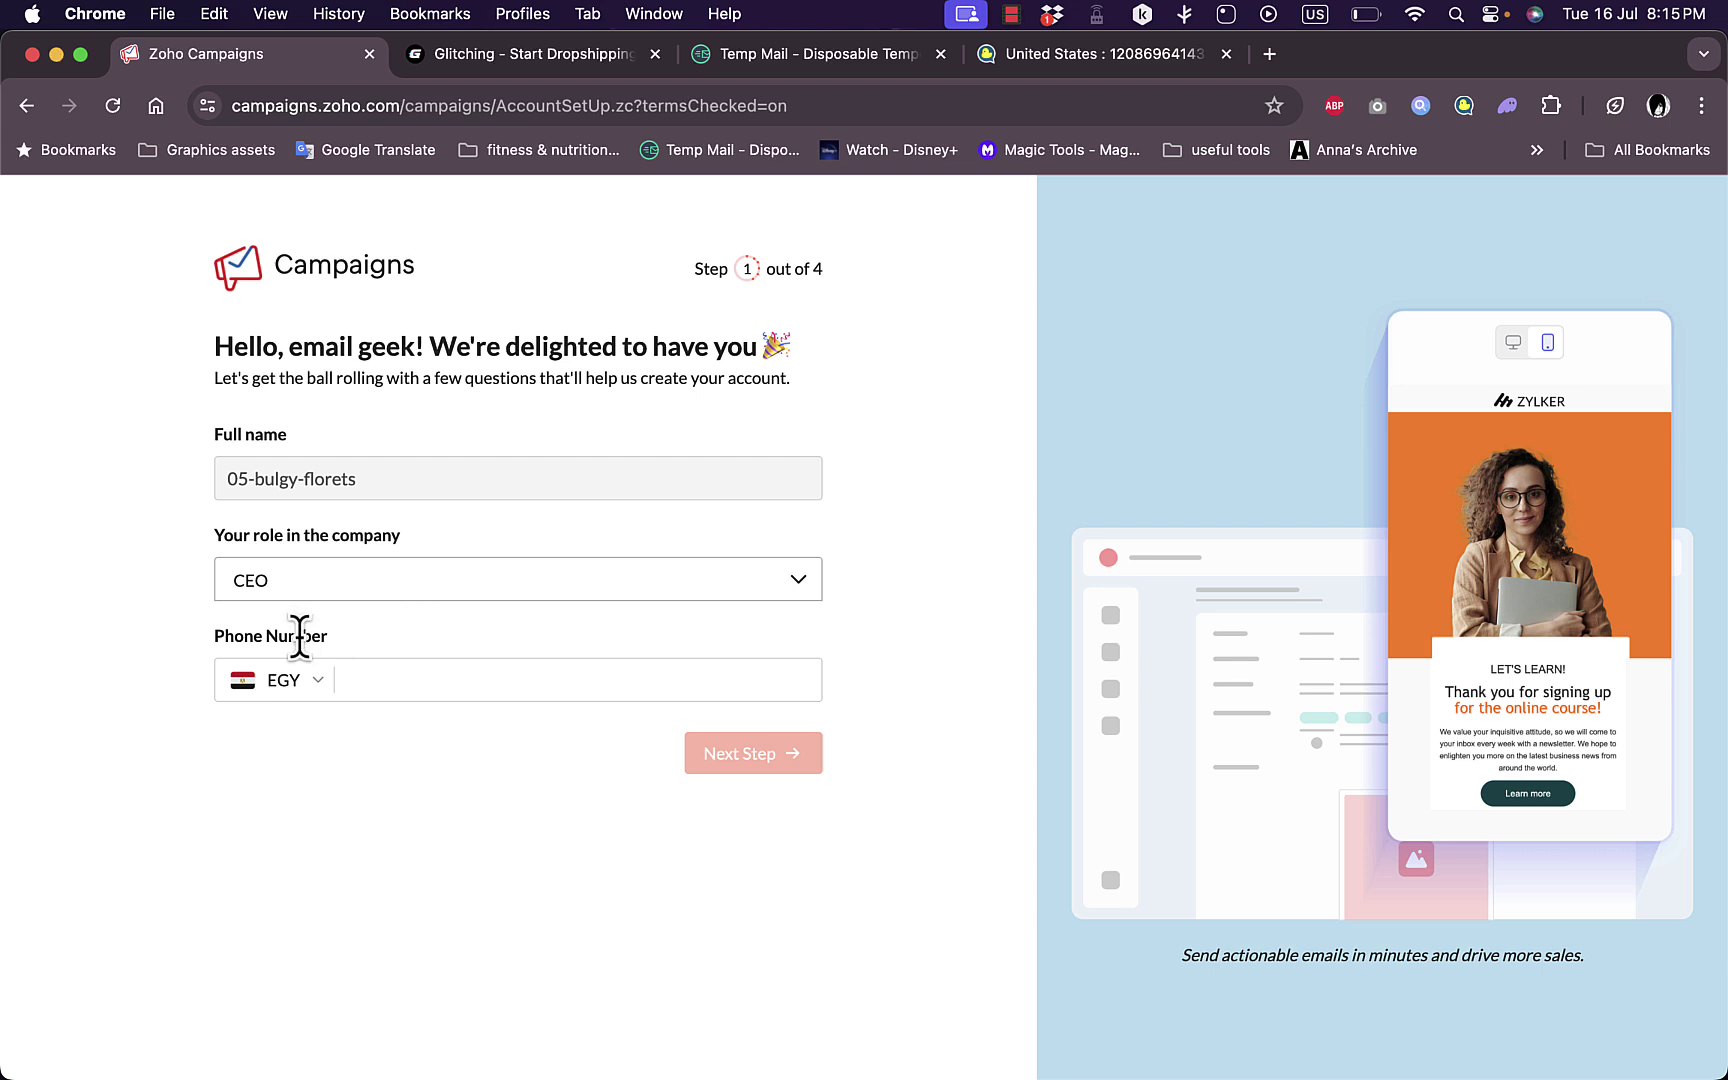
{"action": "left_click", "coordinate": [520, 680]}
{"action": "key", "text": "super+v"}
{"action": "scroll", "coordinate": [700, 720], "scroll_direction": "down", "scroll_amount": 1}
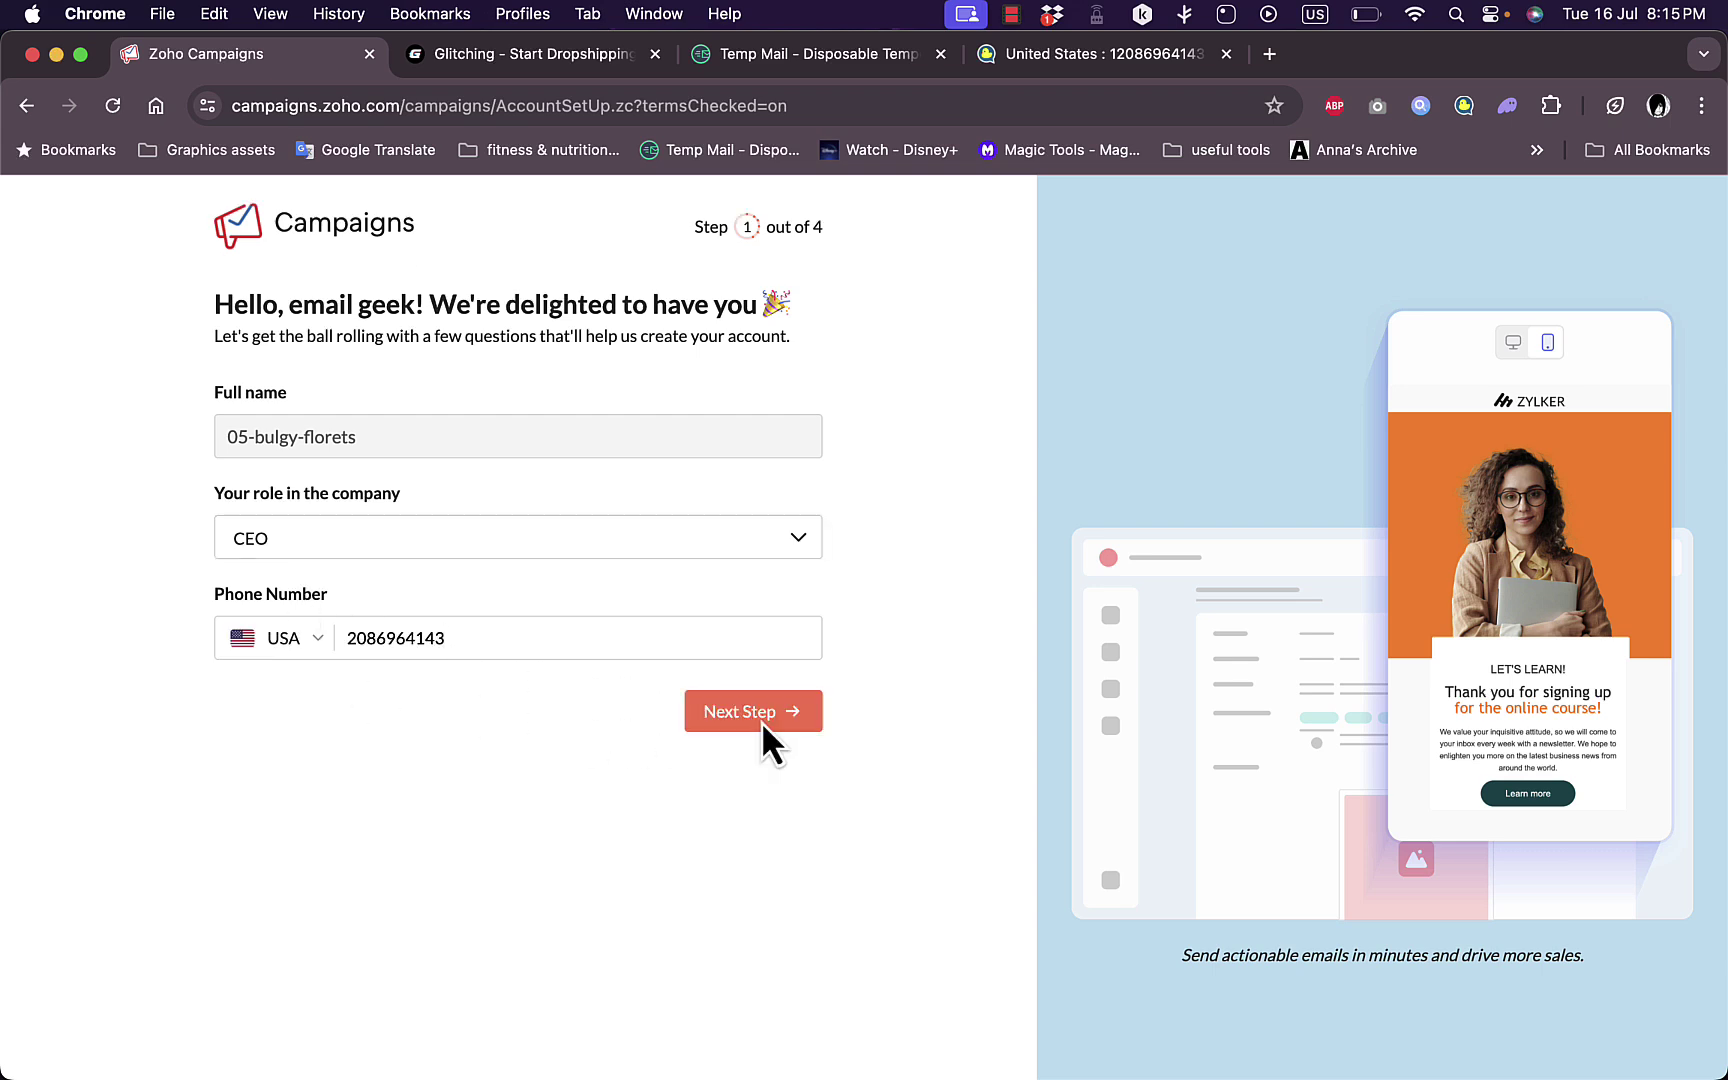
{"action": "left_click", "coordinate": [762, 720]}
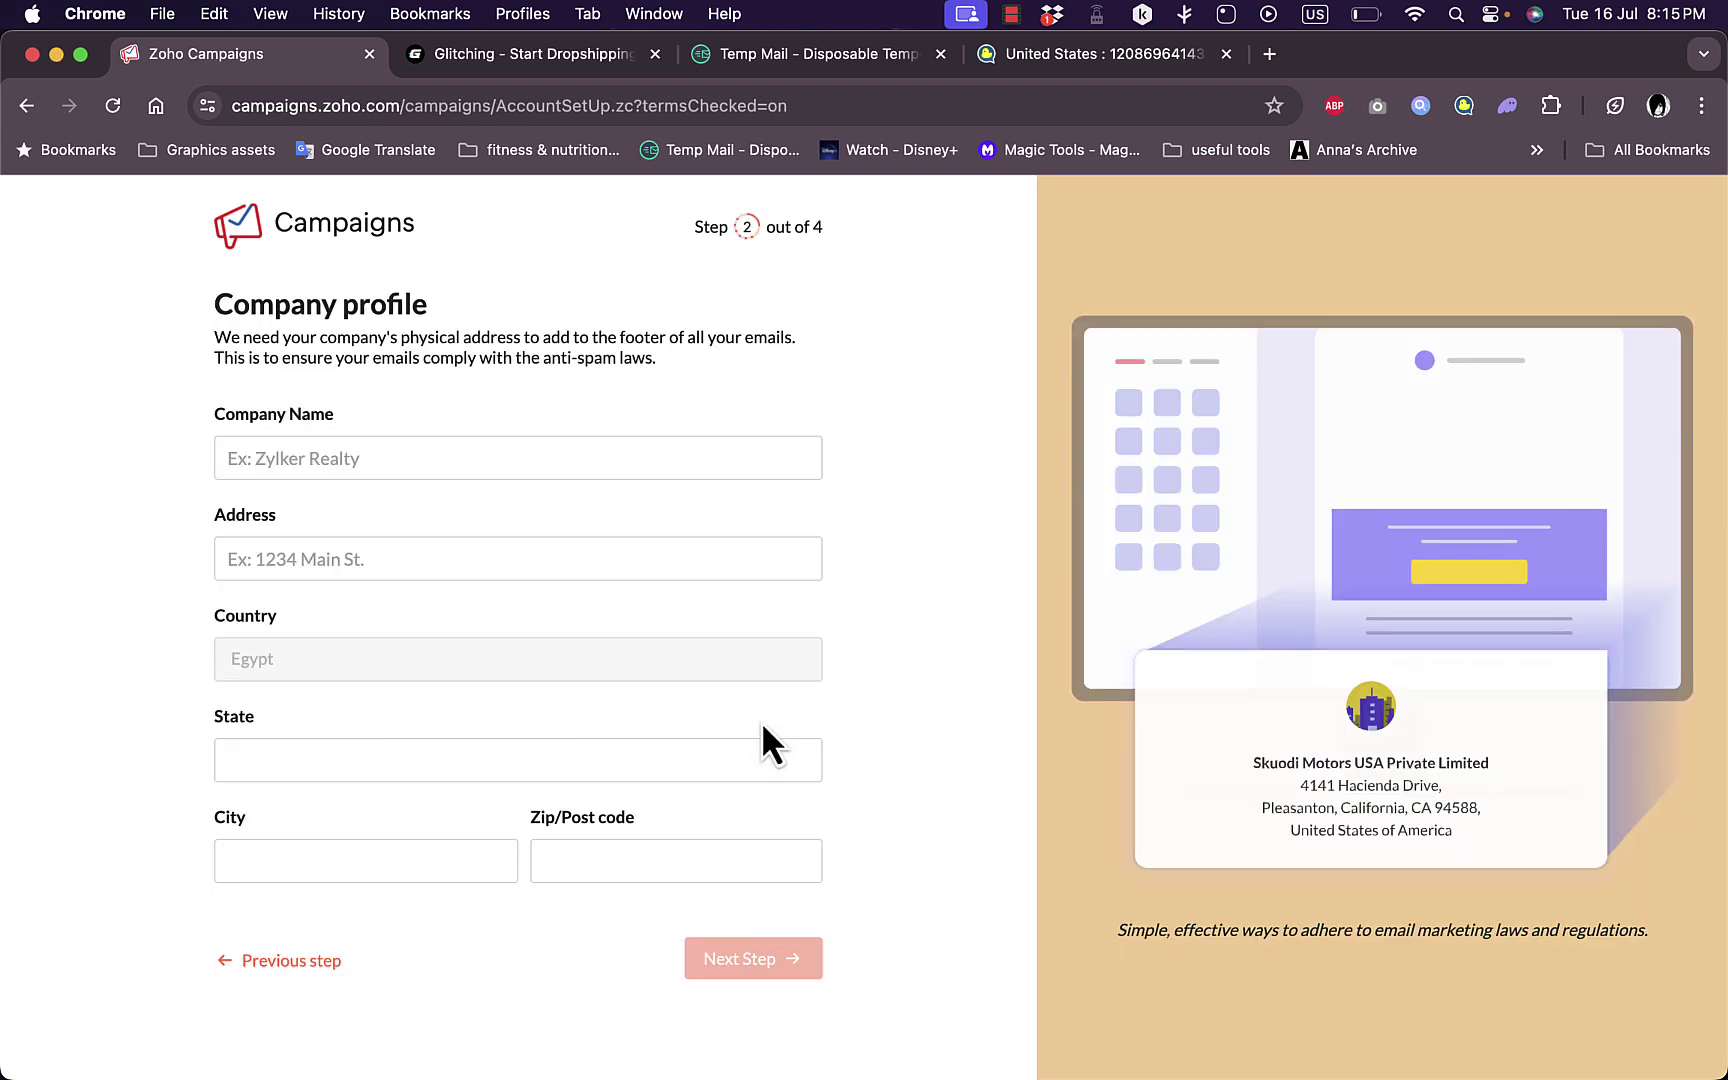
Step: Enter the company name, street address, state, city and postcode, then go to the next step
{"action": "left_click", "coordinate": [433, 457]}
{"action": "type", "text": "howtosimple"}
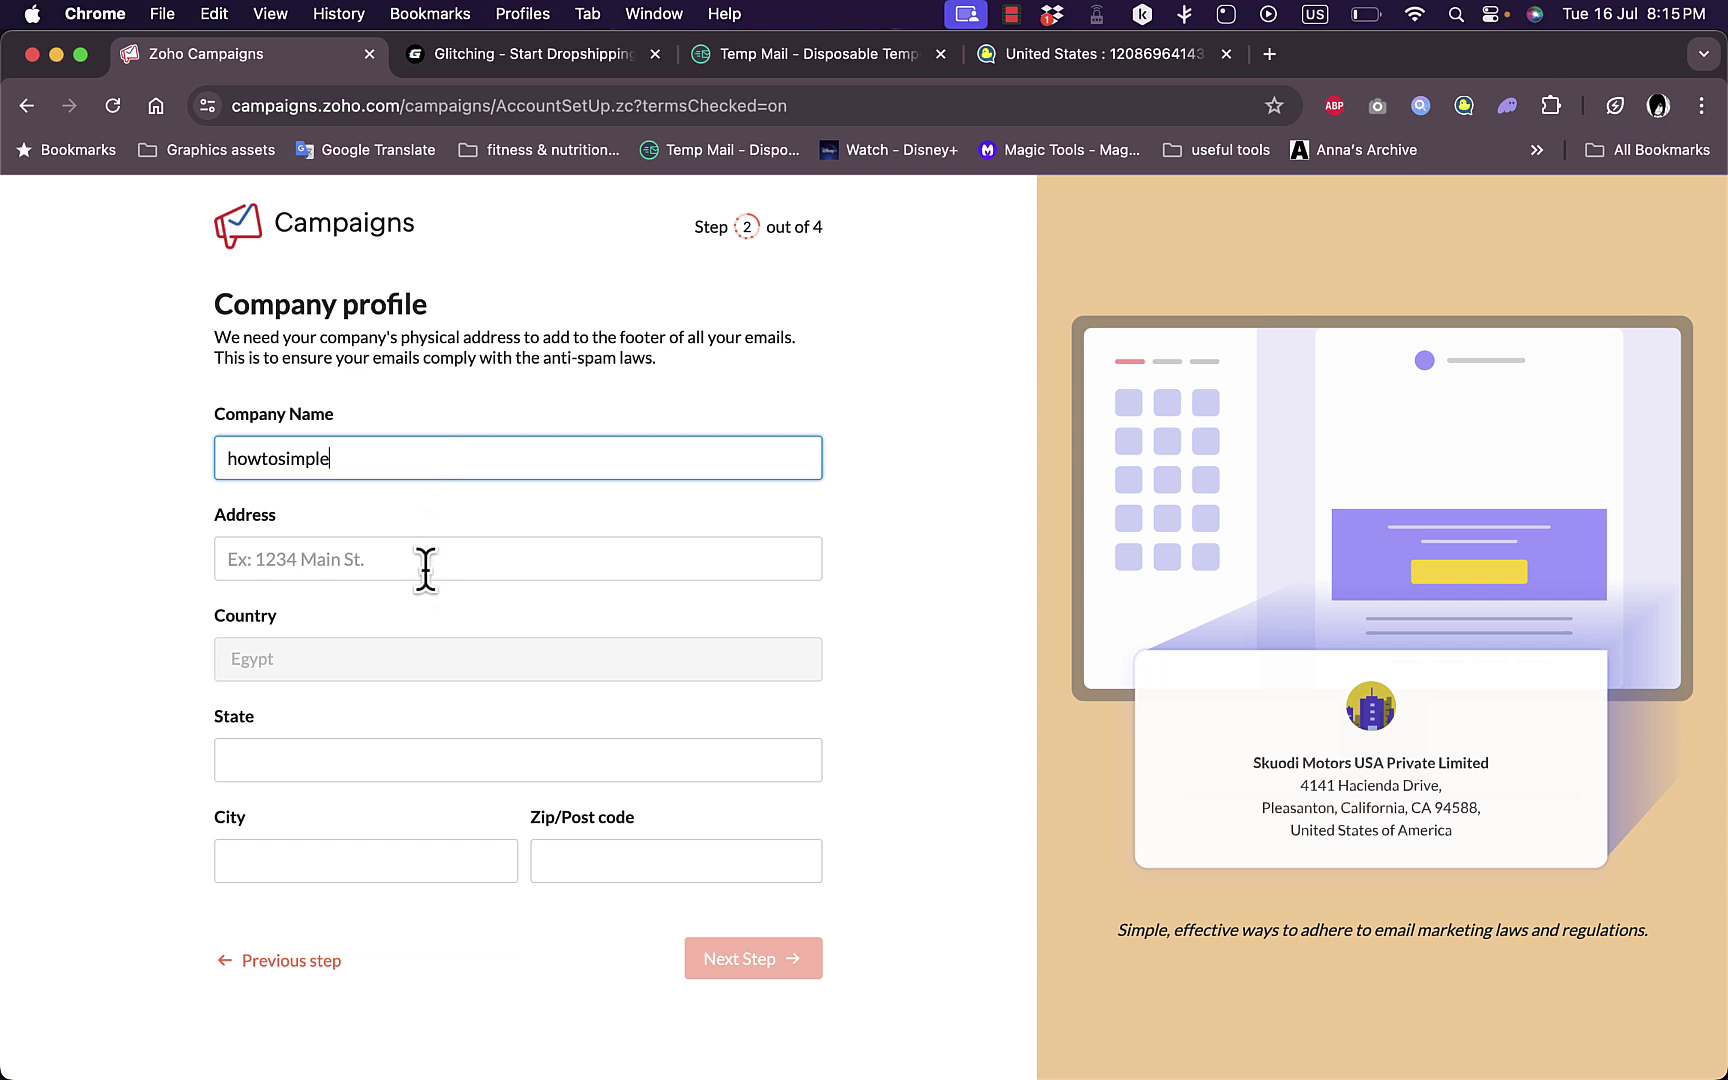
{"action": "left_click", "coordinate": [473, 560]}
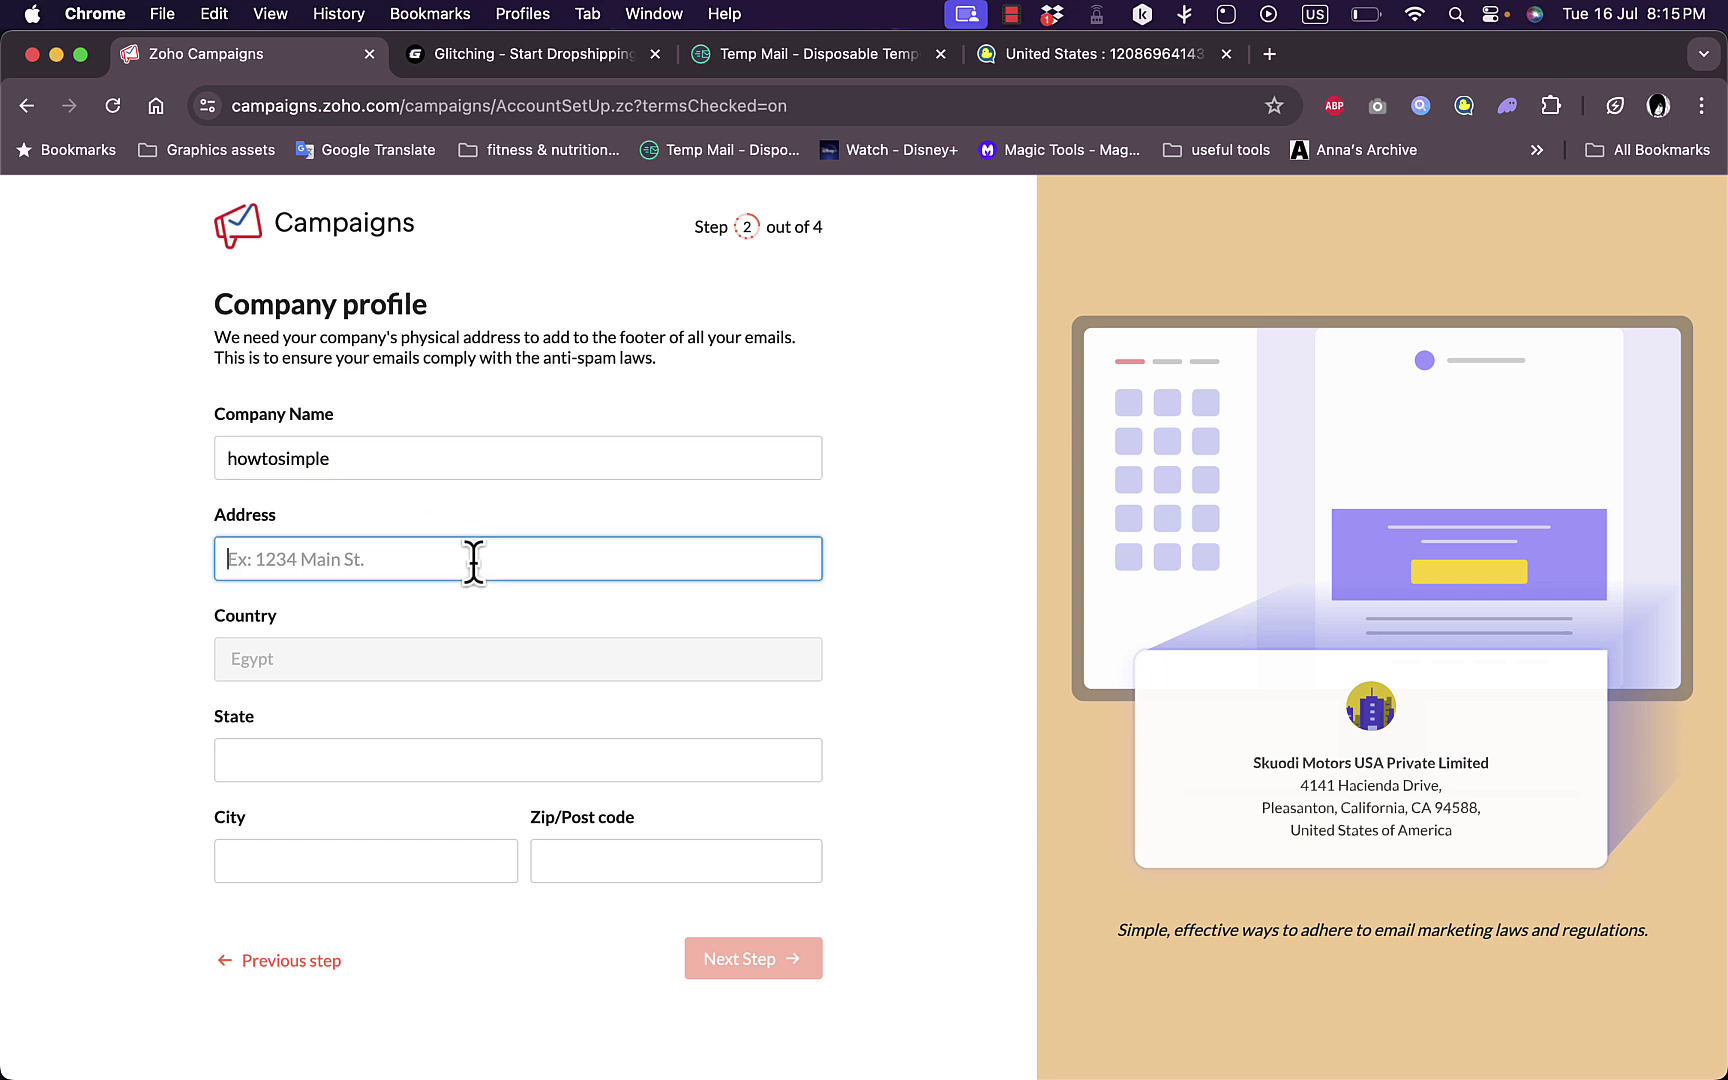
{"action": "type", "text": "34 new york st"}
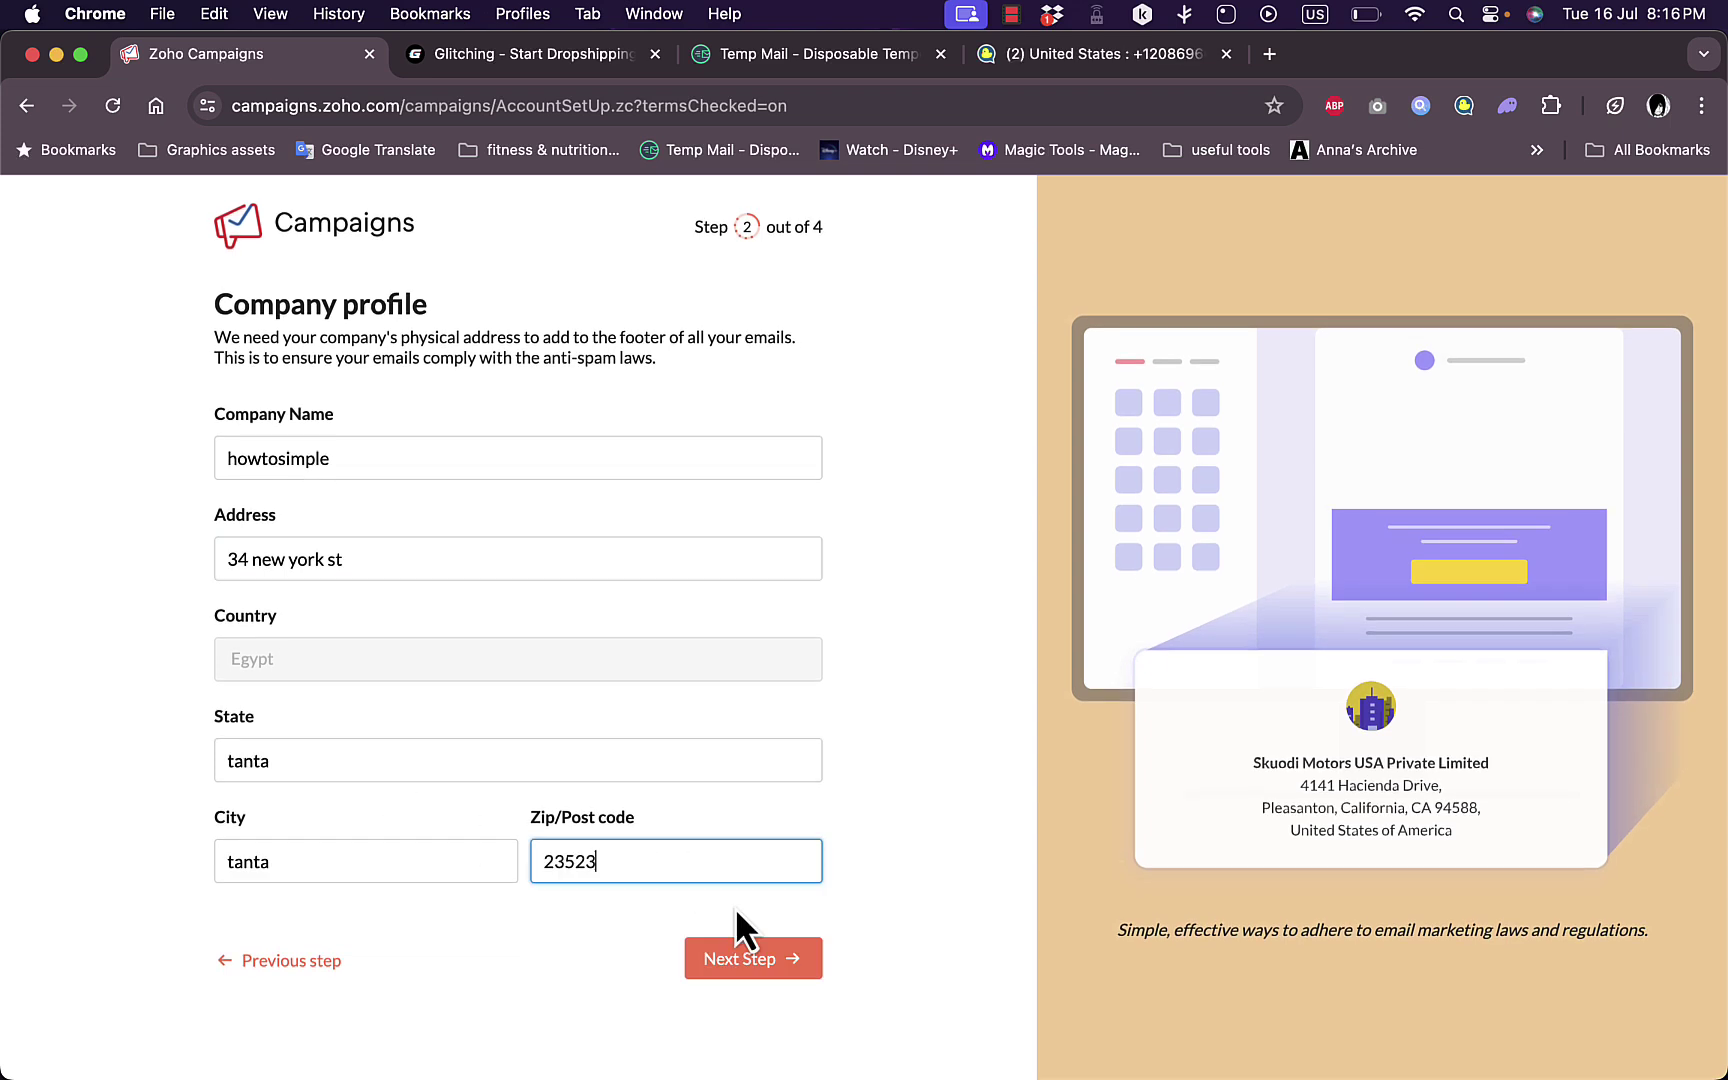
{"action": "left_click", "coordinate": [736, 928]}
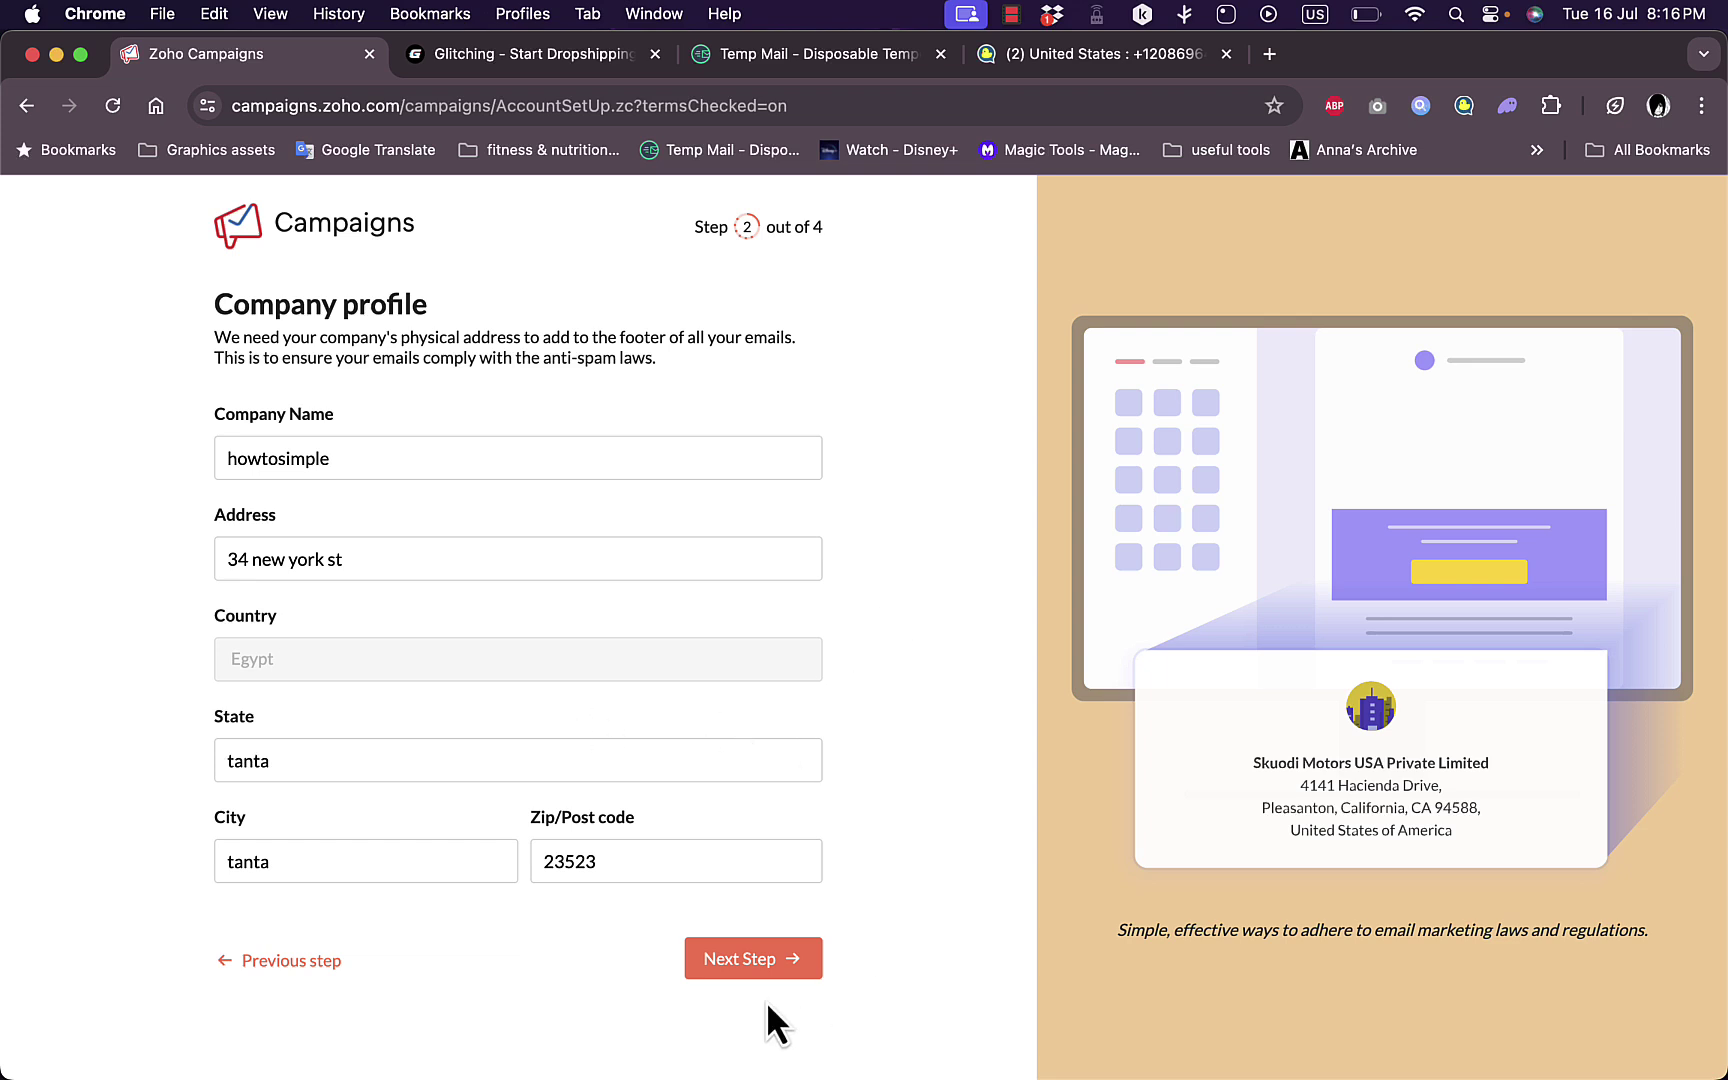
{"action": "left_click", "coordinate": [748, 958]}
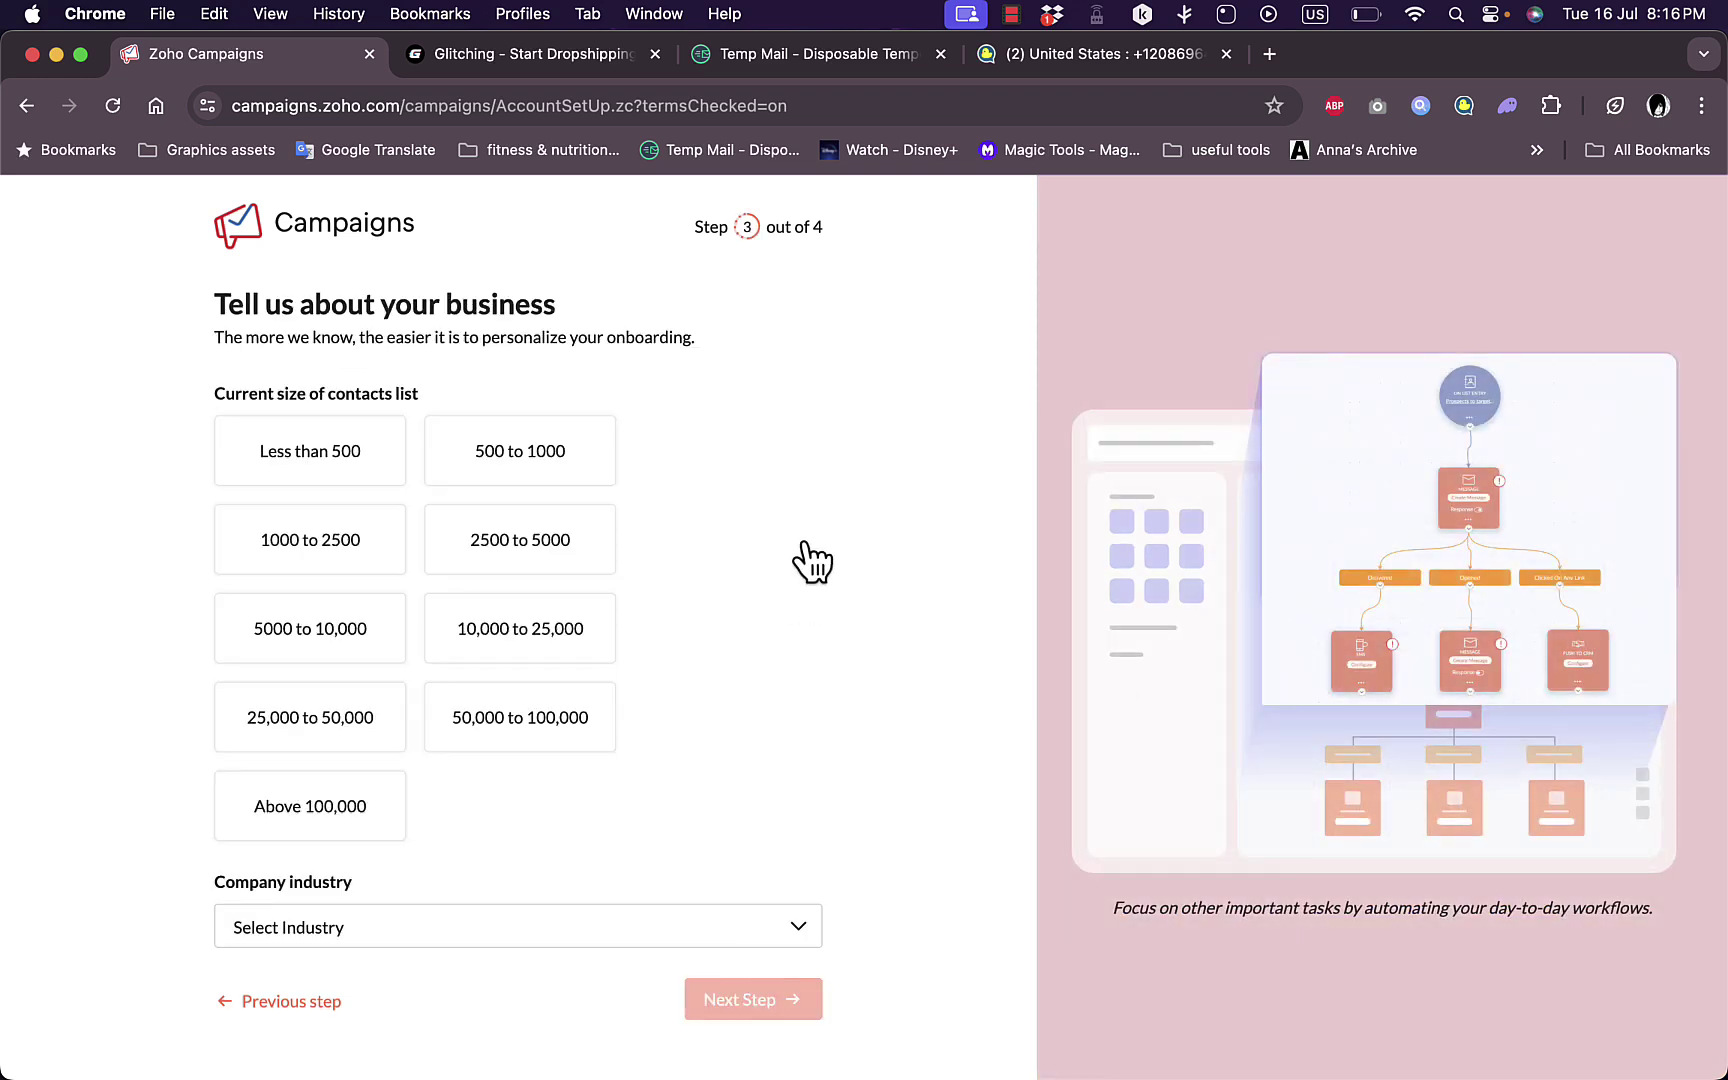
Step: Pick 'Less than 500' contacts, search 'educa' to choose Education, then skip migration support
{"action": "left_click", "coordinate": [300, 462]}
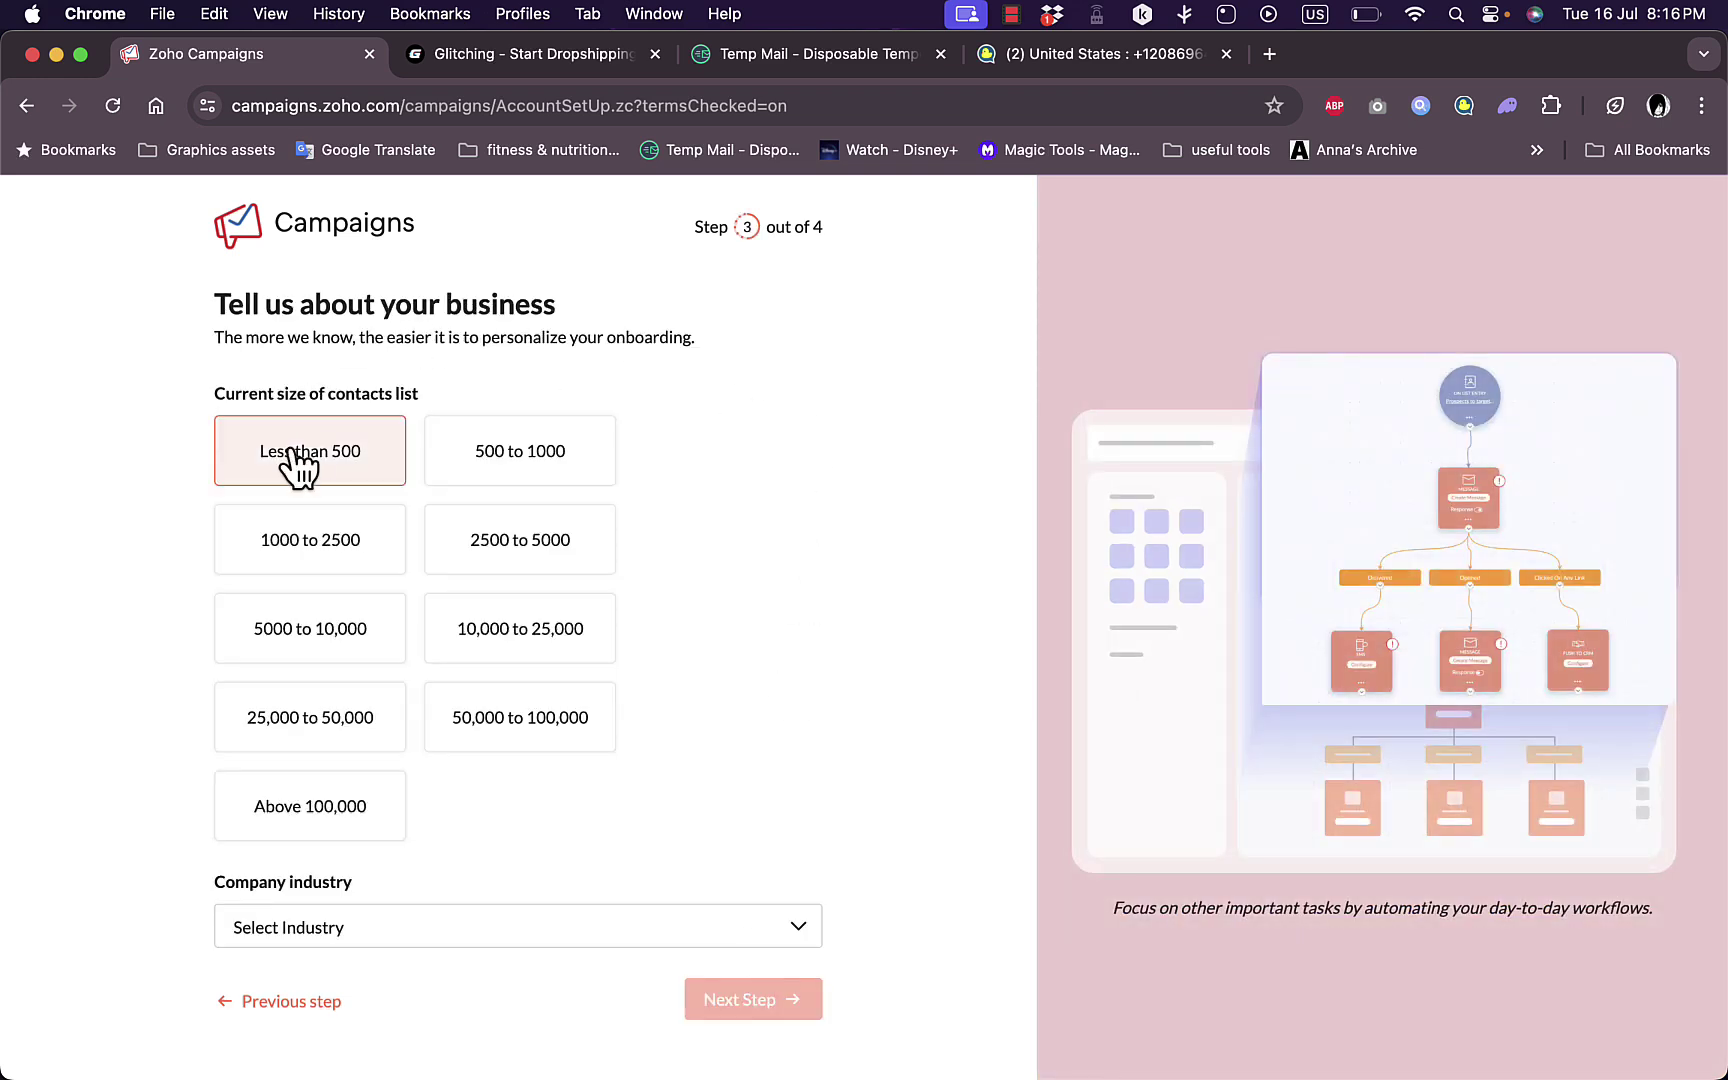
{"action": "left_click", "coordinate": [558, 937]}
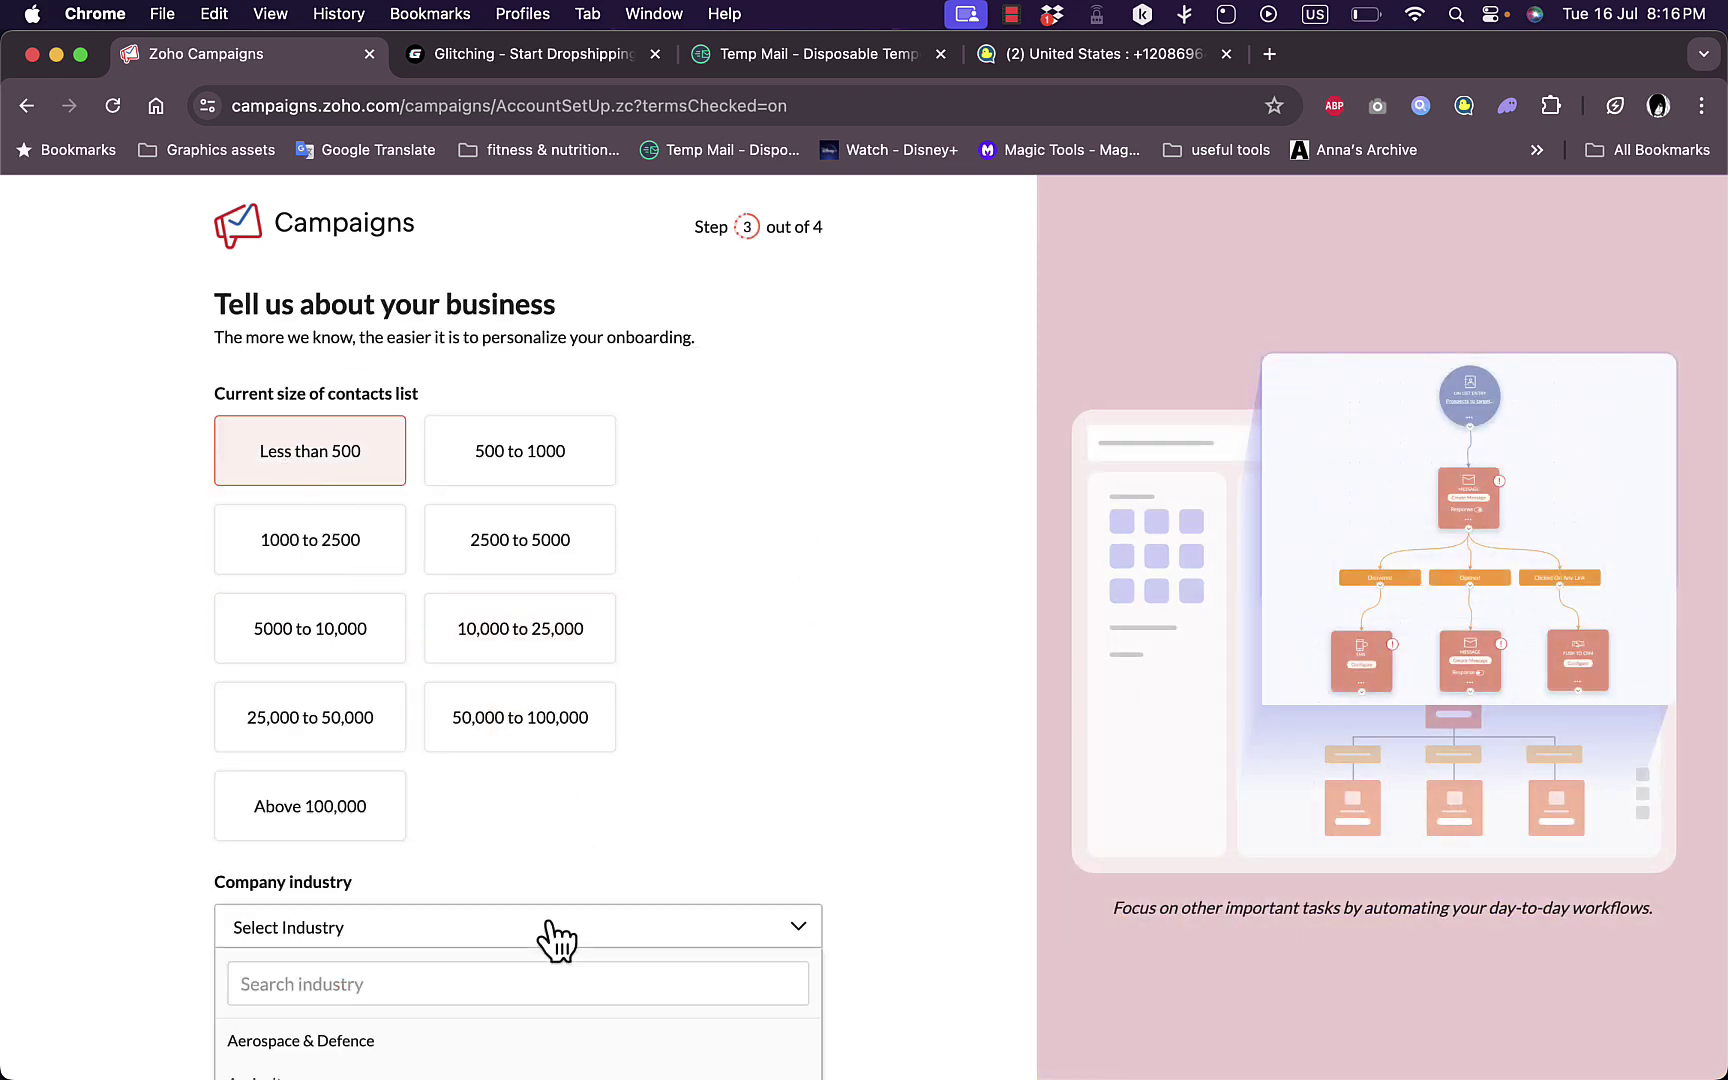
{"action": "left_click", "coordinate": [557, 937]}
{"action": "left_click", "coordinate": [557, 937]}
{"action": "scroll", "coordinate": [622, 832], "scroll_direction": "down", "scroll_amount": 2}
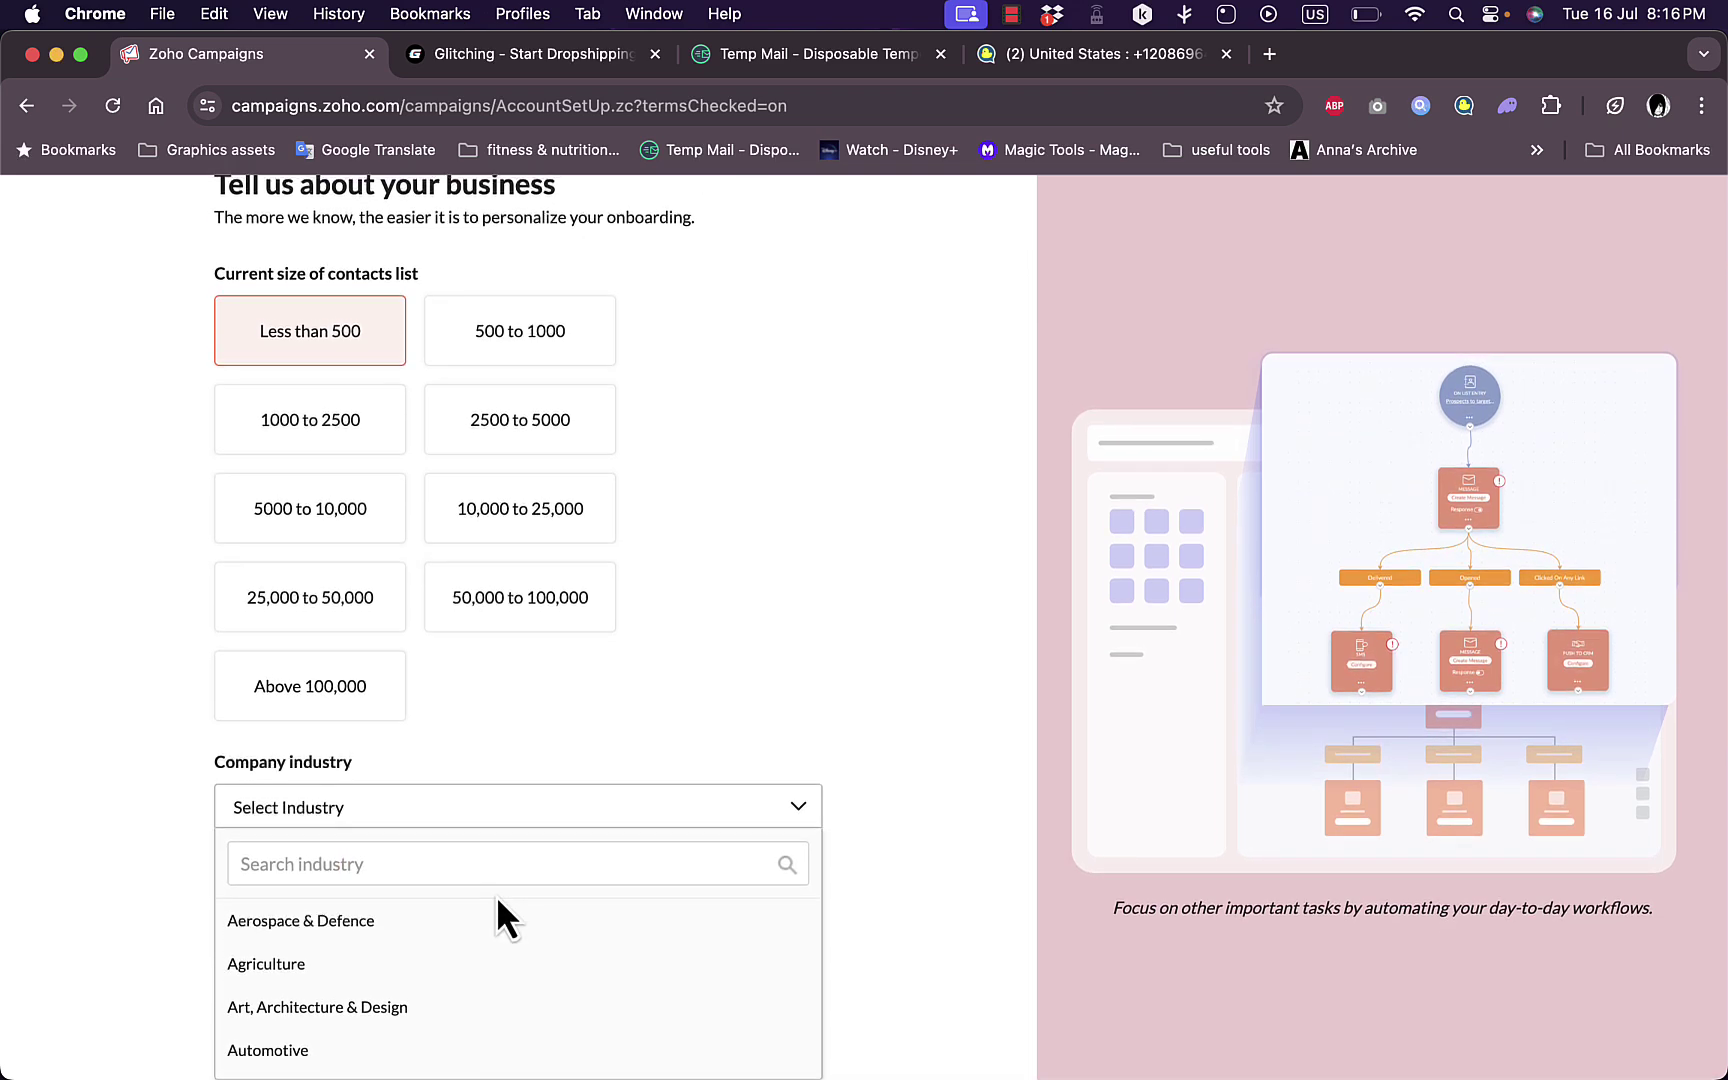
{"action": "left_click", "coordinate": [484, 863]}
{"action": "type", "text": "educa"}
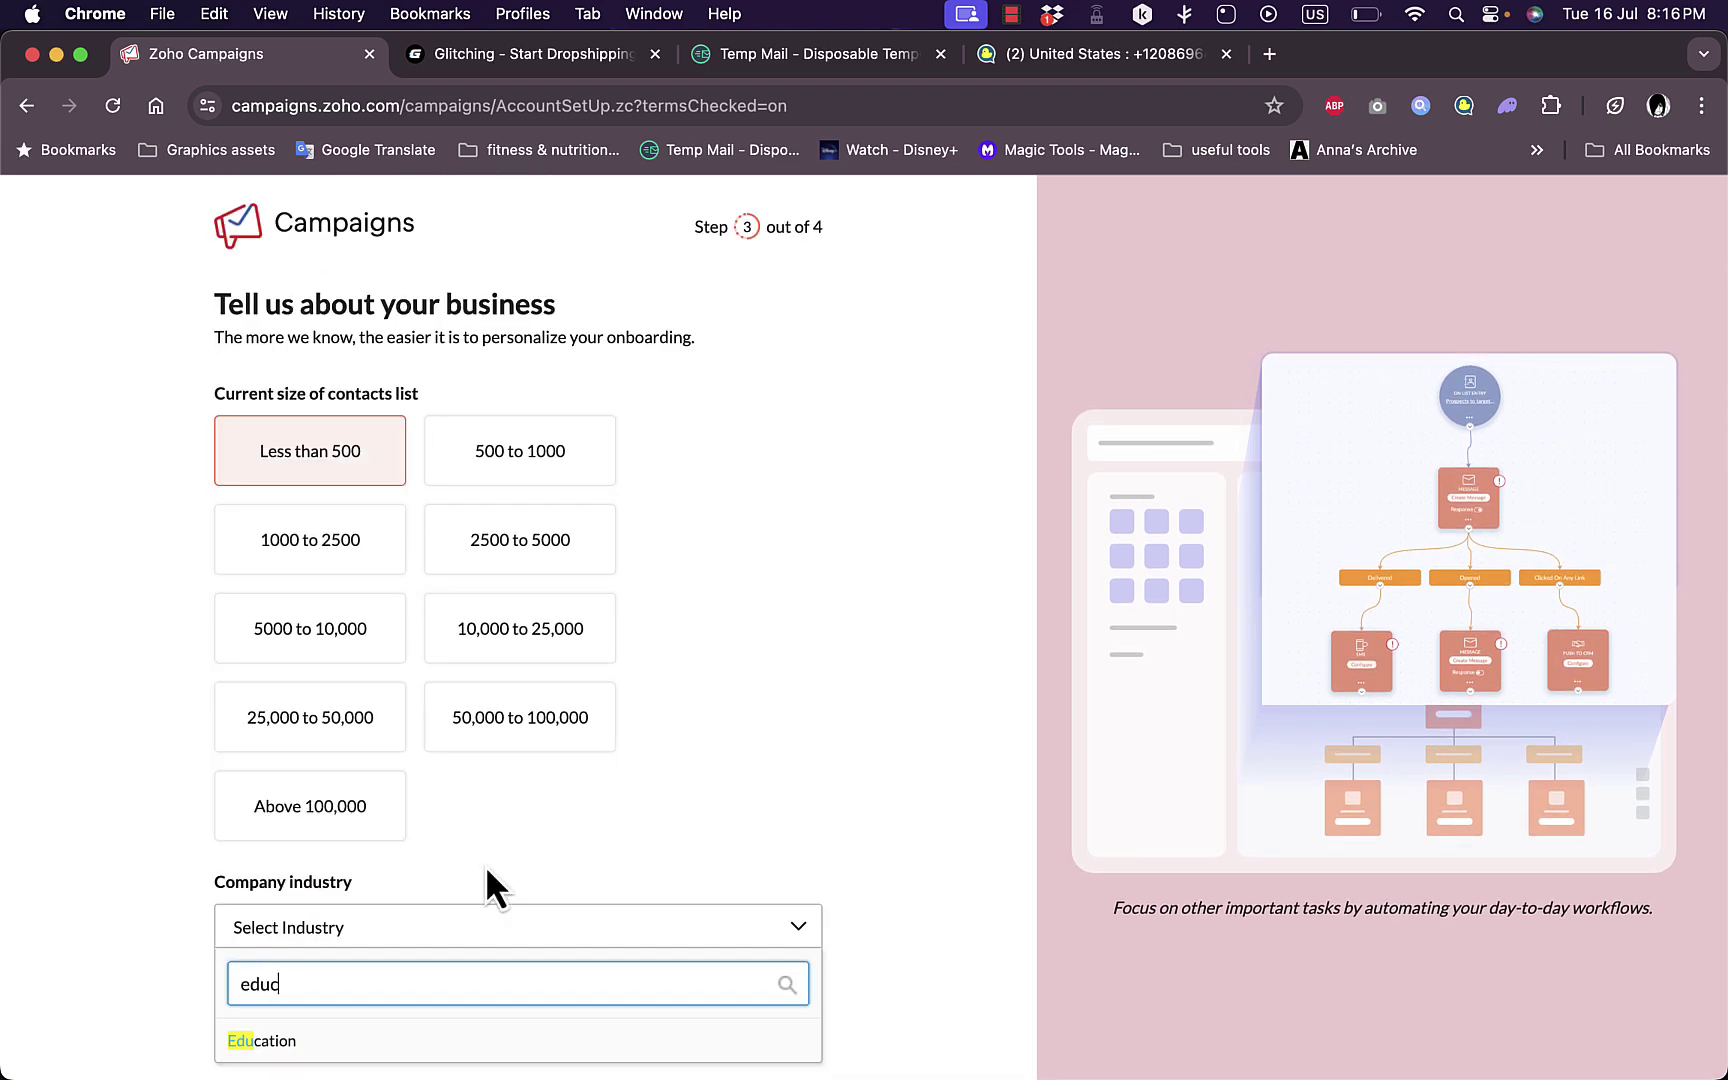
{"action": "left_click", "coordinate": [413, 1045]}
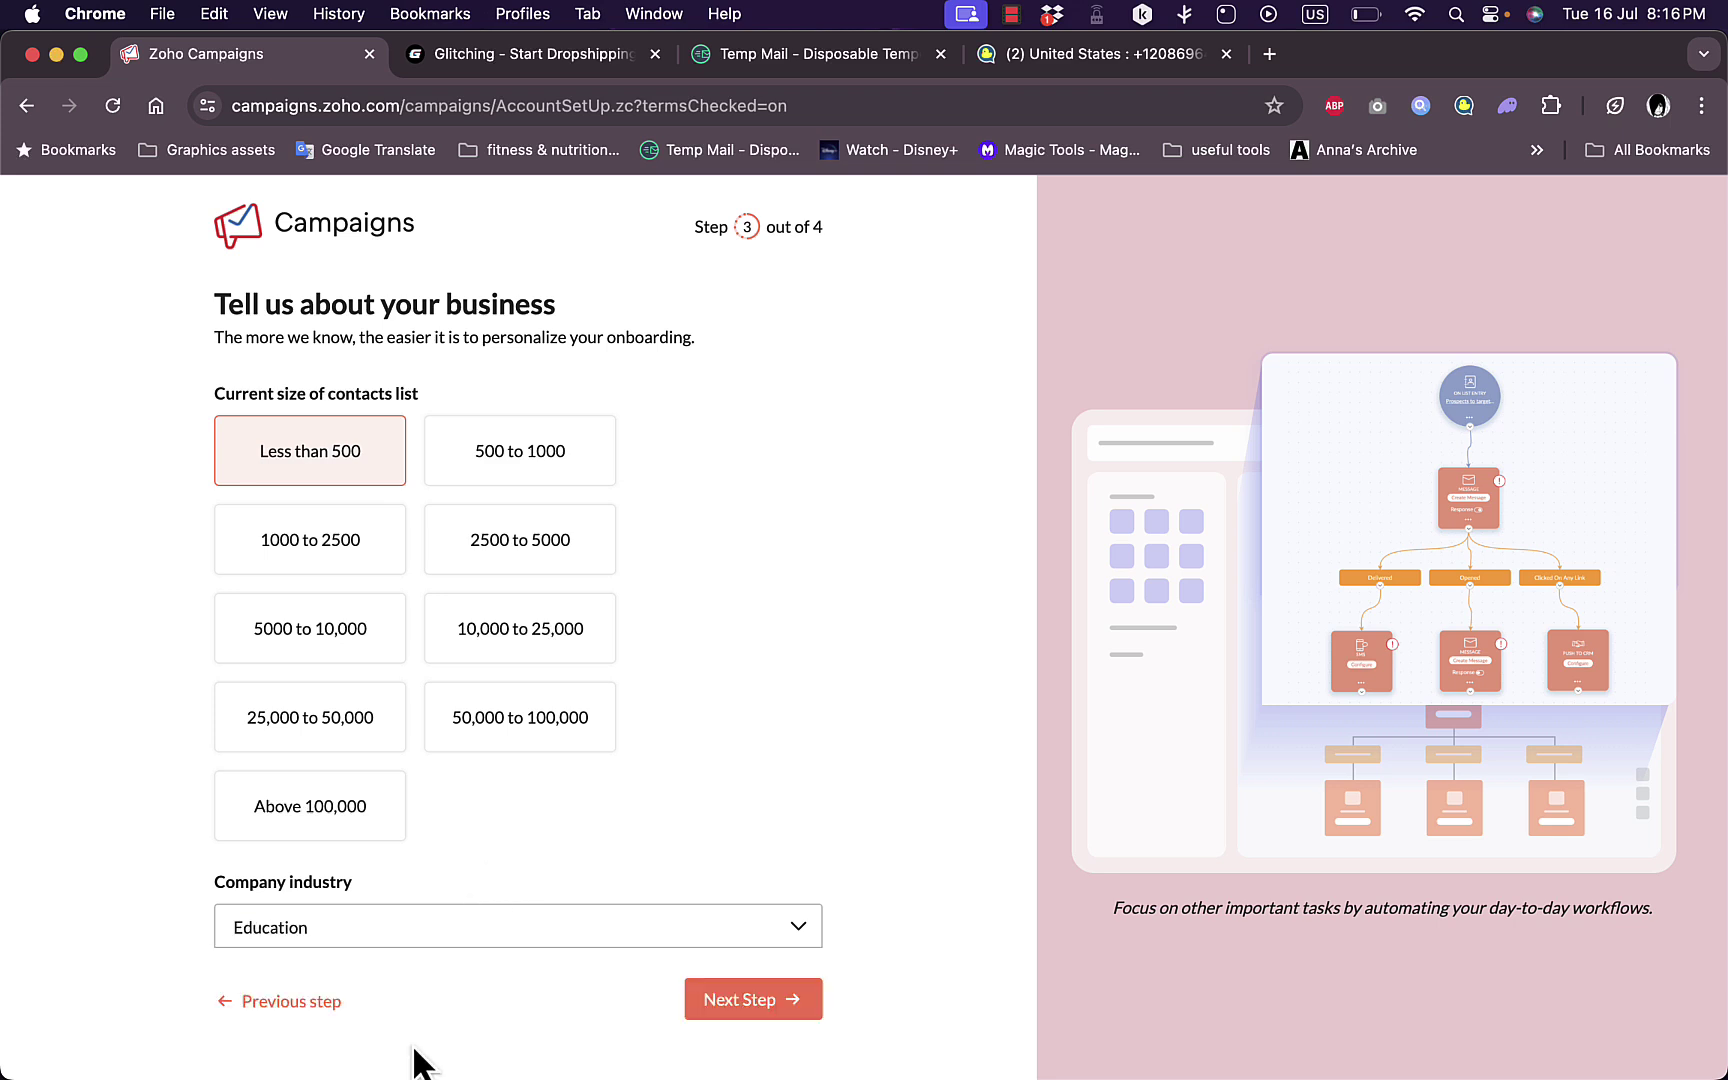
{"action": "left_click", "coordinate": [712, 1000]}
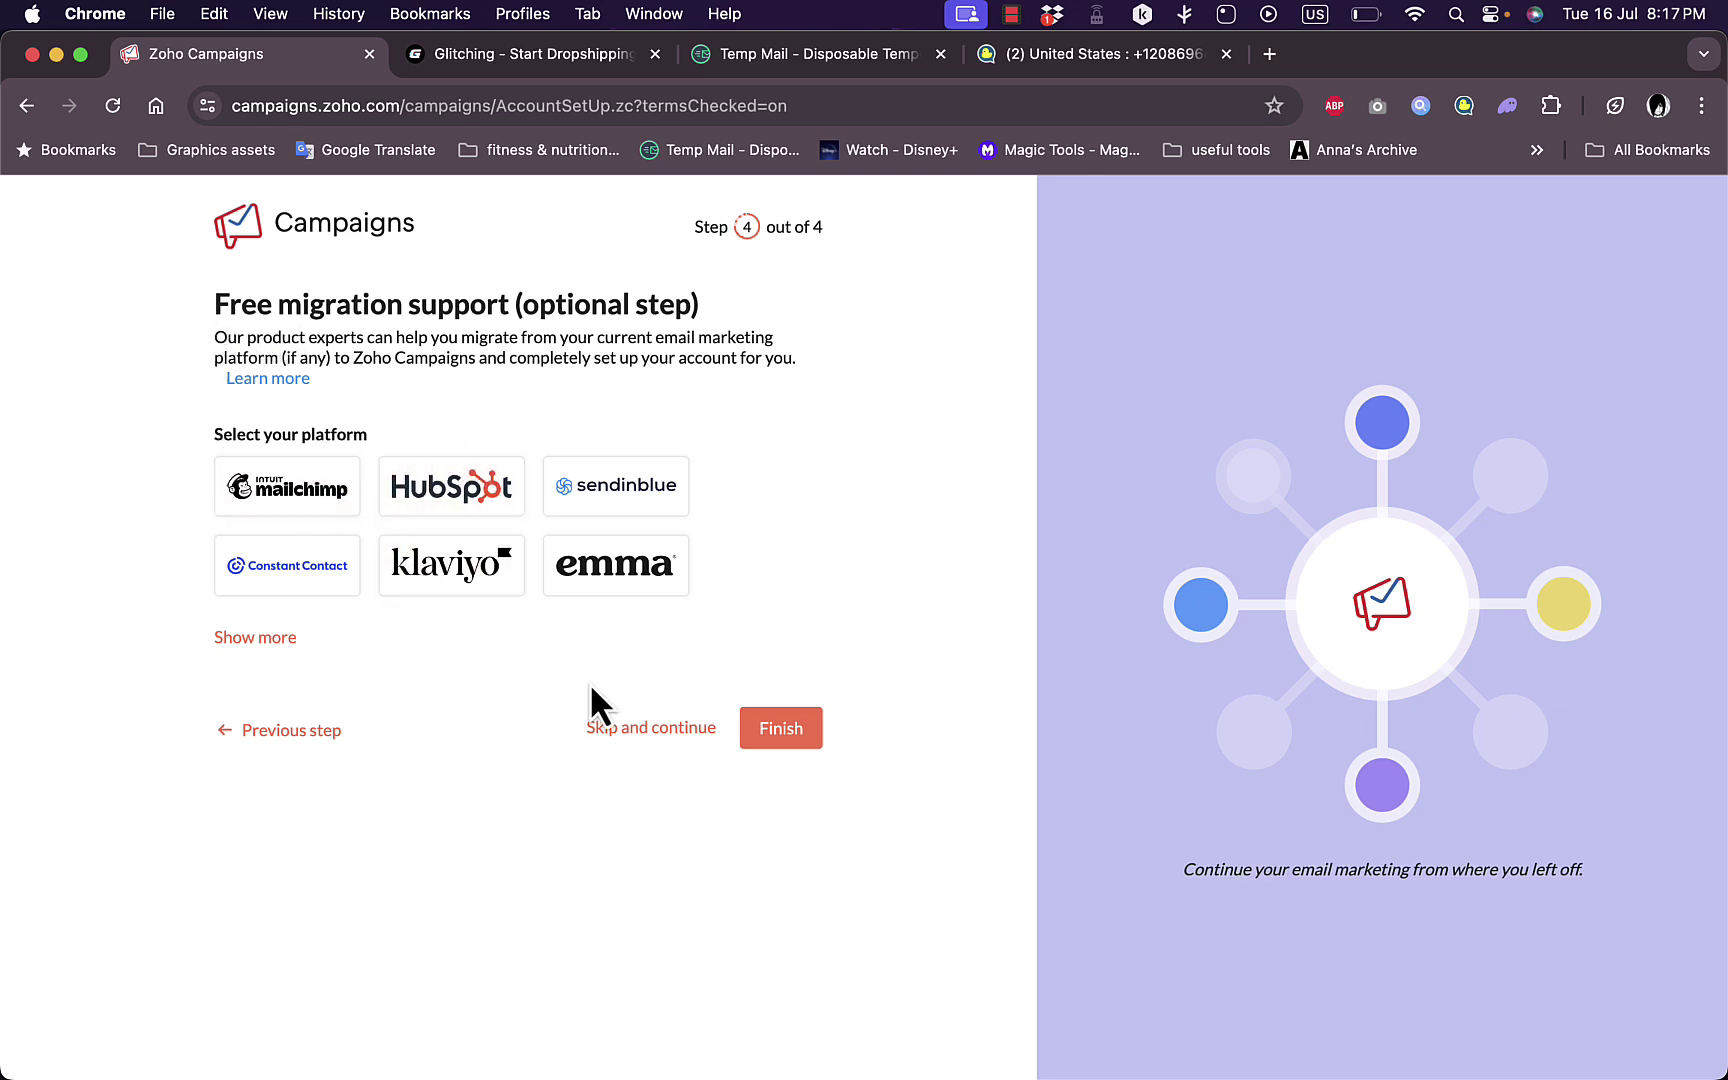
{"action": "left_click", "coordinate": [660, 733]}
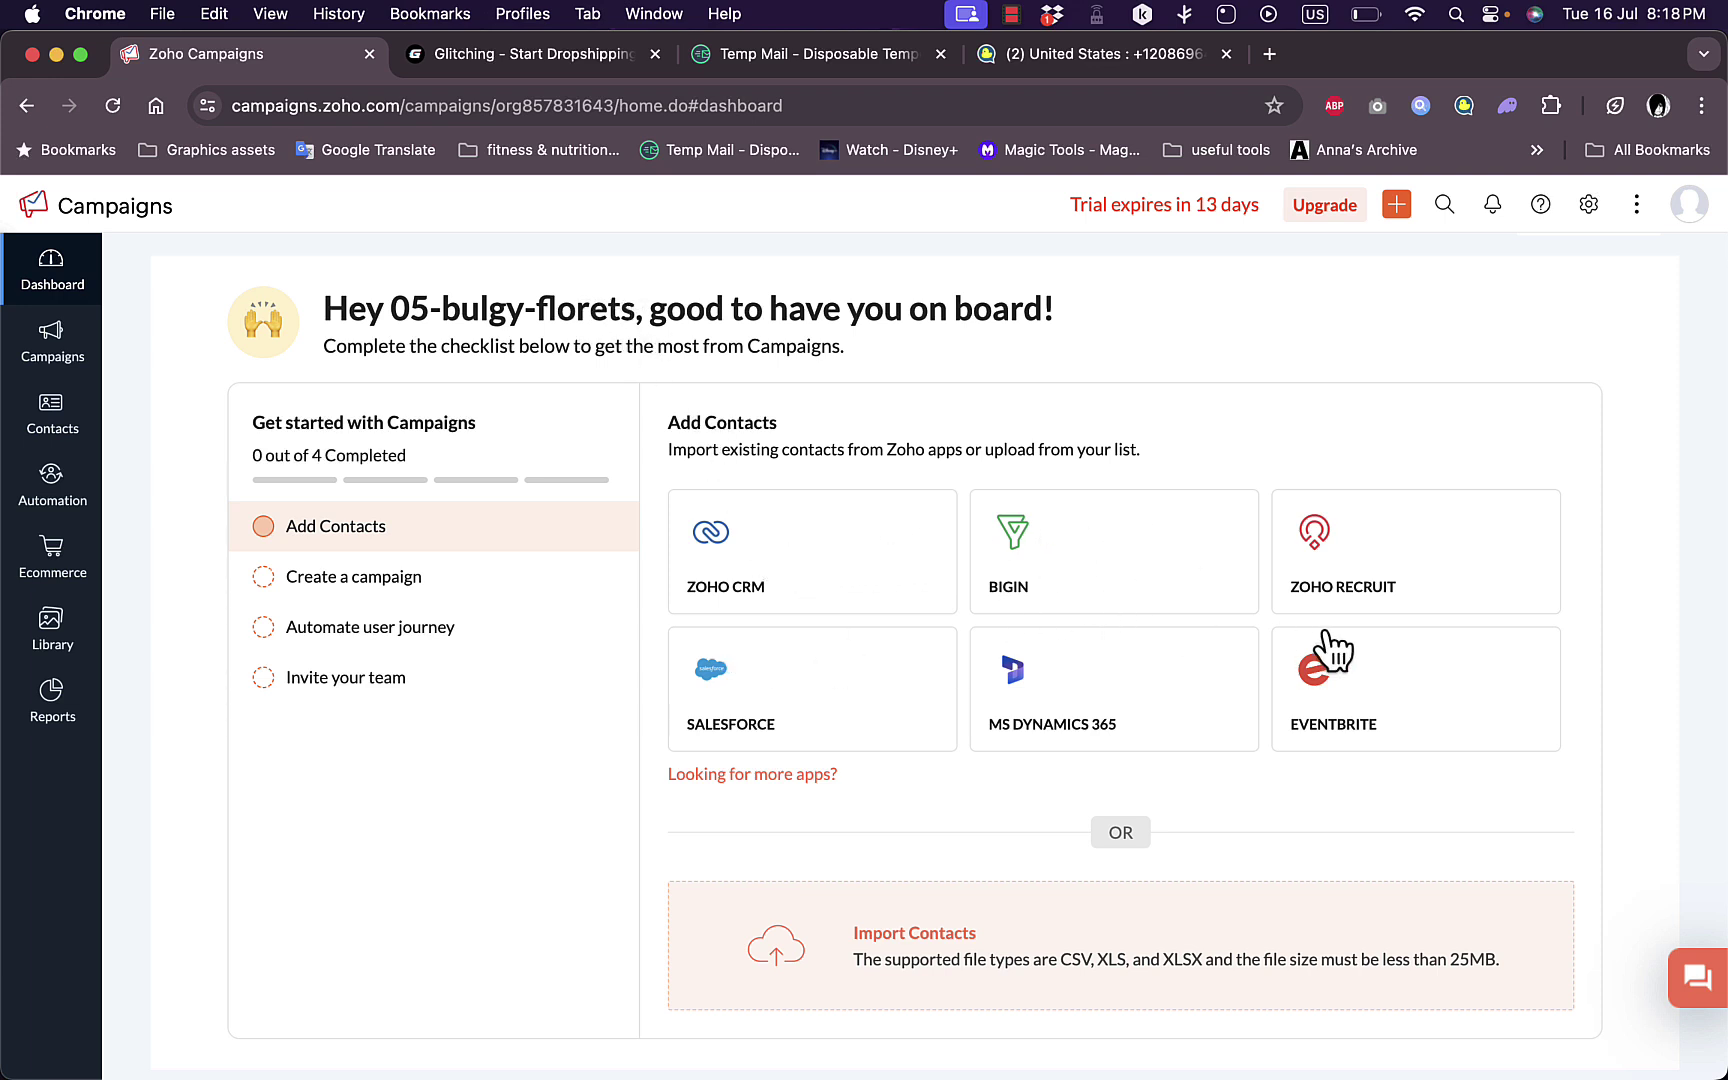
{"action": "scroll", "coordinate": [1146, 741], "scroll_direction": "down", "scroll_amount": 5}
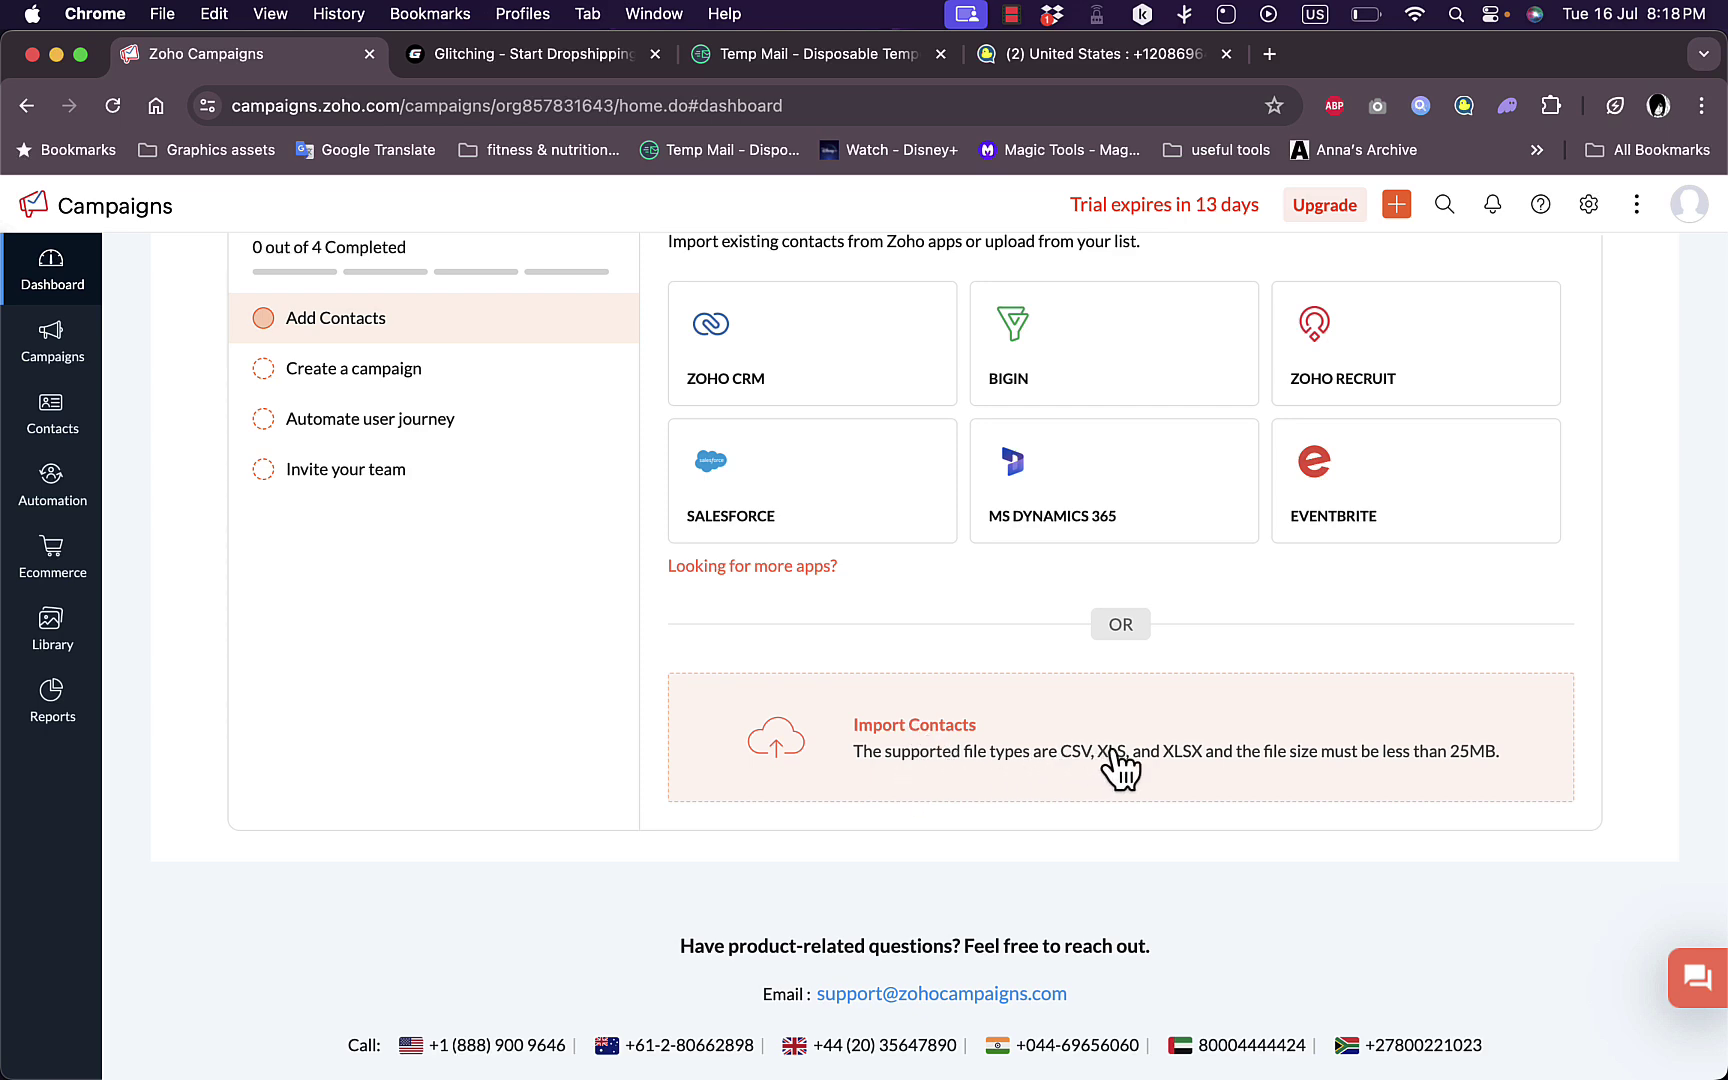
{"action": "scroll", "coordinate": [1018, 738], "scroll_direction": "up", "scroll_amount": 5}
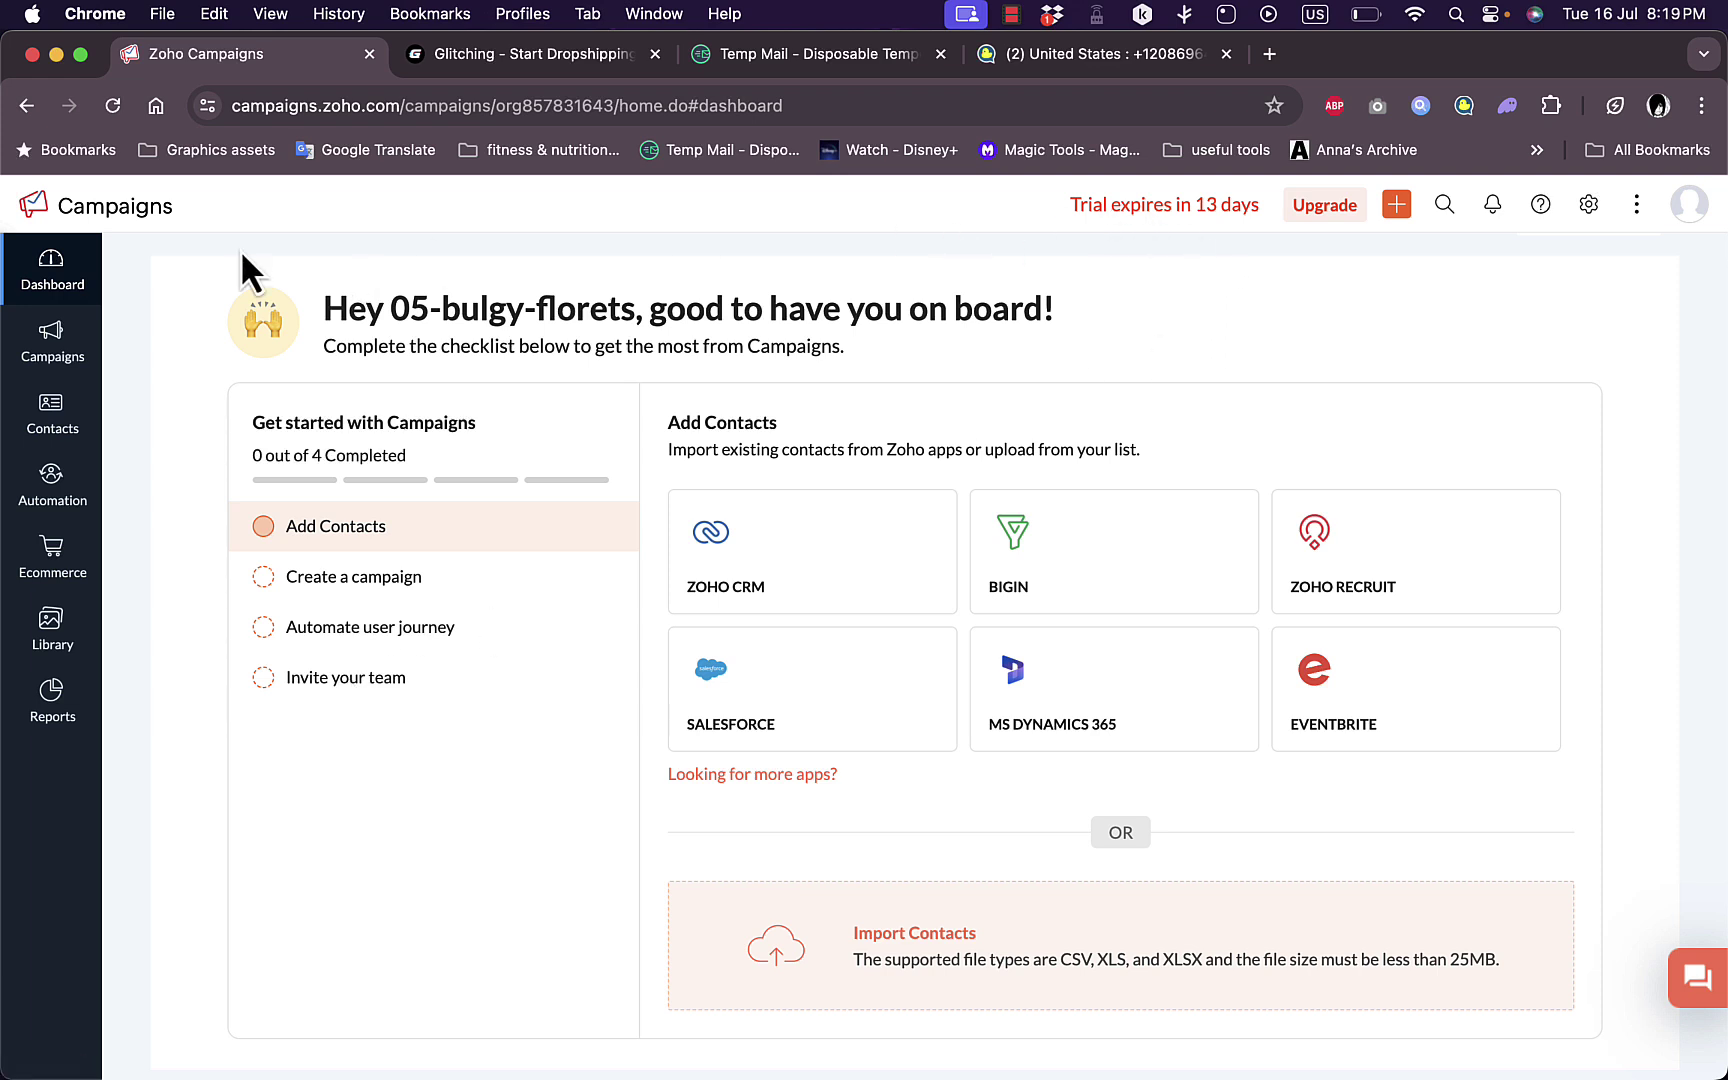
{"action": "mouse_move", "coordinate": [62, 338]}
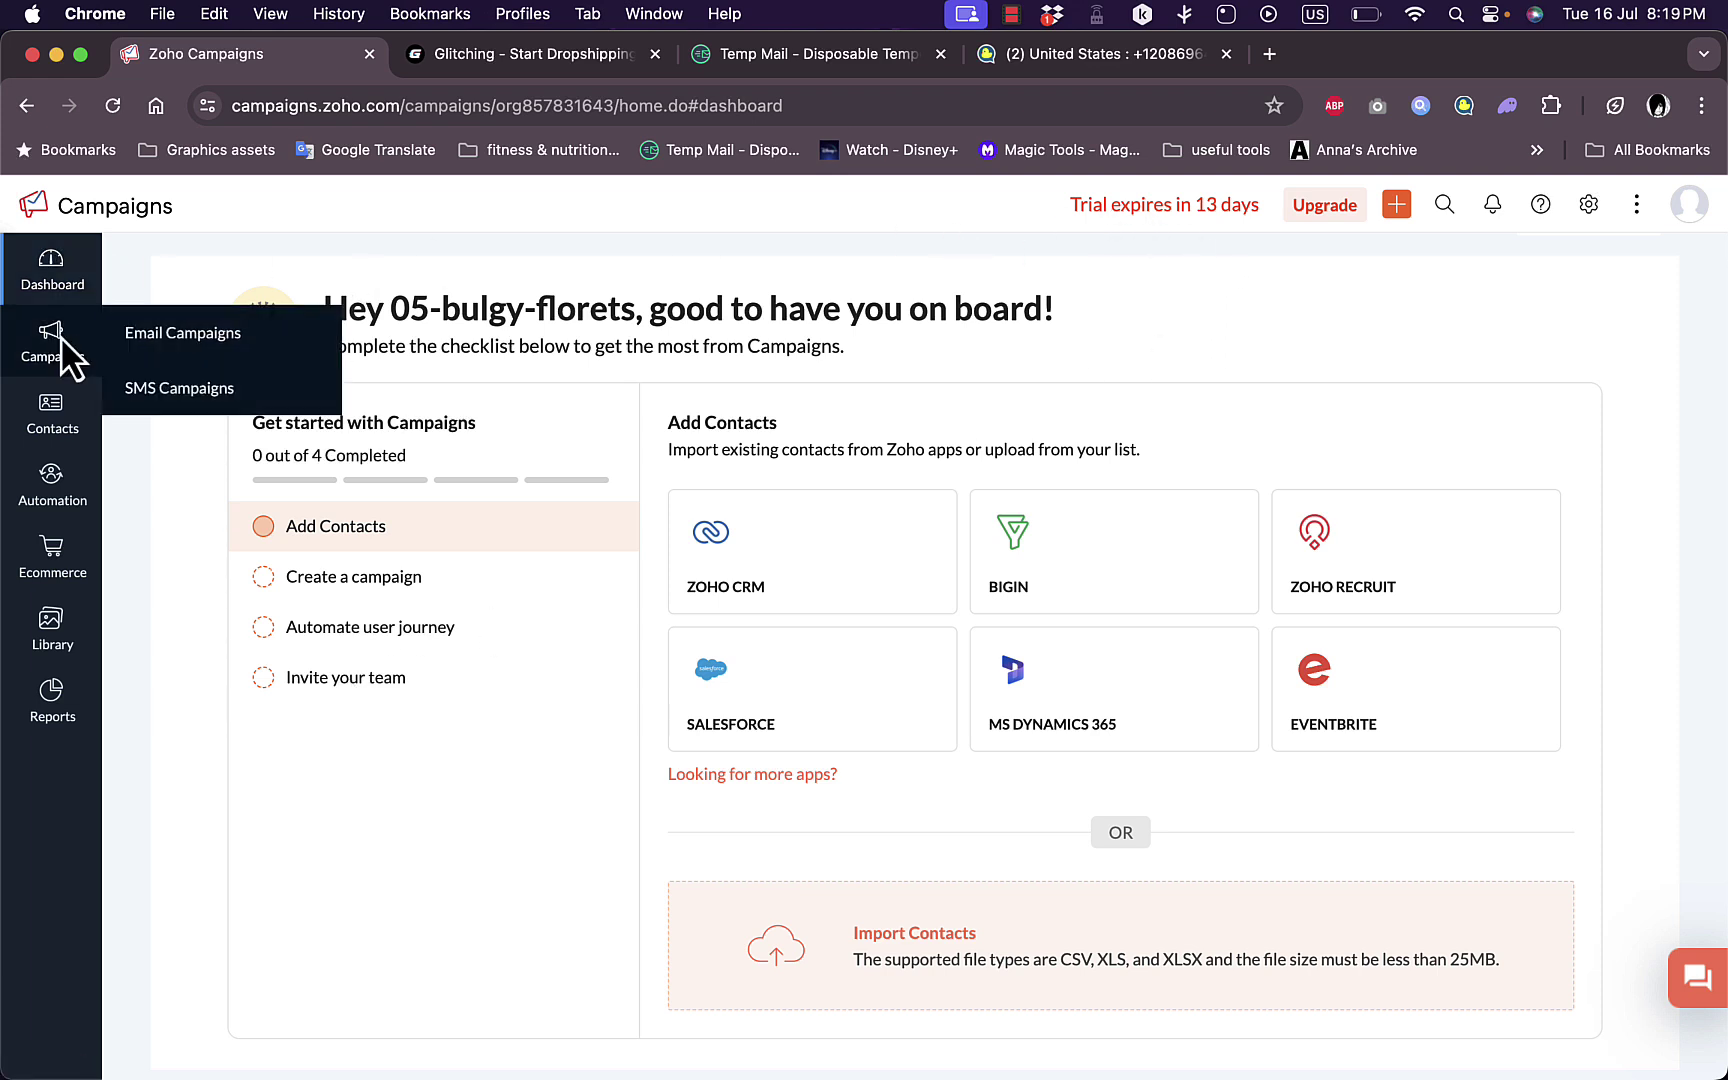
Step: Go to Email Campaigns and start Create Campaign to see the Regular email, A/B Testing and RSS types
{"action": "left_click", "coordinate": [185, 338]}
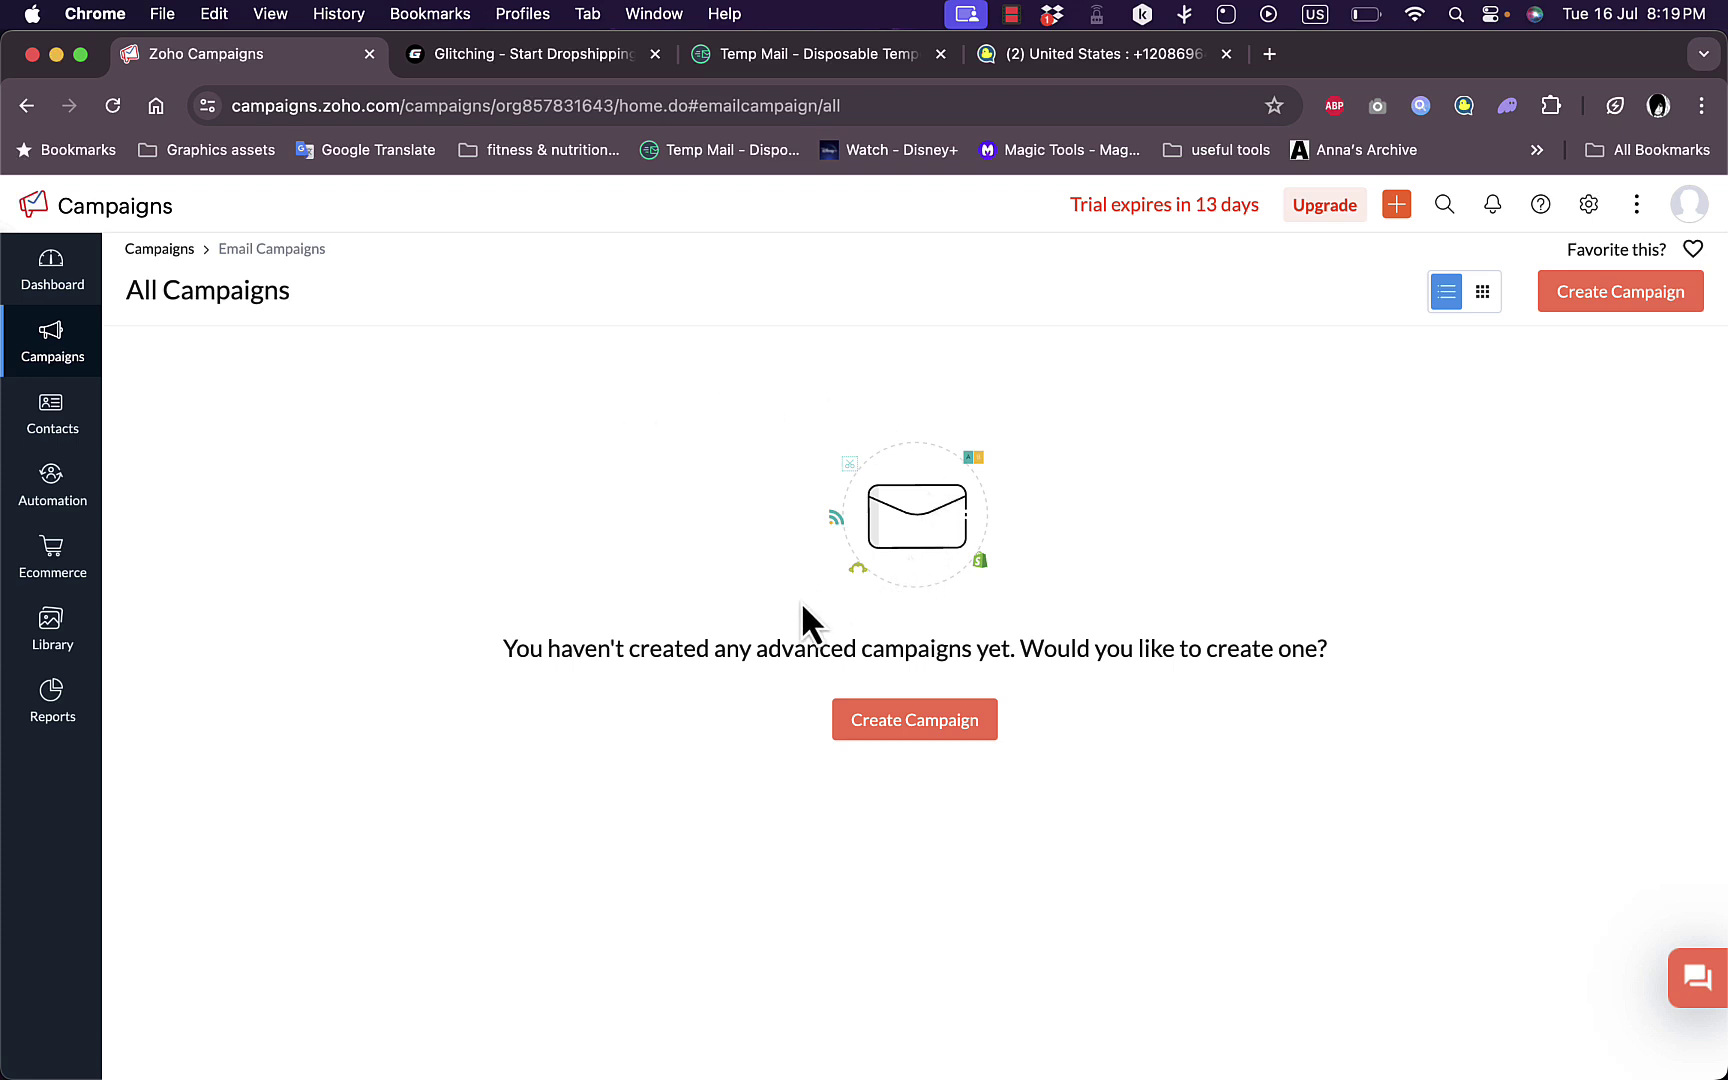
{"action": "left_click", "coordinate": [935, 738]}
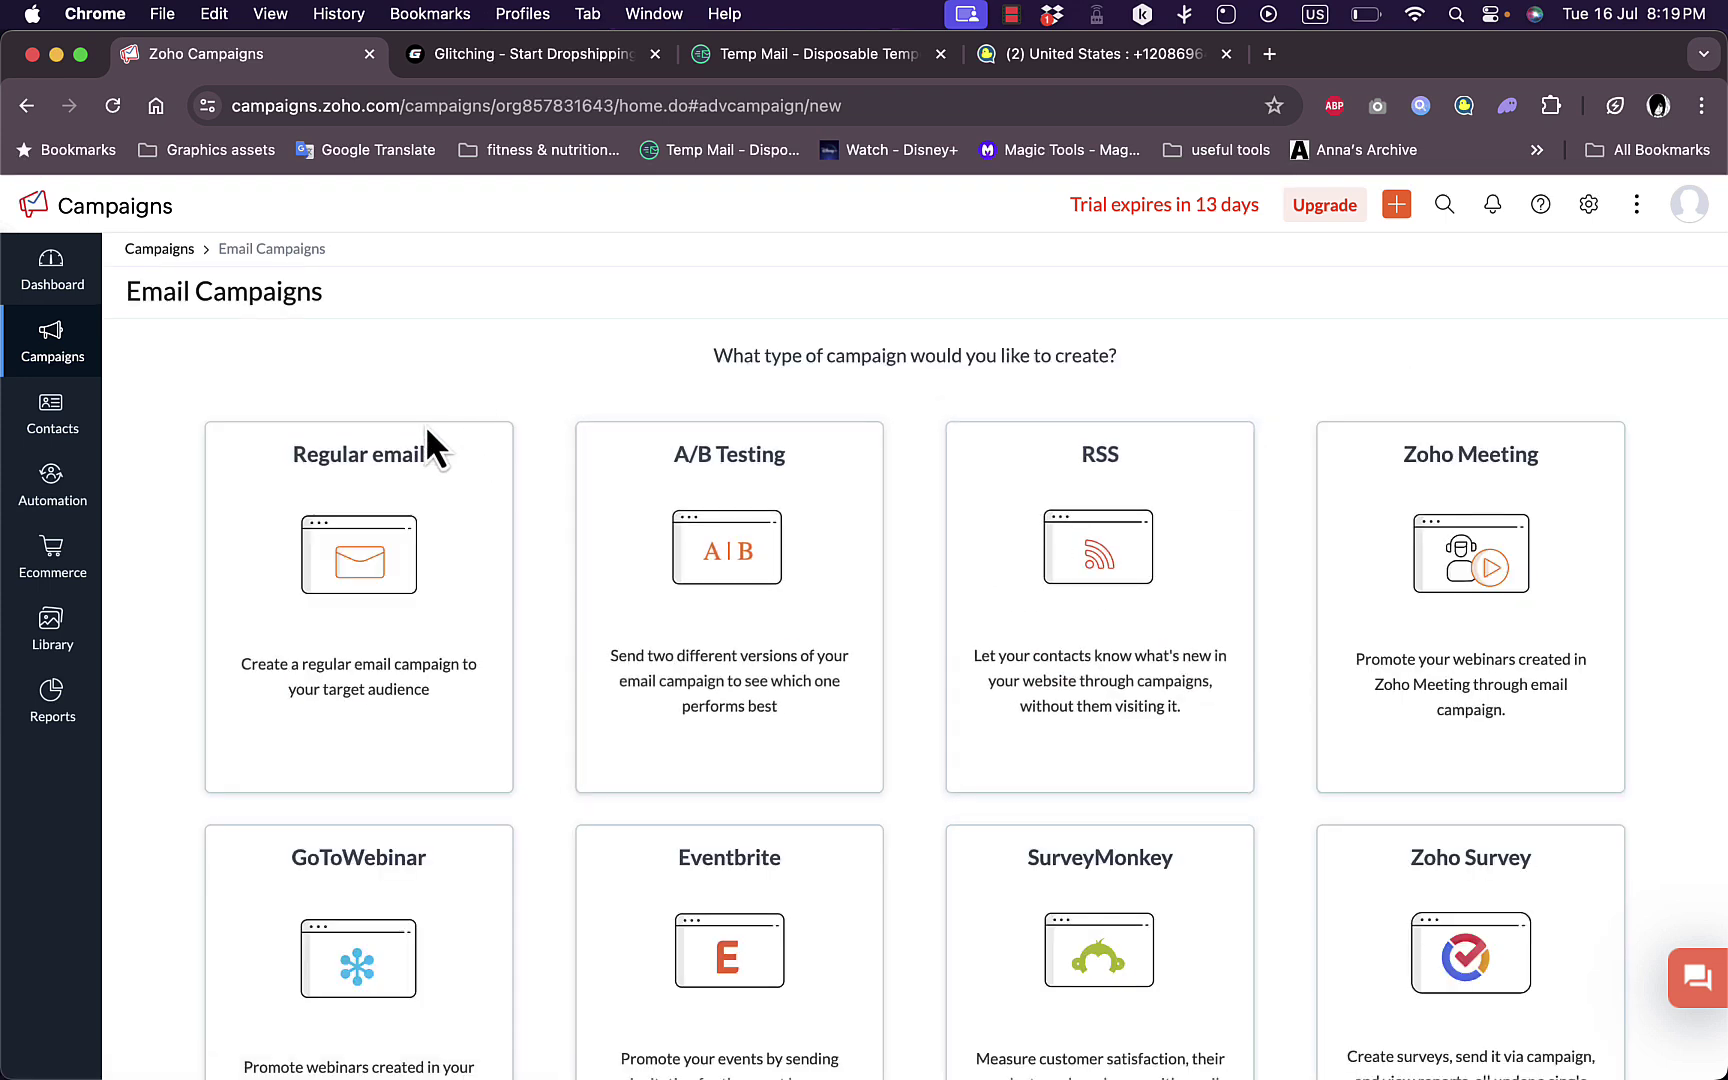
{"action": "mouse_move", "coordinate": [733, 565]}
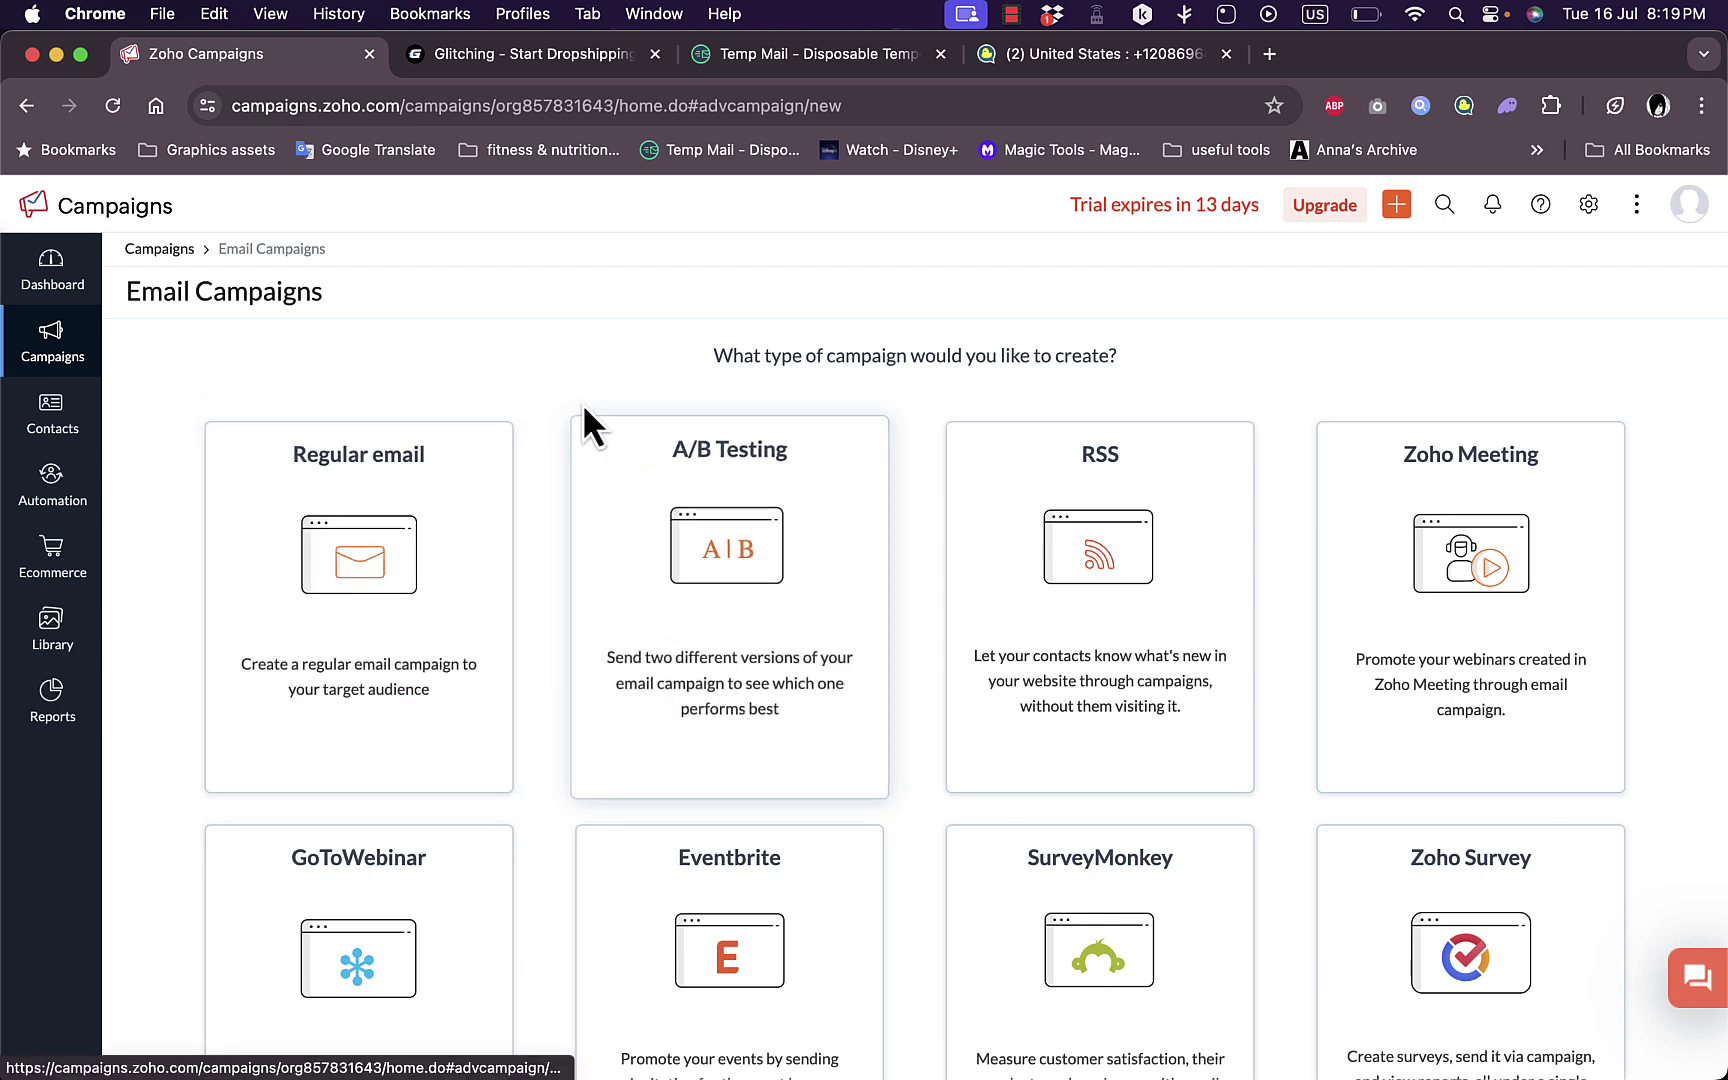
{"action": "mouse_move", "coordinate": [1142, 532]}
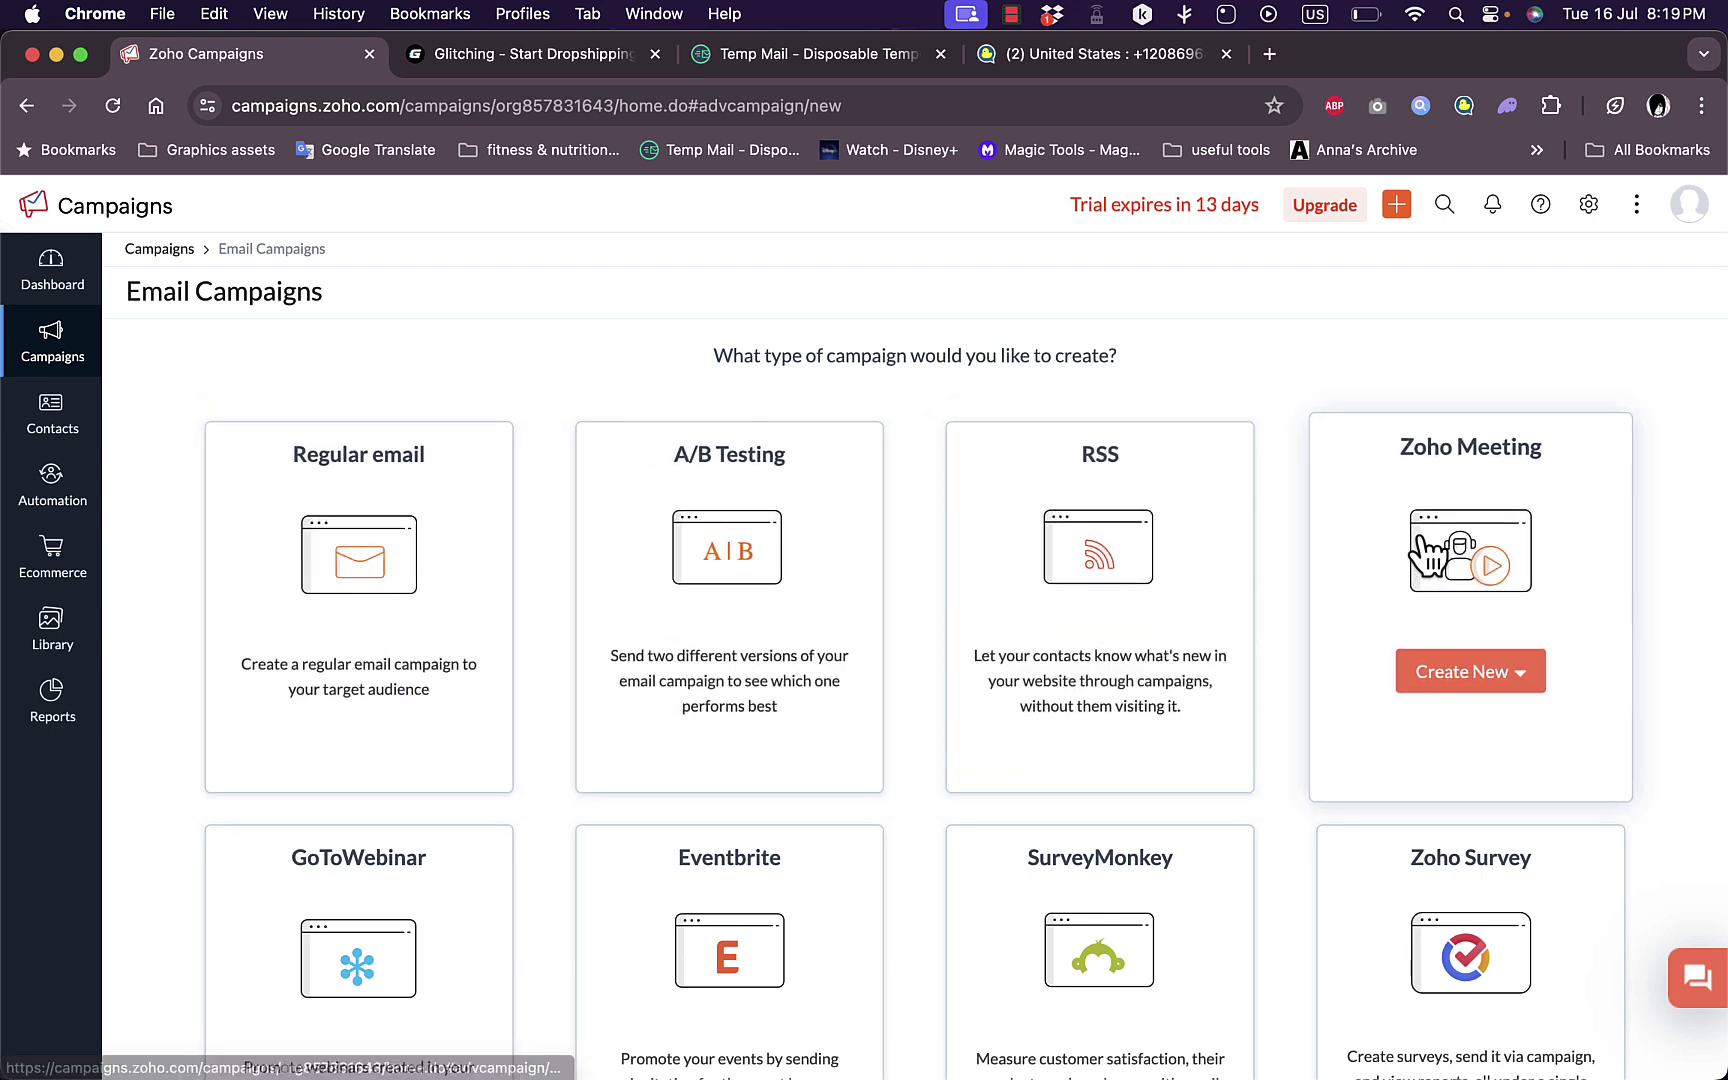
{"action": "mouse_move", "coordinate": [878, 845]}
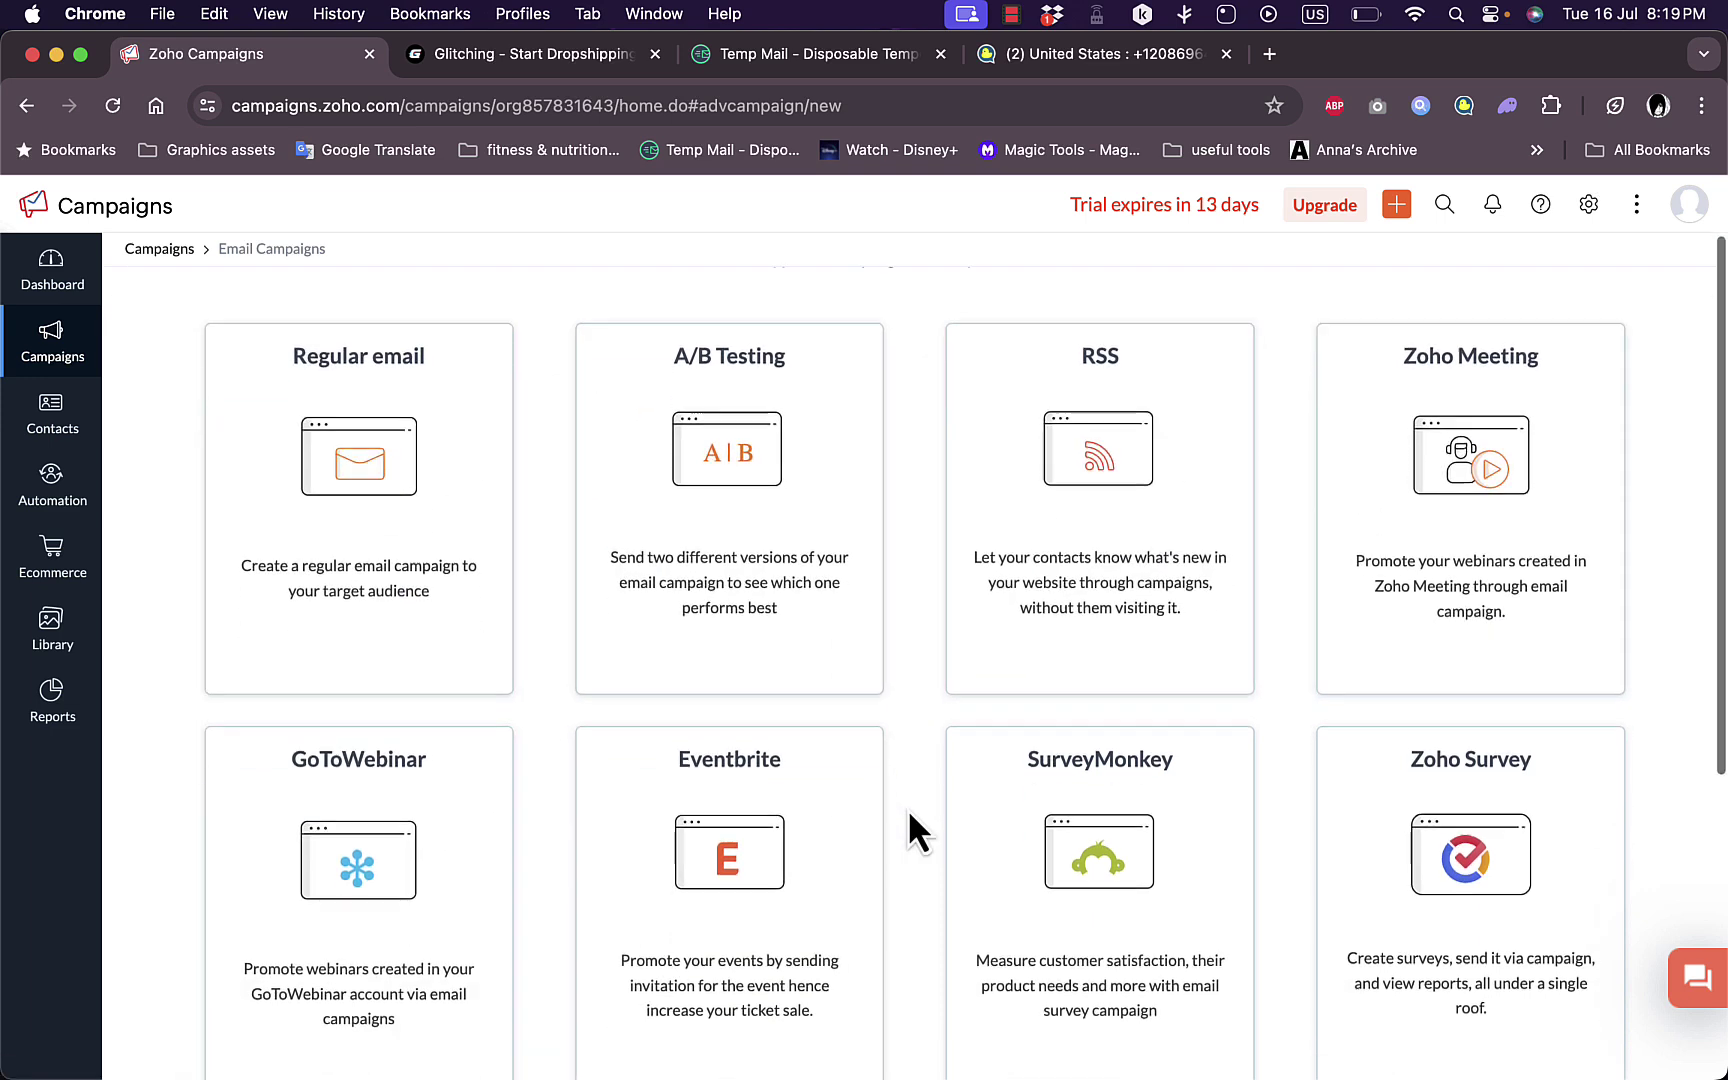
{"action": "scroll", "coordinate": [910, 825], "scroll_direction": "down", "scroll_amount": 6}
{"action": "scroll", "coordinate": [910, 815], "scroll_direction": "up", "scroll_amount": 6}
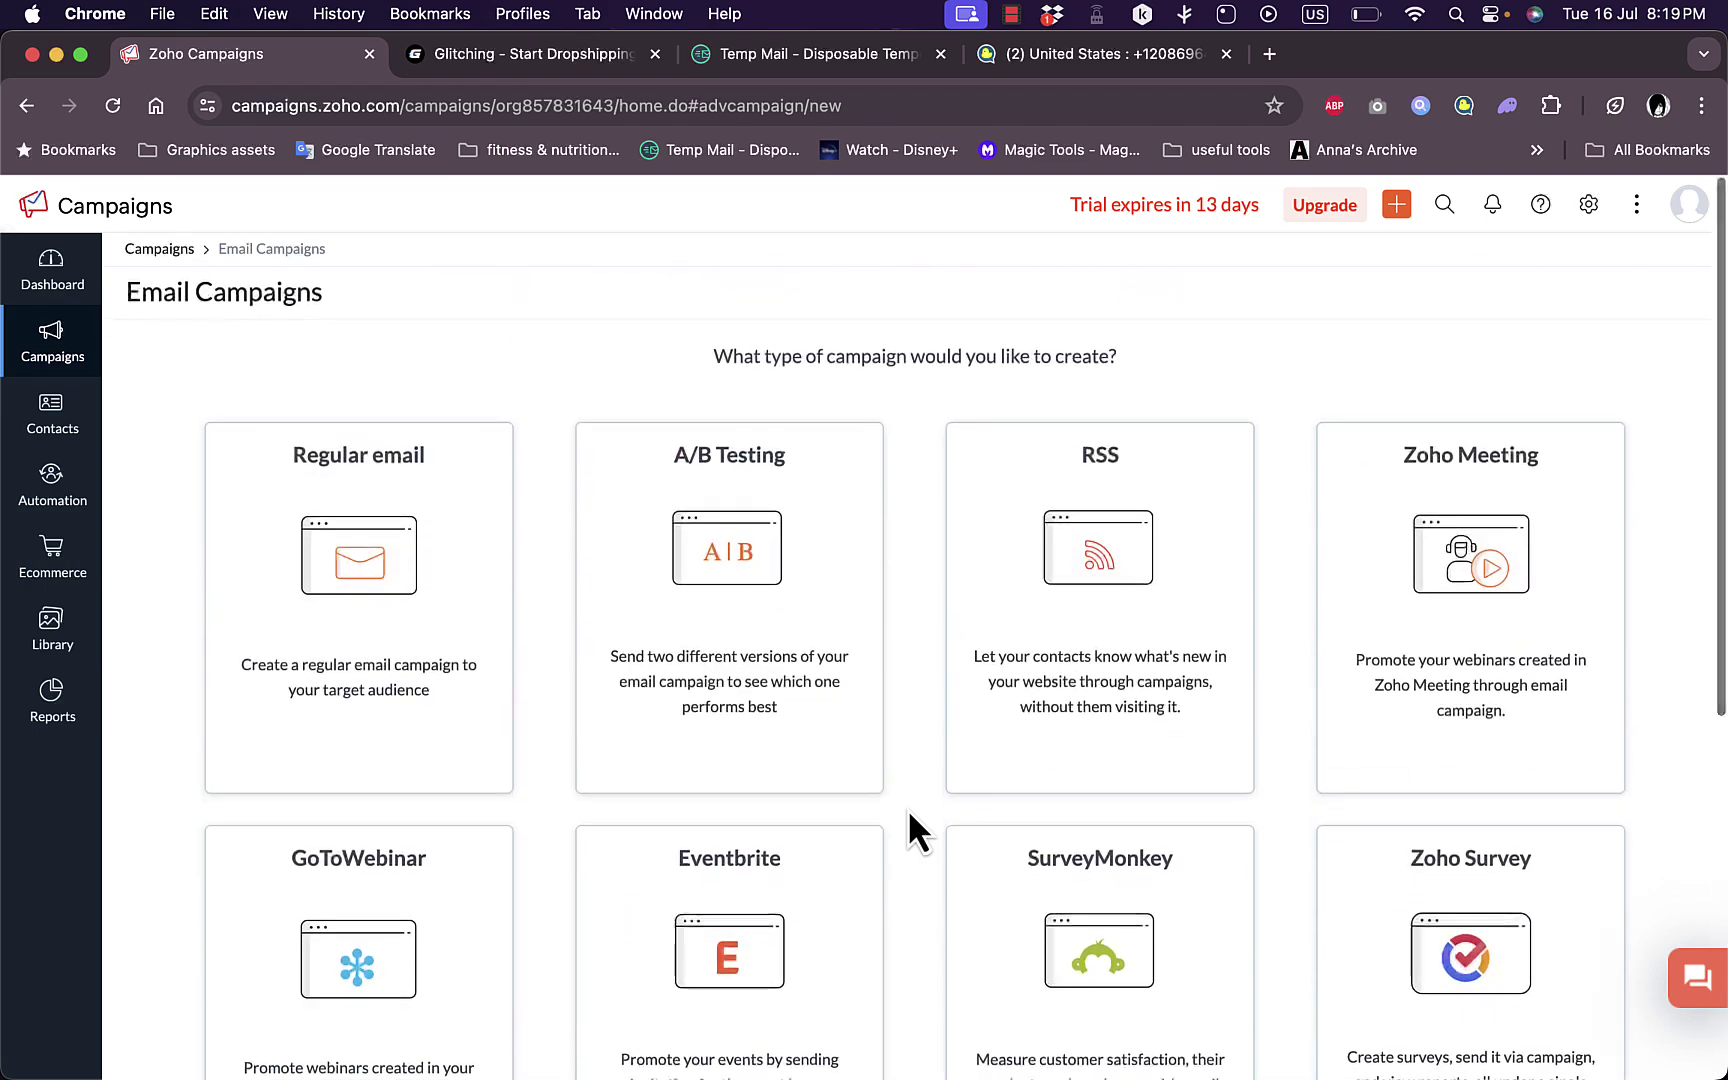
Step: Create a Regular email campaign named 'test', save it, and scroll down to Create Content
{"action": "mouse_move", "coordinate": [397, 605]}
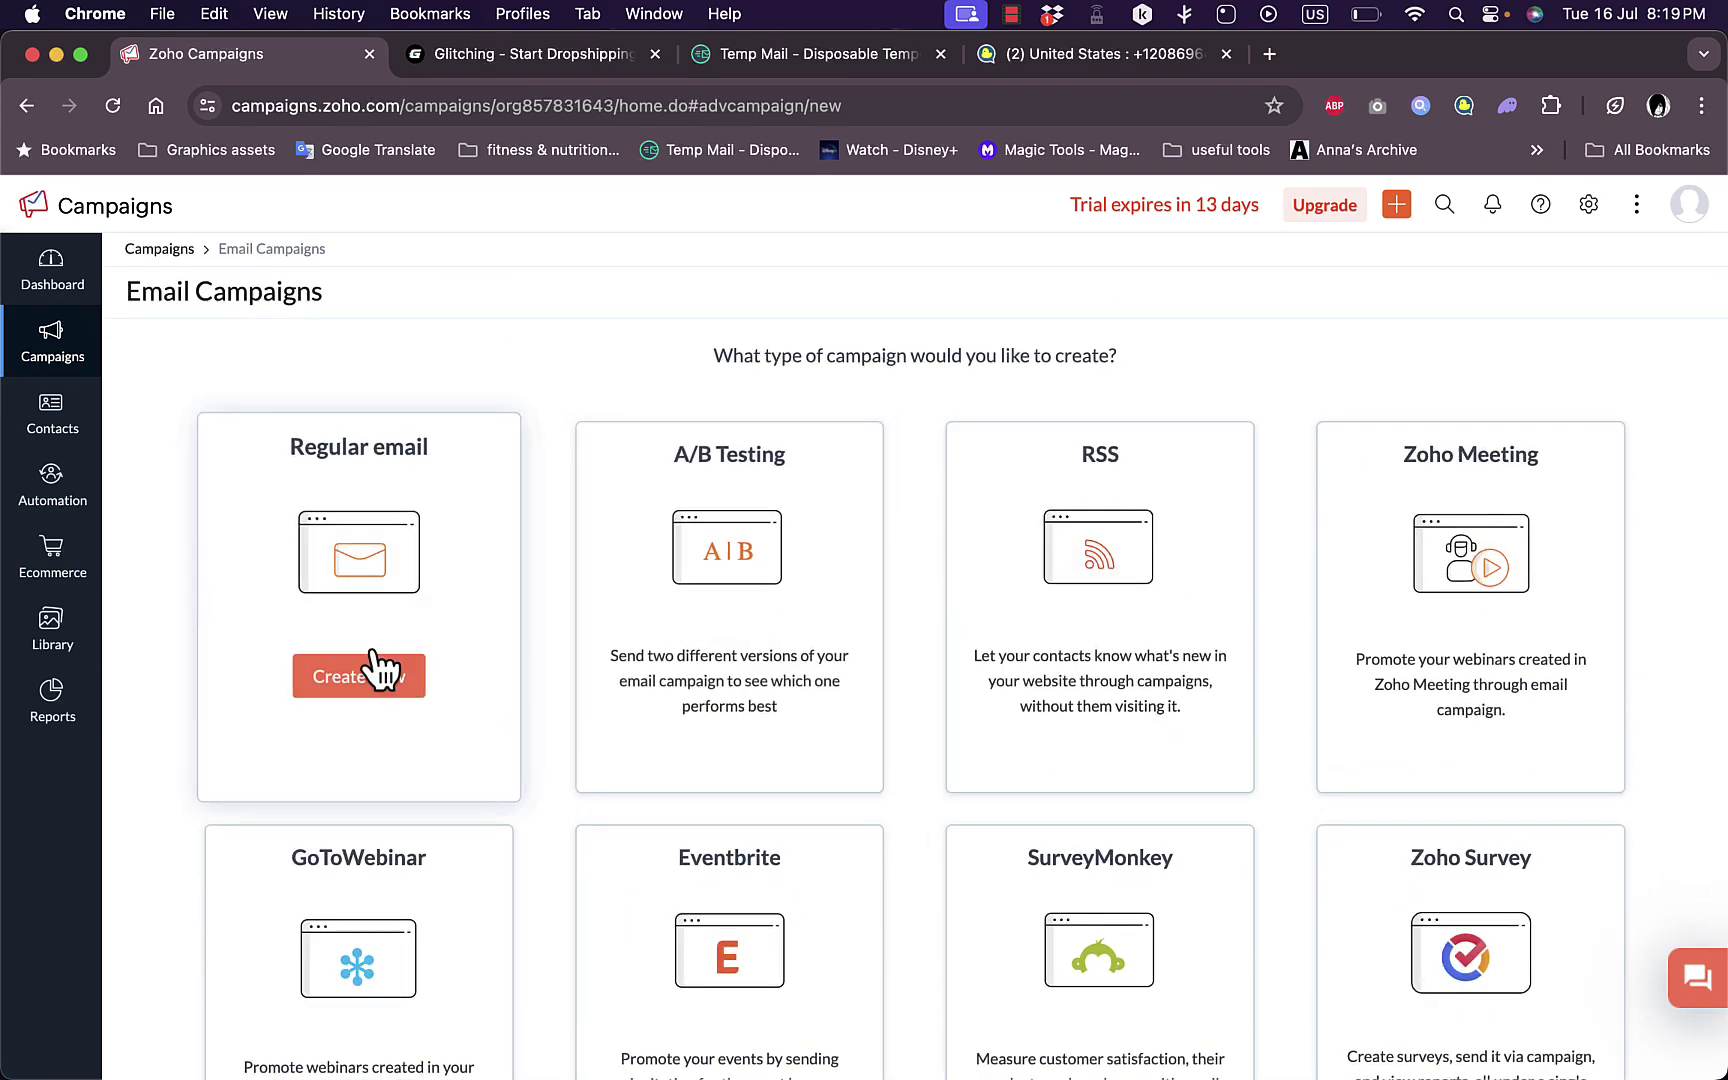
{"action": "left_click", "coordinate": [360, 680]}
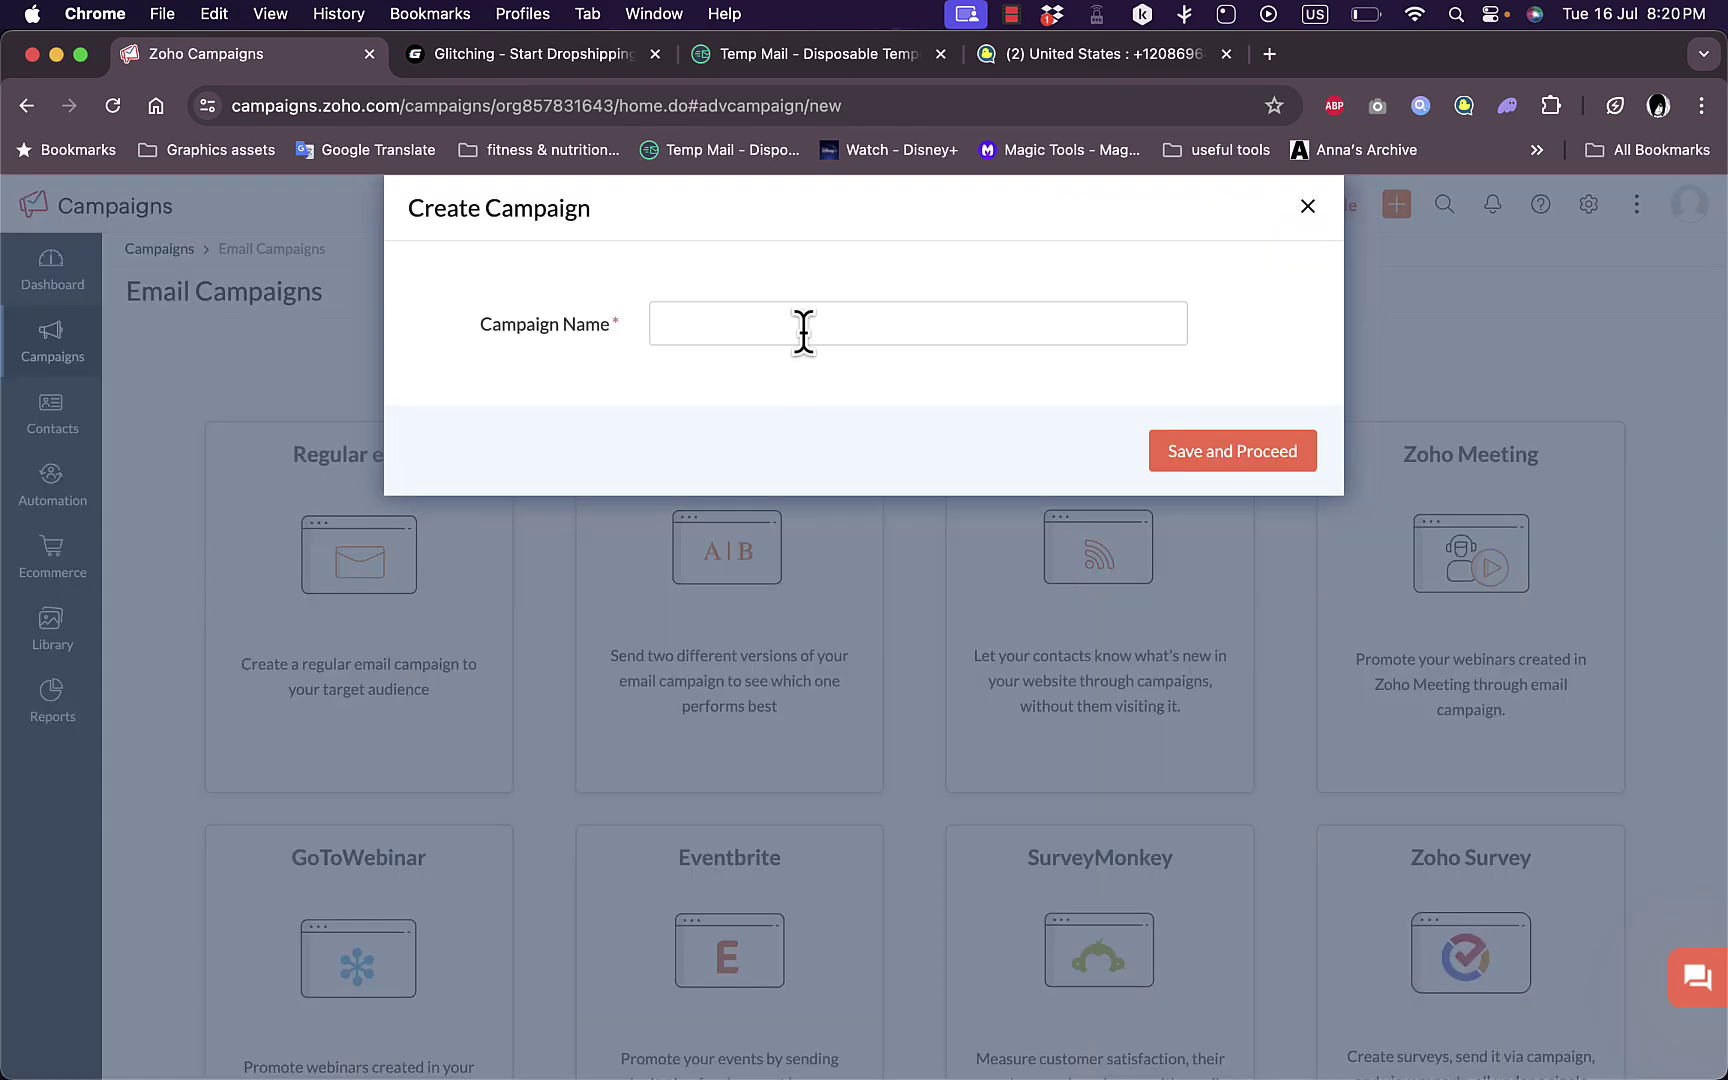
{"action": "left_click", "coordinate": [803, 330]}
{"action": "type", "text": "te"}
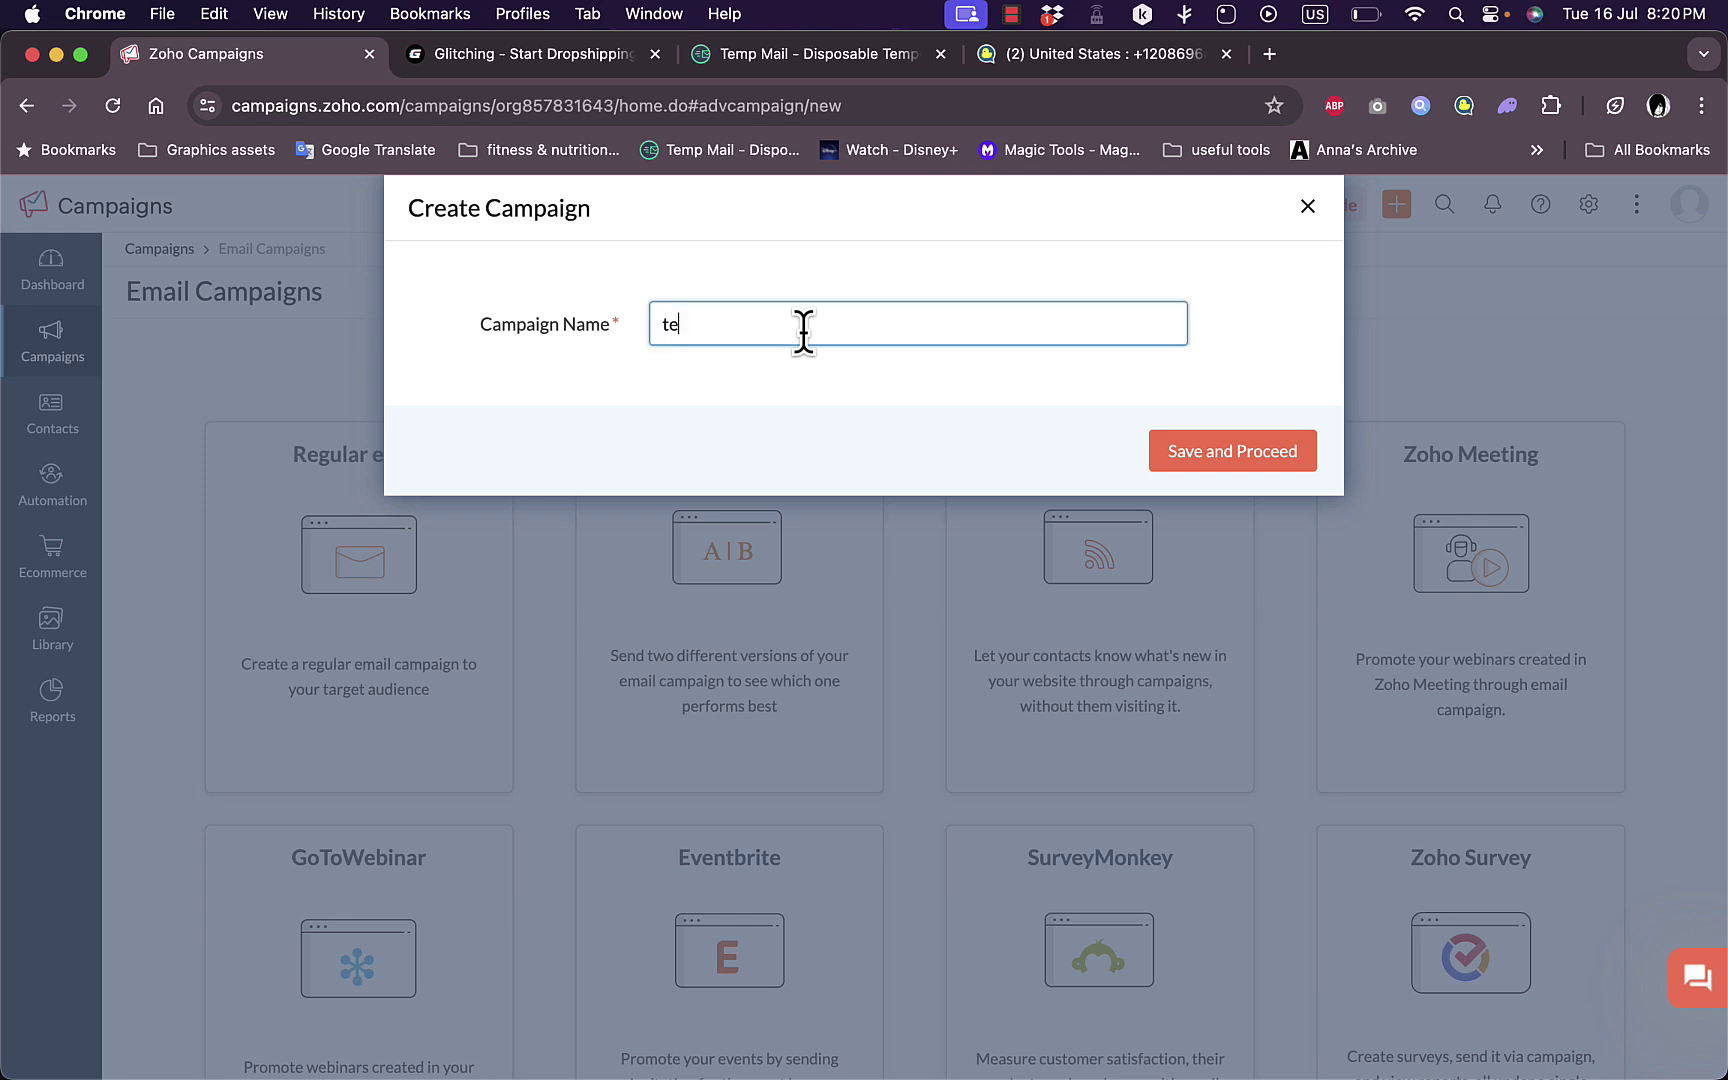
{"action": "type", "text": "st"}
{"action": "left_click", "coordinate": [1207, 451]}
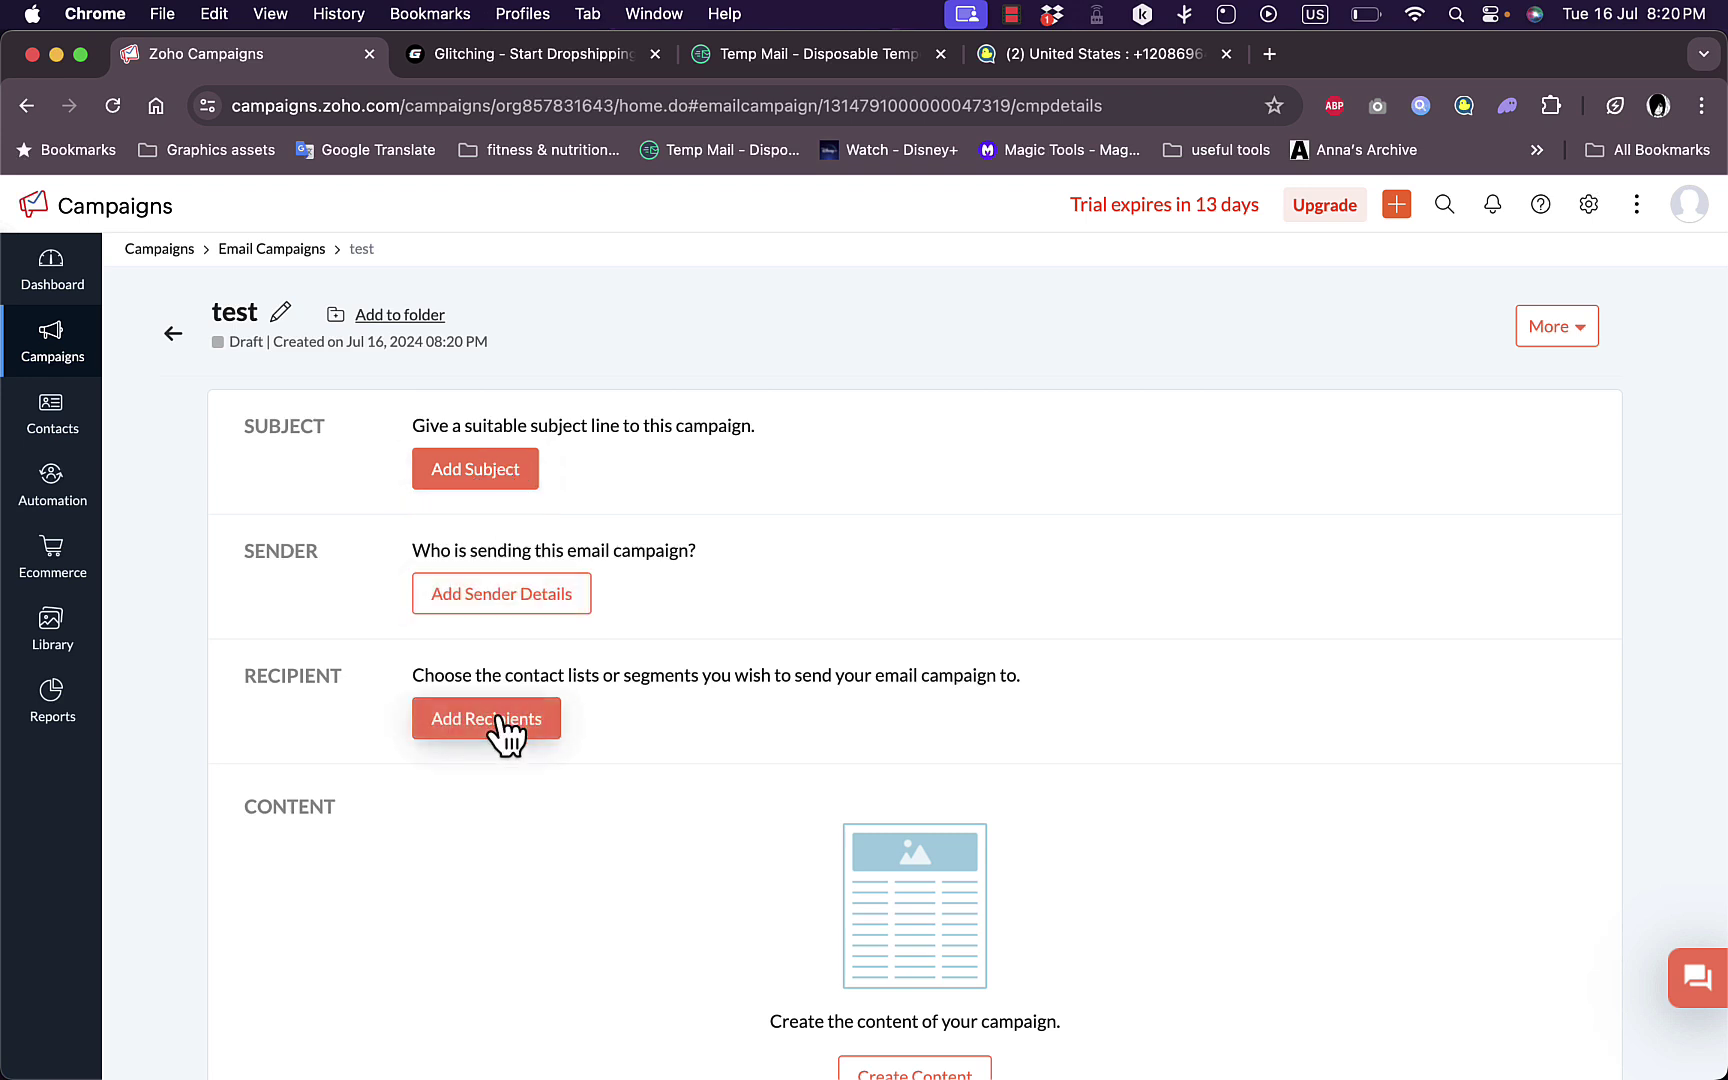
{"action": "scroll", "coordinate": [645, 861], "scroll_direction": "down", "scroll_amount": 3}
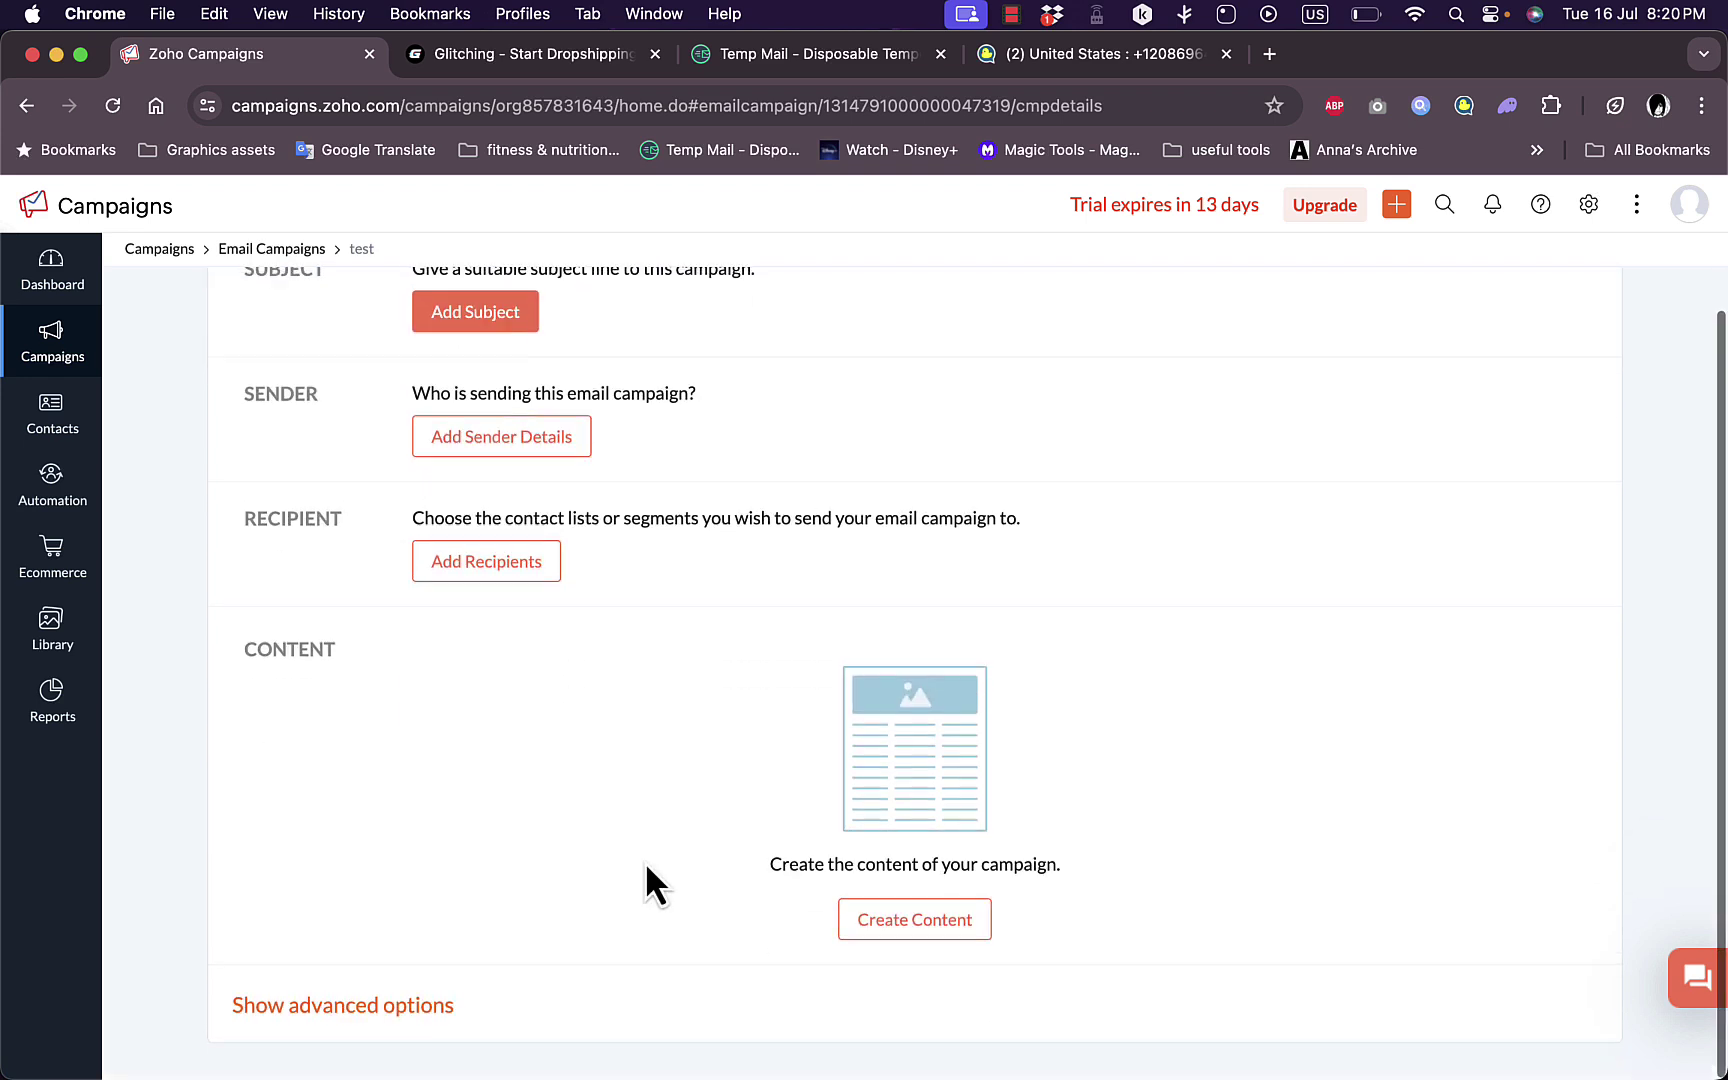
Step: Browse the email templates and select the Raksha Bandhan Photos holiday template
{"action": "left_click", "coordinate": [937, 949]}
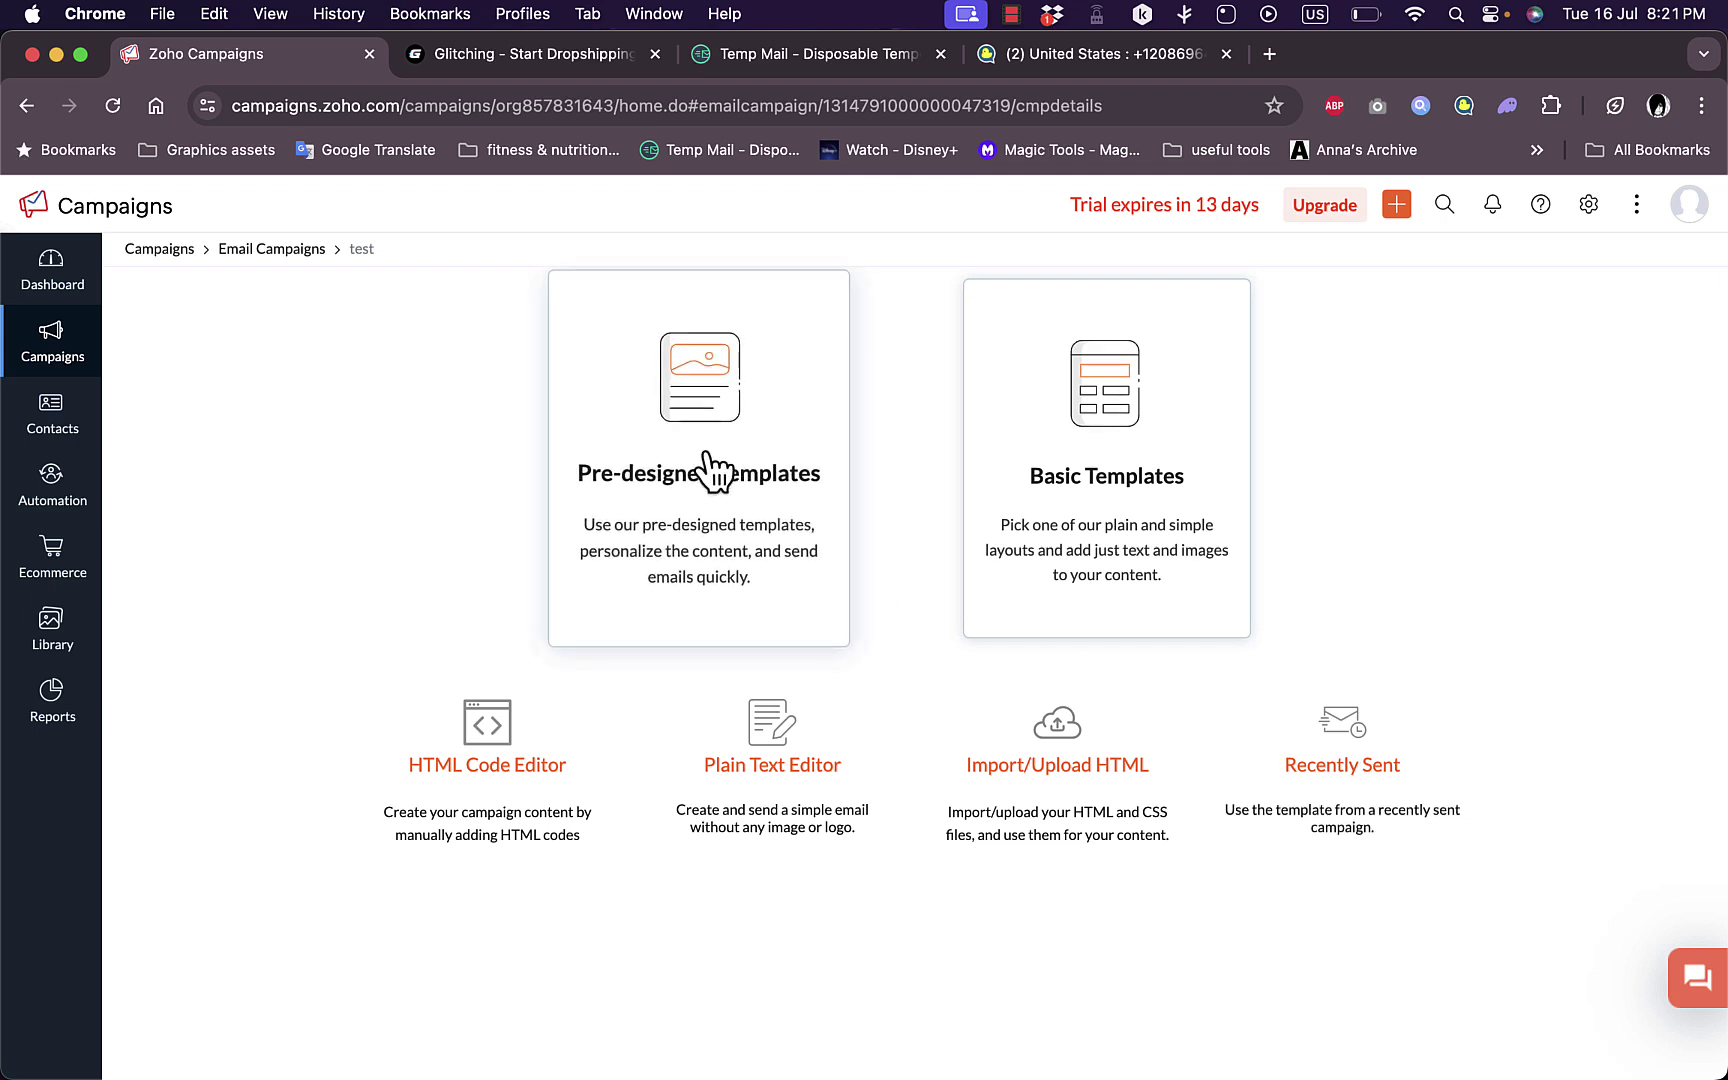
{"action": "left_click", "coordinate": [877, 412]}
{"action": "scroll", "coordinate": [805, 563], "scroll_direction": "down", "scroll_amount": 3}
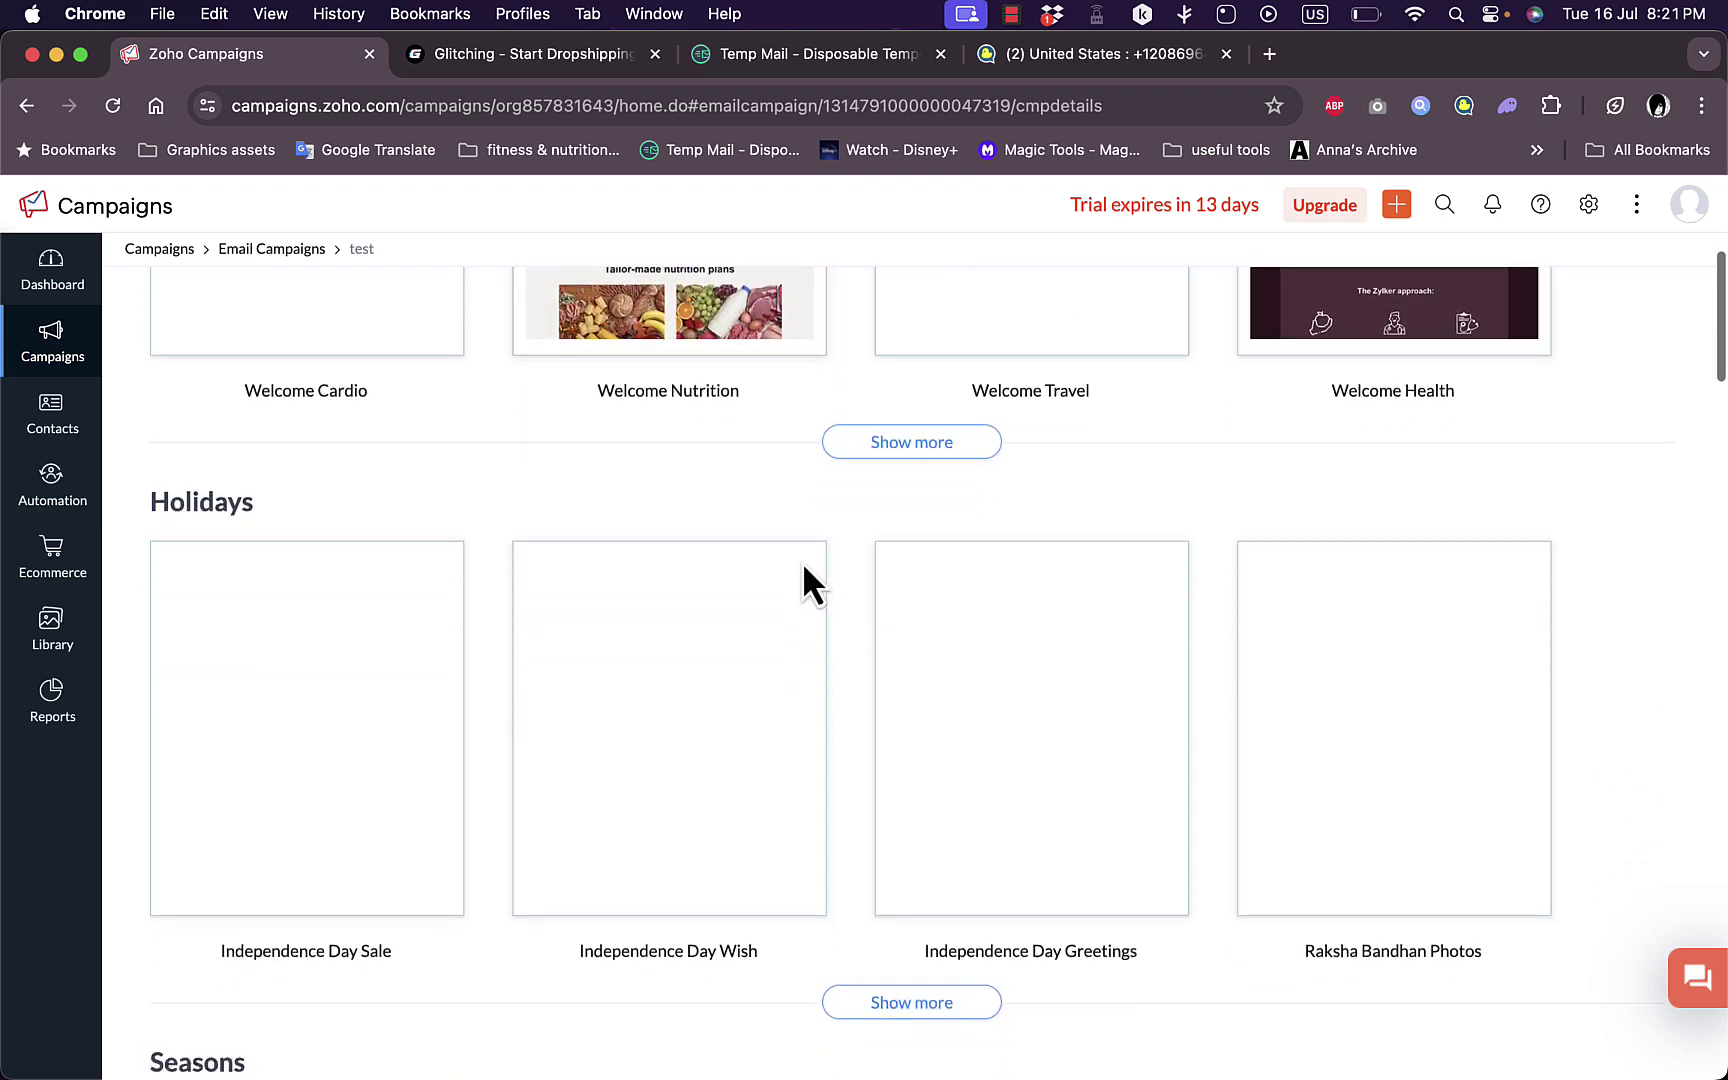
{"action": "scroll", "coordinate": [806, 563], "scroll_direction": "down", "scroll_amount": 4}
{"action": "scroll", "coordinate": [806, 580], "scroll_direction": "up", "scroll_amount": 6}
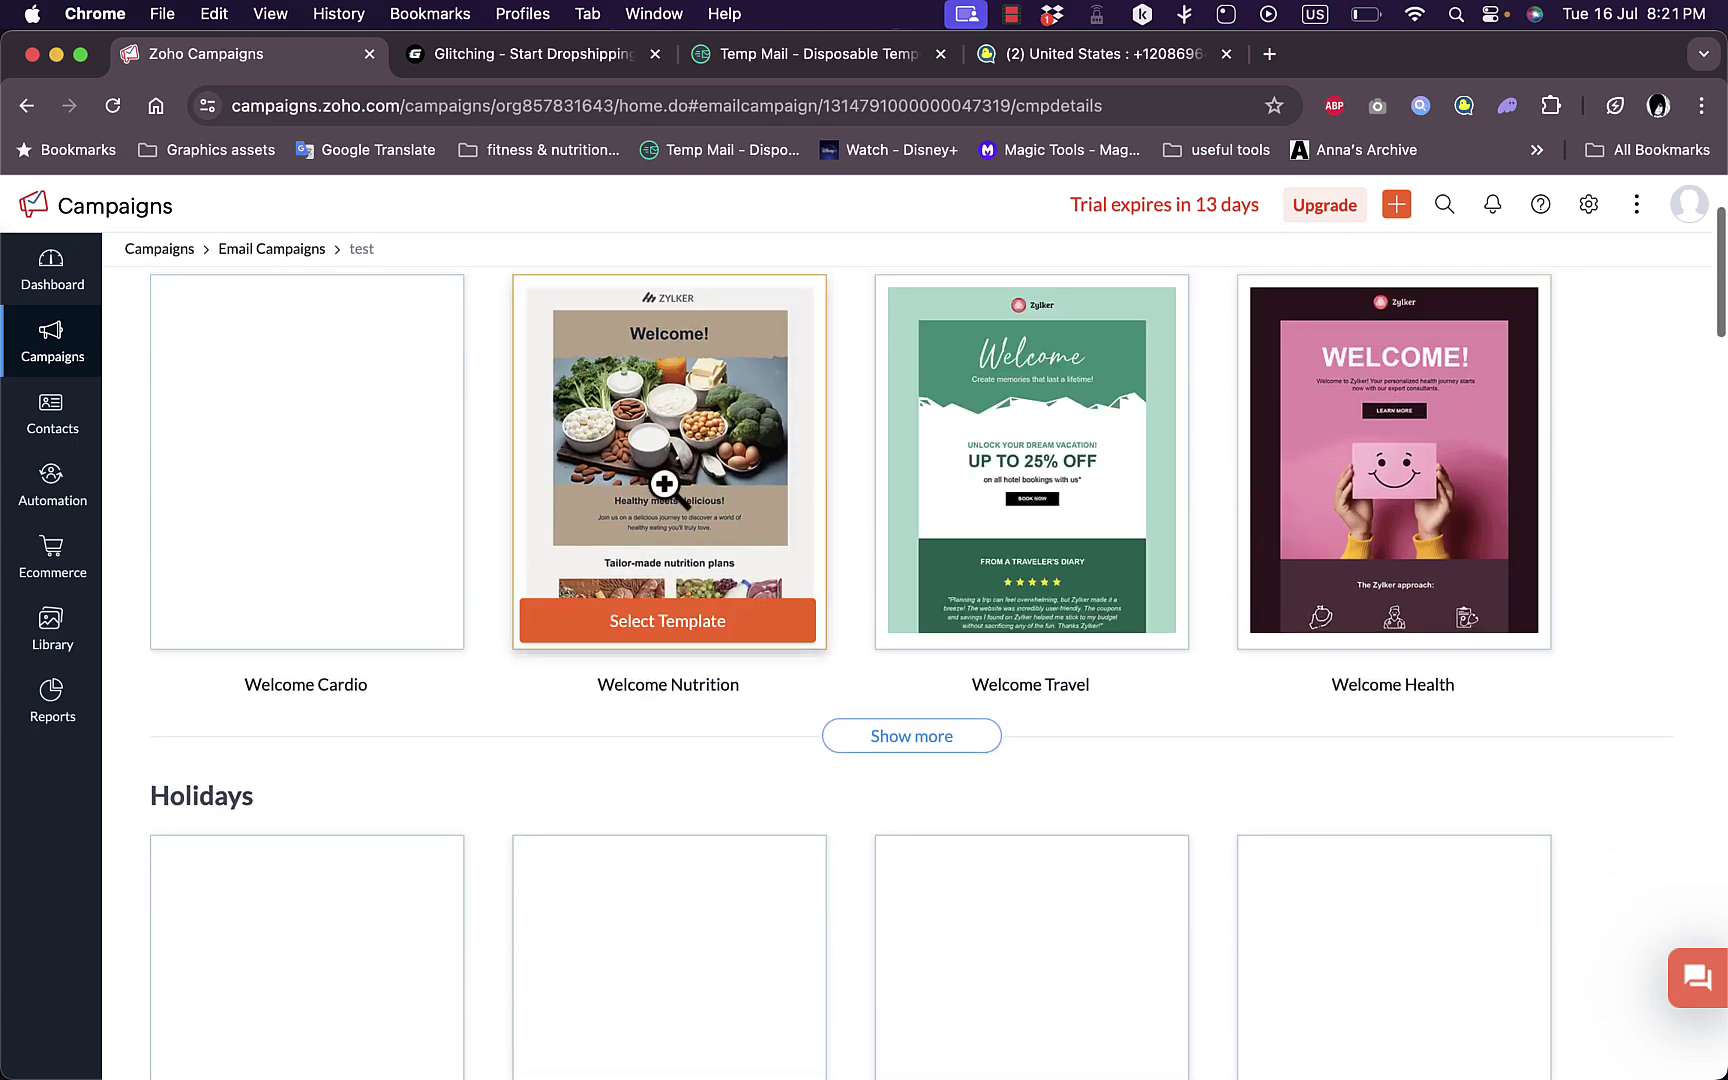
{"action": "scroll", "coordinate": [324, 724], "scroll_direction": "down", "scroll_amount": 4}
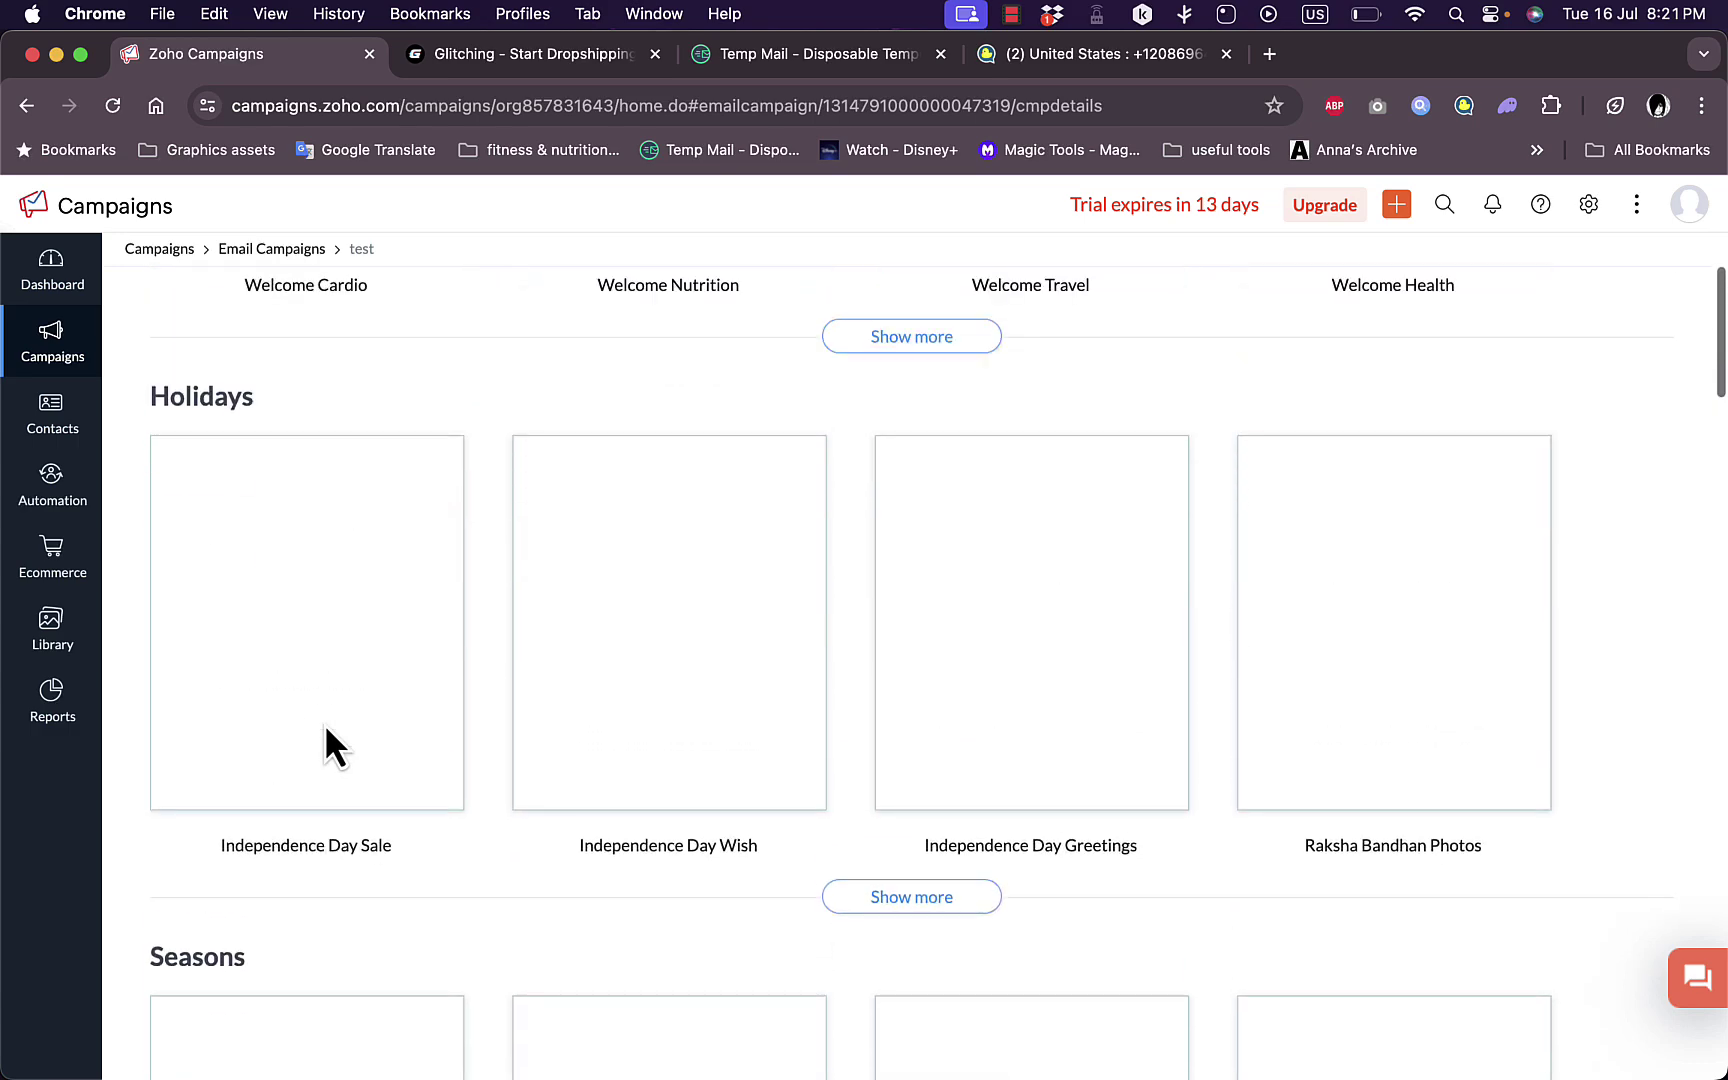
{"action": "scroll", "coordinate": [324, 724], "scroll_direction": "up", "scroll_amount": 2}
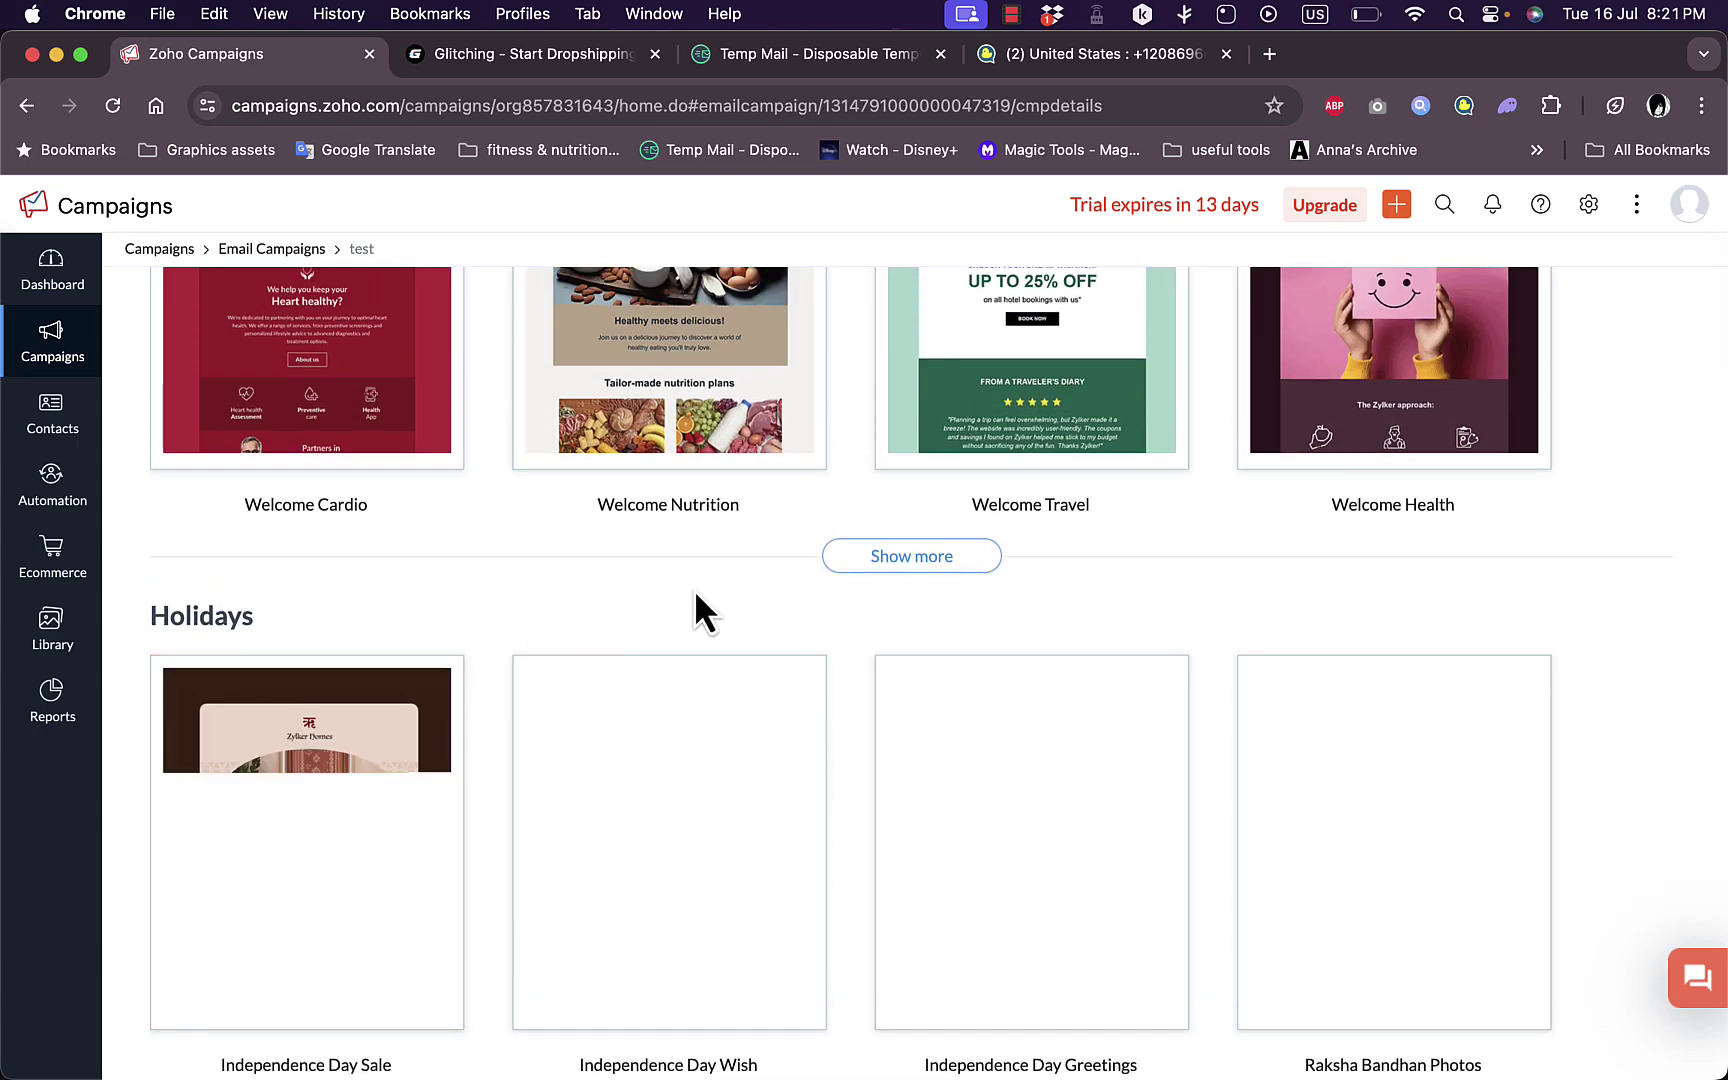
{"action": "scroll", "coordinate": [694, 597], "scroll_direction": "down", "scroll_amount": 2}
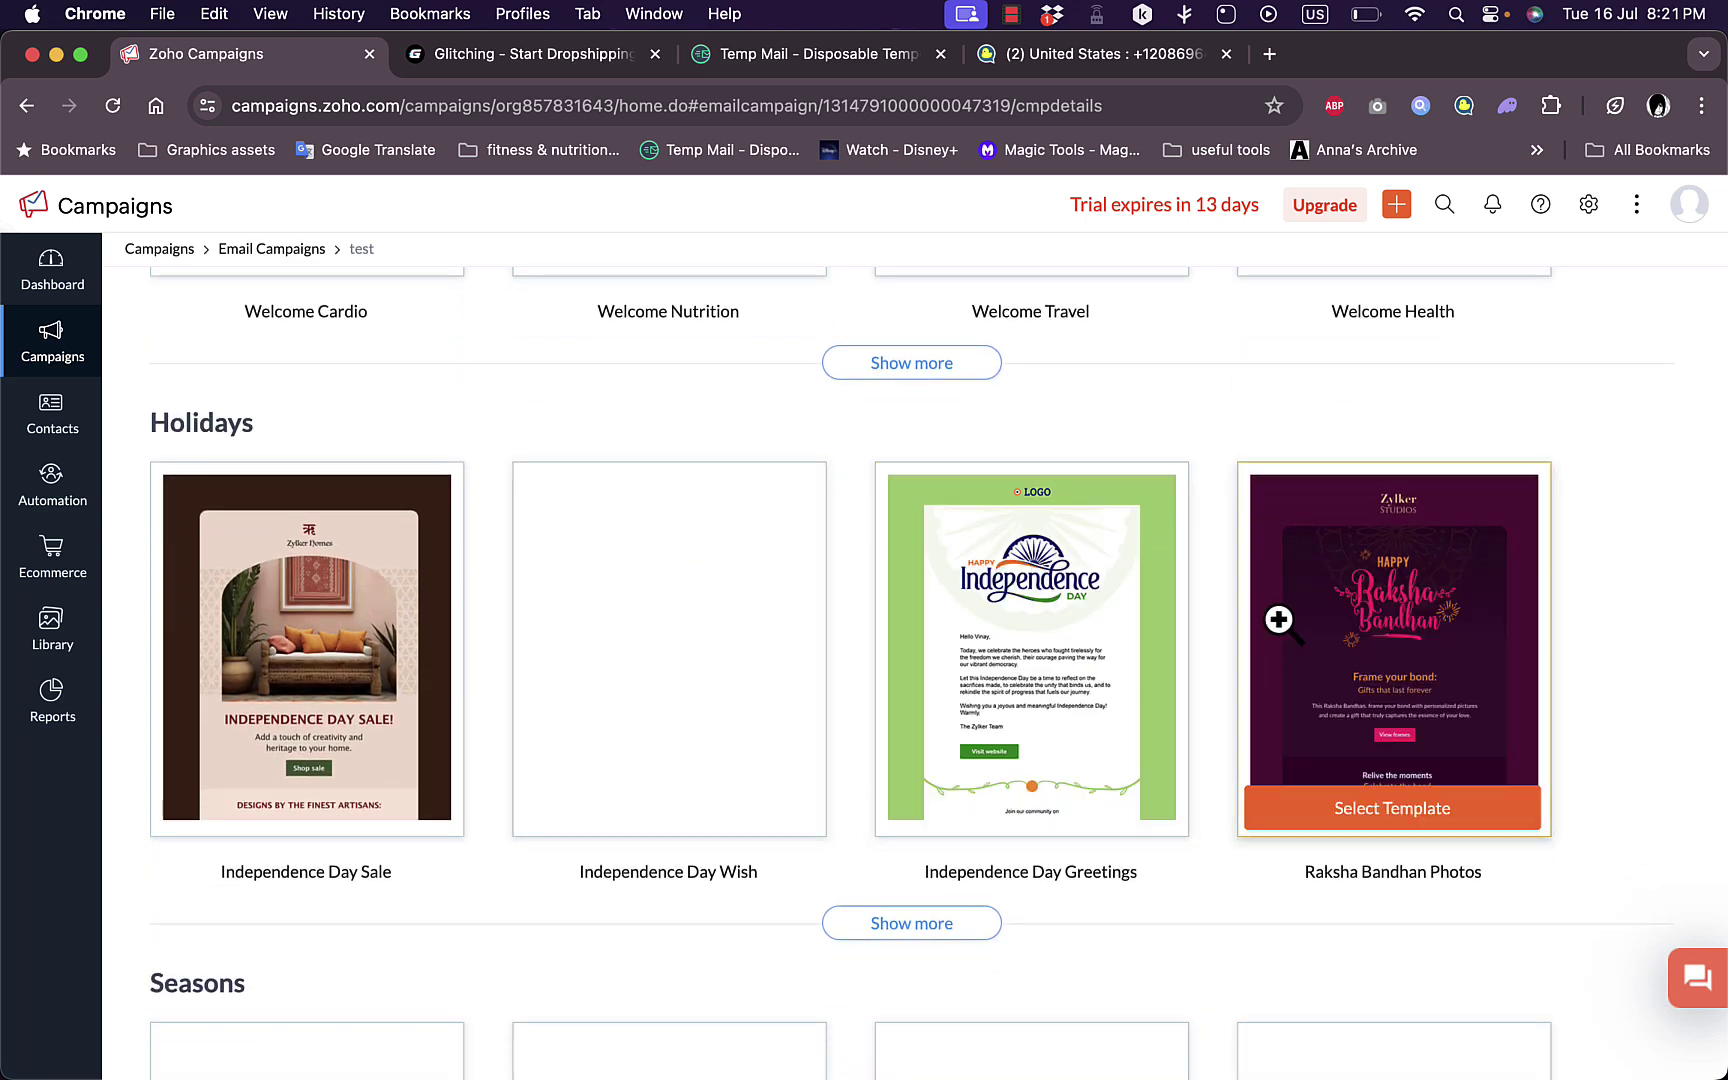
{"action": "left_click", "coordinate": [1410, 825]}
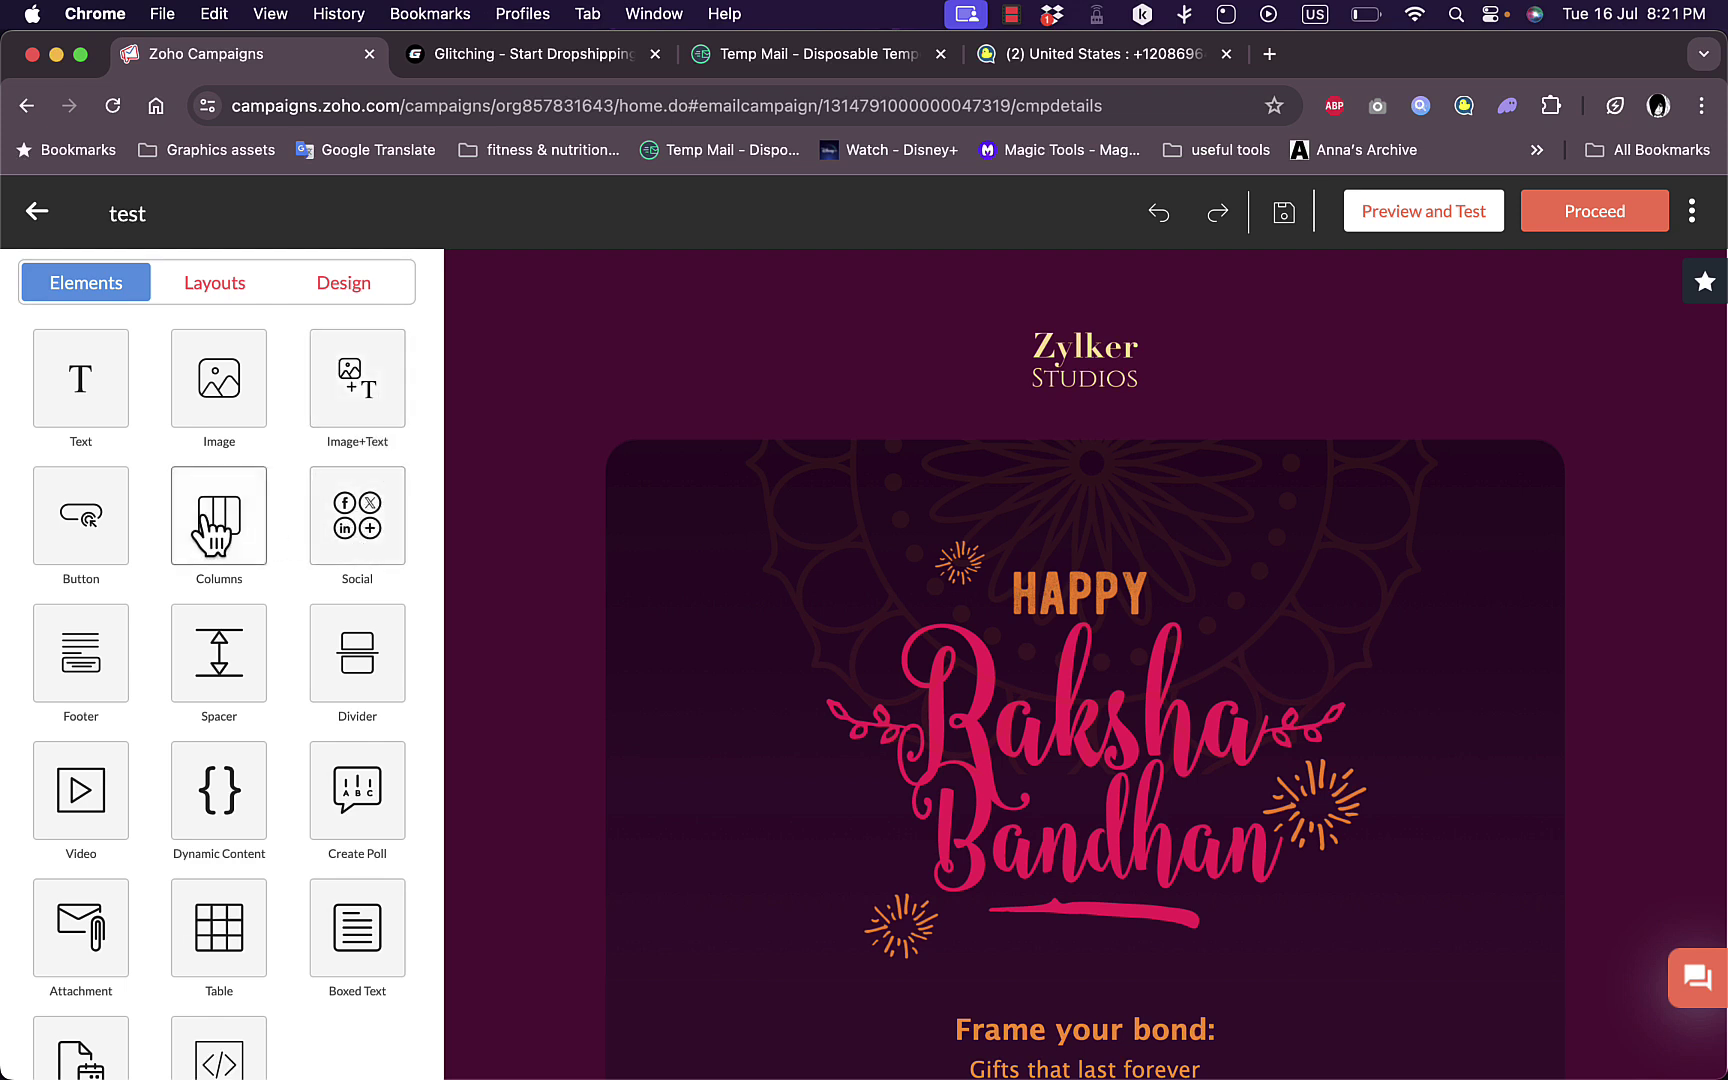
Step: Choose the Button element to show its three button styles
{"action": "scroll", "coordinate": [192, 811], "scroll_direction": "down", "scroll_amount": 2}
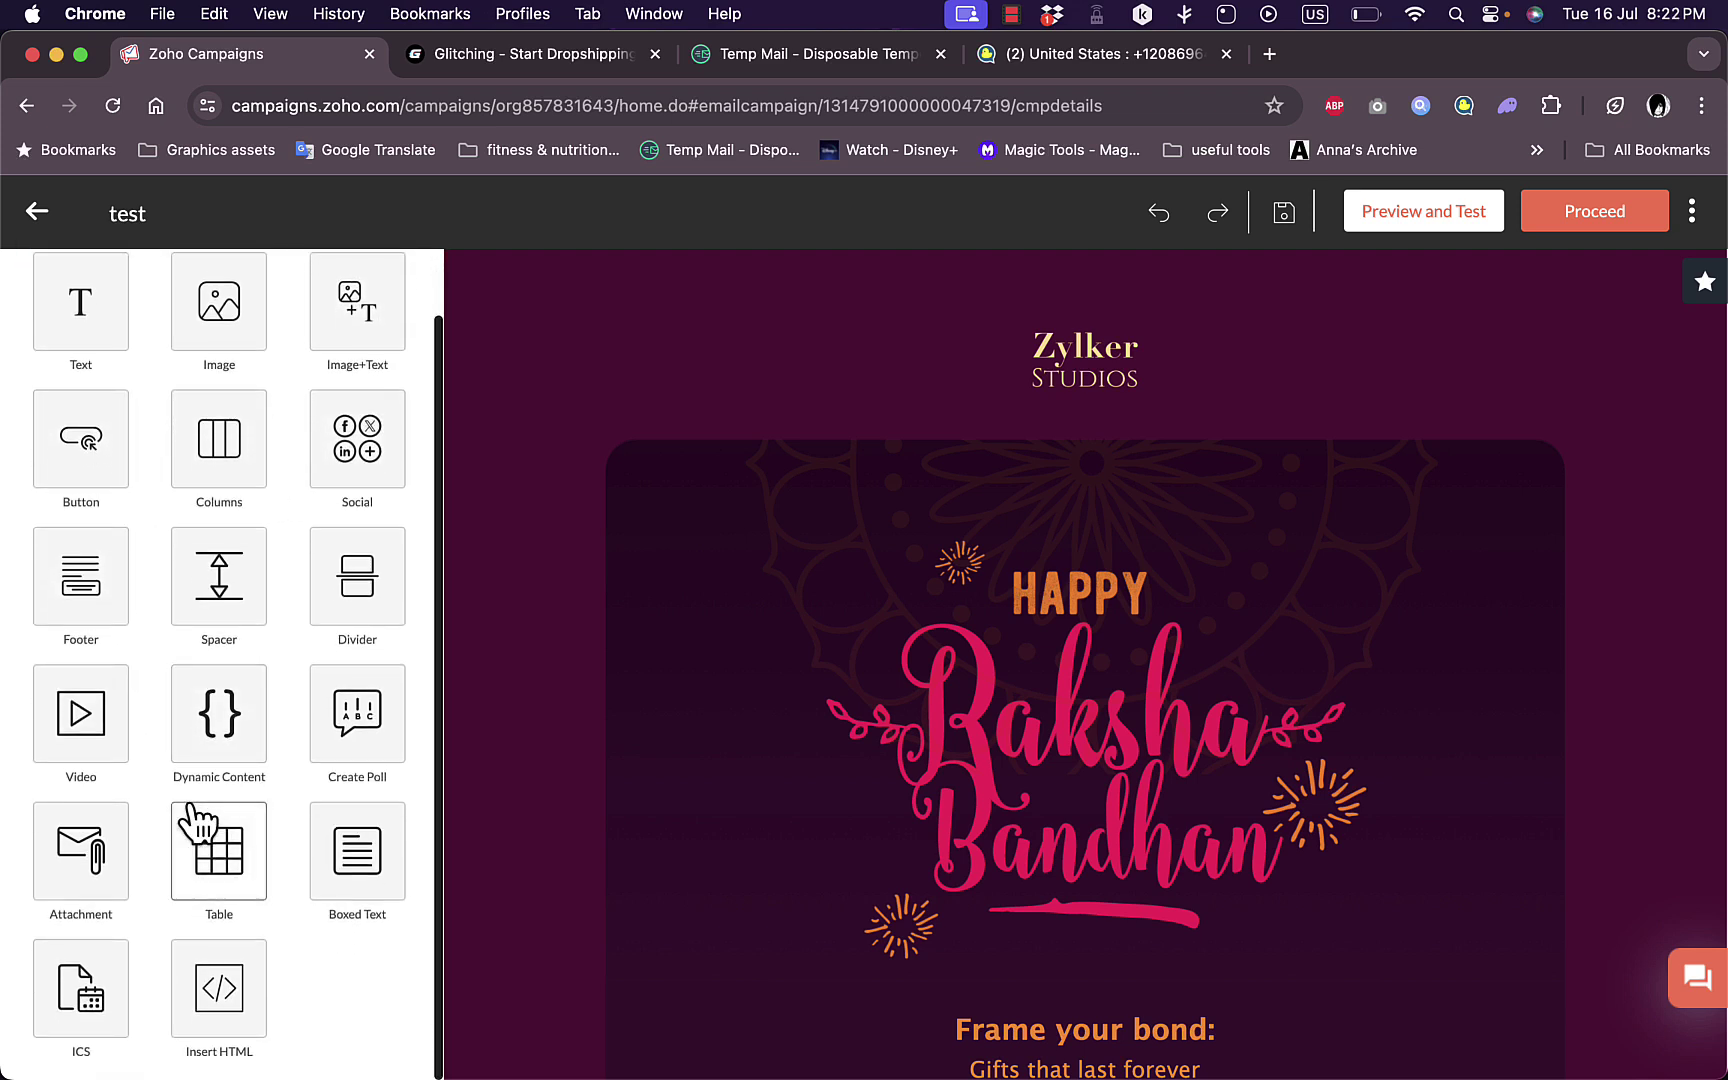
{"action": "scroll", "coordinate": [193, 820], "scroll_direction": "up", "scroll_amount": 2}
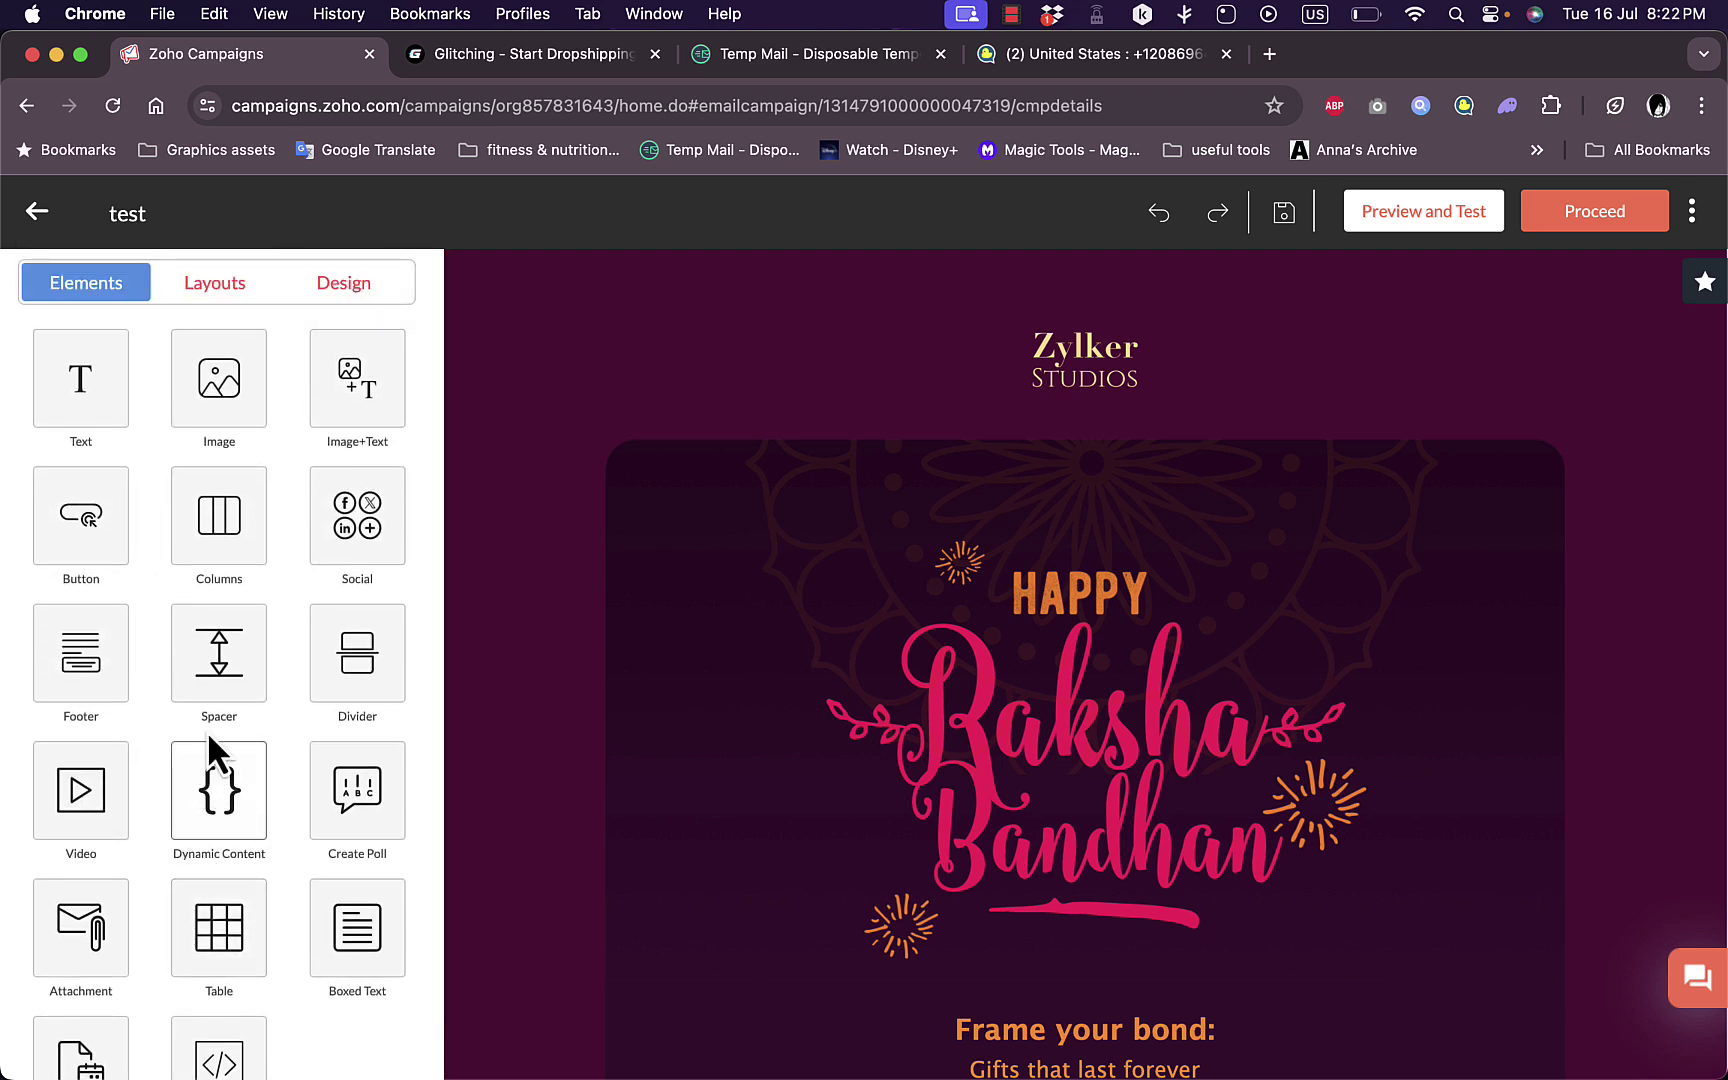
{"action": "left_click", "coordinate": [86, 535]}
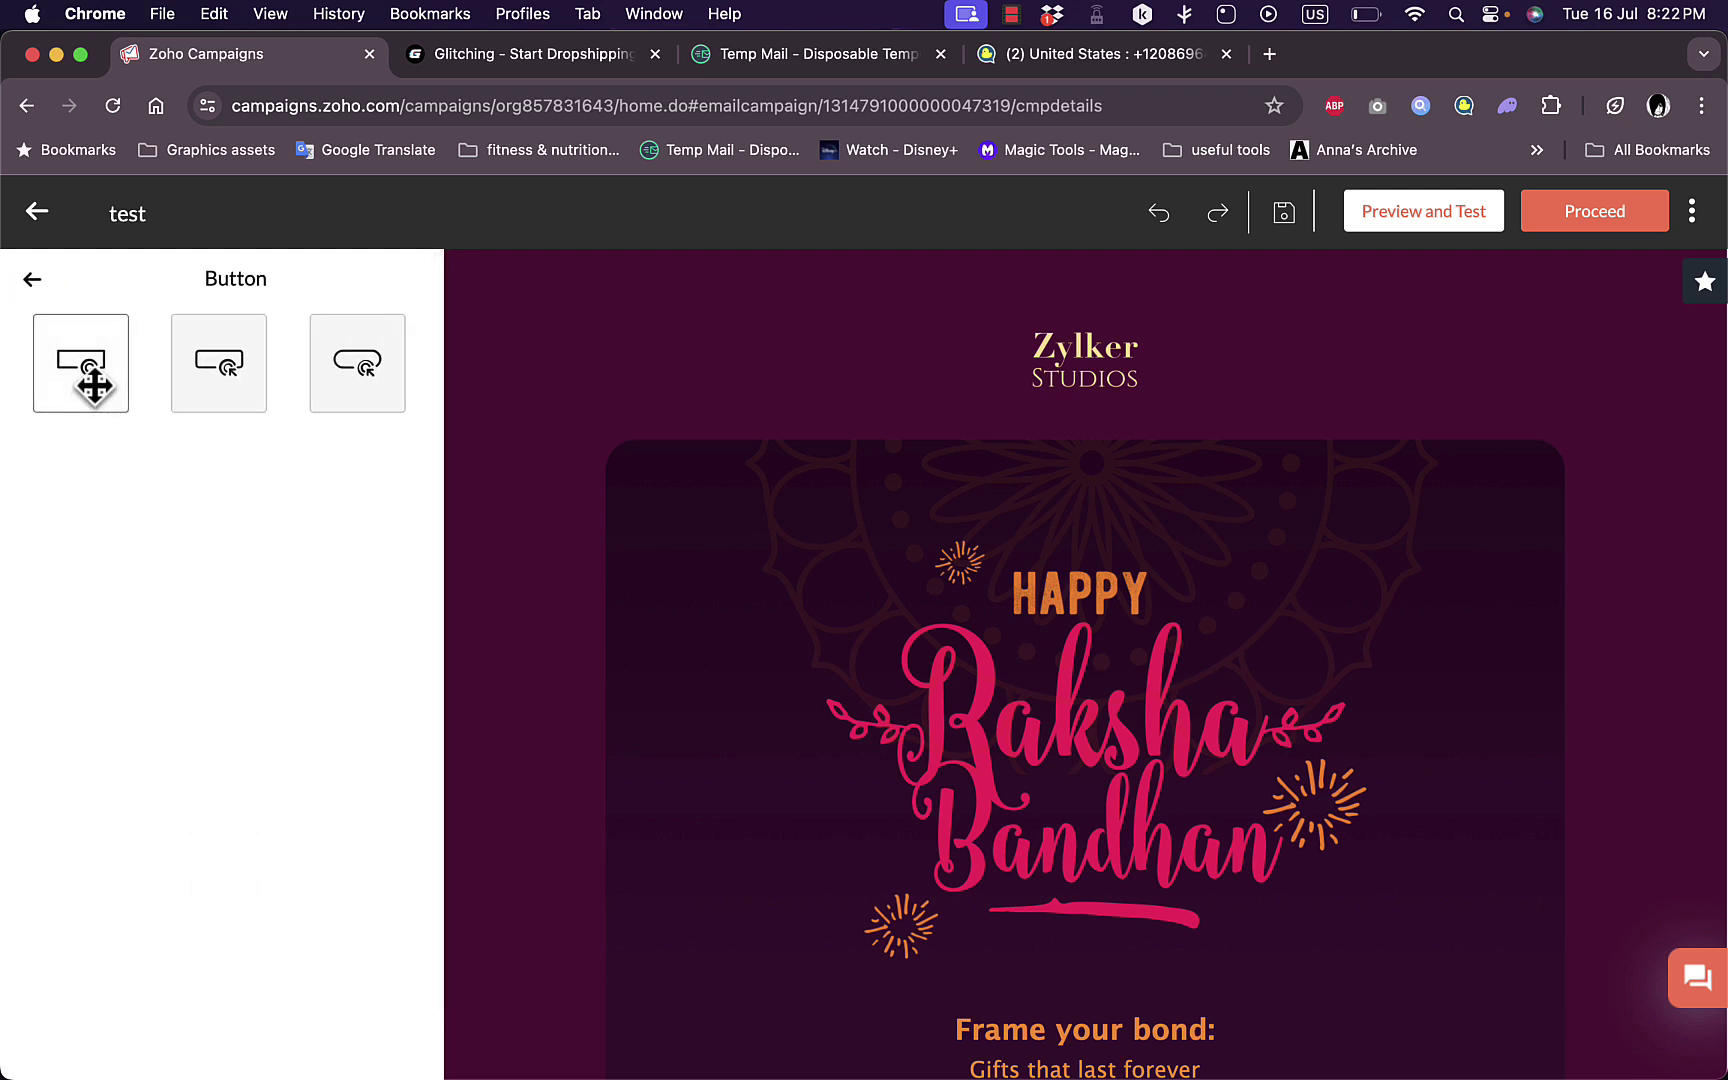
{"action": "left_click", "coordinate": [355, 352]}
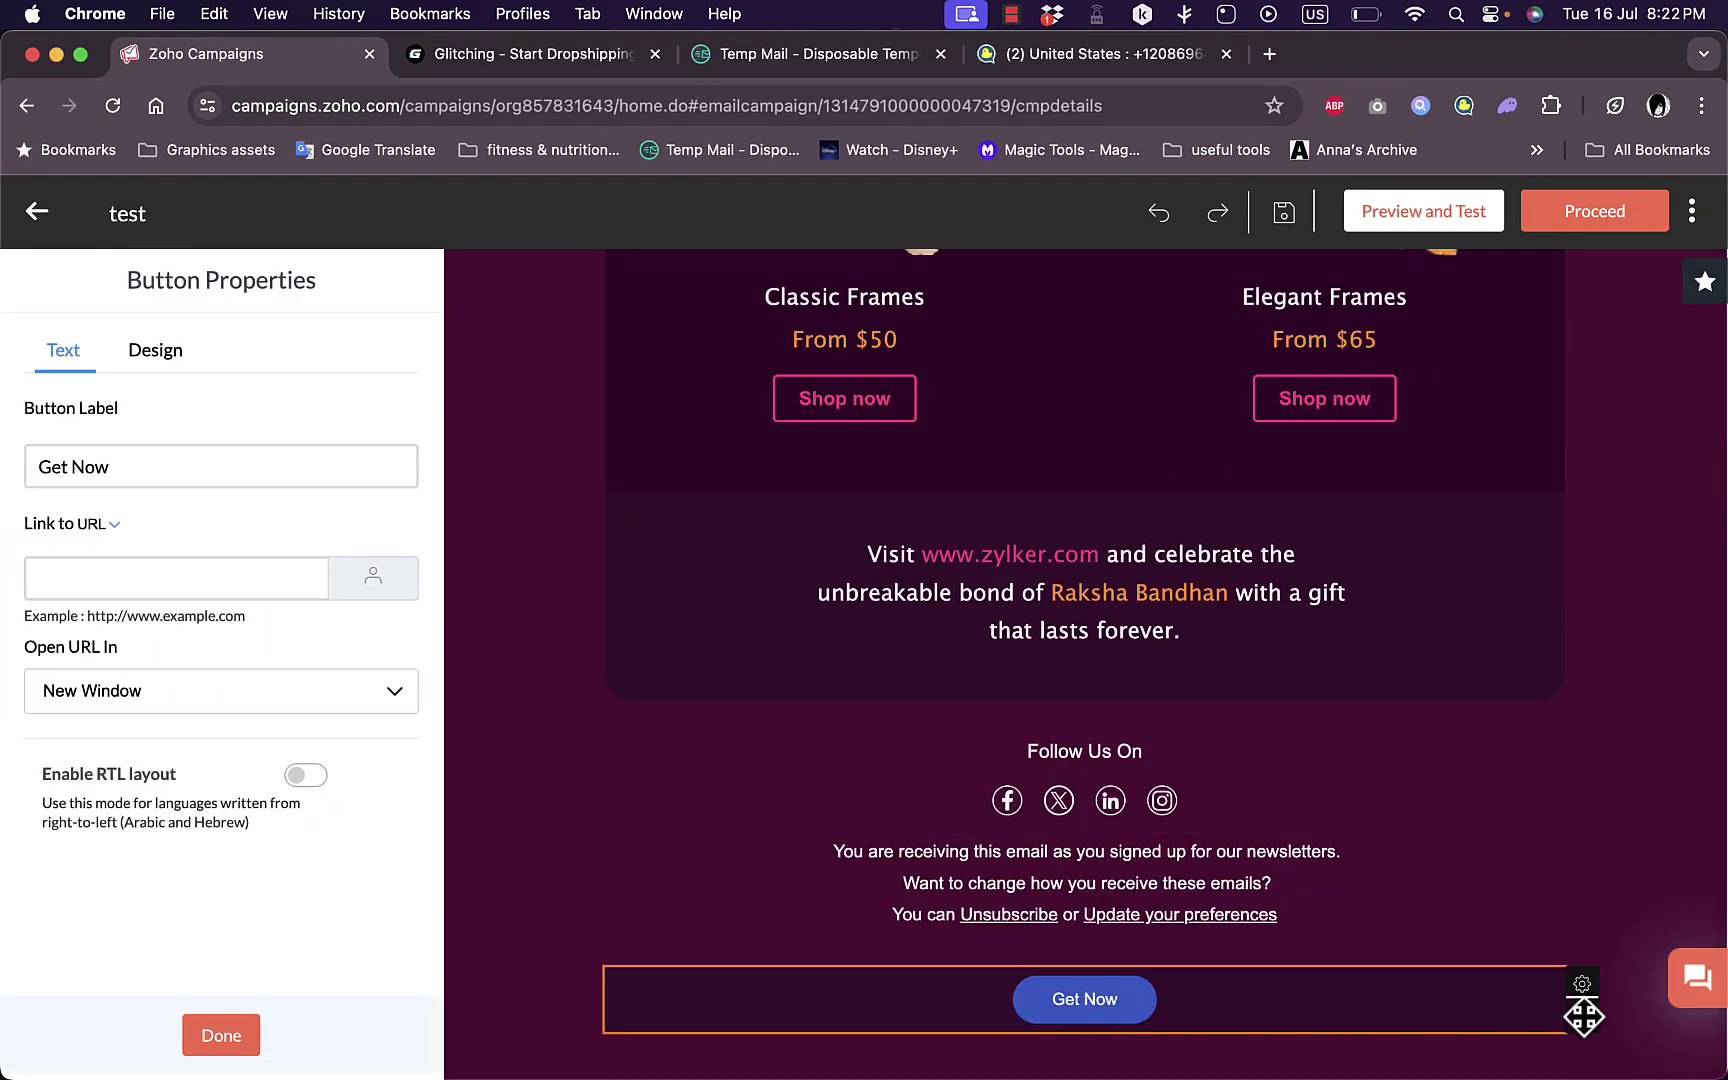
{"action": "left_click_drag", "start_coordinate": [1583, 1017], "coordinate": [1572, 470]}
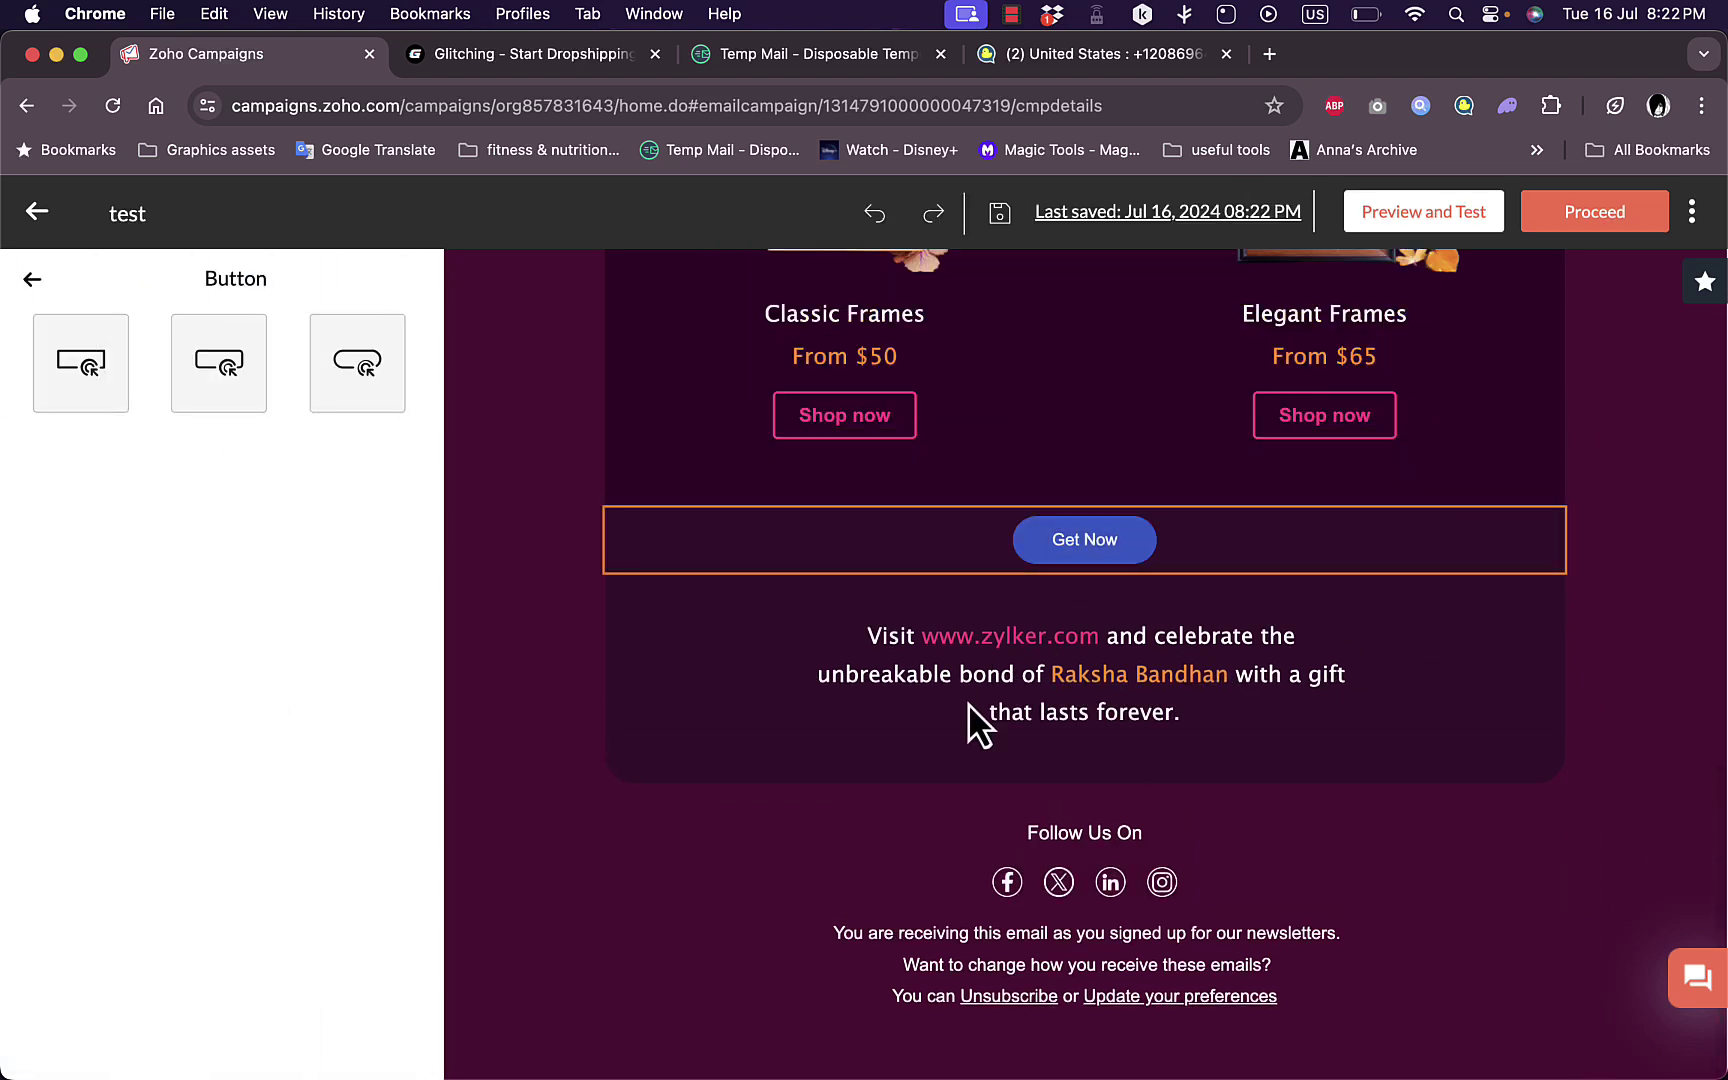
{"action": "left_click", "coordinate": [1118, 545]}
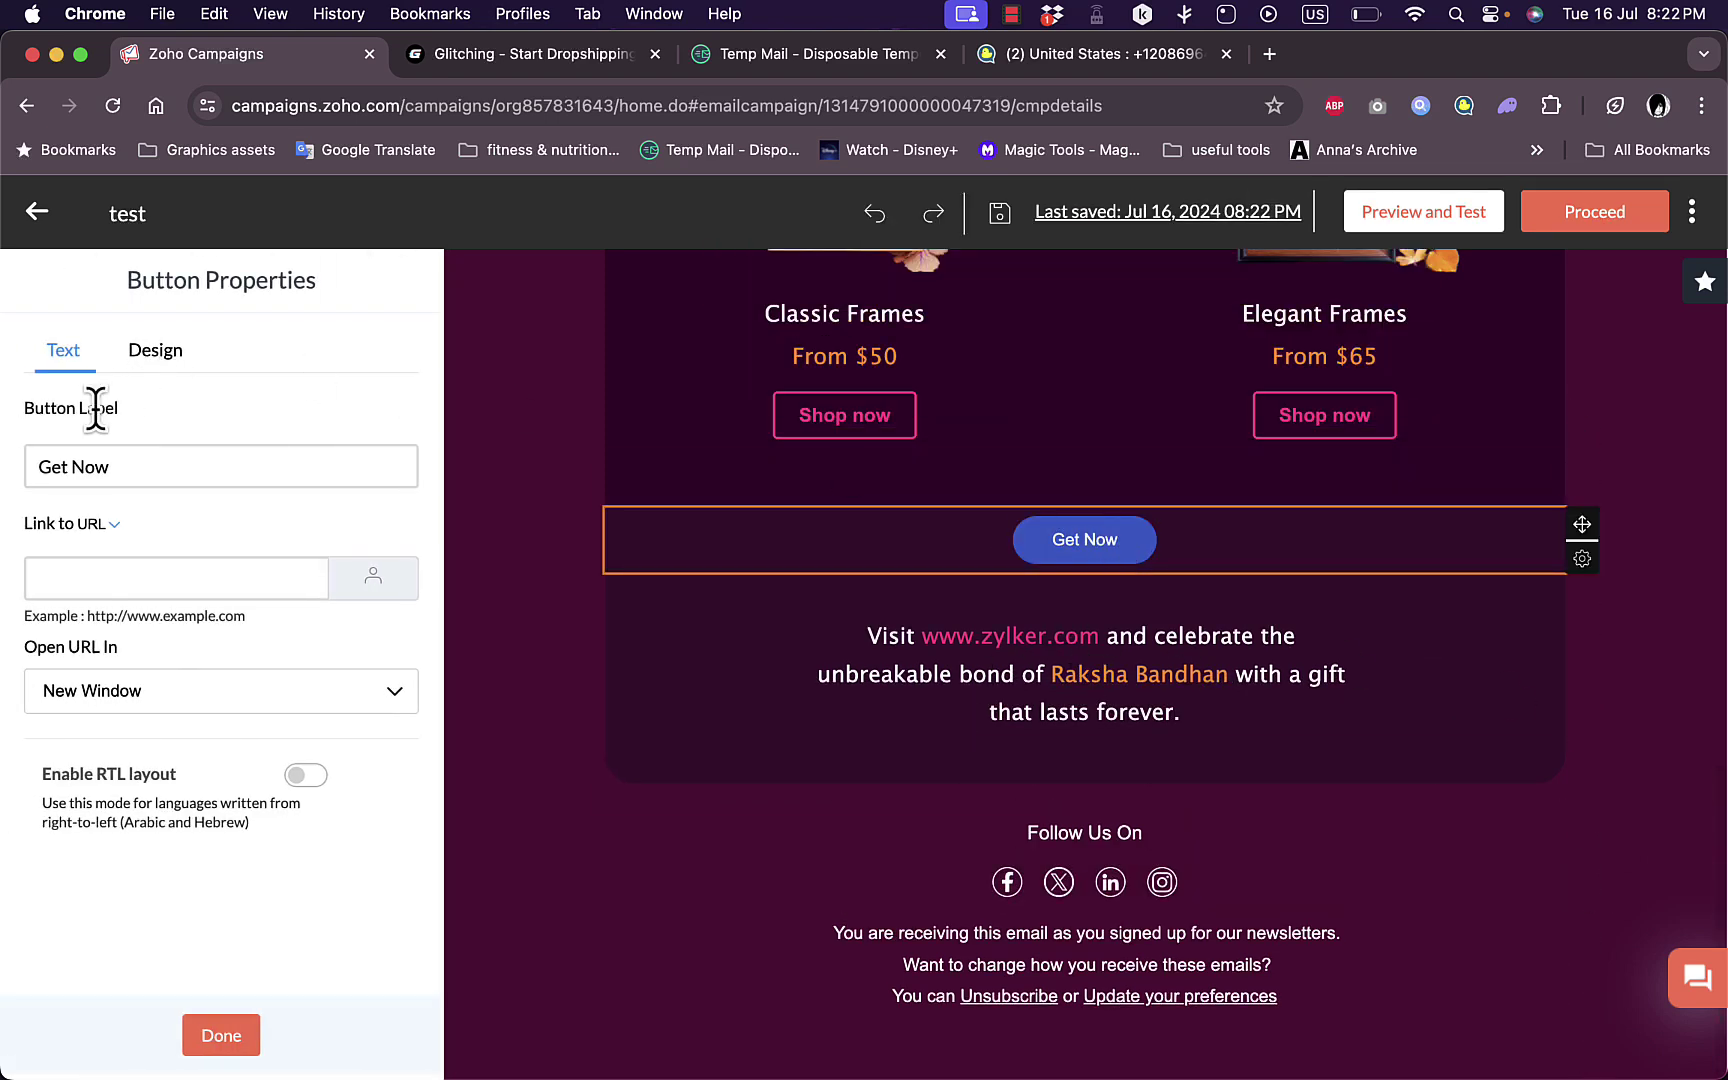
{"action": "double_click", "coordinate": [110, 470]}
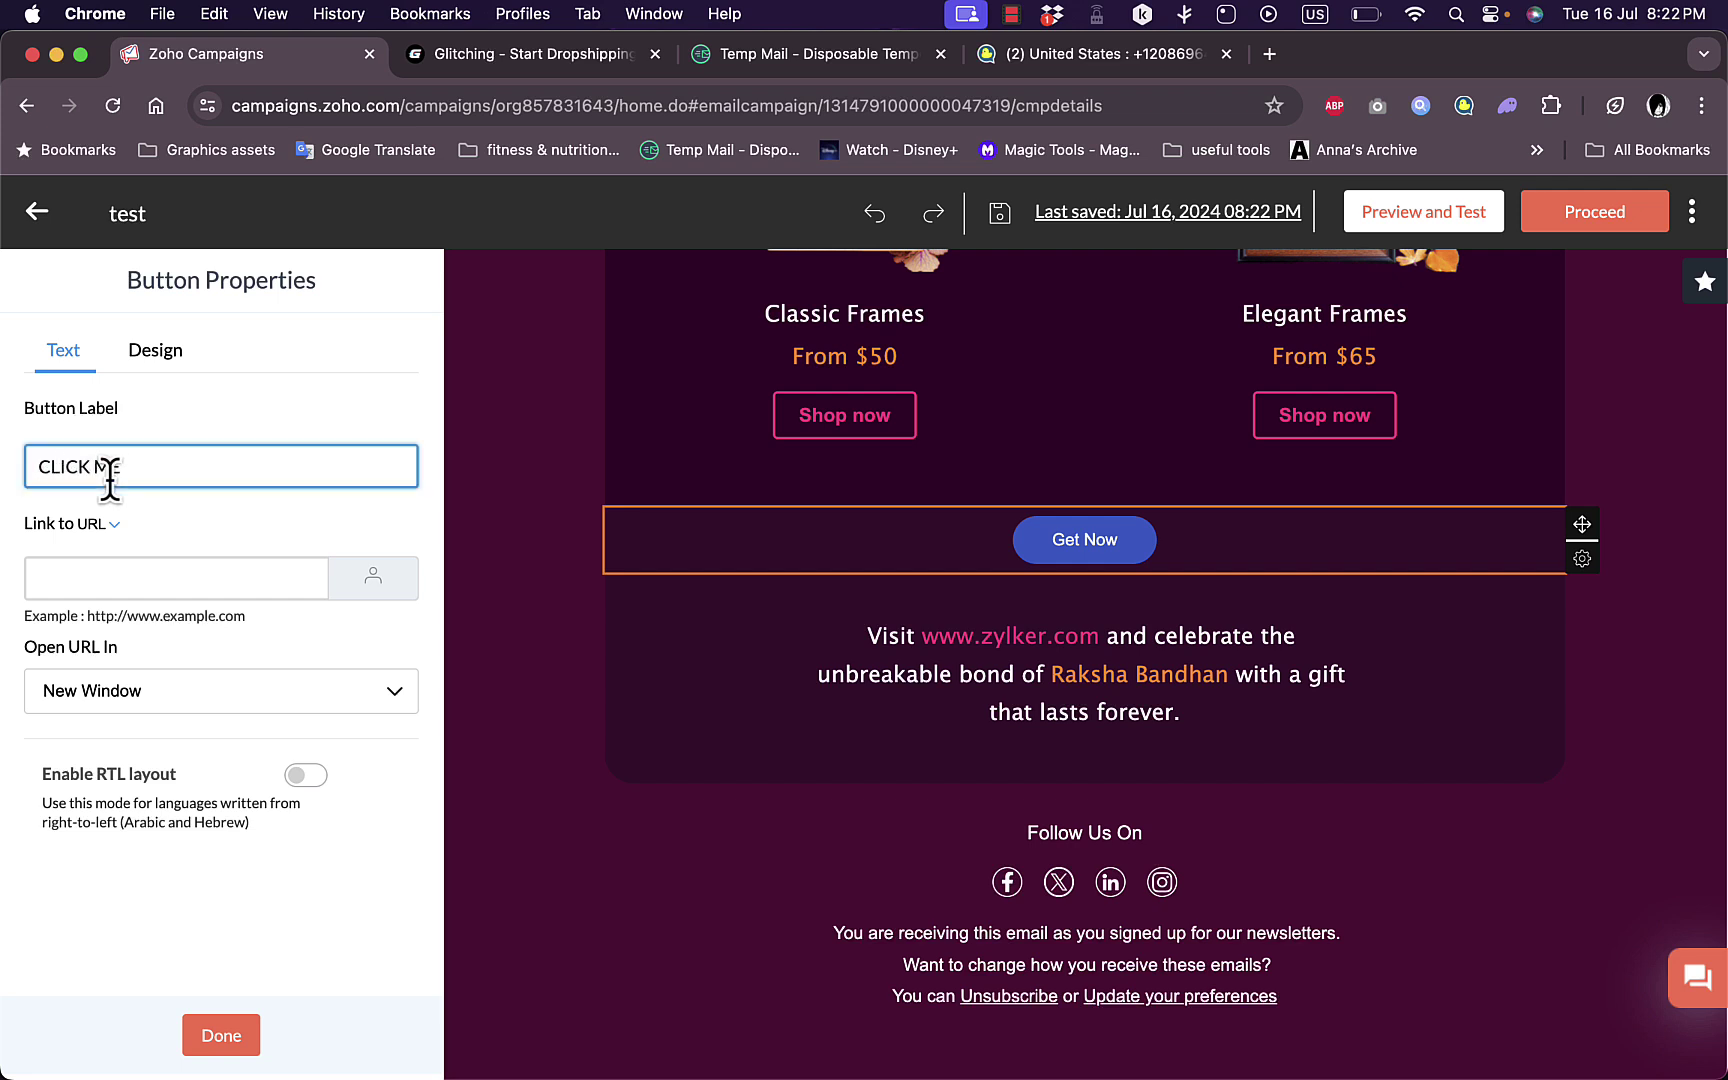
{"action": "left_click", "coordinate": [149, 571]}
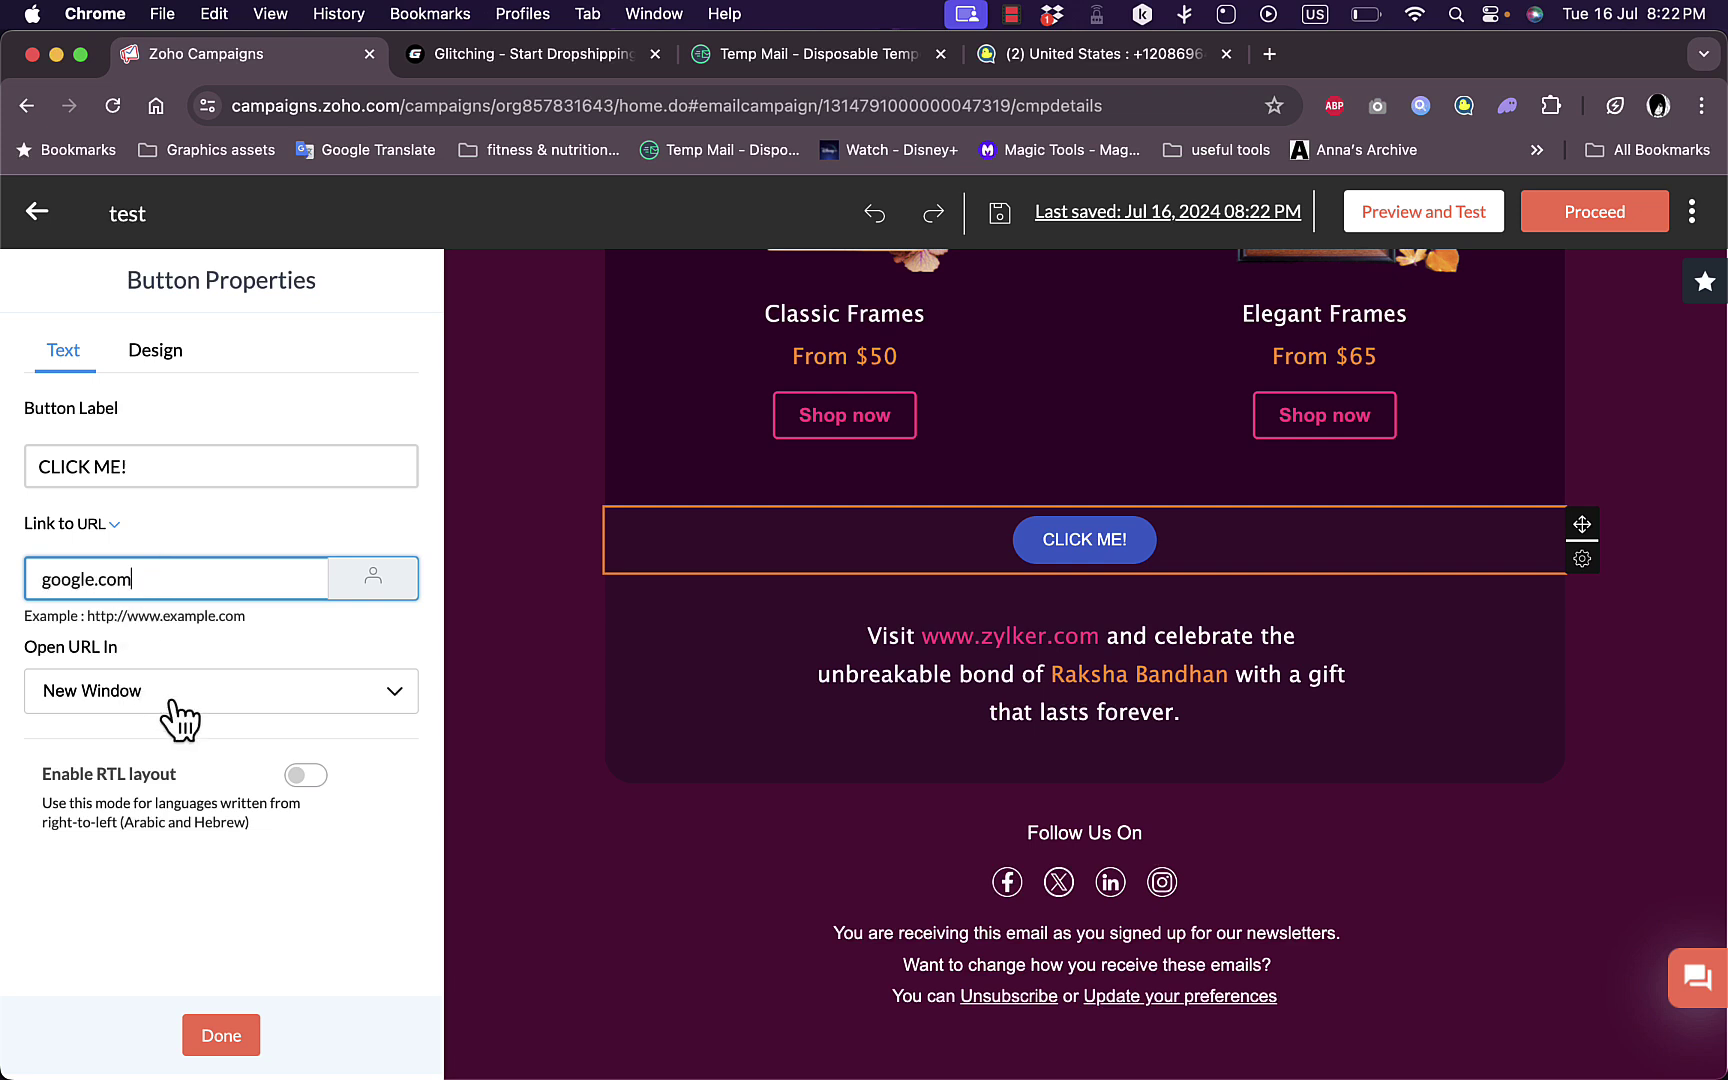
{"action": "left_click", "coordinate": [386, 699]}
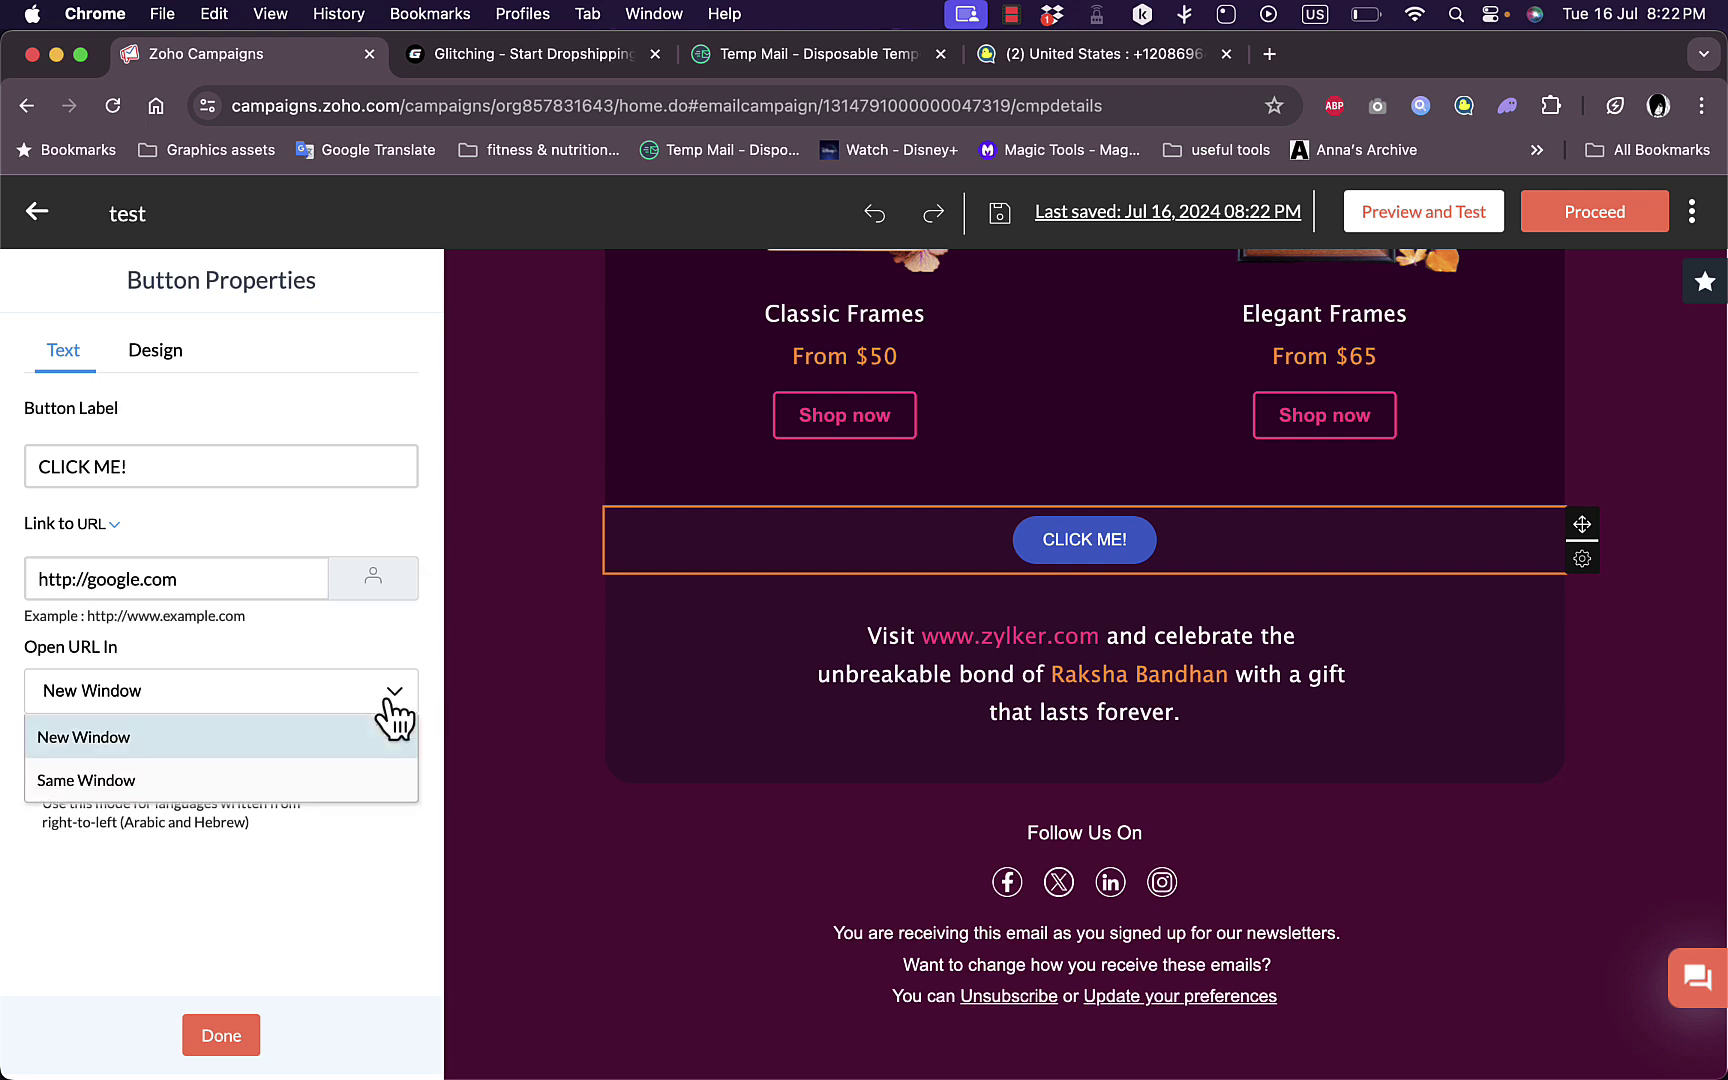
{"action": "left_click", "coordinate": [385, 700]}
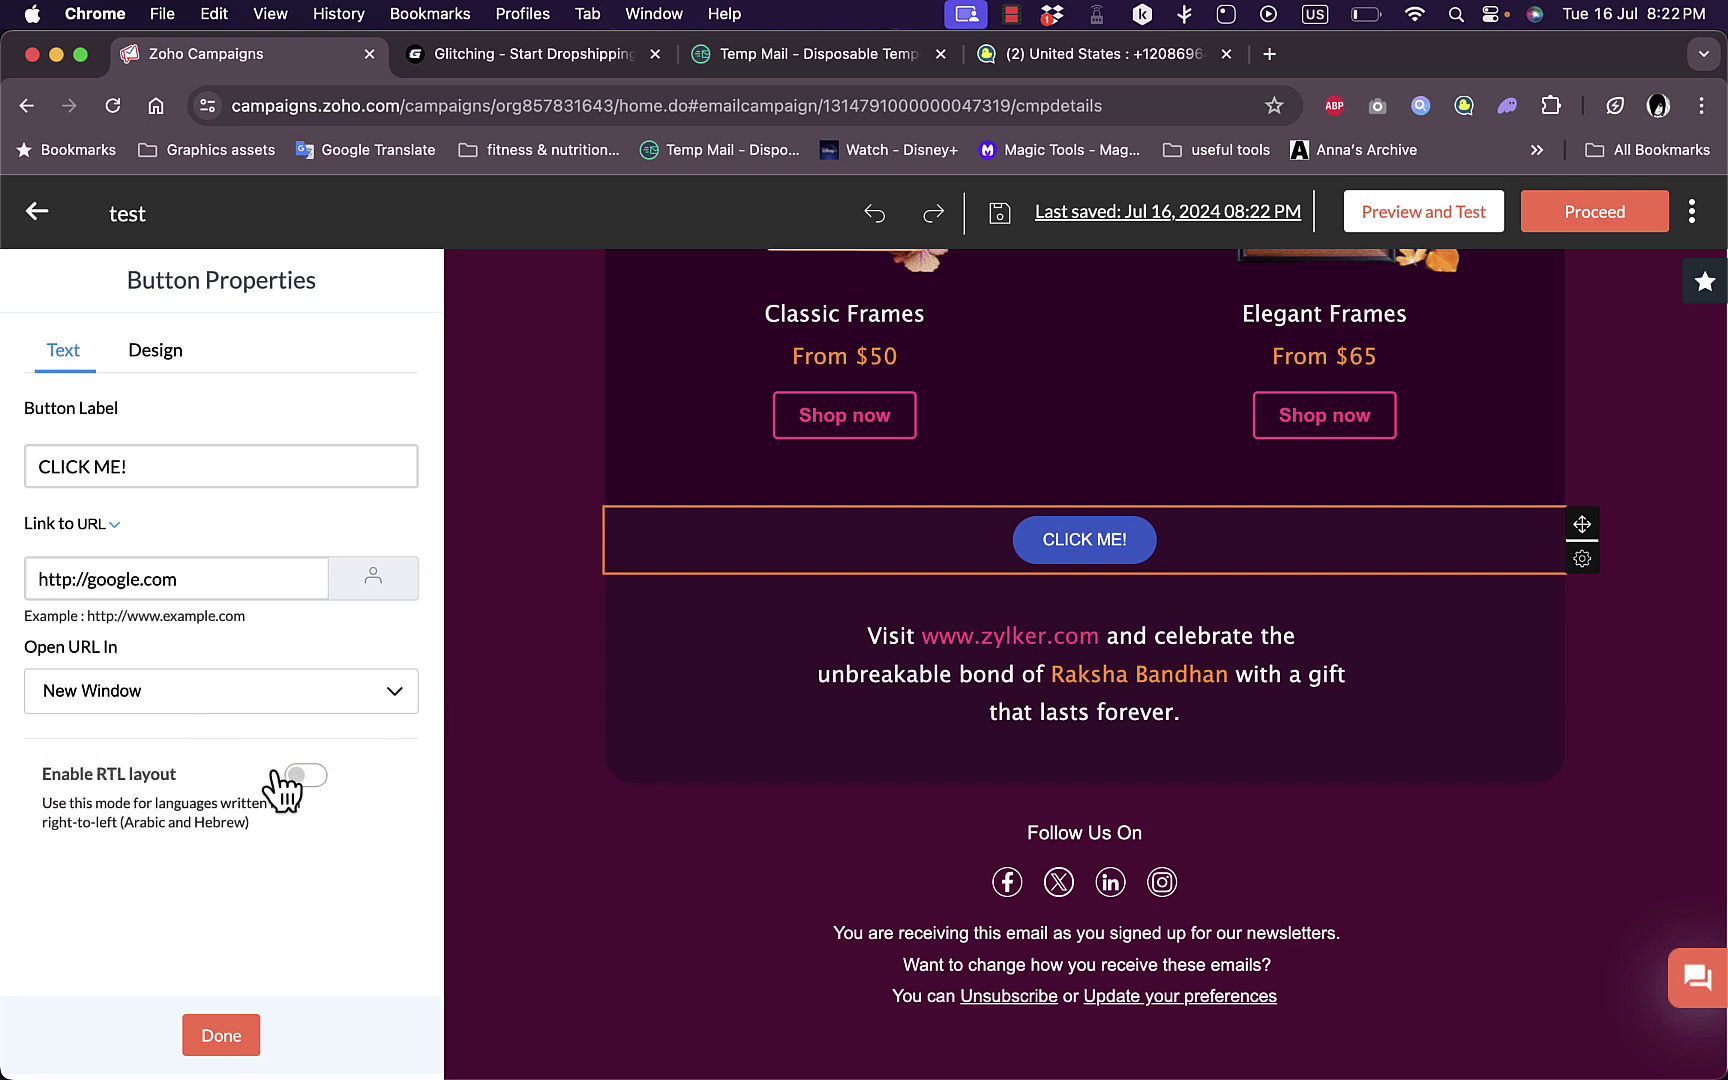
Step: Style the button with black #000000 Arial label text on a red #fe0713 fill
{"action": "left_click", "coordinate": [156, 350]}
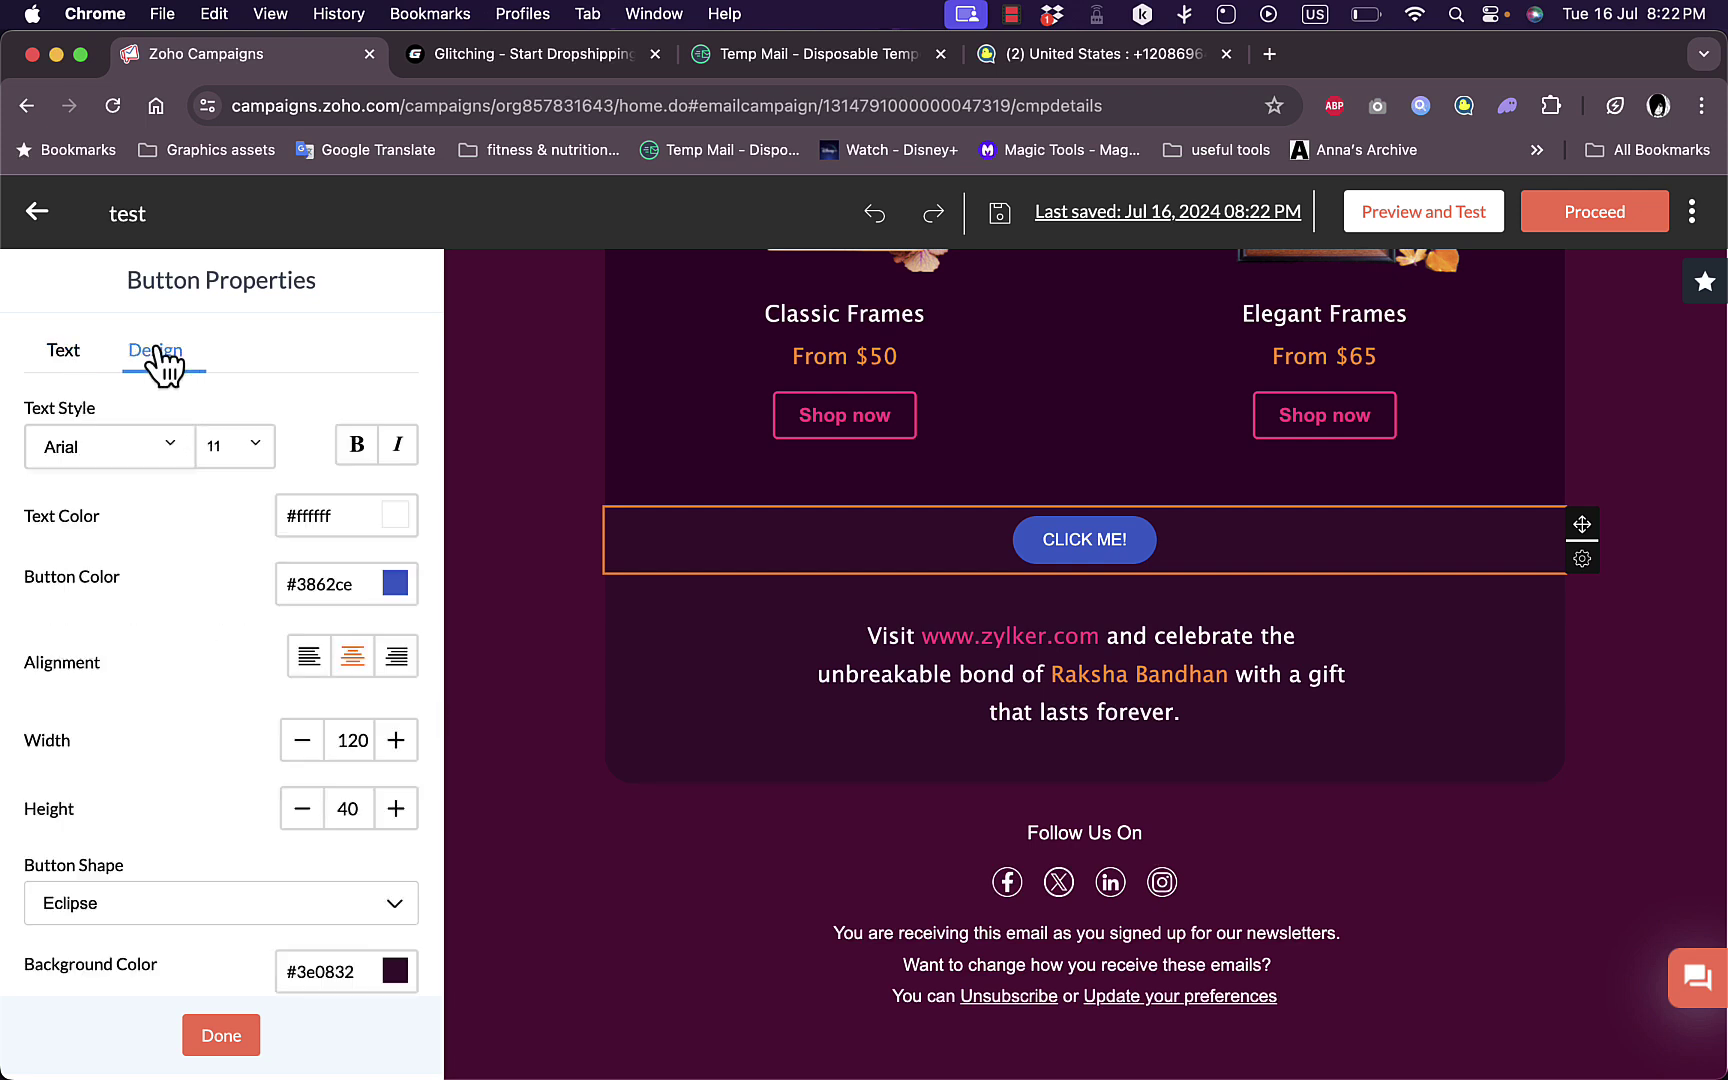
{"action": "left_click", "coordinate": [160, 452]}
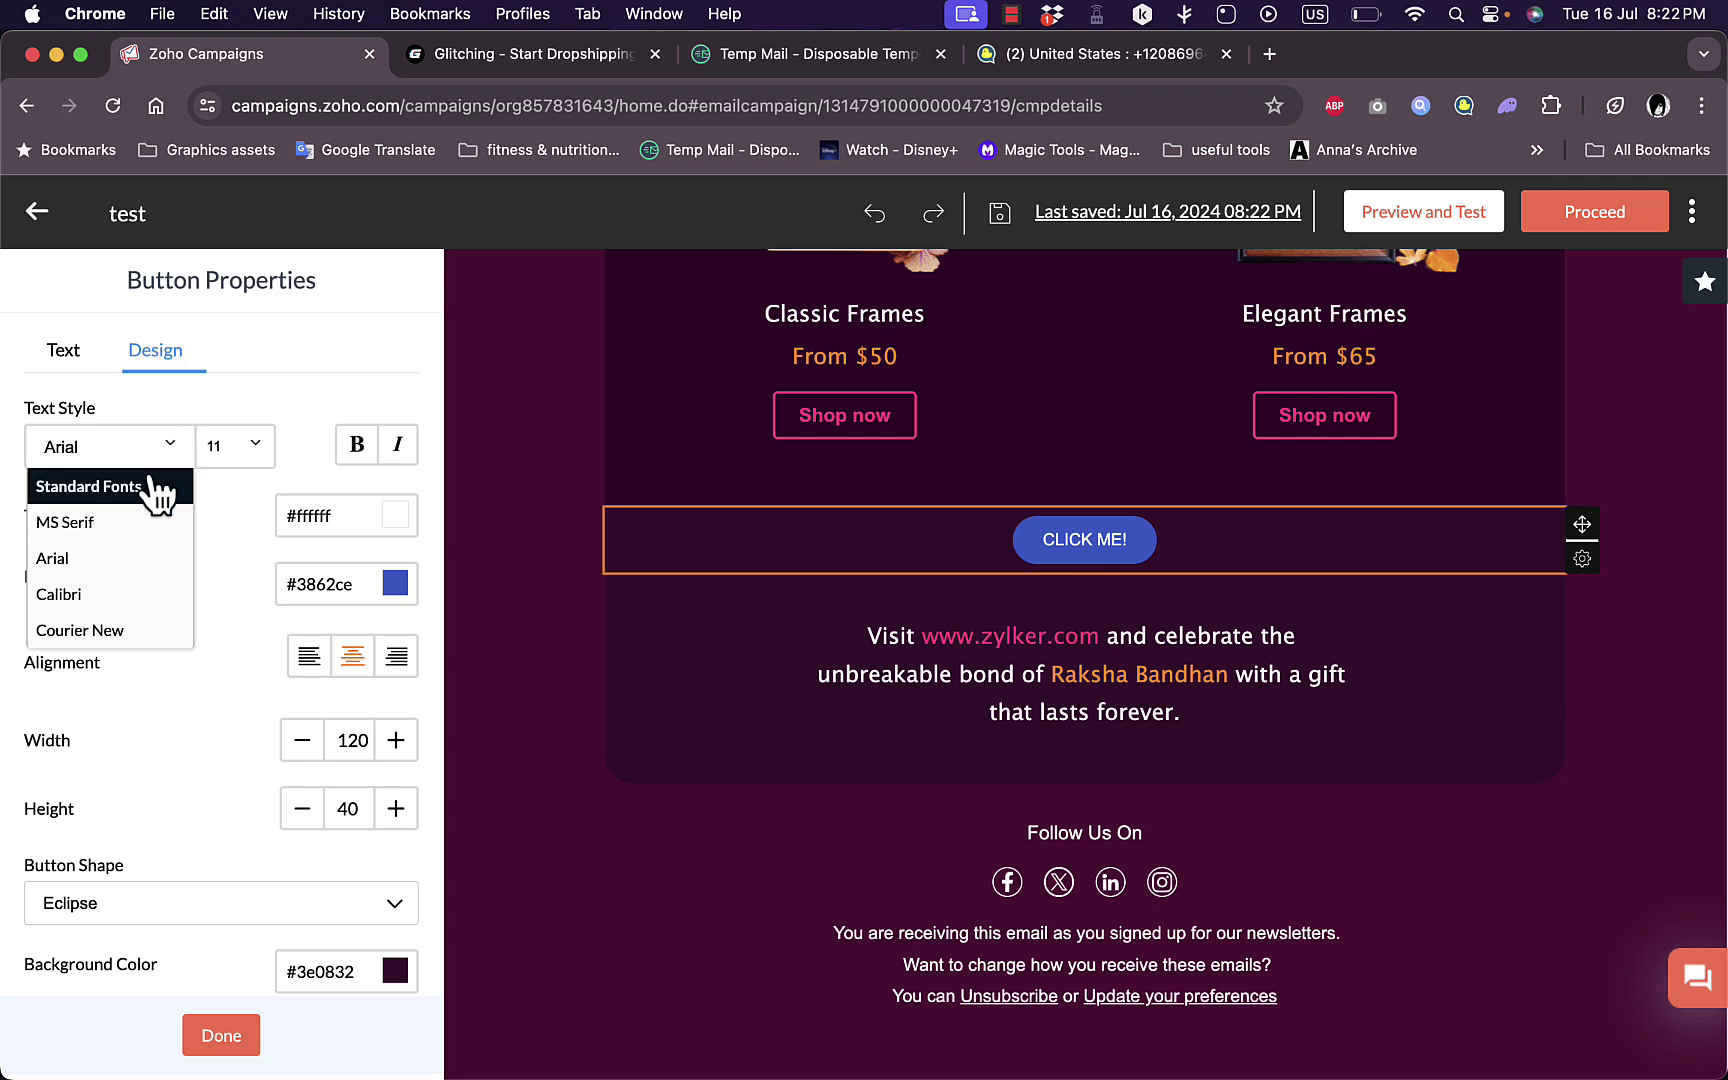
{"action": "left_click", "coordinate": [85, 560]}
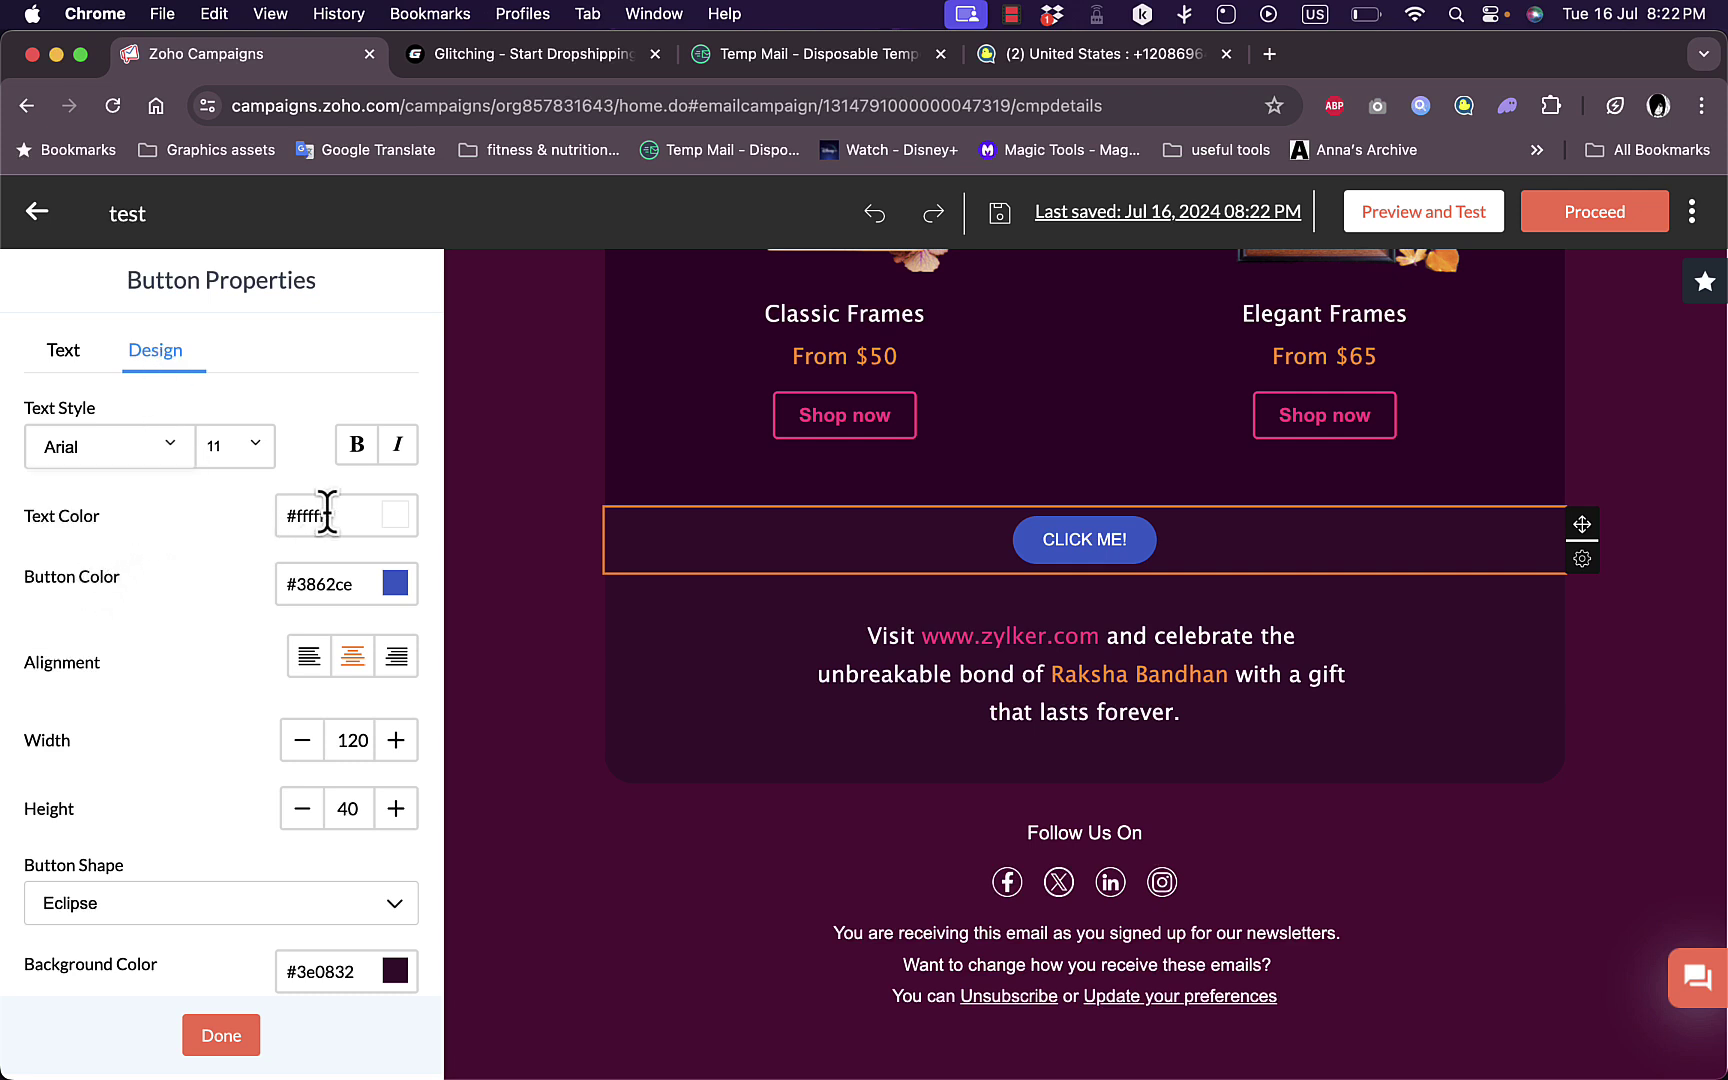
{"action": "left_click", "coordinate": [392, 528]}
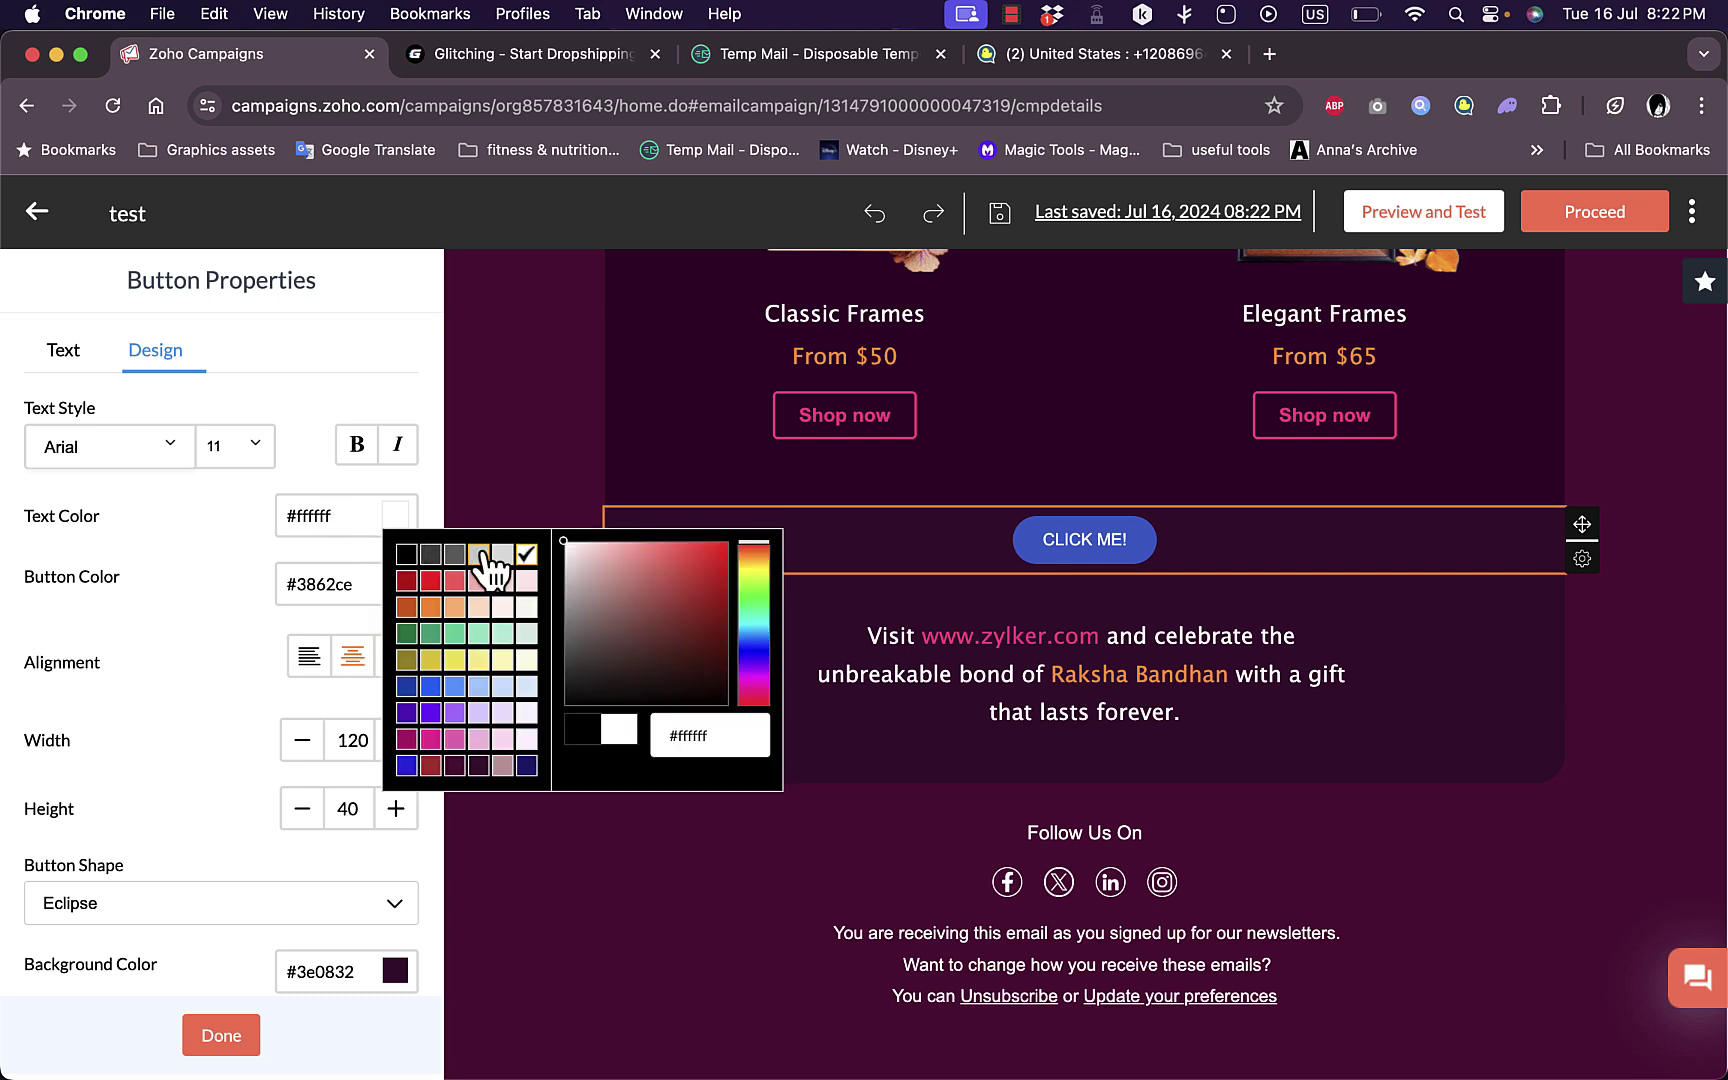
{"action": "left_click", "coordinate": [405, 554]}
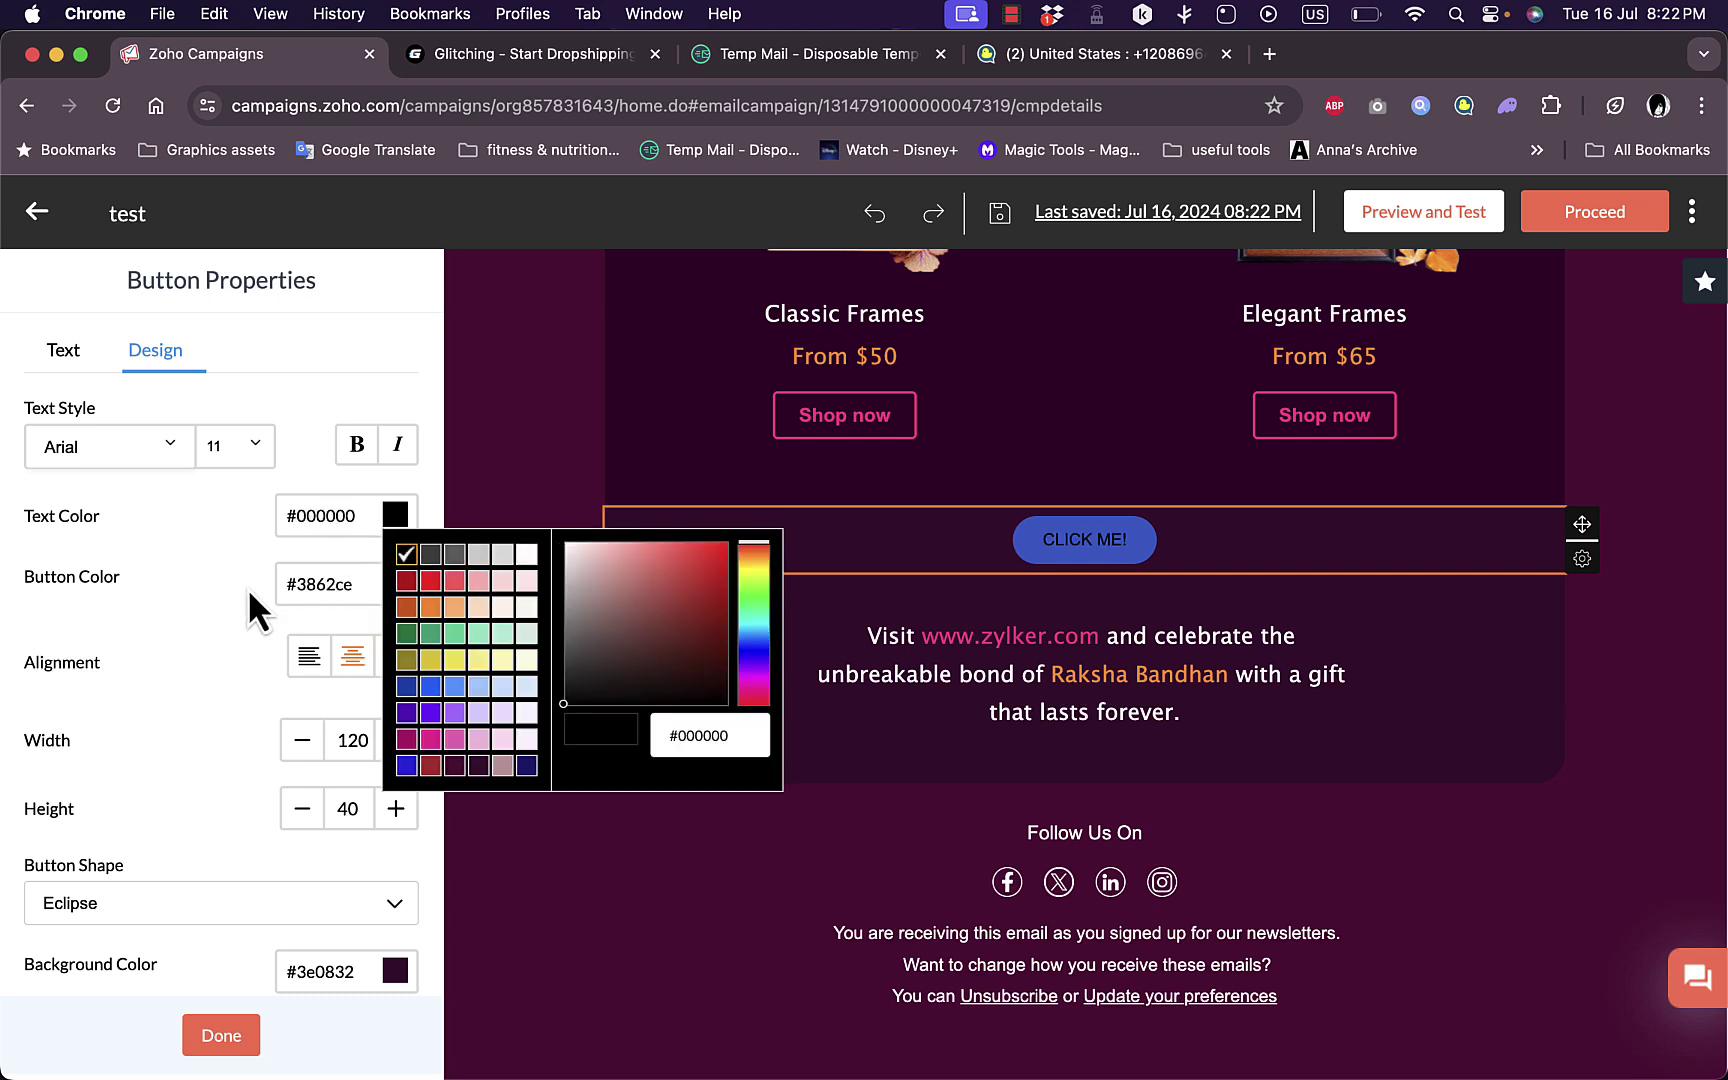
{"action": "left_click", "coordinate": [247, 587]}
{"action": "left_click", "coordinate": [396, 584]}
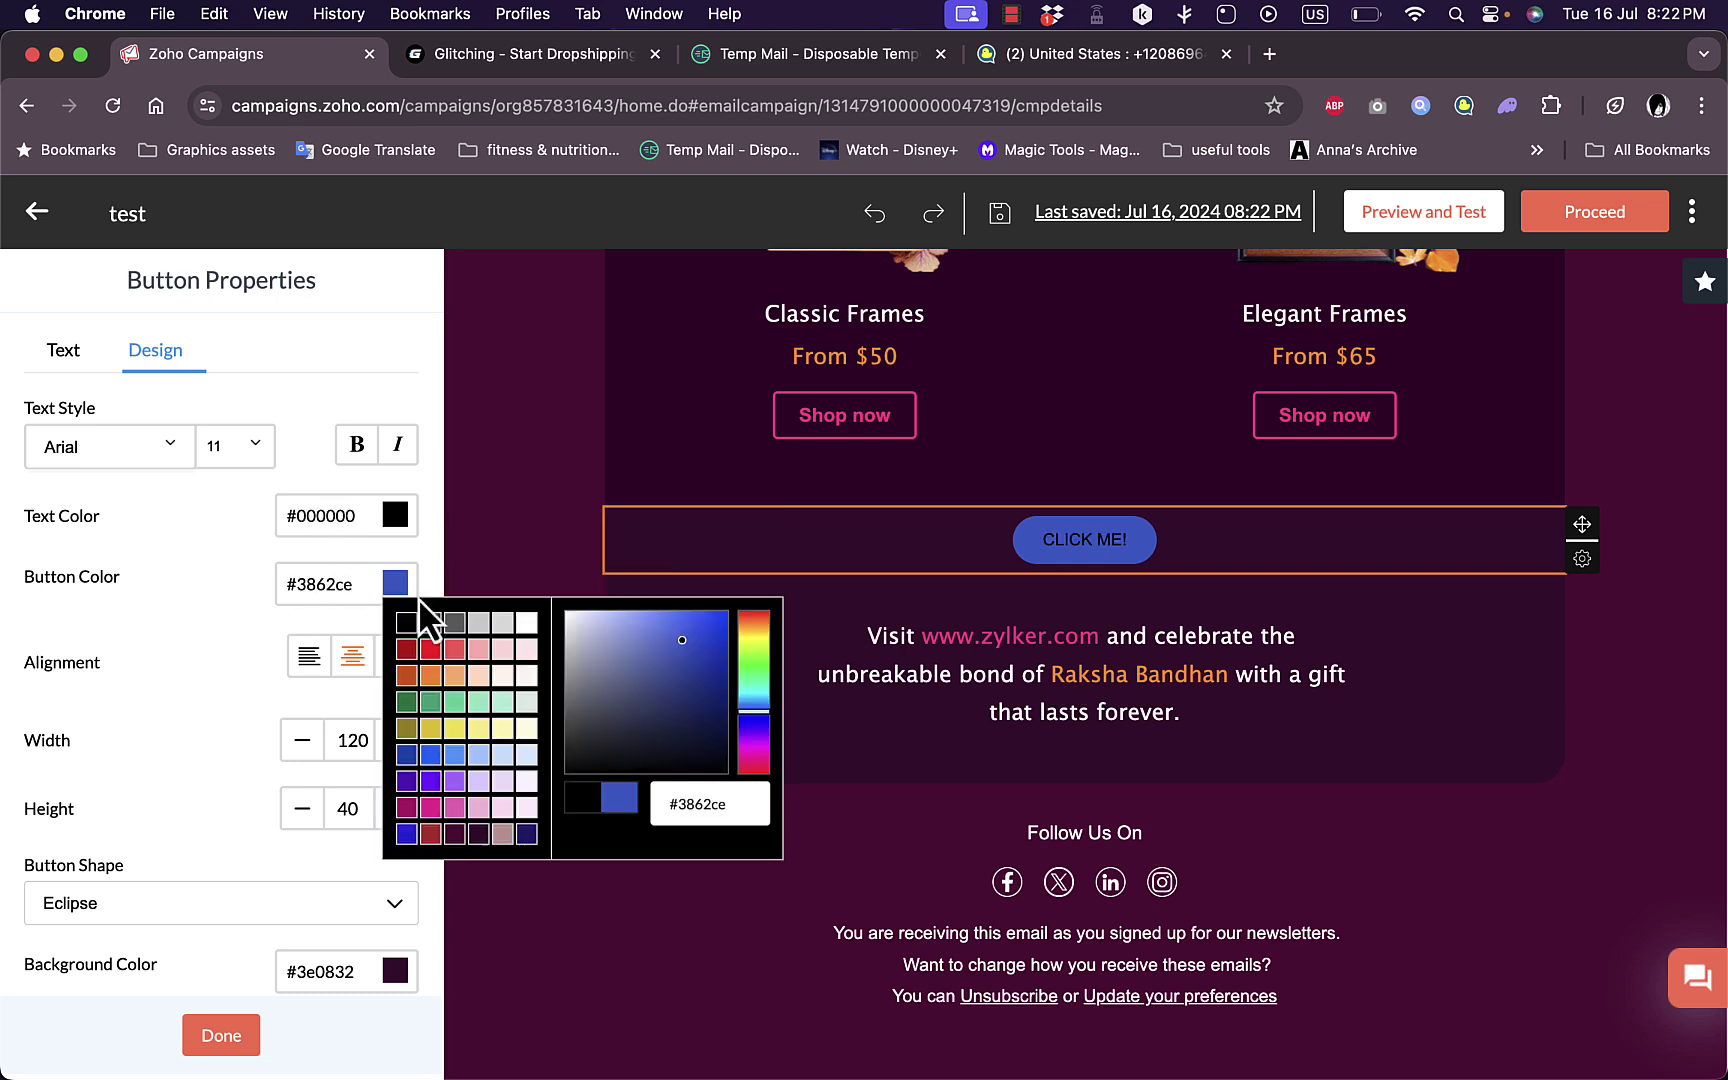
{"action": "left_click", "coordinate": [432, 649]}
{"action": "left_click", "coordinate": [233, 653]}
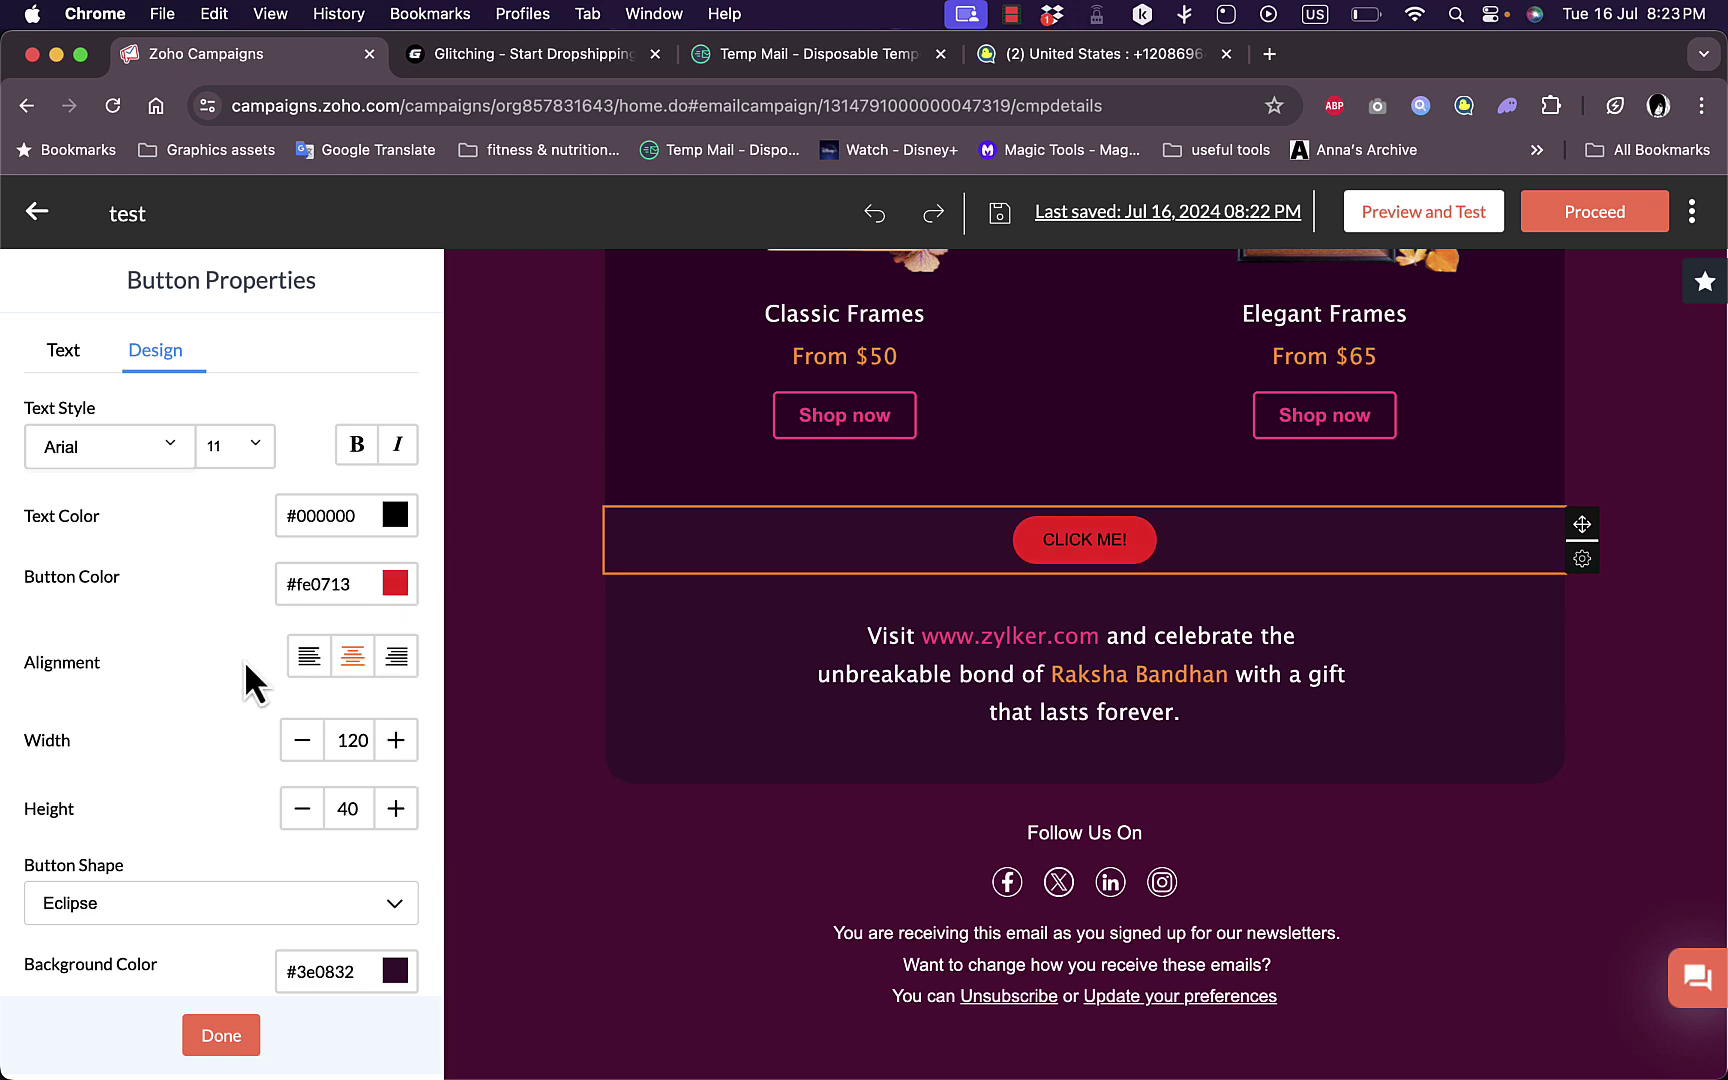
{"action": "scroll", "coordinate": [221, 796], "scroll_direction": "down", "scroll_amount": 5}
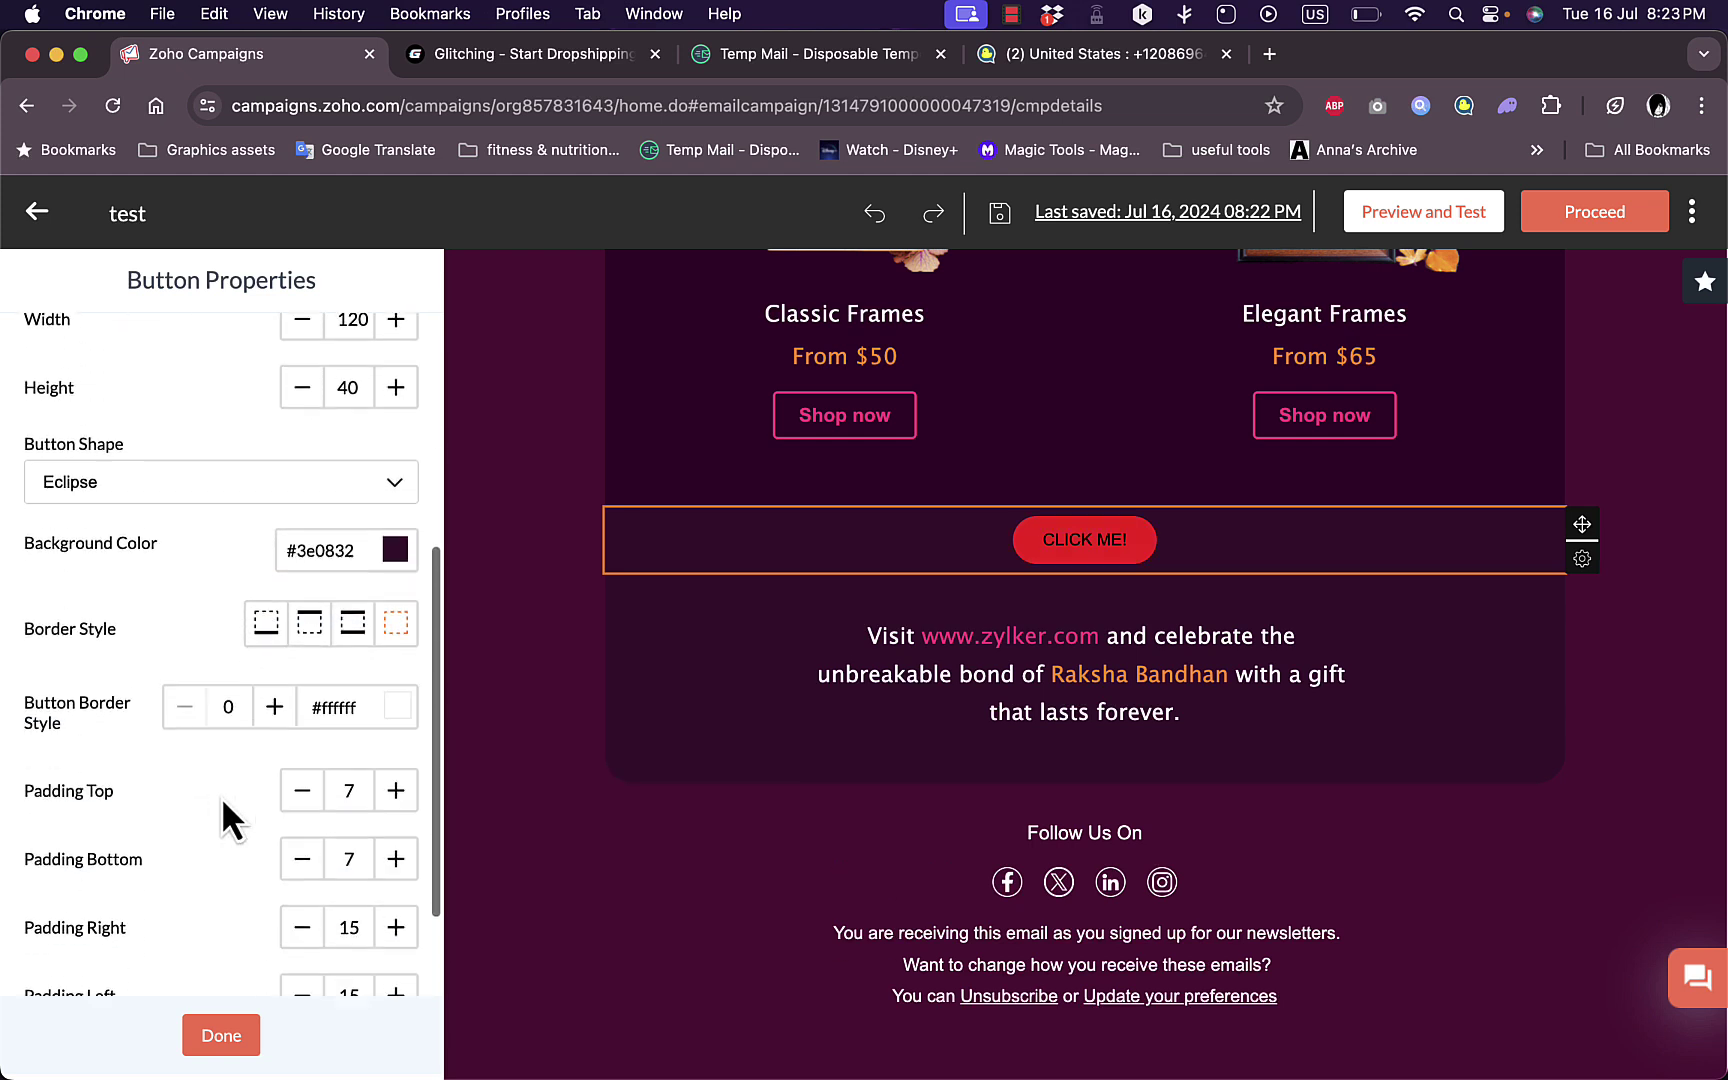
{"action": "scroll", "coordinate": [221, 796], "scroll_direction": "up", "scroll_amount": 5}
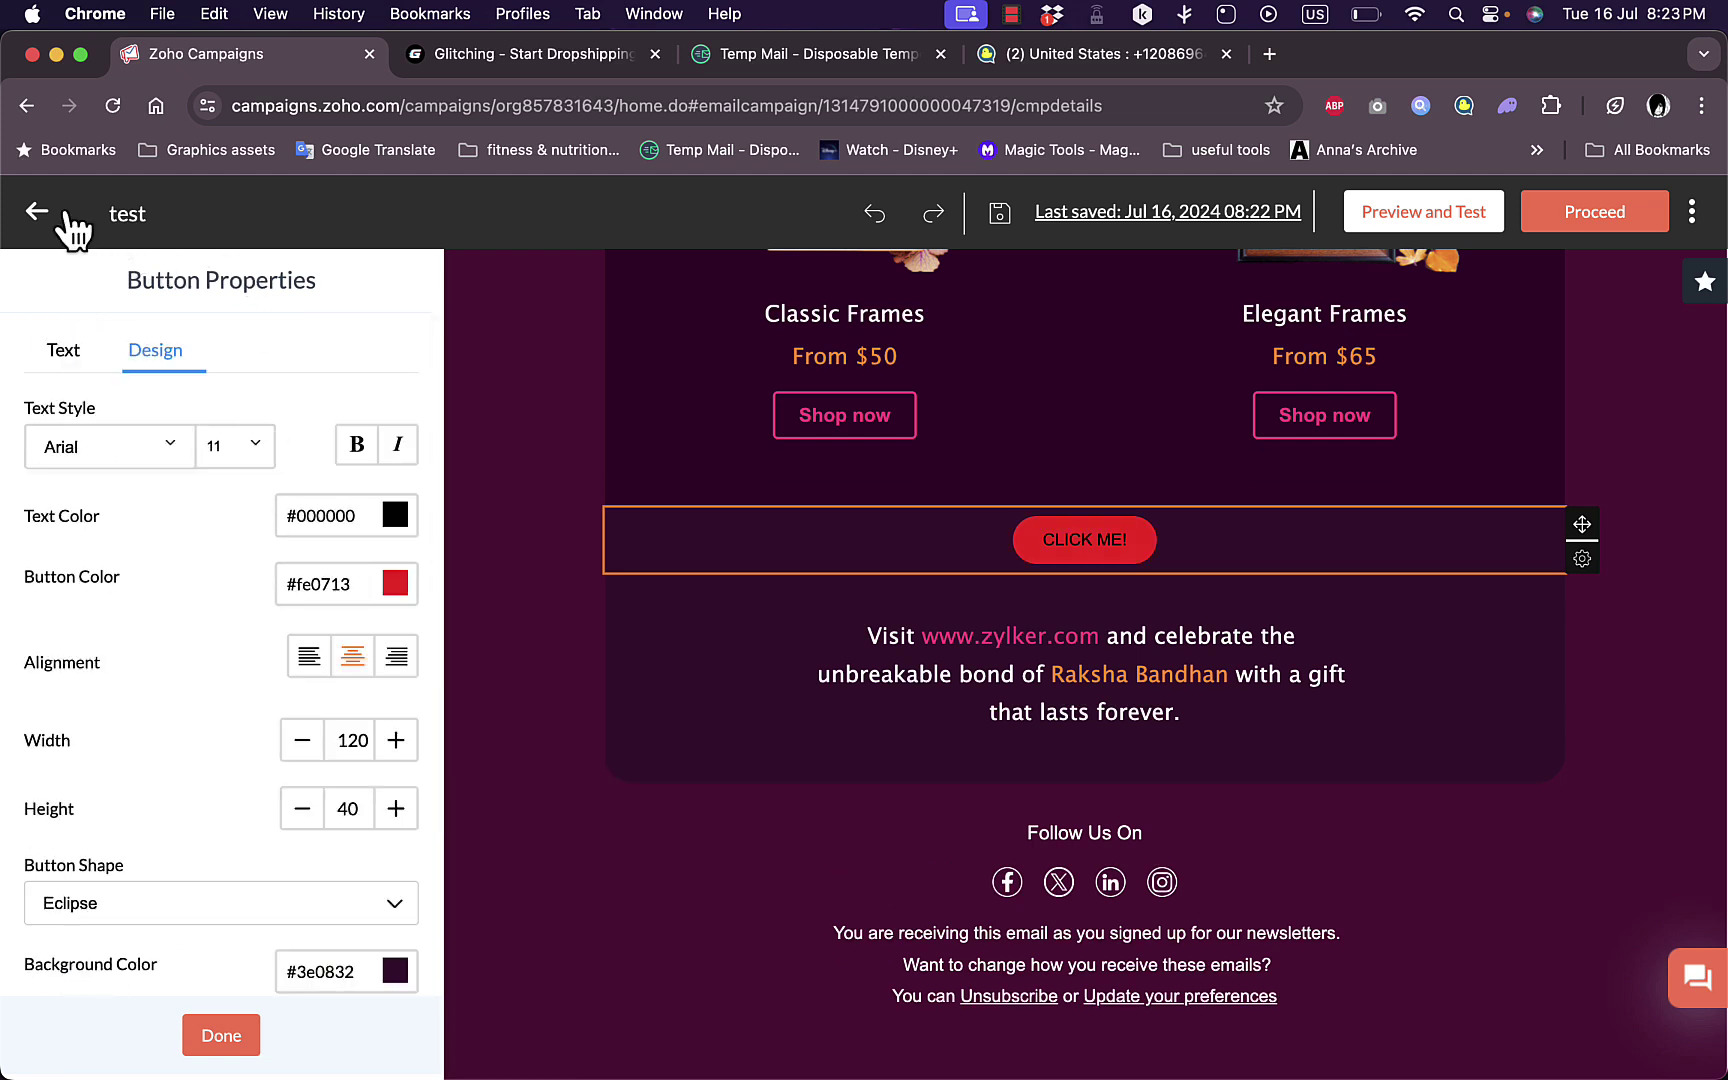
Step: Drag the Happy Raksha Bandhan banner off the top, then select the Frame your bond paragraph
{"action": "left_click", "coordinate": [527, 445]}
{"action": "scroll", "coordinate": [521, 444], "scroll_direction": "up", "scroll_amount": 15}
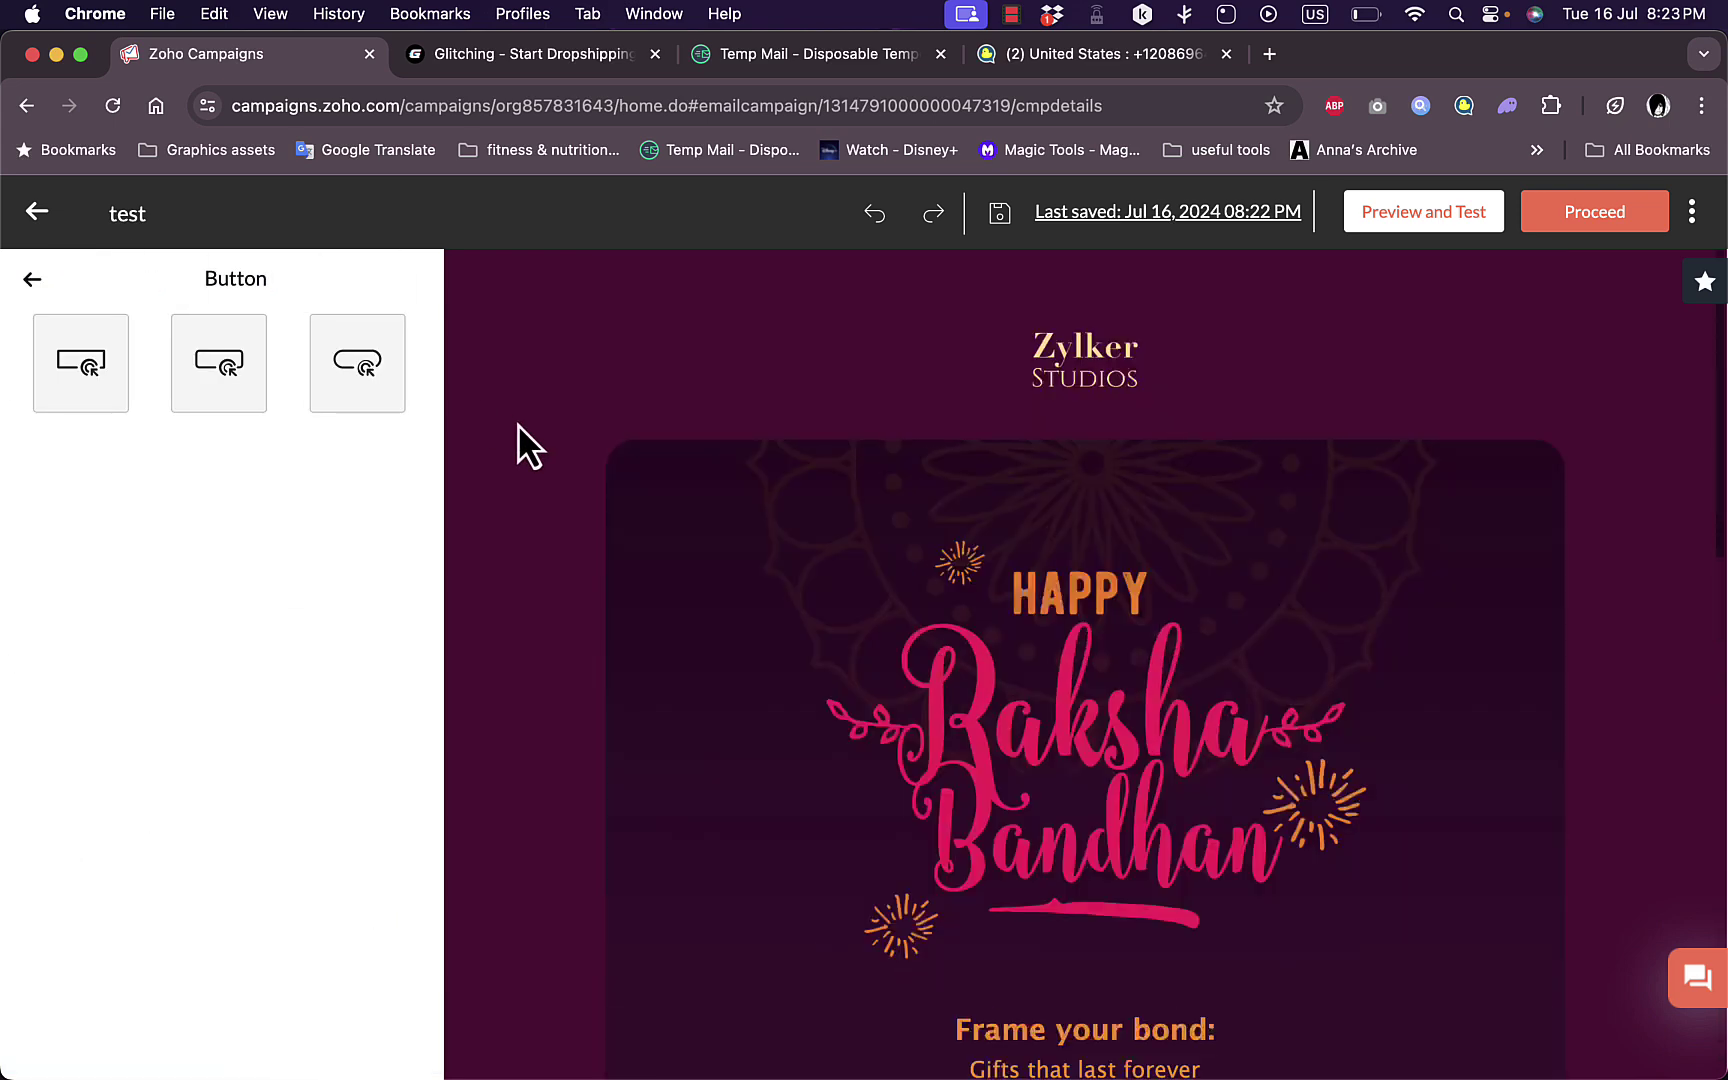
{"action": "left_click", "coordinate": [1068, 597]}
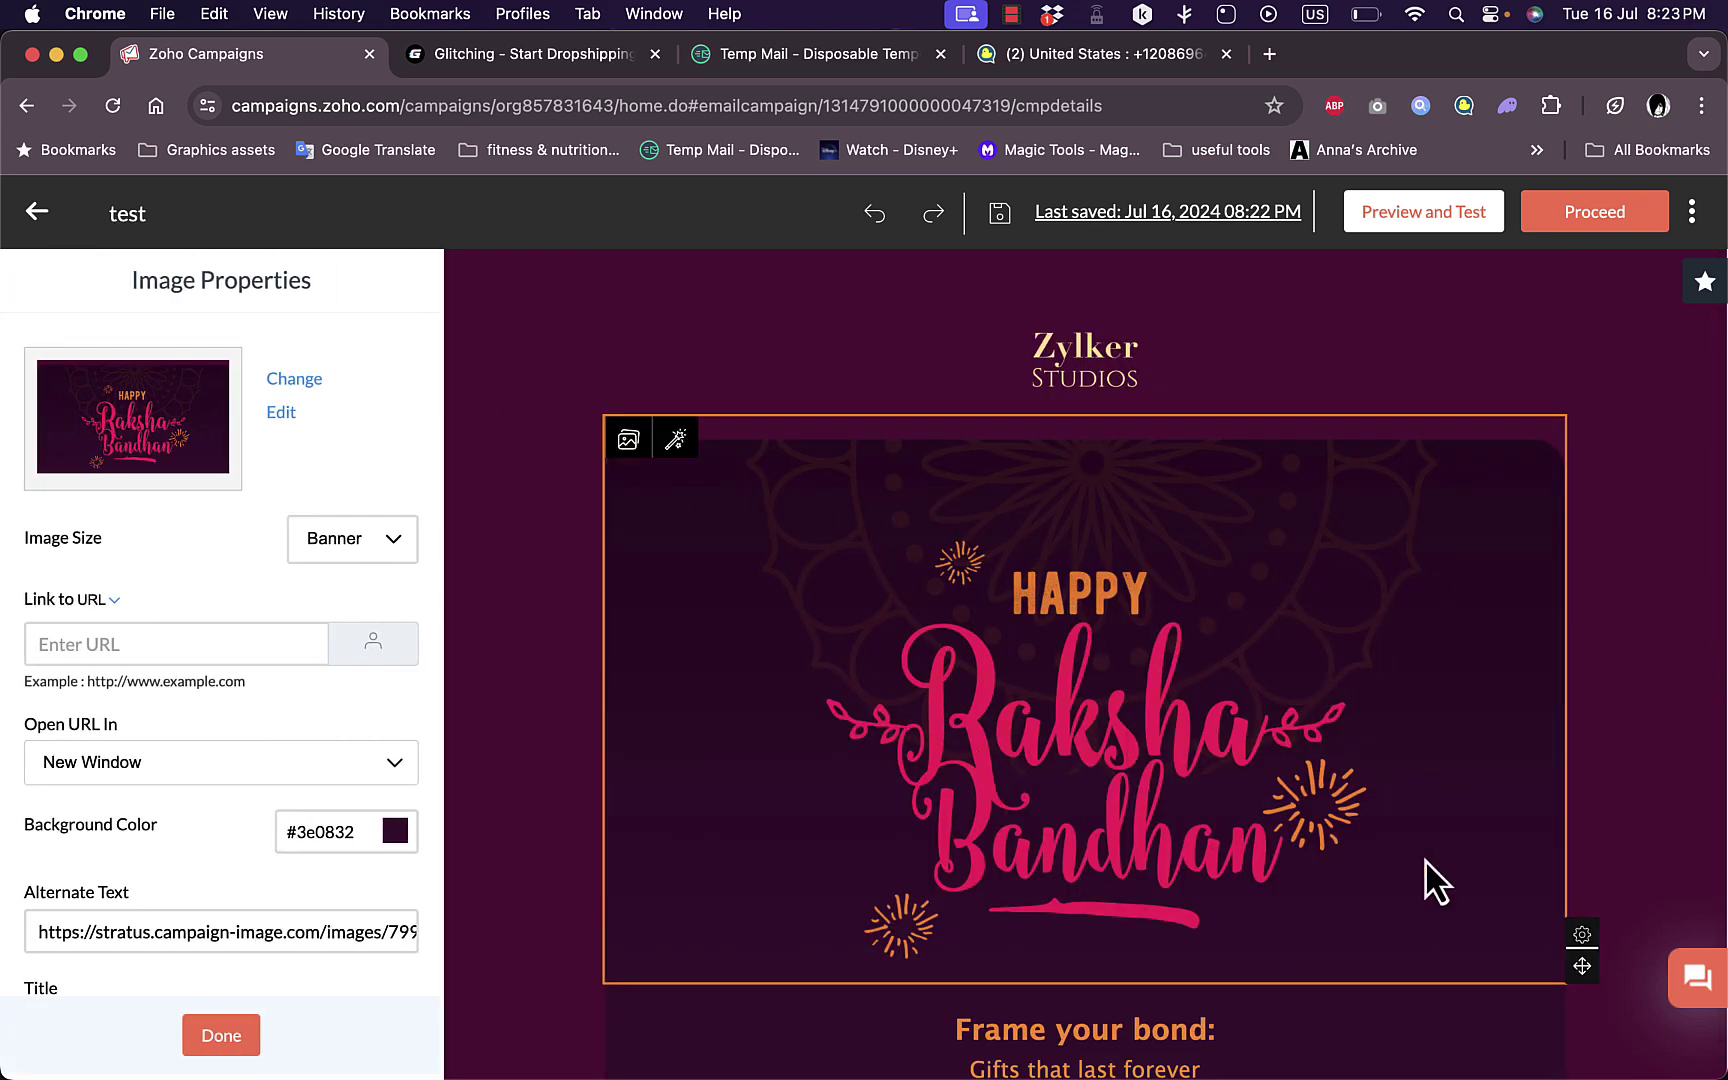
{"action": "mouse_move", "coordinate": [1580, 935]}
{"action": "left_click_drag", "start_coordinate": [1587, 962], "coordinate": [1301, 597]}
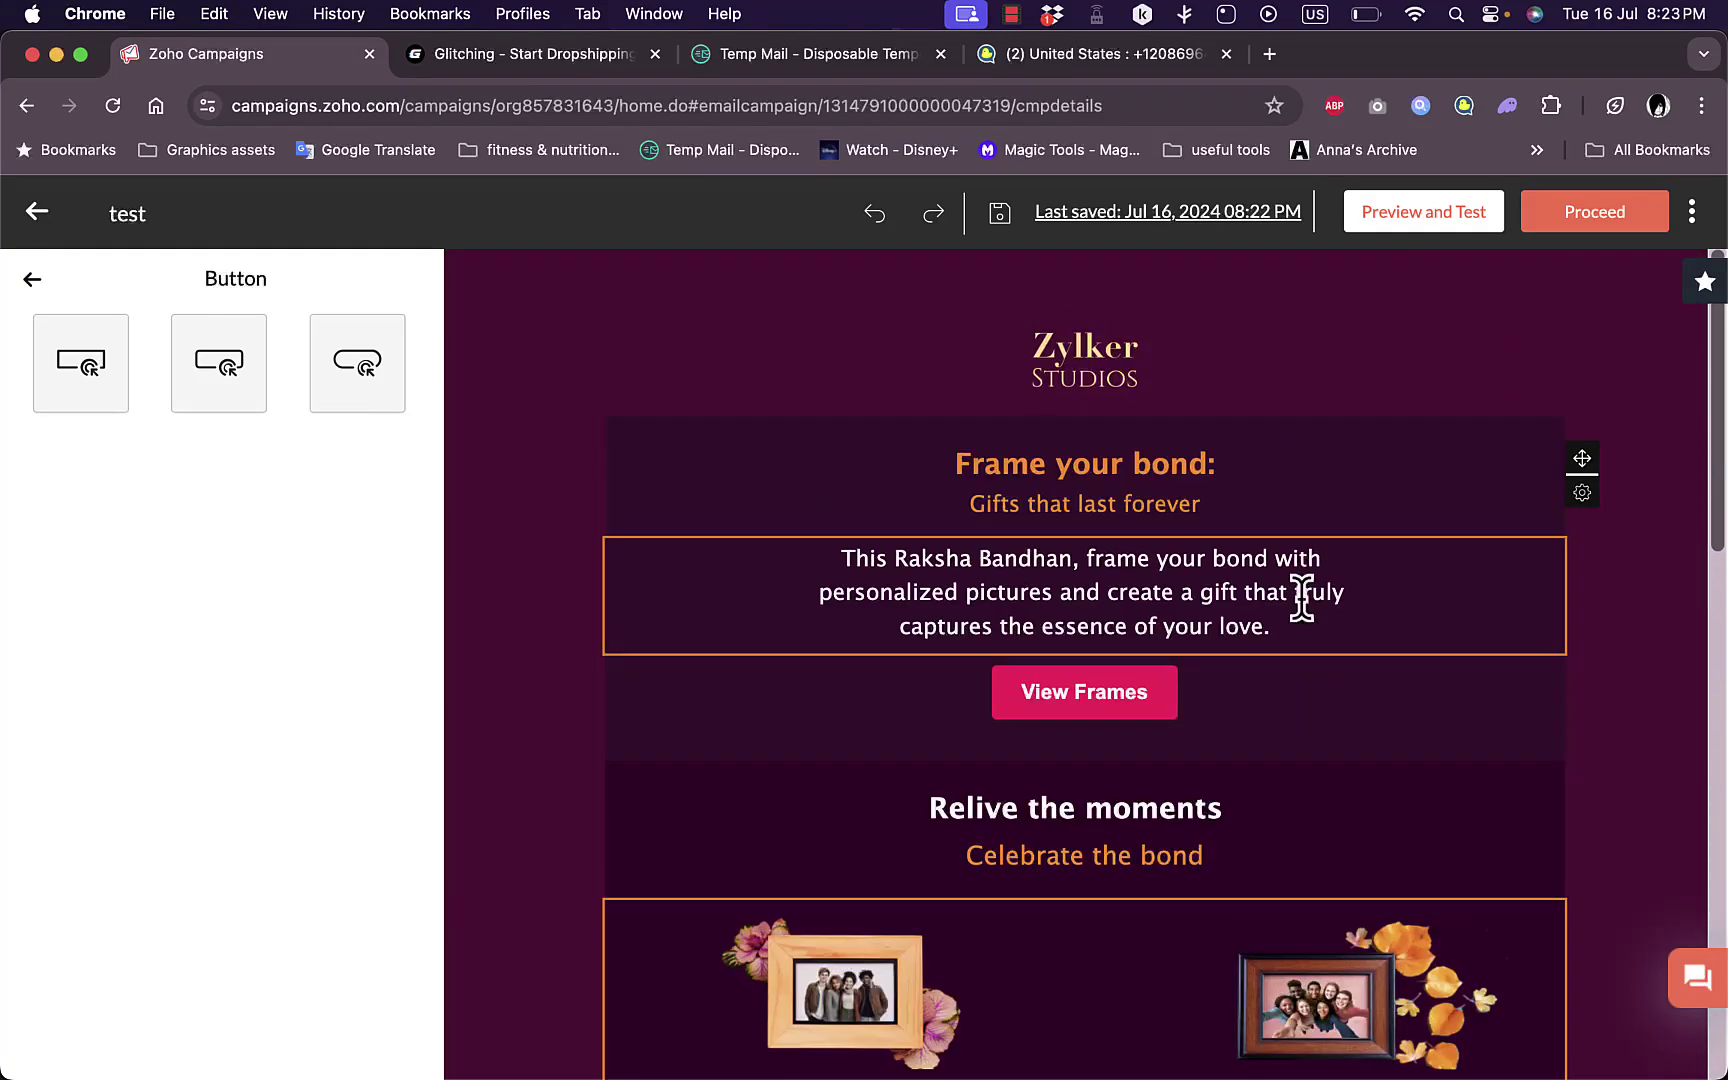
{"action": "left_click", "coordinate": [1077, 624]}
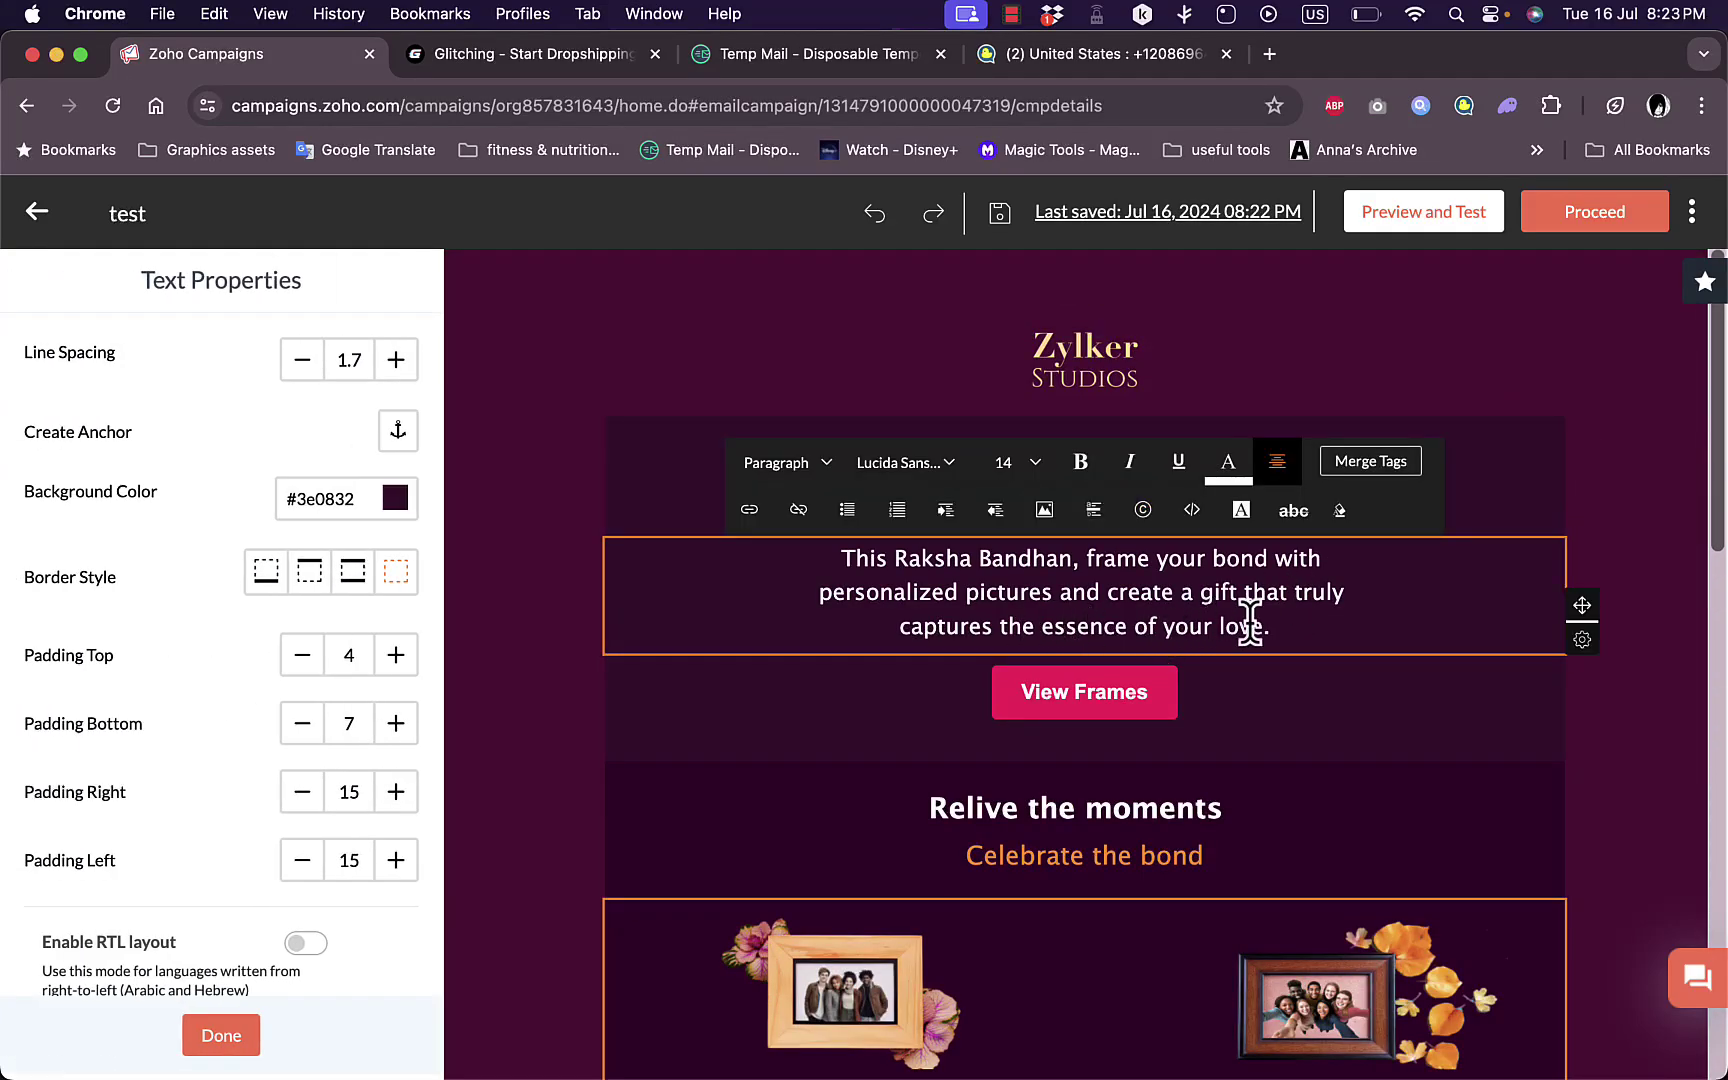
Step: Replace the Raksha Bandhan paragraph text with 'this is a test email campaign design'
{"action": "left_click_drag", "start_coordinate": [1273, 625], "coordinate": [796, 565]}
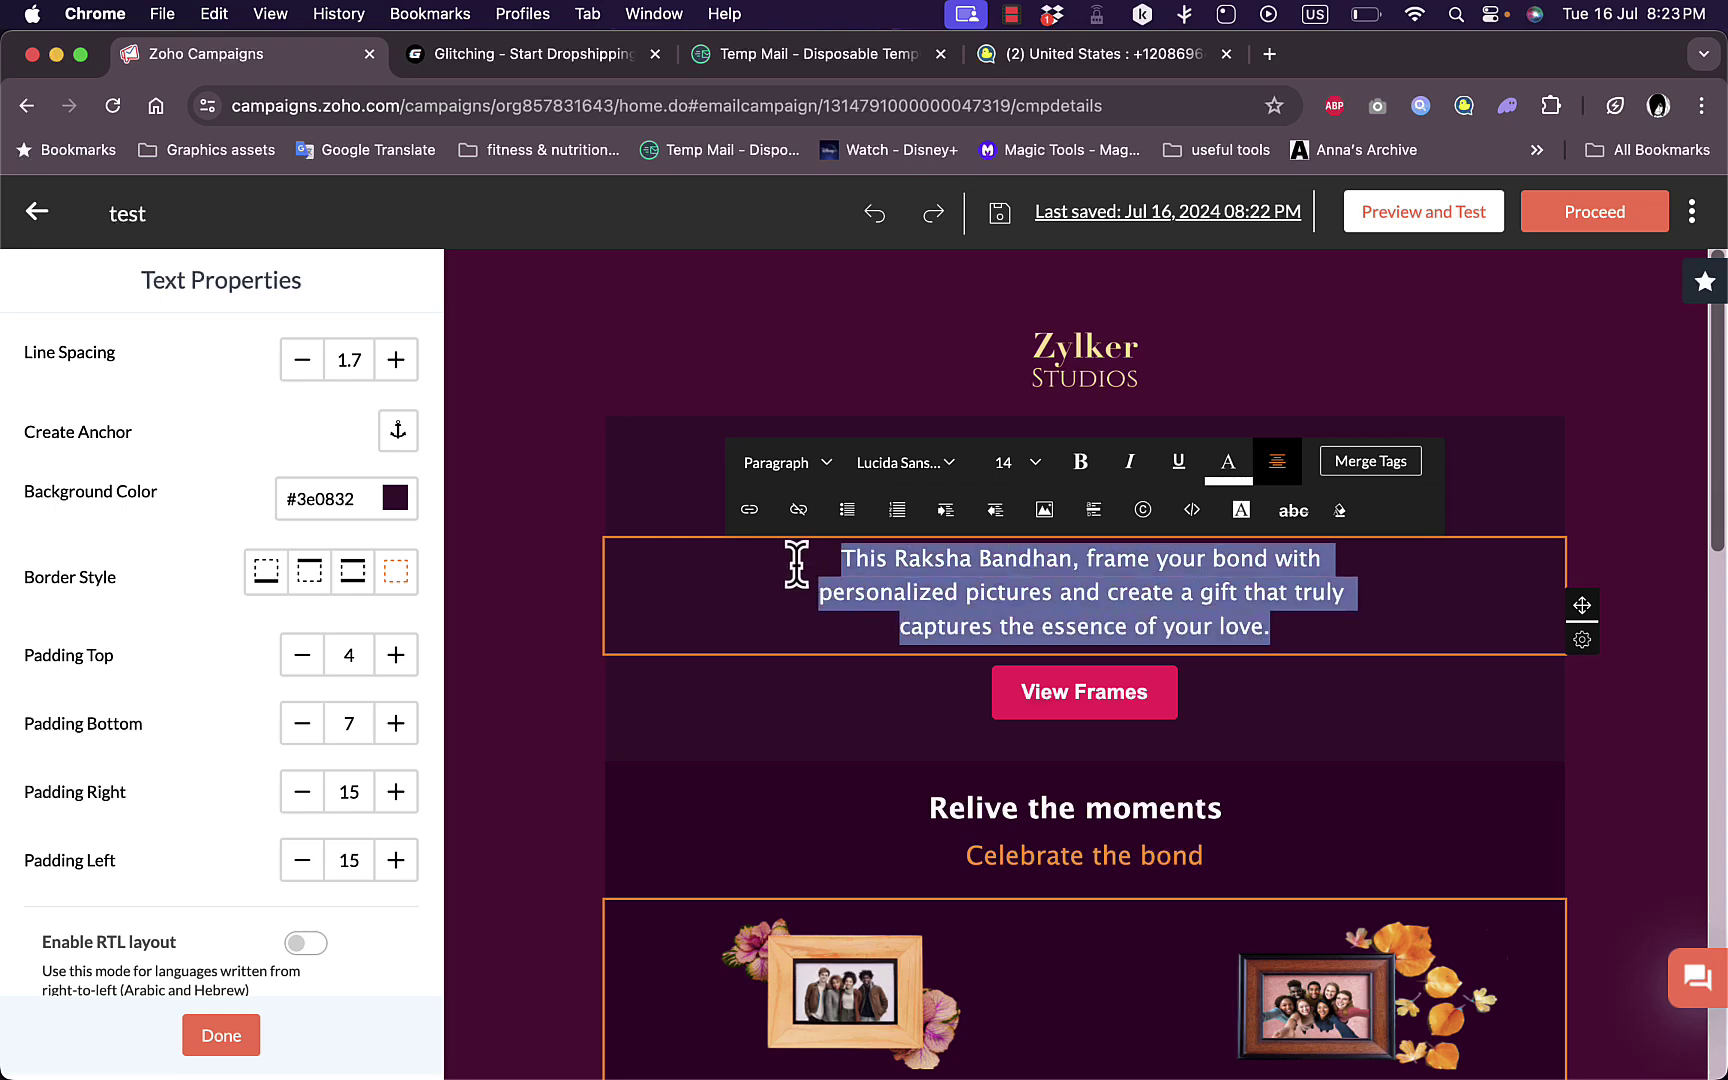
{"action": "type", "text": "this is a"}
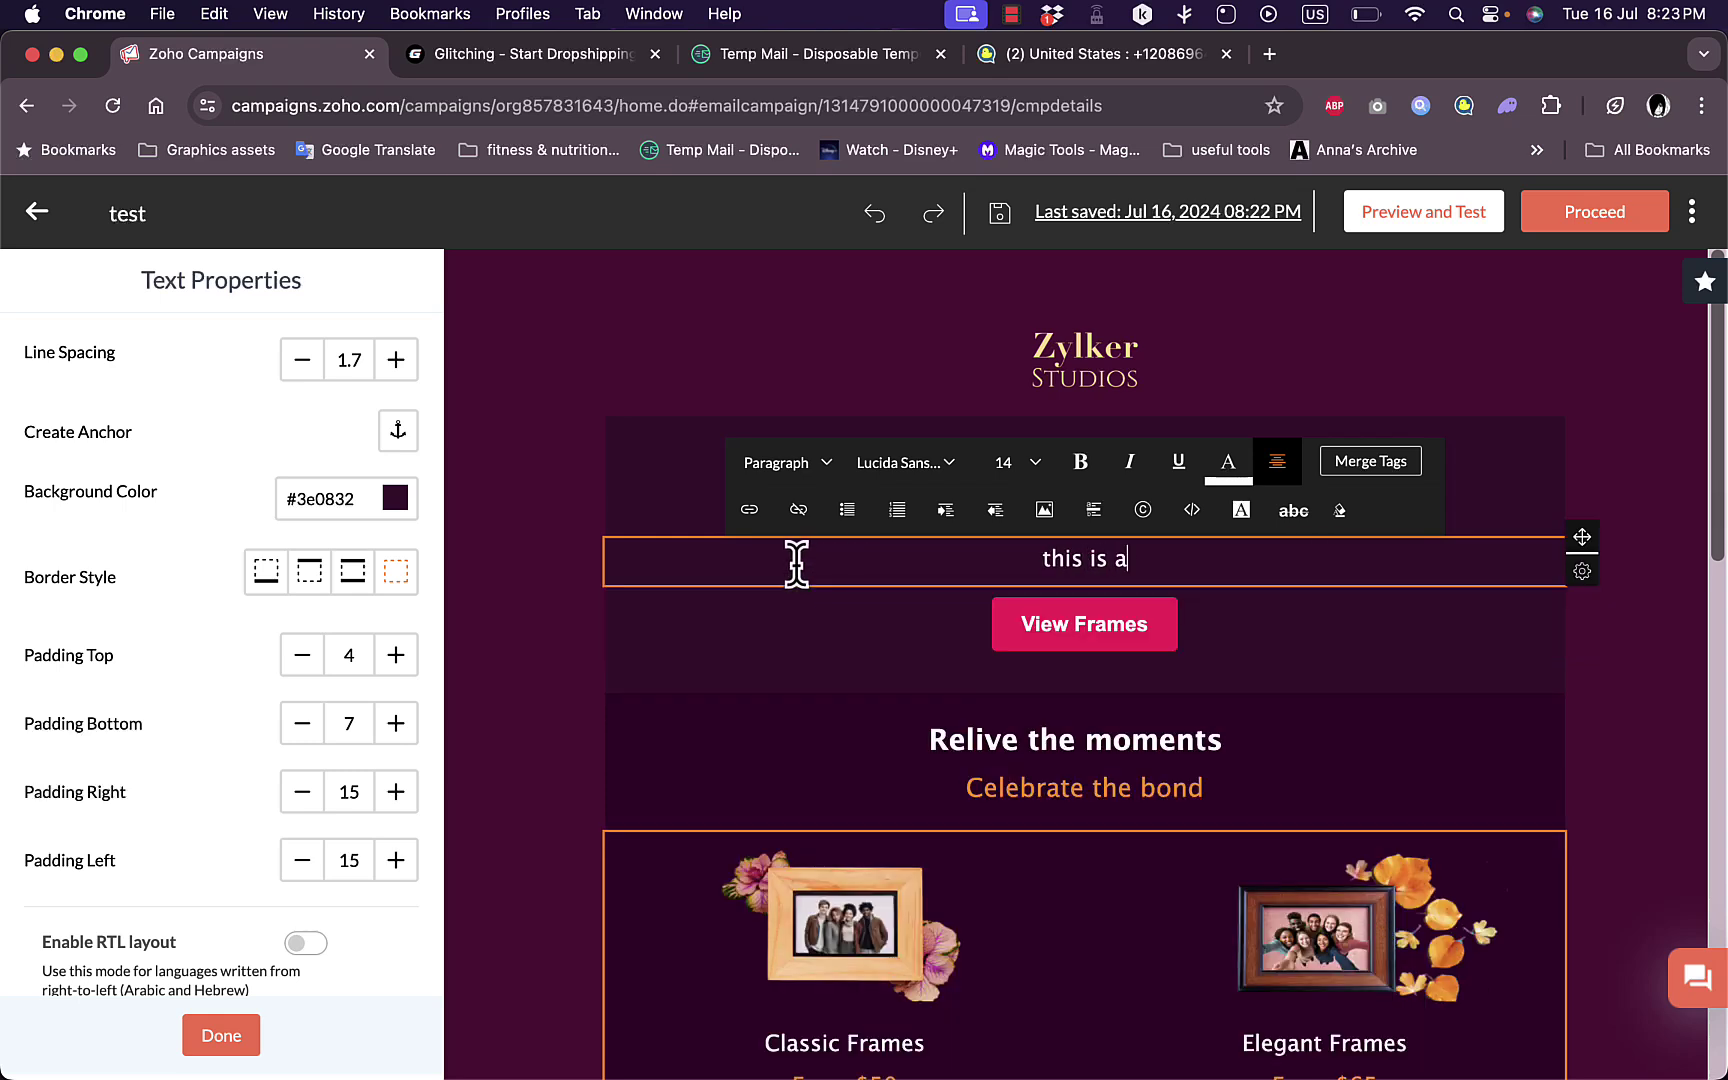
{"action": "type", "text": " test e"}
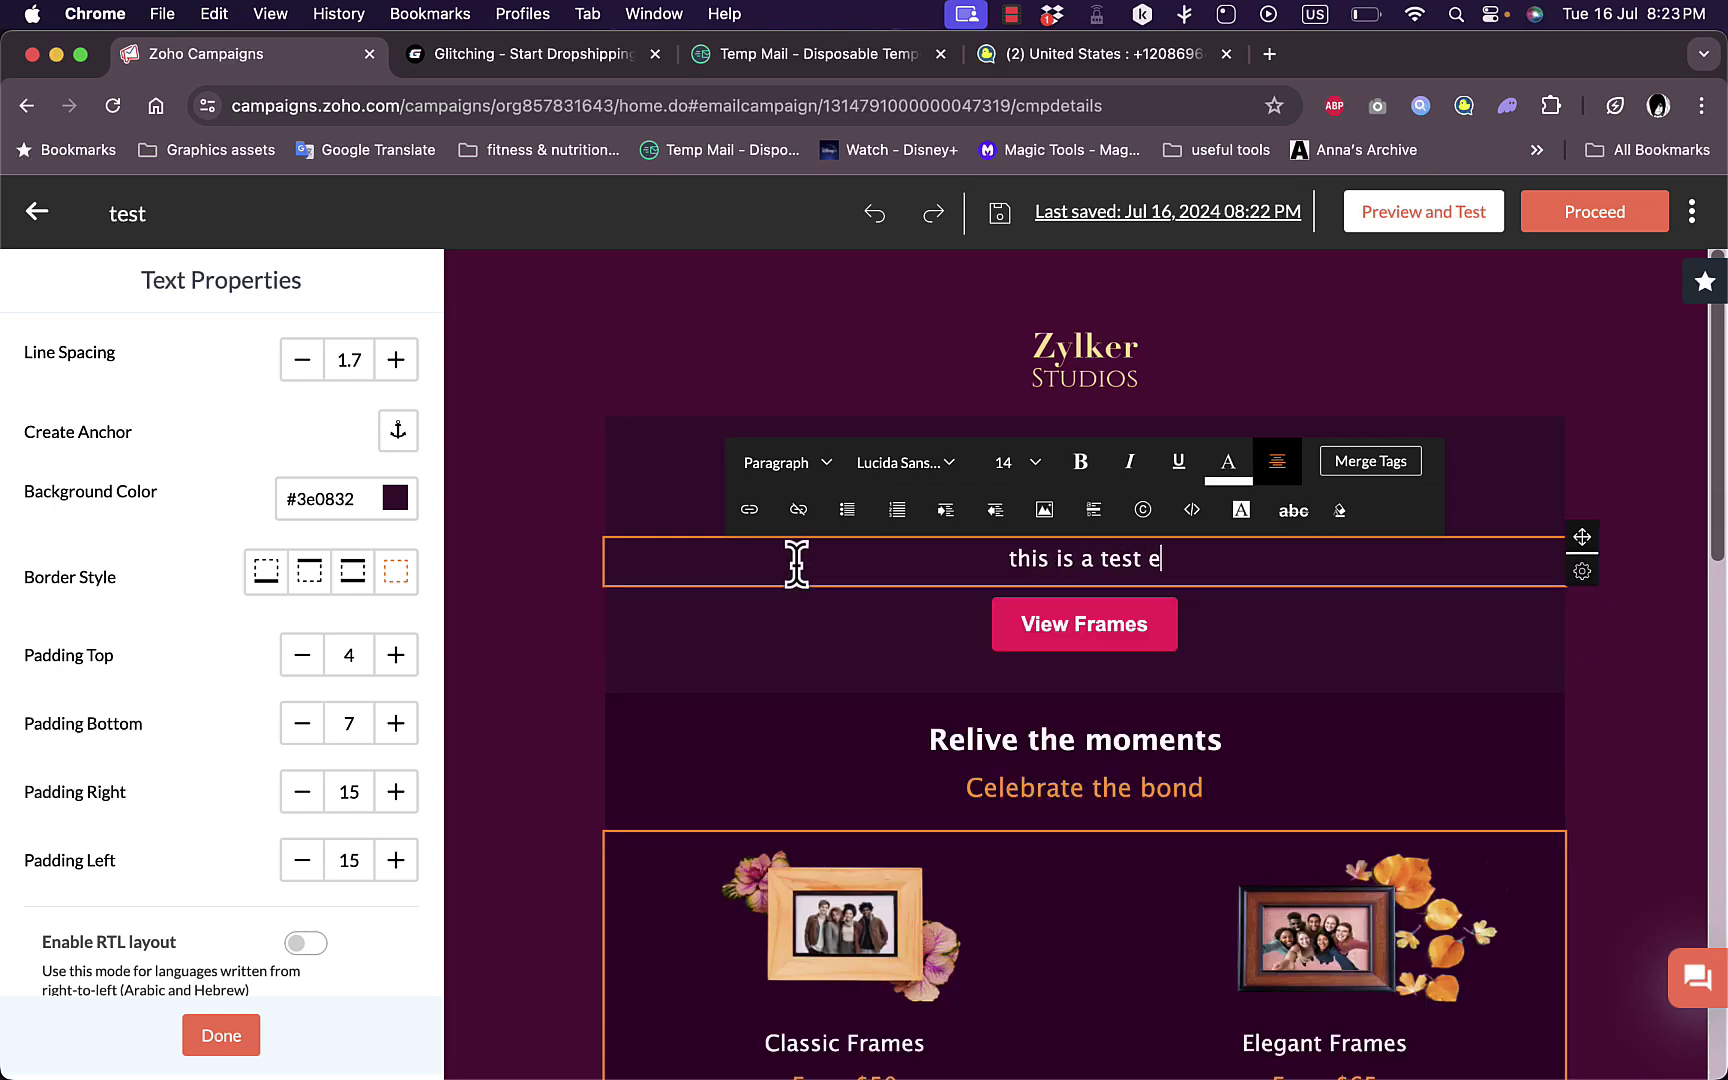
{"action": "type", "text": "mail campa"}
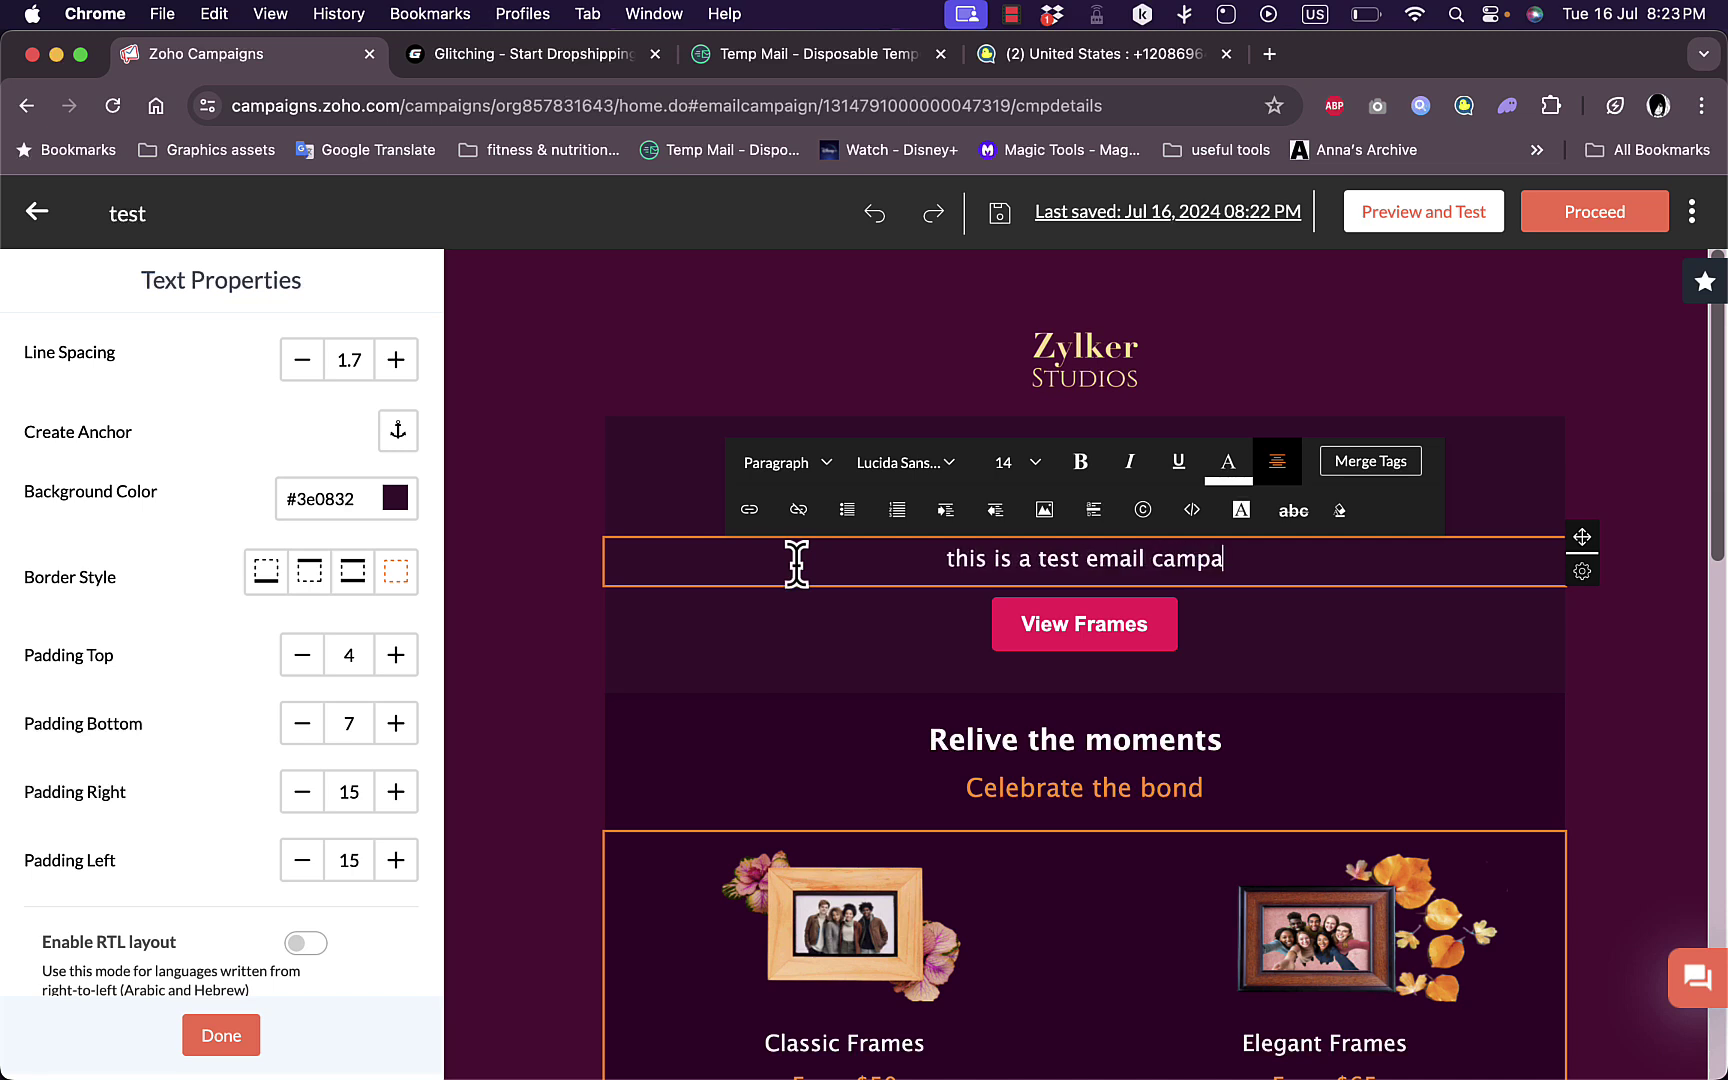
{"action": "type", "text": "ign design"}
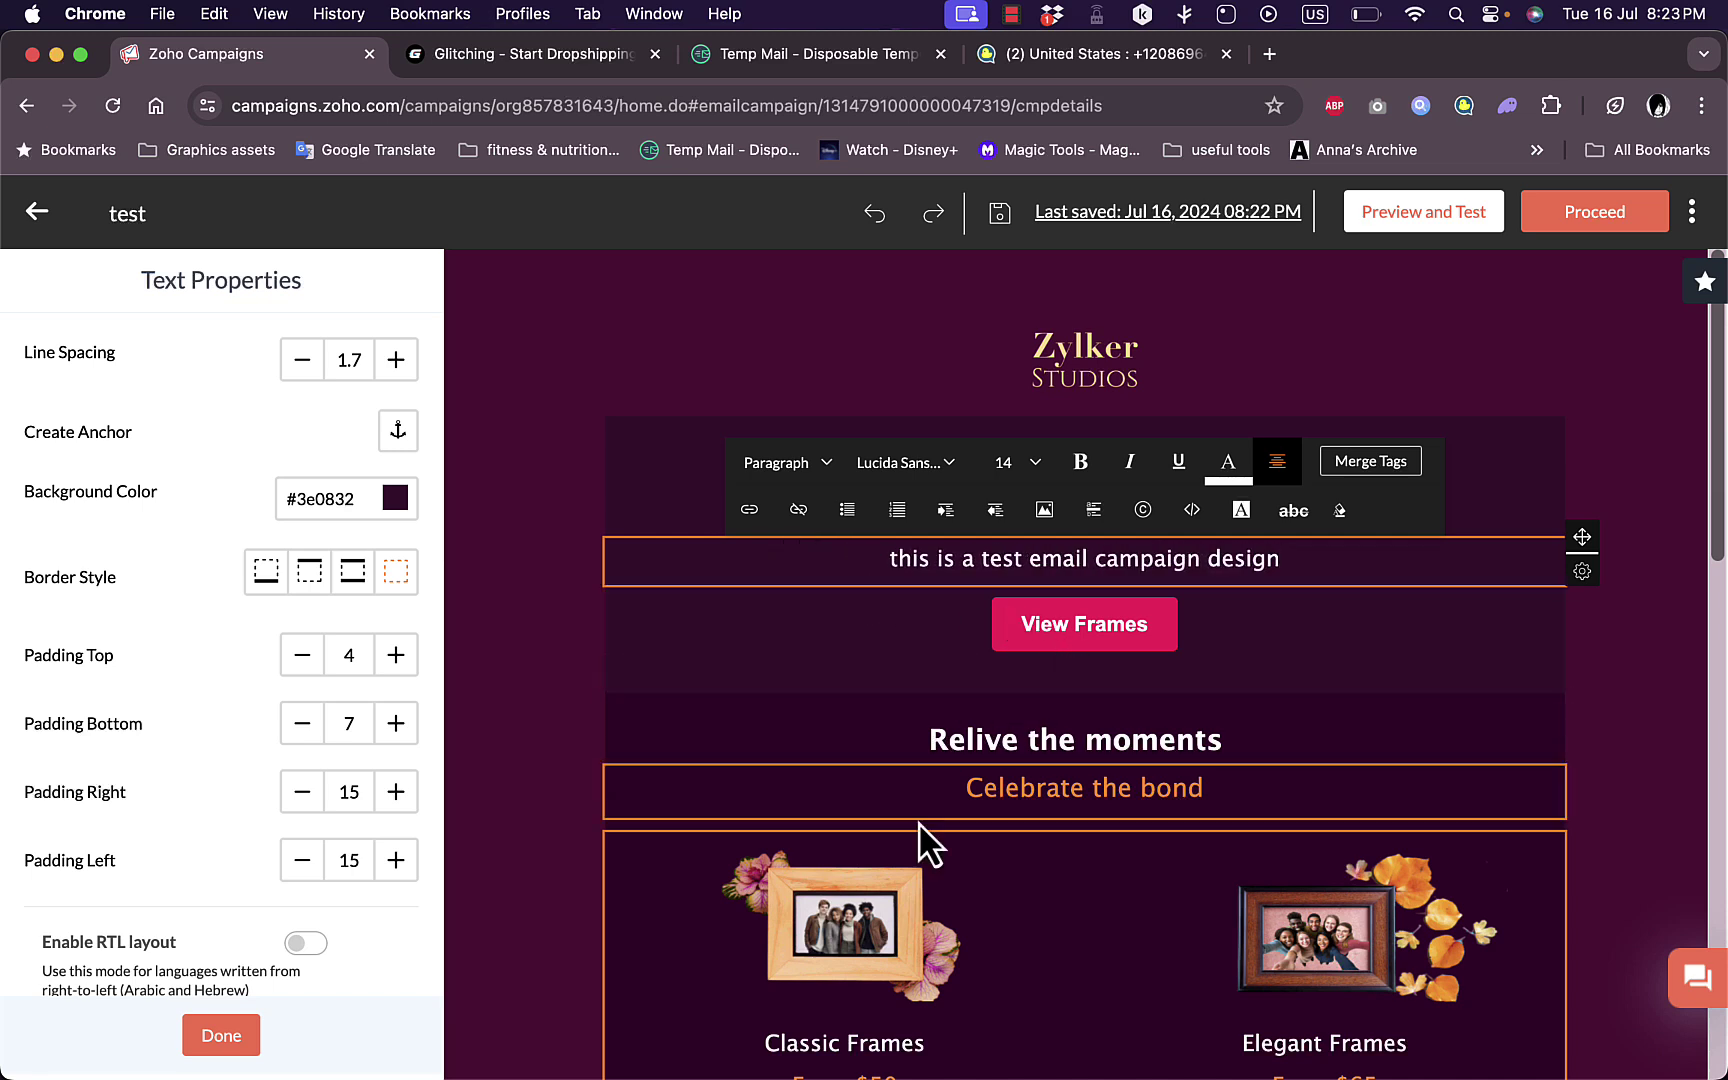
{"action": "scroll", "coordinate": [864, 938], "scroll_direction": "down", "scroll_amount": 3}
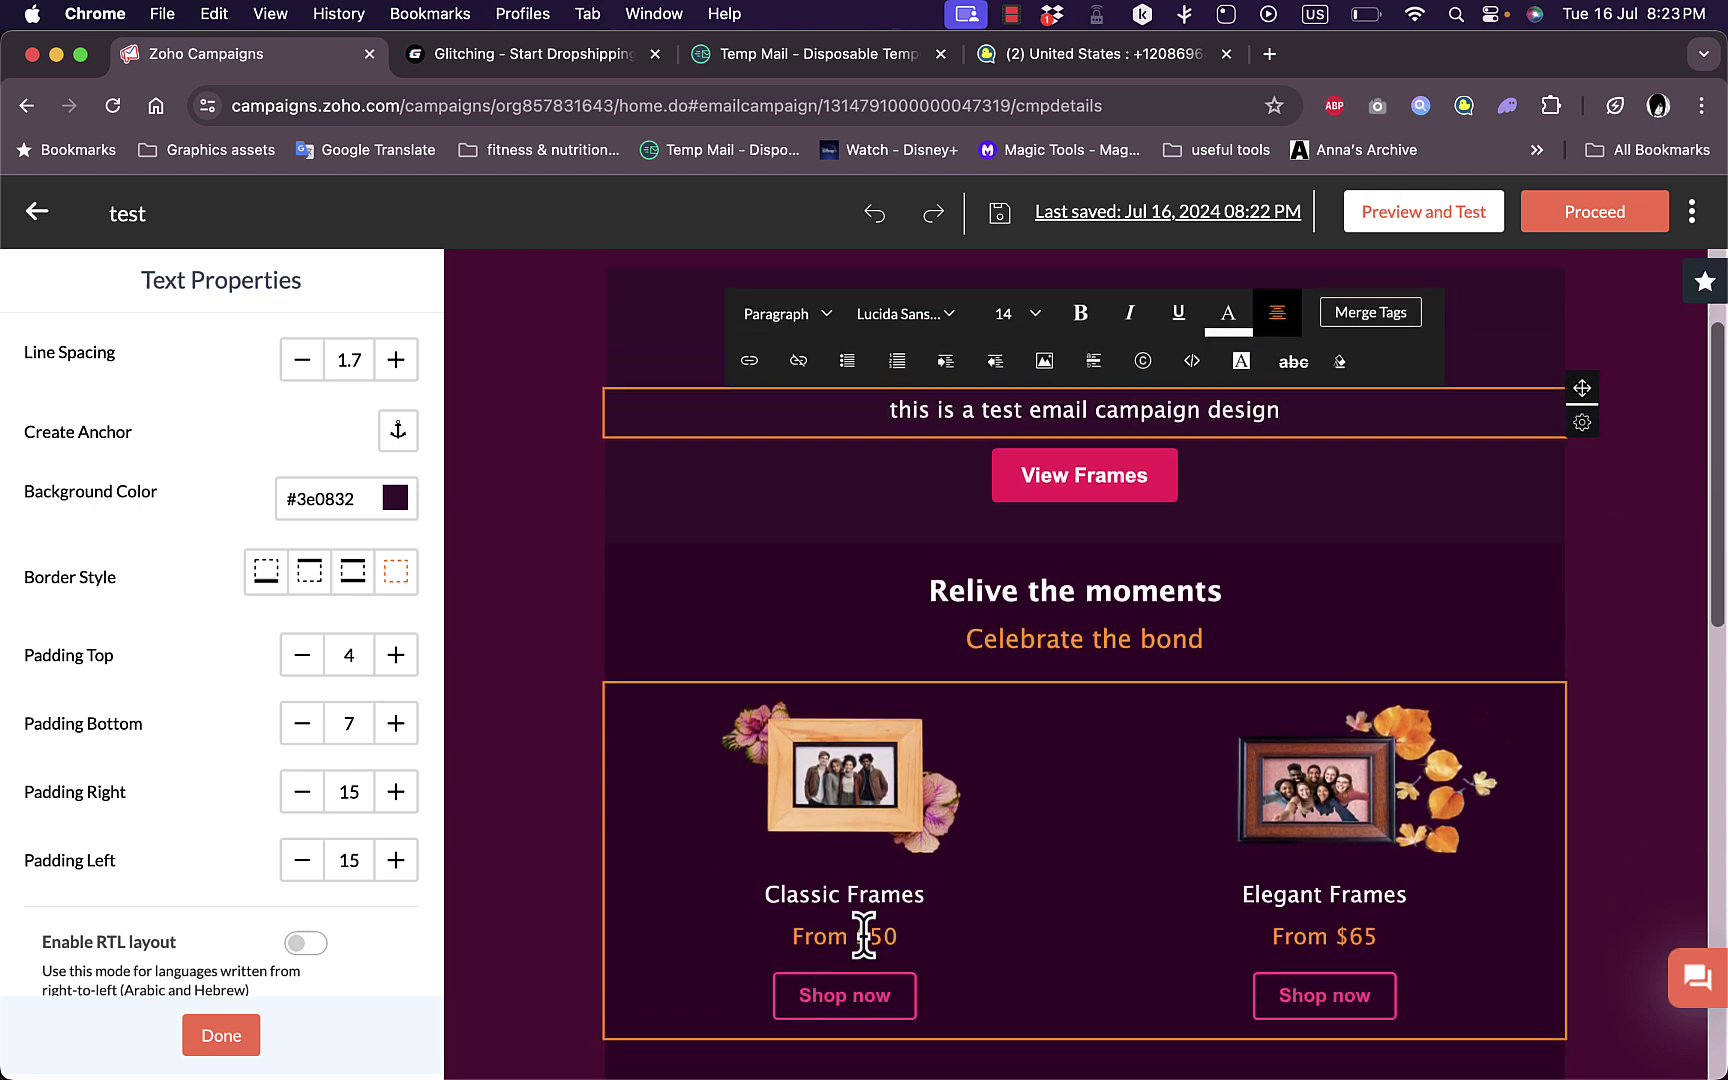
{"action": "scroll", "coordinate": [791, 742], "scroll_direction": "down", "scroll_amount": 1}
{"action": "left_click", "coordinate": [791, 742]}
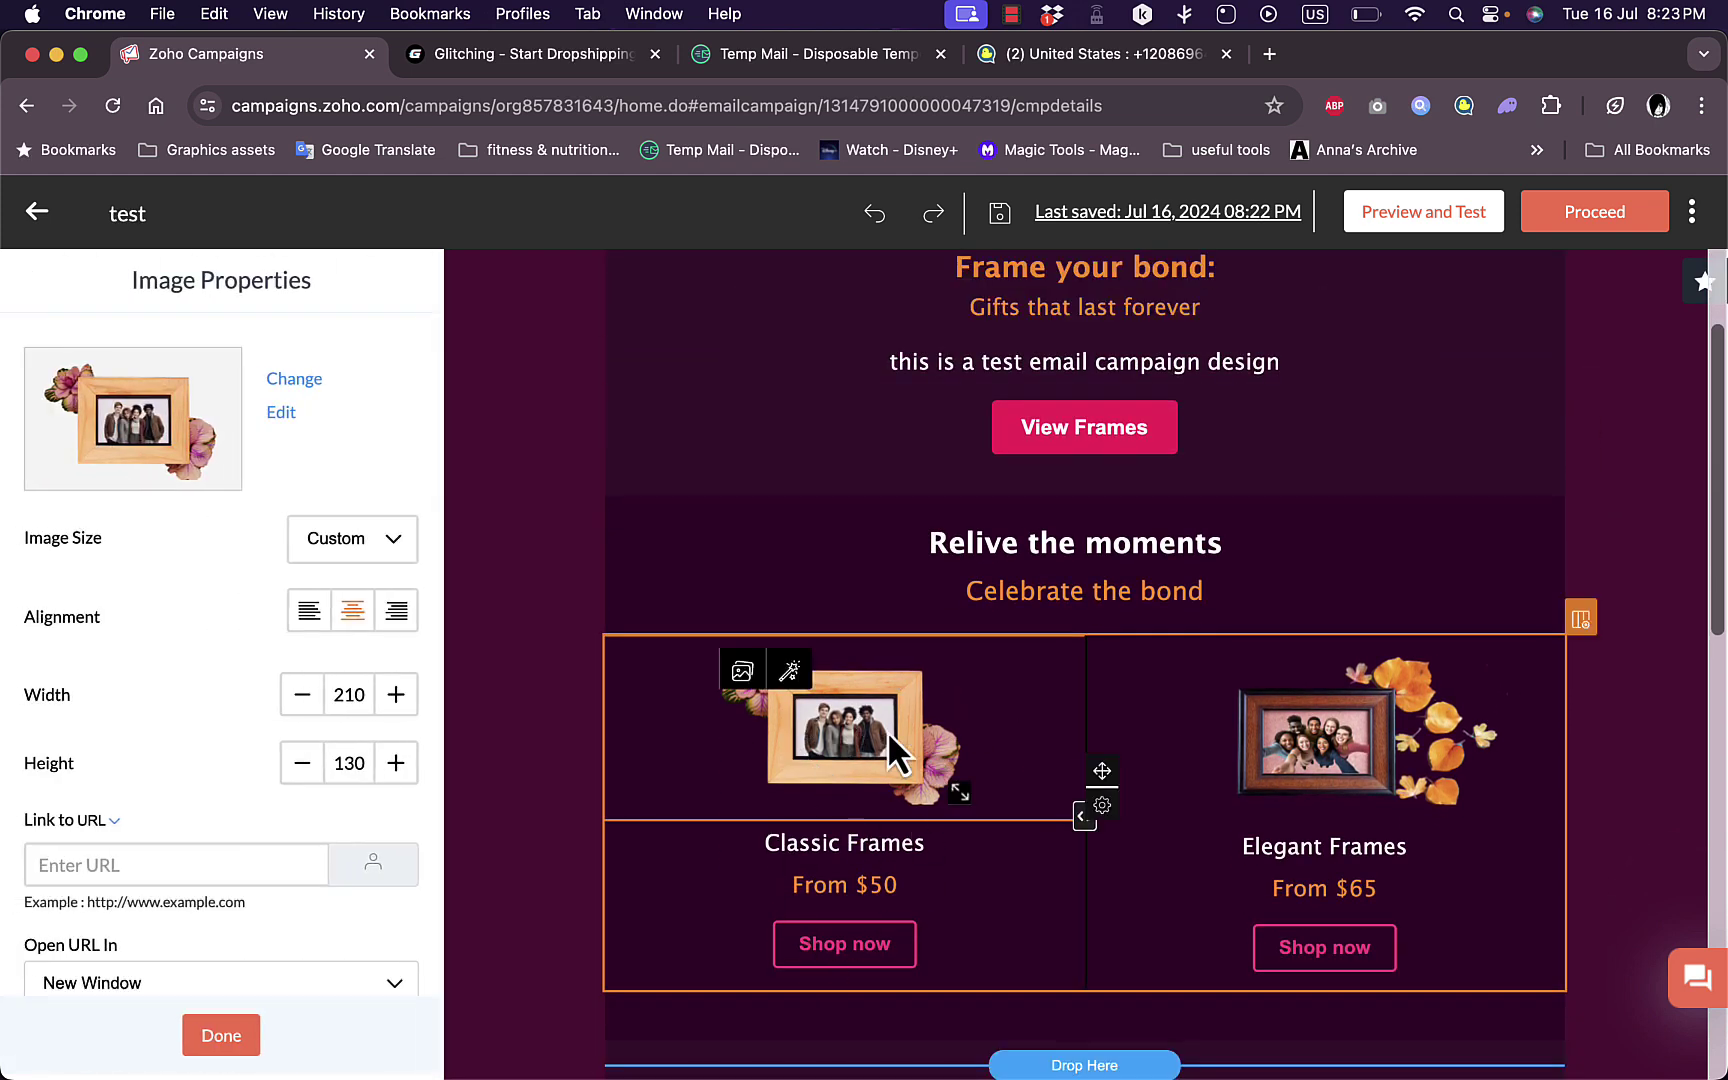
{"action": "left_click", "coordinate": [295, 379]}
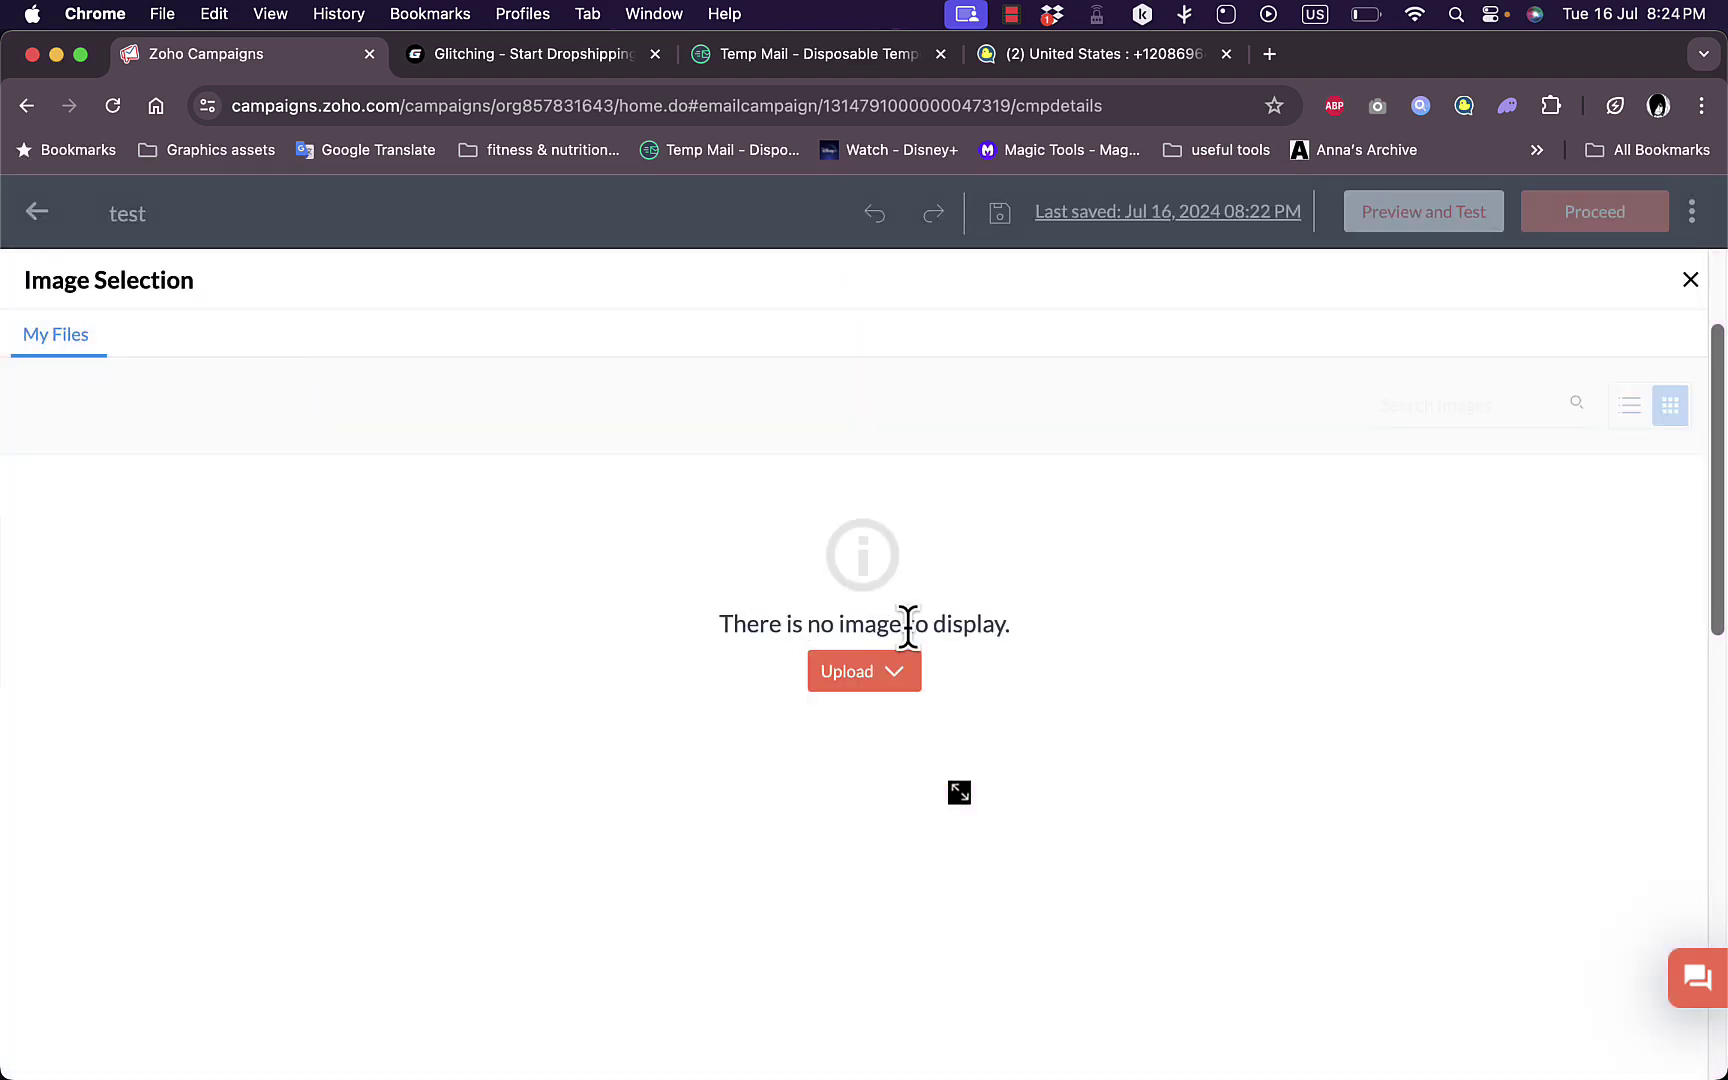
{"action": "left_click", "coordinate": [1690, 281]}
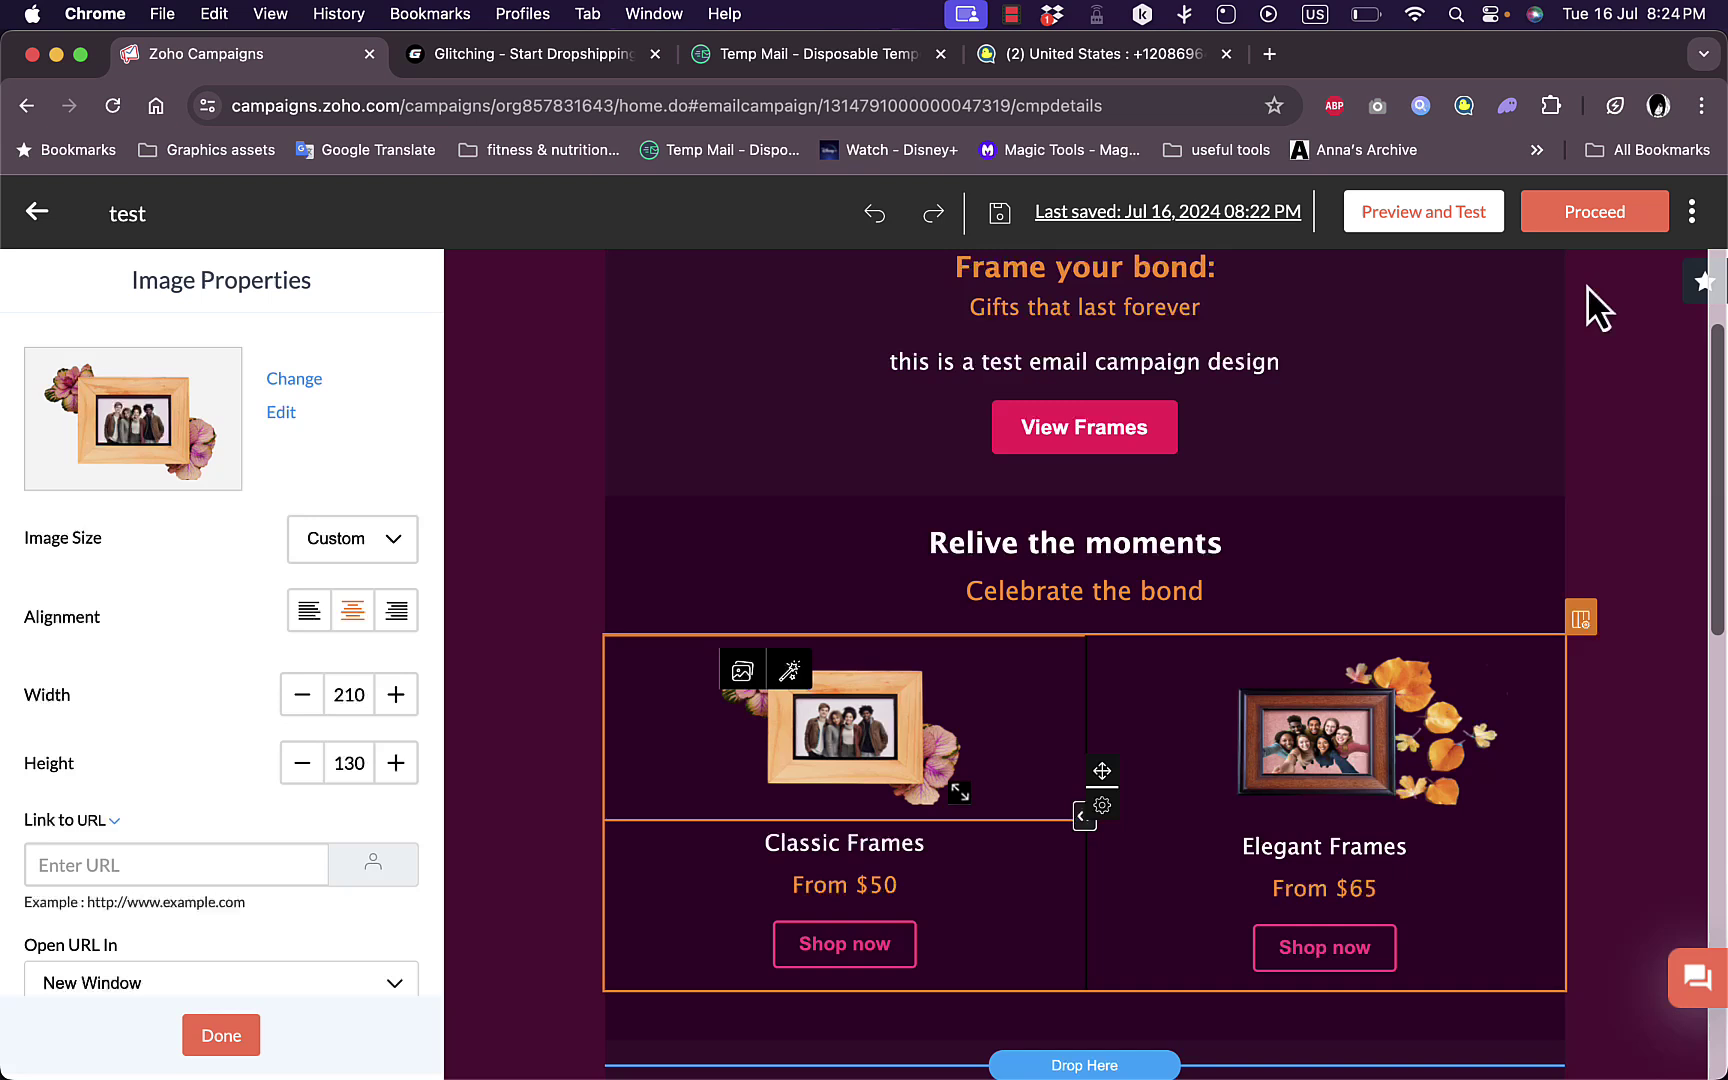
{"action": "scroll", "coordinate": [858, 552], "scroll_direction": "down", "scroll_amount": 8}
{"action": "scroll", "coordinate": [858, 552], "scroll_direction": "down", "scroll_amount": 4}
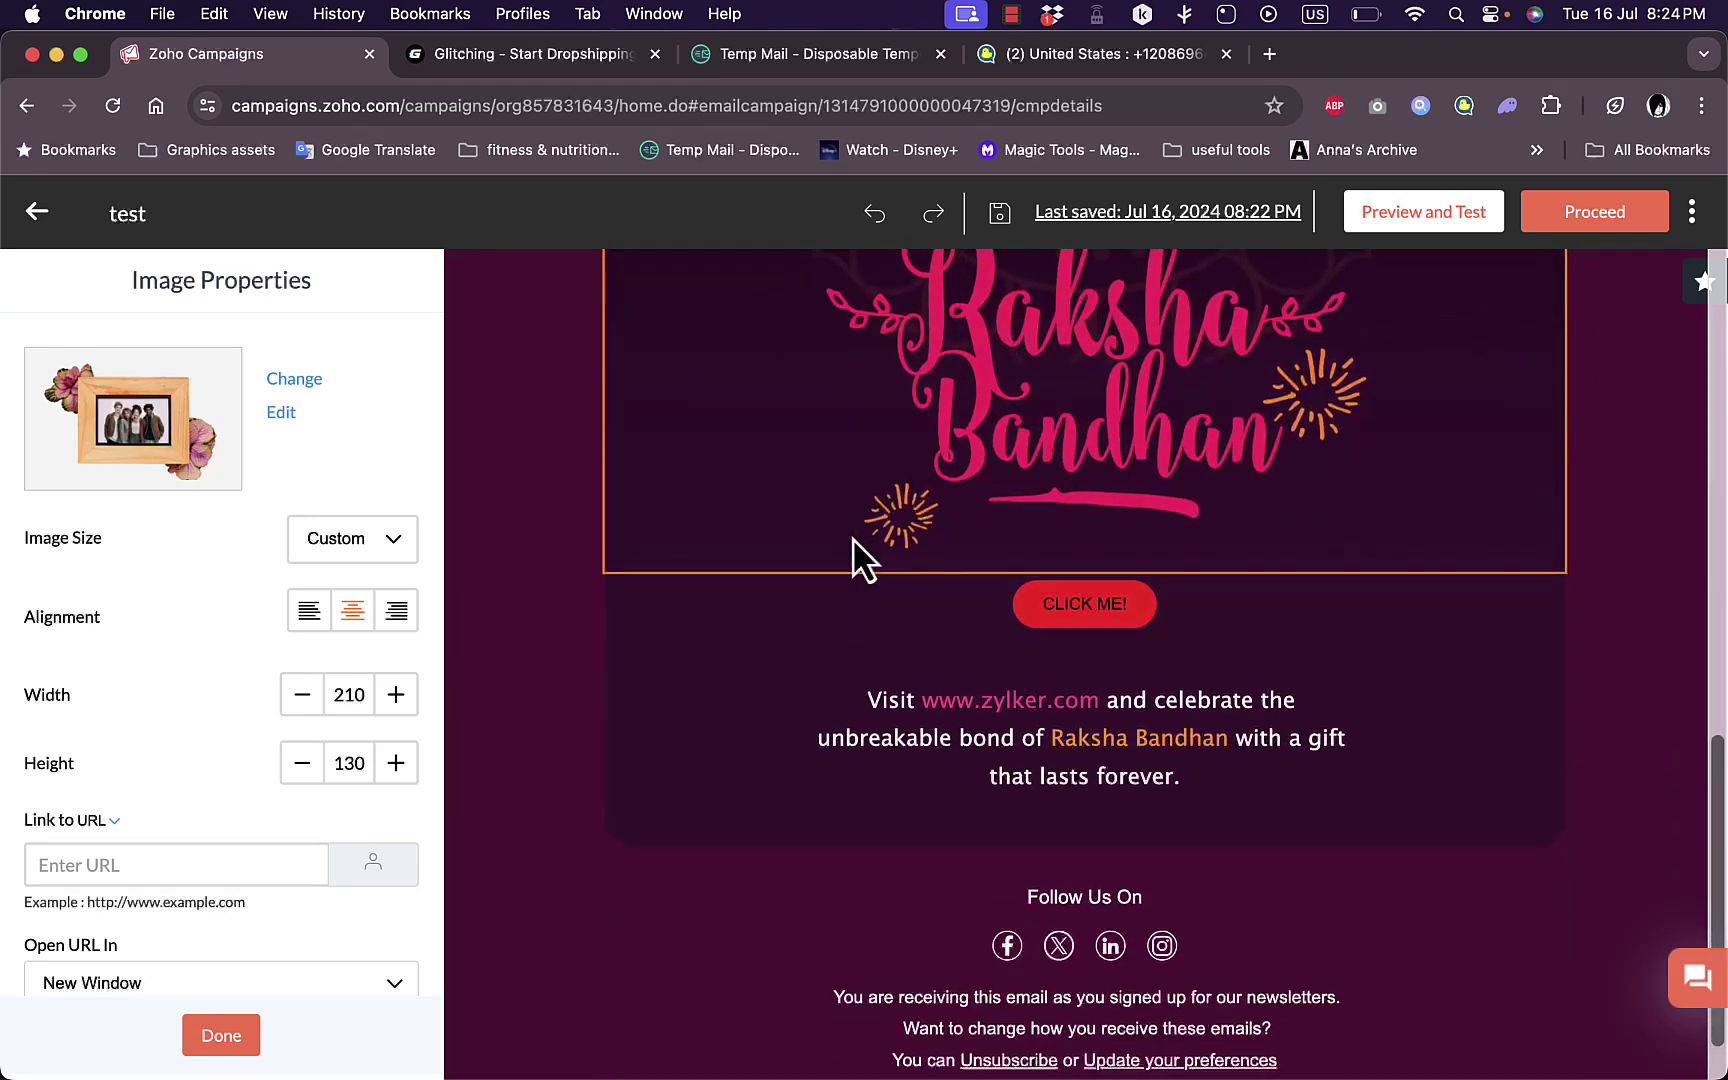
Step: Enable Pinterest alongside Facebook, Twitter, LinkedIn and Instagram in the Follow Us On icons
{"action": "left_click", "coordinate": [1015, 875]}
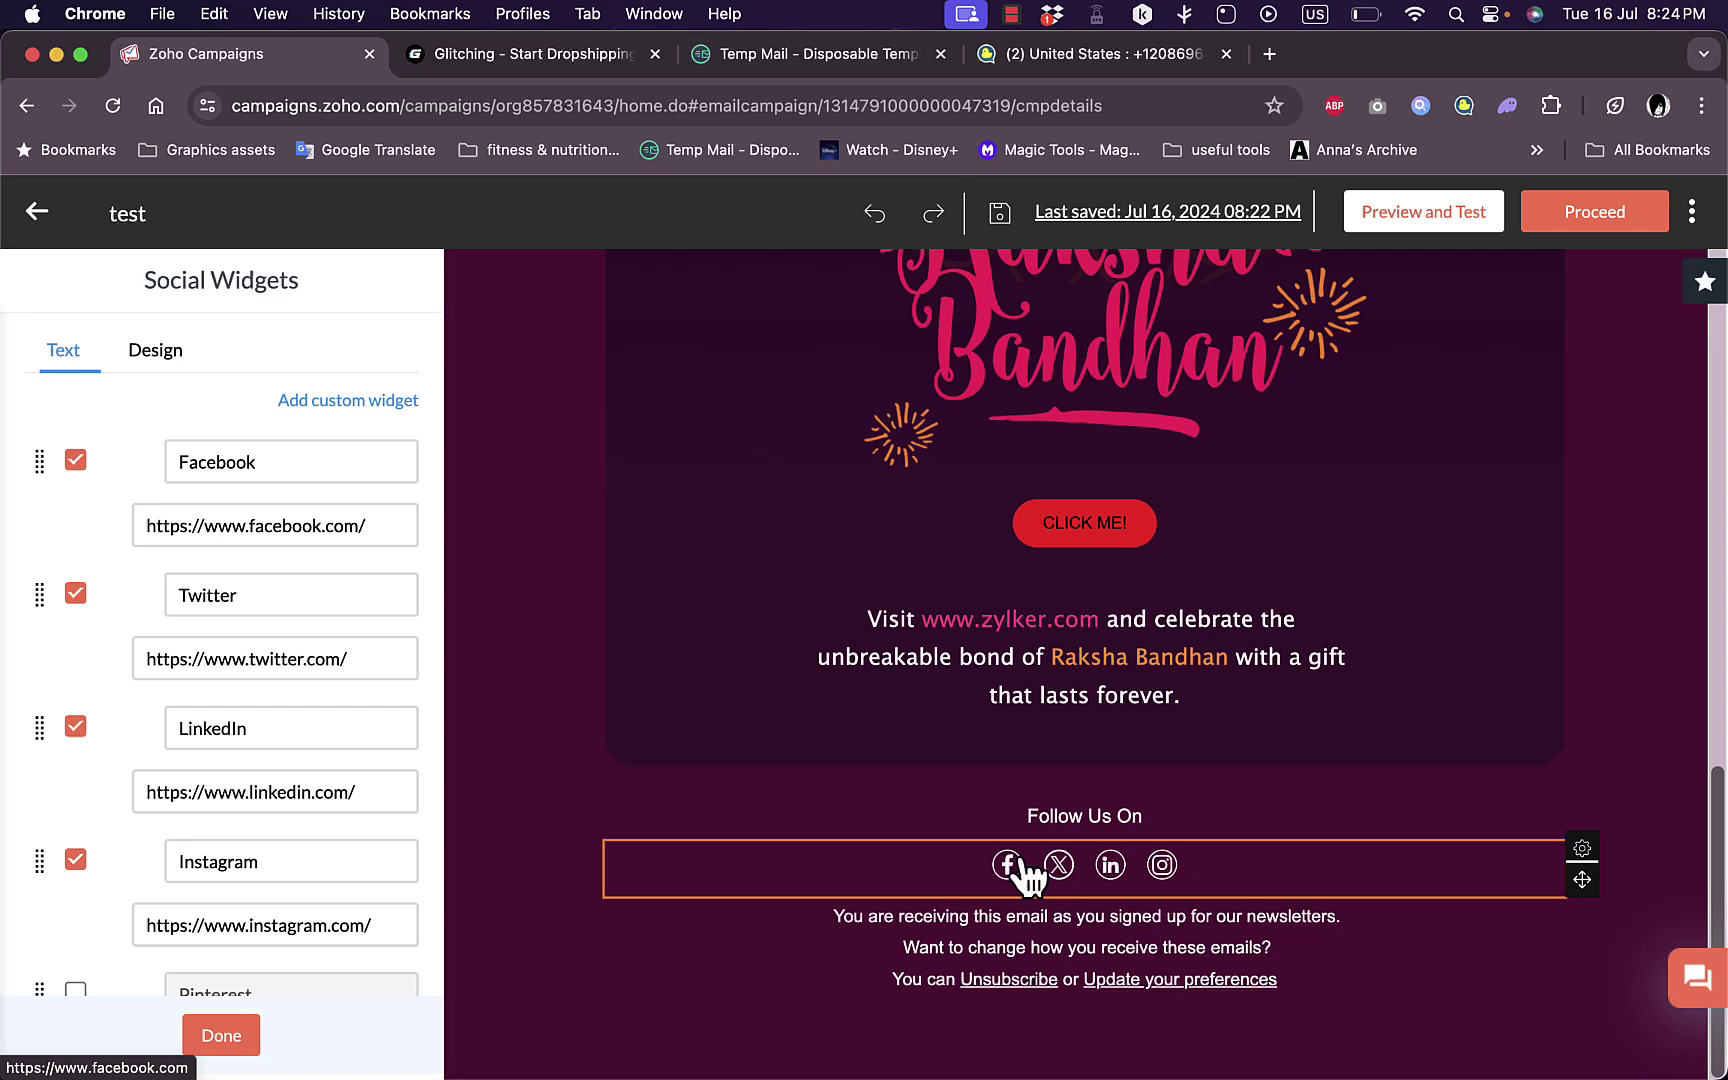
{"action": "scroll", "coordinate": [200, 610], "scroll_direction": "down", "scroll_amount": 5}
{"action": "left_click", "coordinate": [76, 714]}
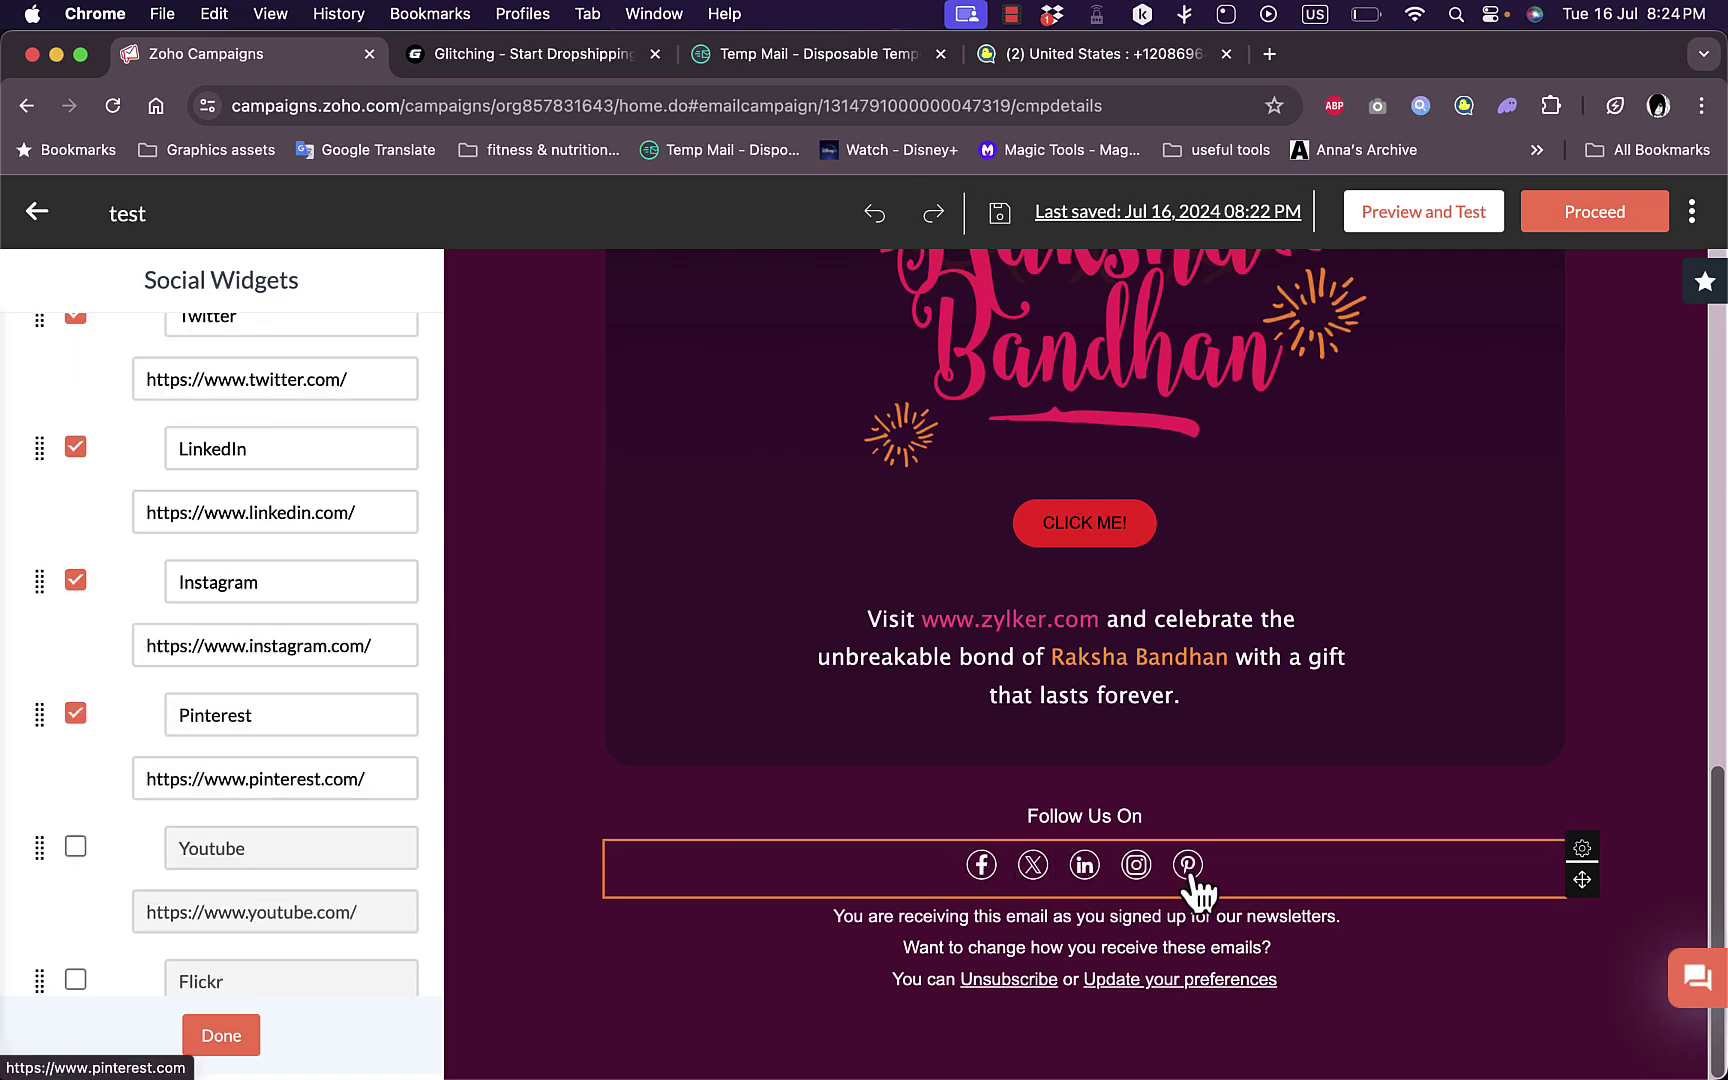
{"action": "left_click", "coordinate": [307, 648]}
{"action": "scroll", "coordinate": [307, 648], "scroll_direction": "up", "scroll_amount": 5}
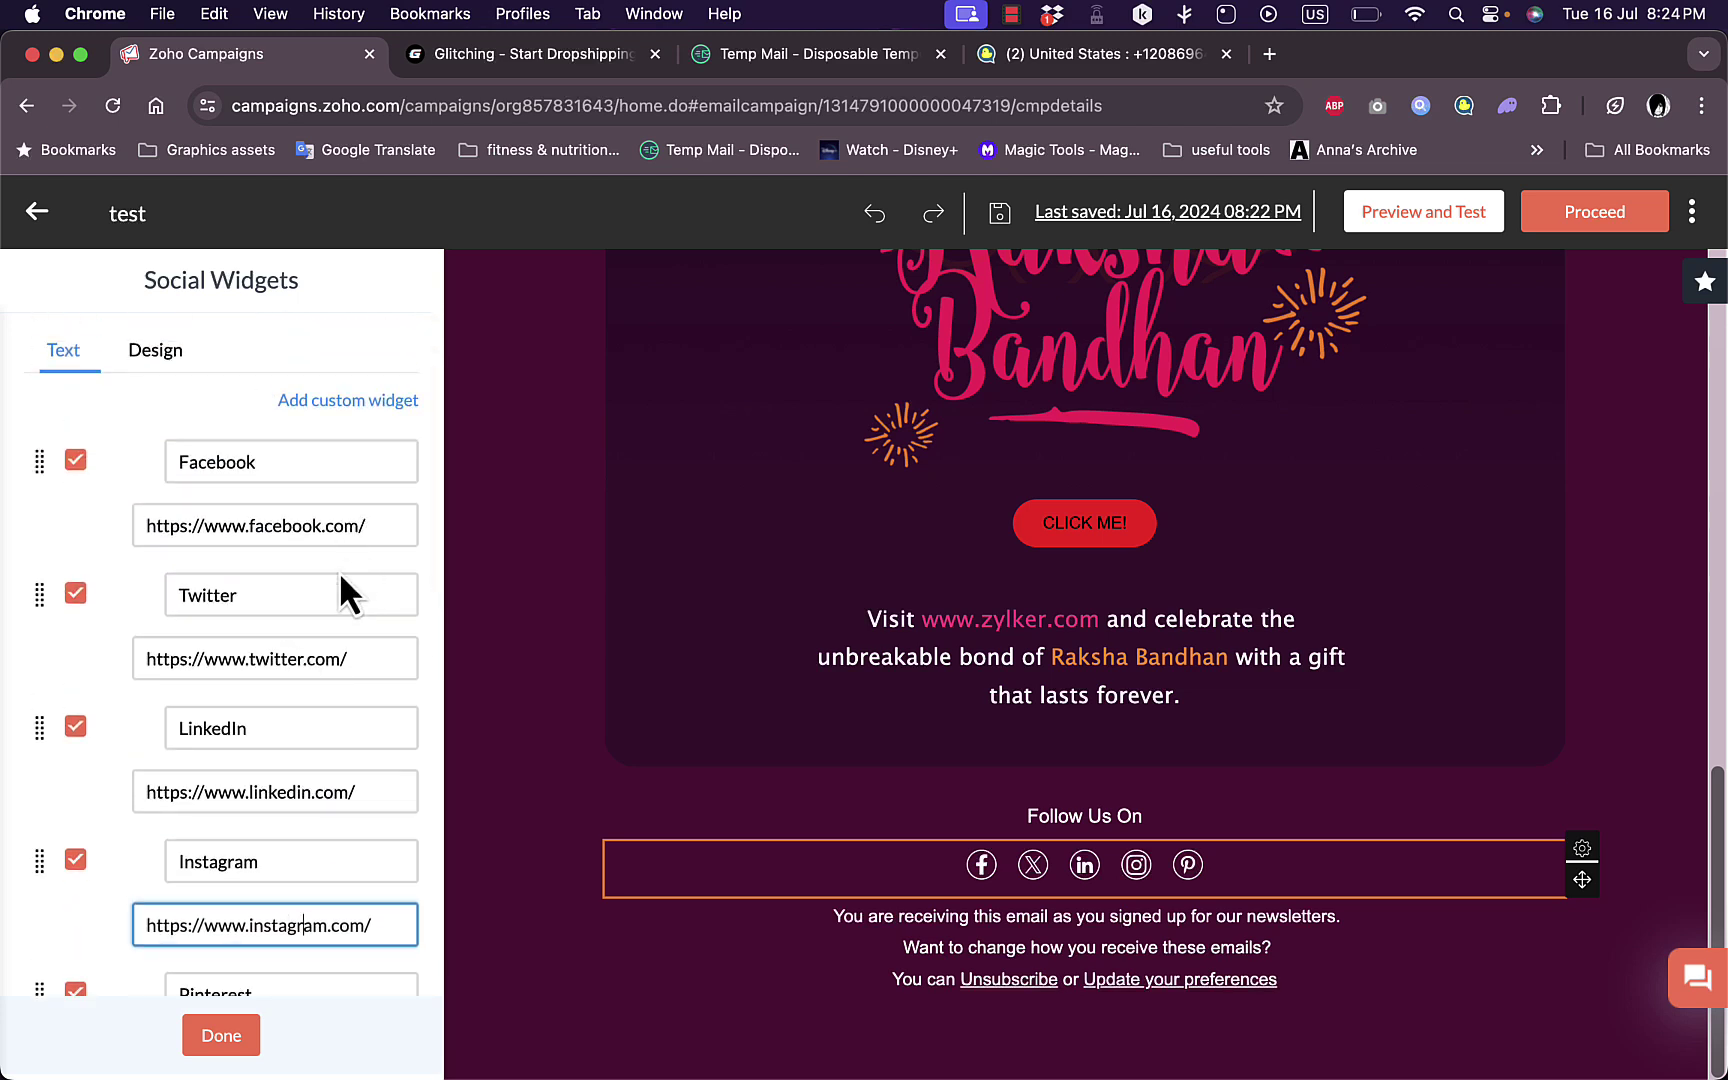
{"action": "scroll", "coordinate": [290, 790], "scroll_direction": "down", "scroll_amount": 5}
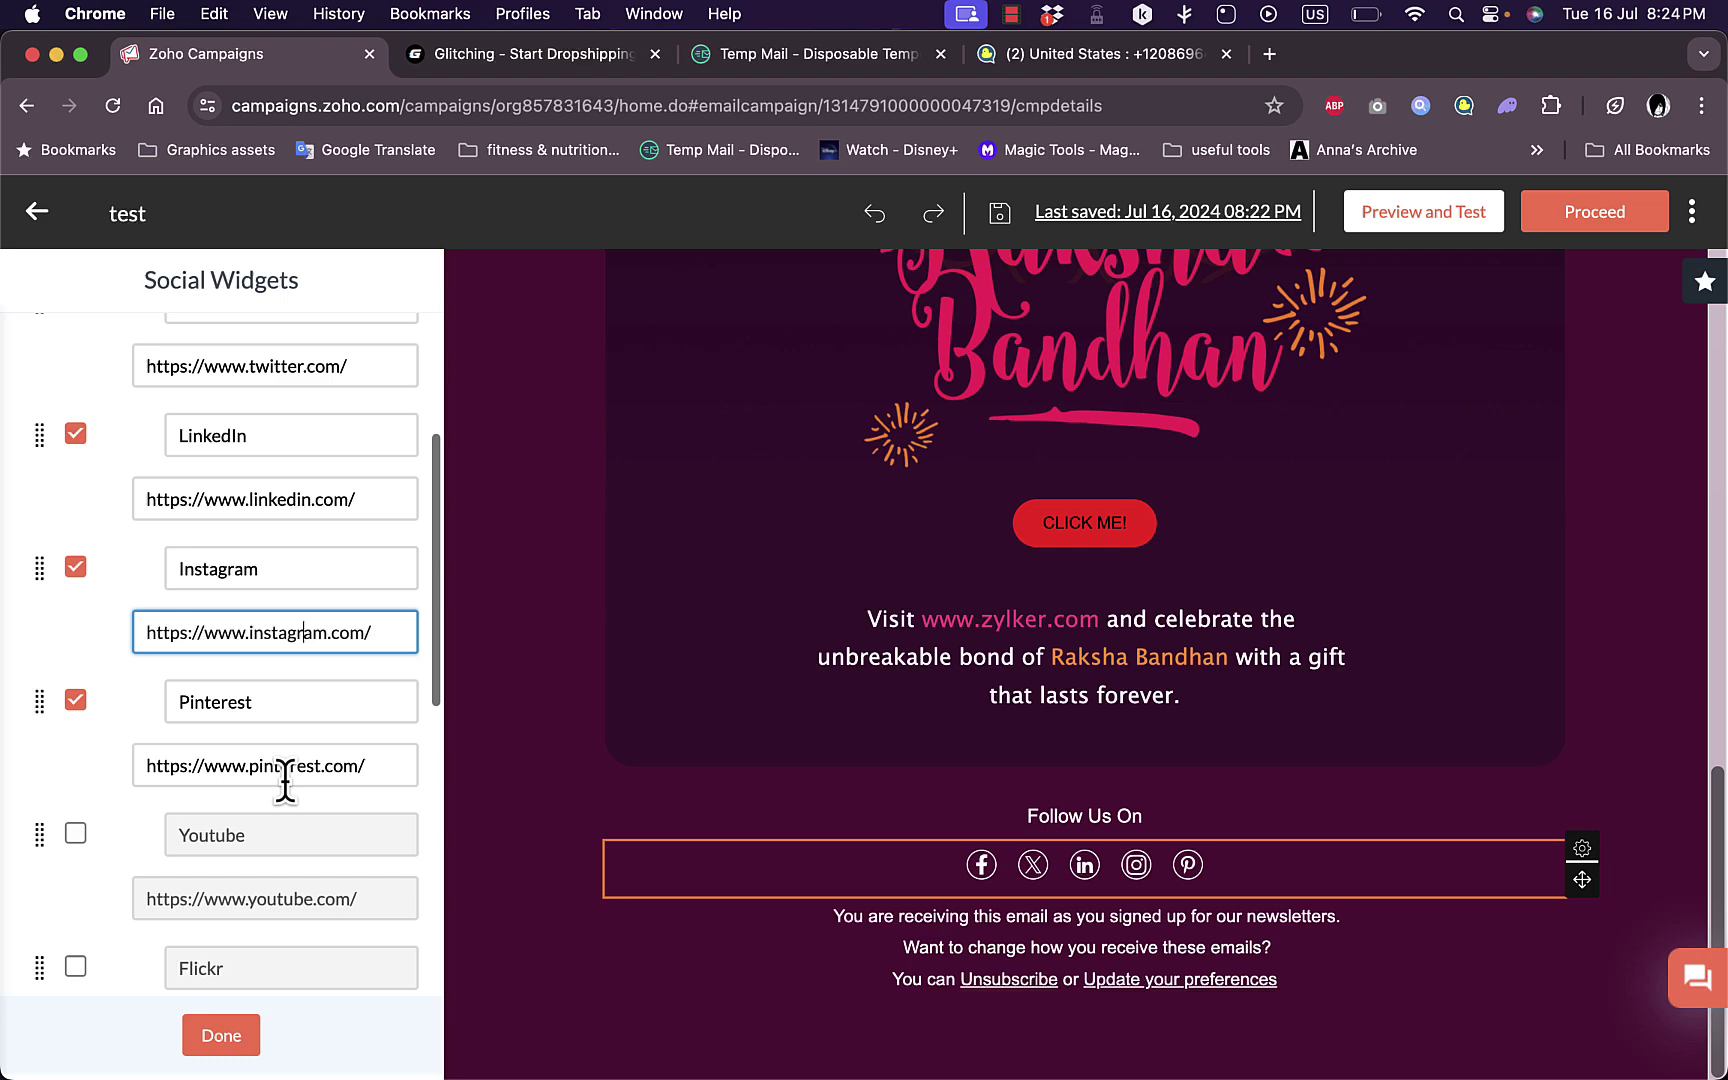
{"action": "scroll", "coordinate": [296, 801], "scroll_direction": "down", "scroll_amount": 12}
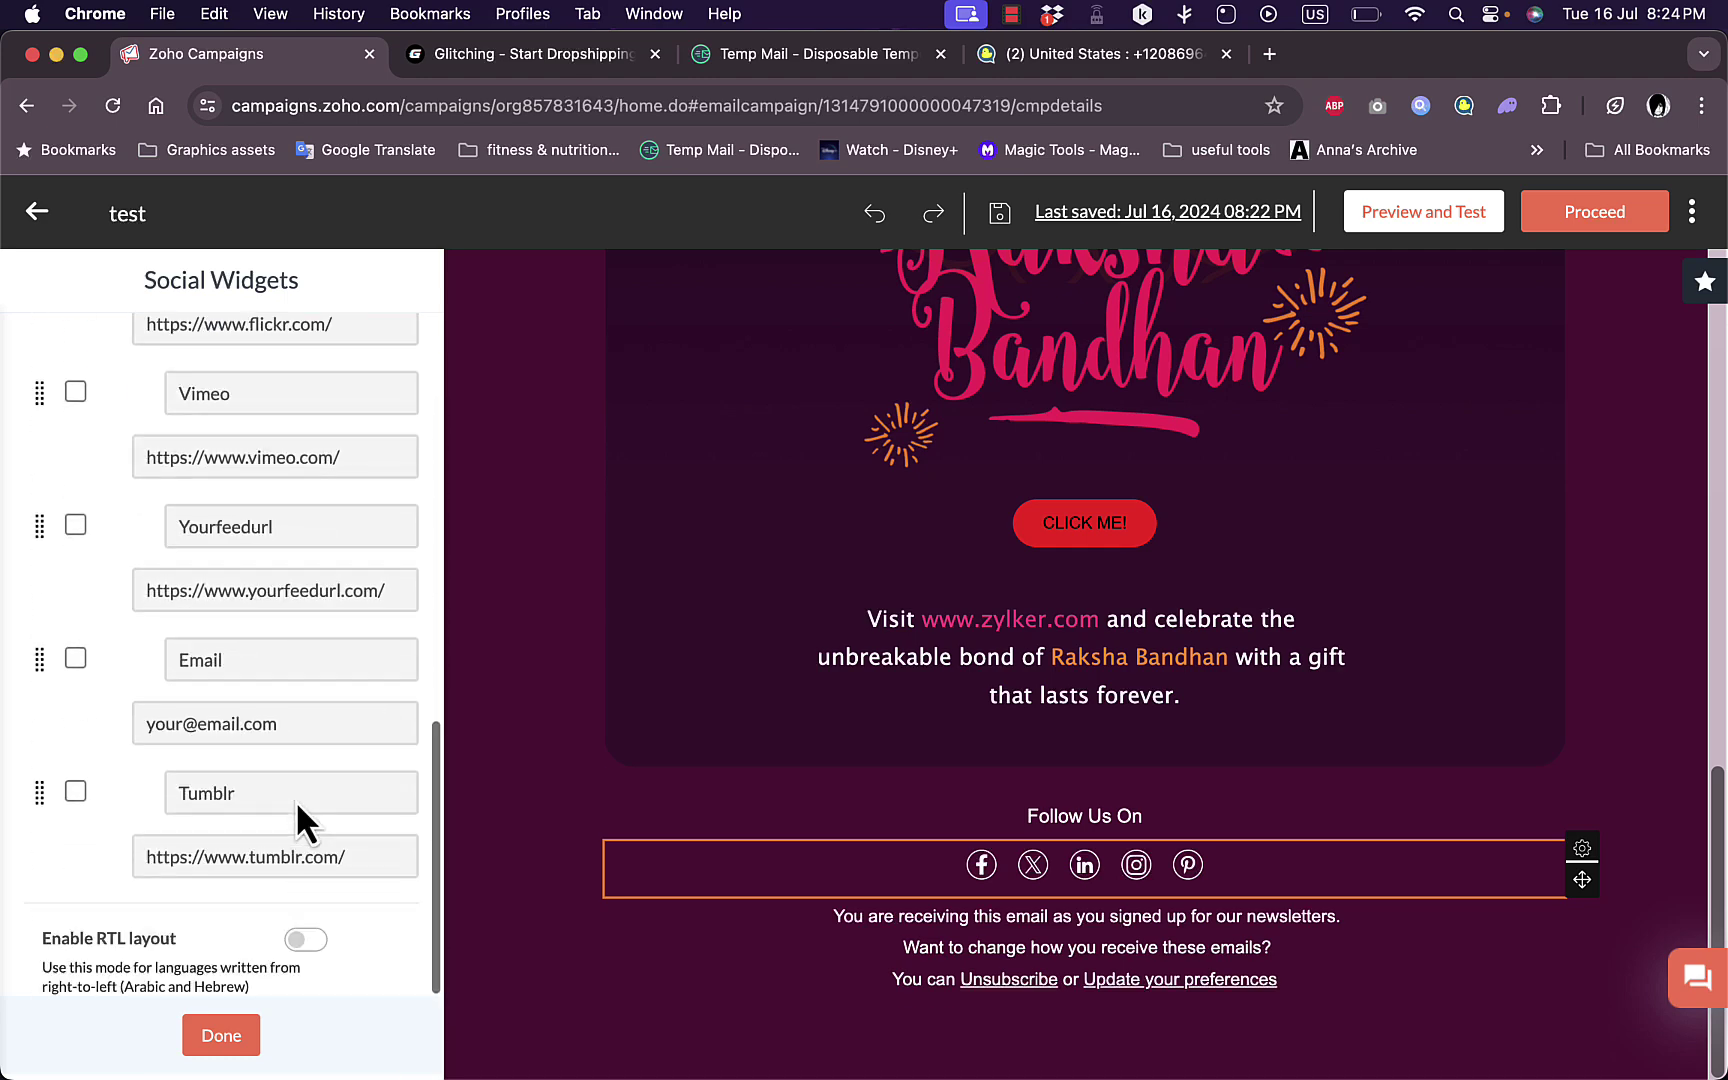
{"action": "scroll", "coordinate": [296, 801], "scroll_direction": "up", "scroll_amount": 15}
{"action": "scroll", "coordinate": [941, 757], "scroll_direction": "up", "scroll_amount": 15}
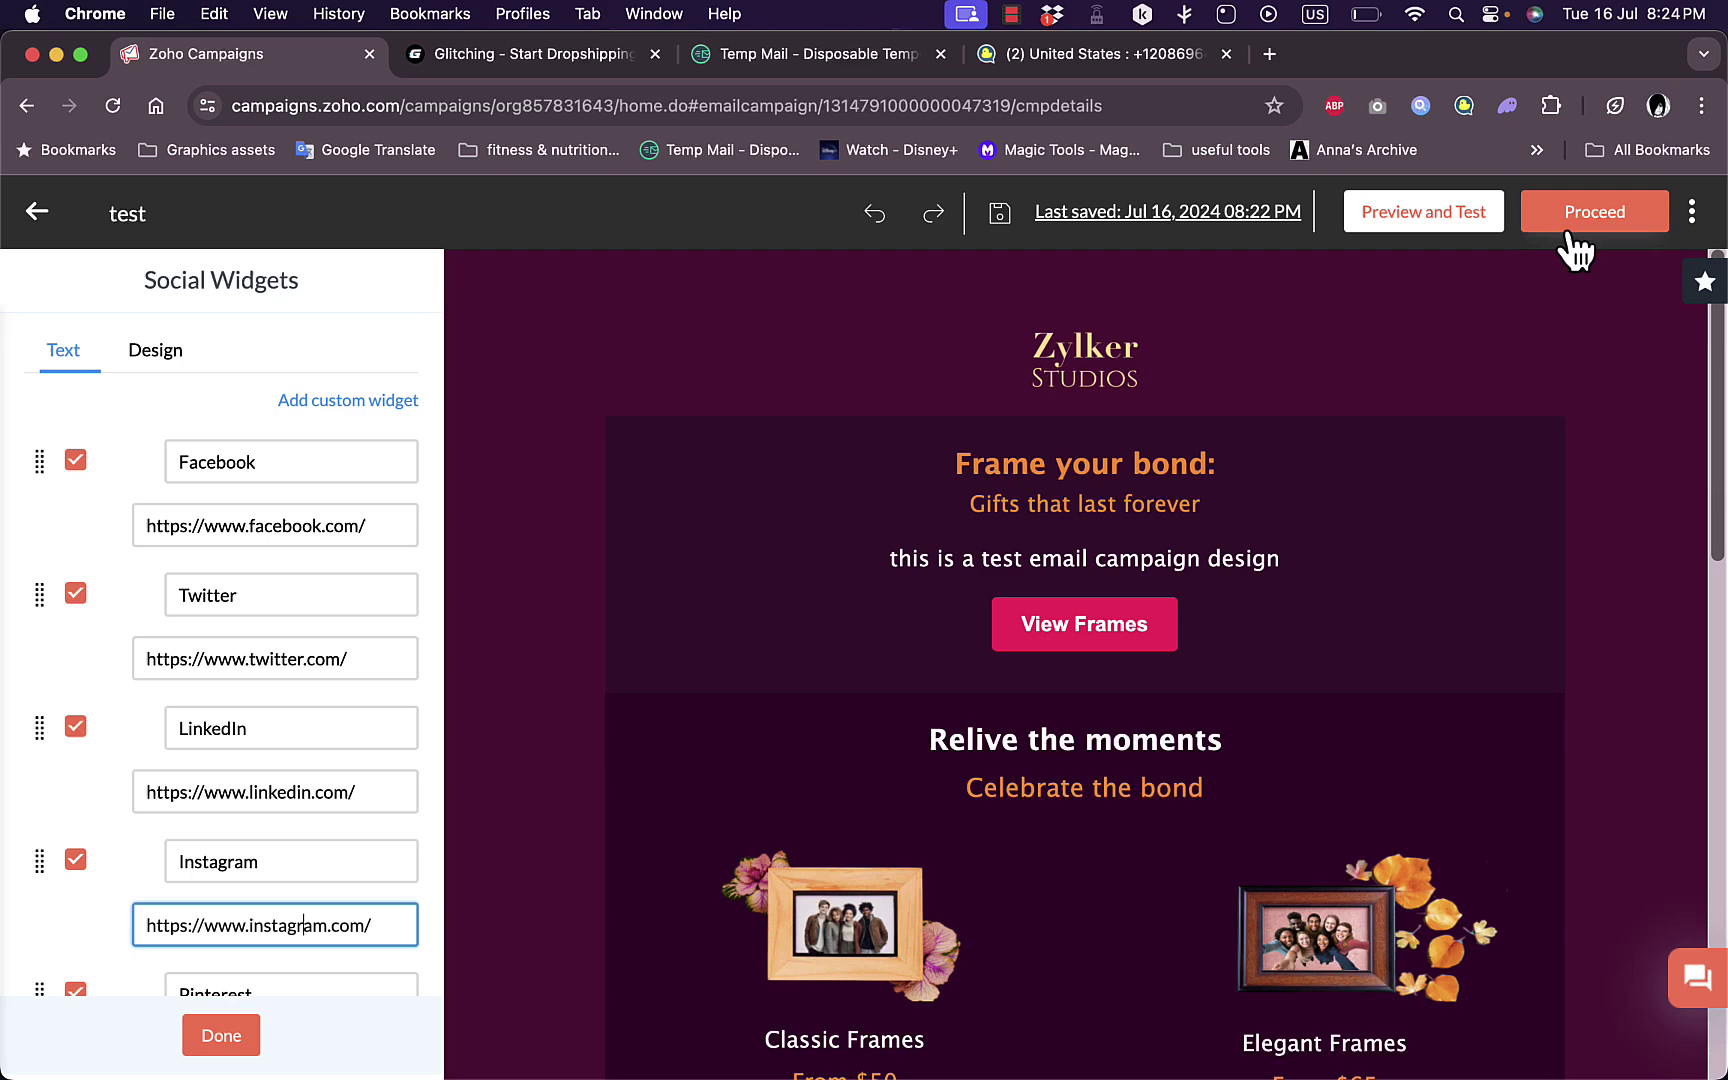
Step: Save and preview the email in phone and desktop layouts, then close the stray Google tab
{"action": "left_click", "coordinate": [1430, 214]}
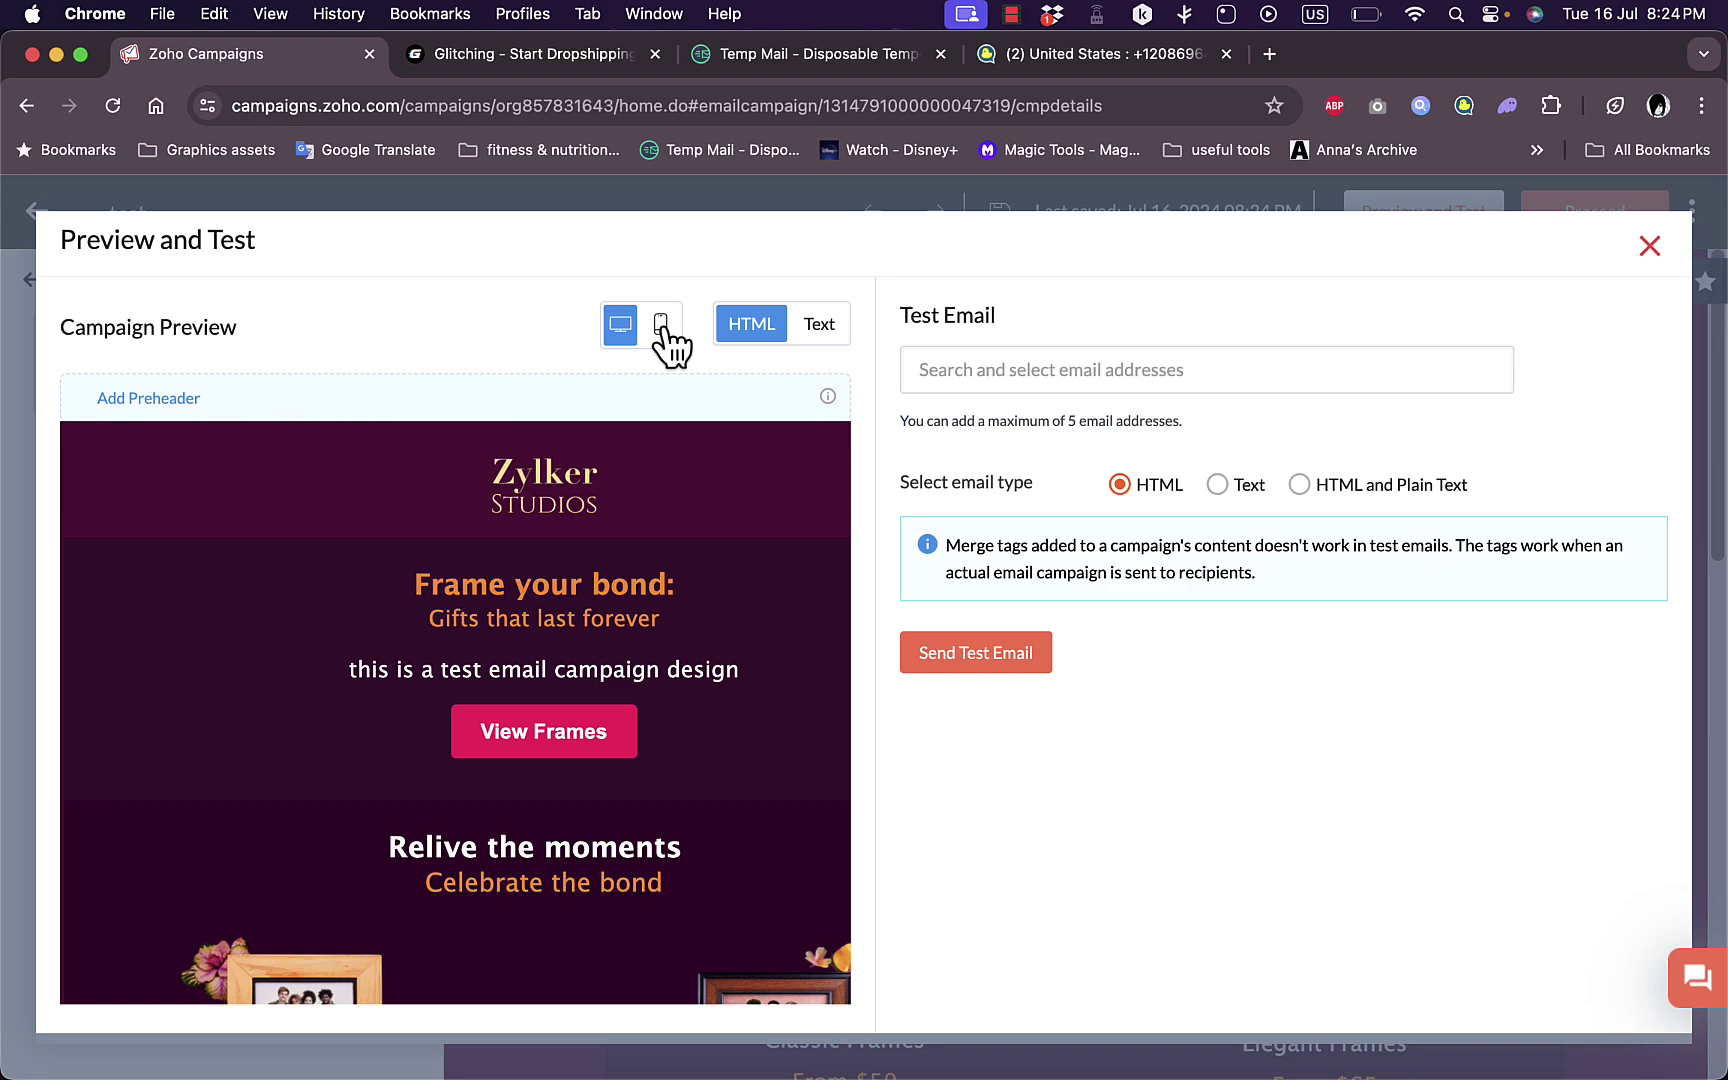
{"action": "left_click", "coordinate": [662, 330]}
{"action": "left_click", "coordinate": [621, 326]}
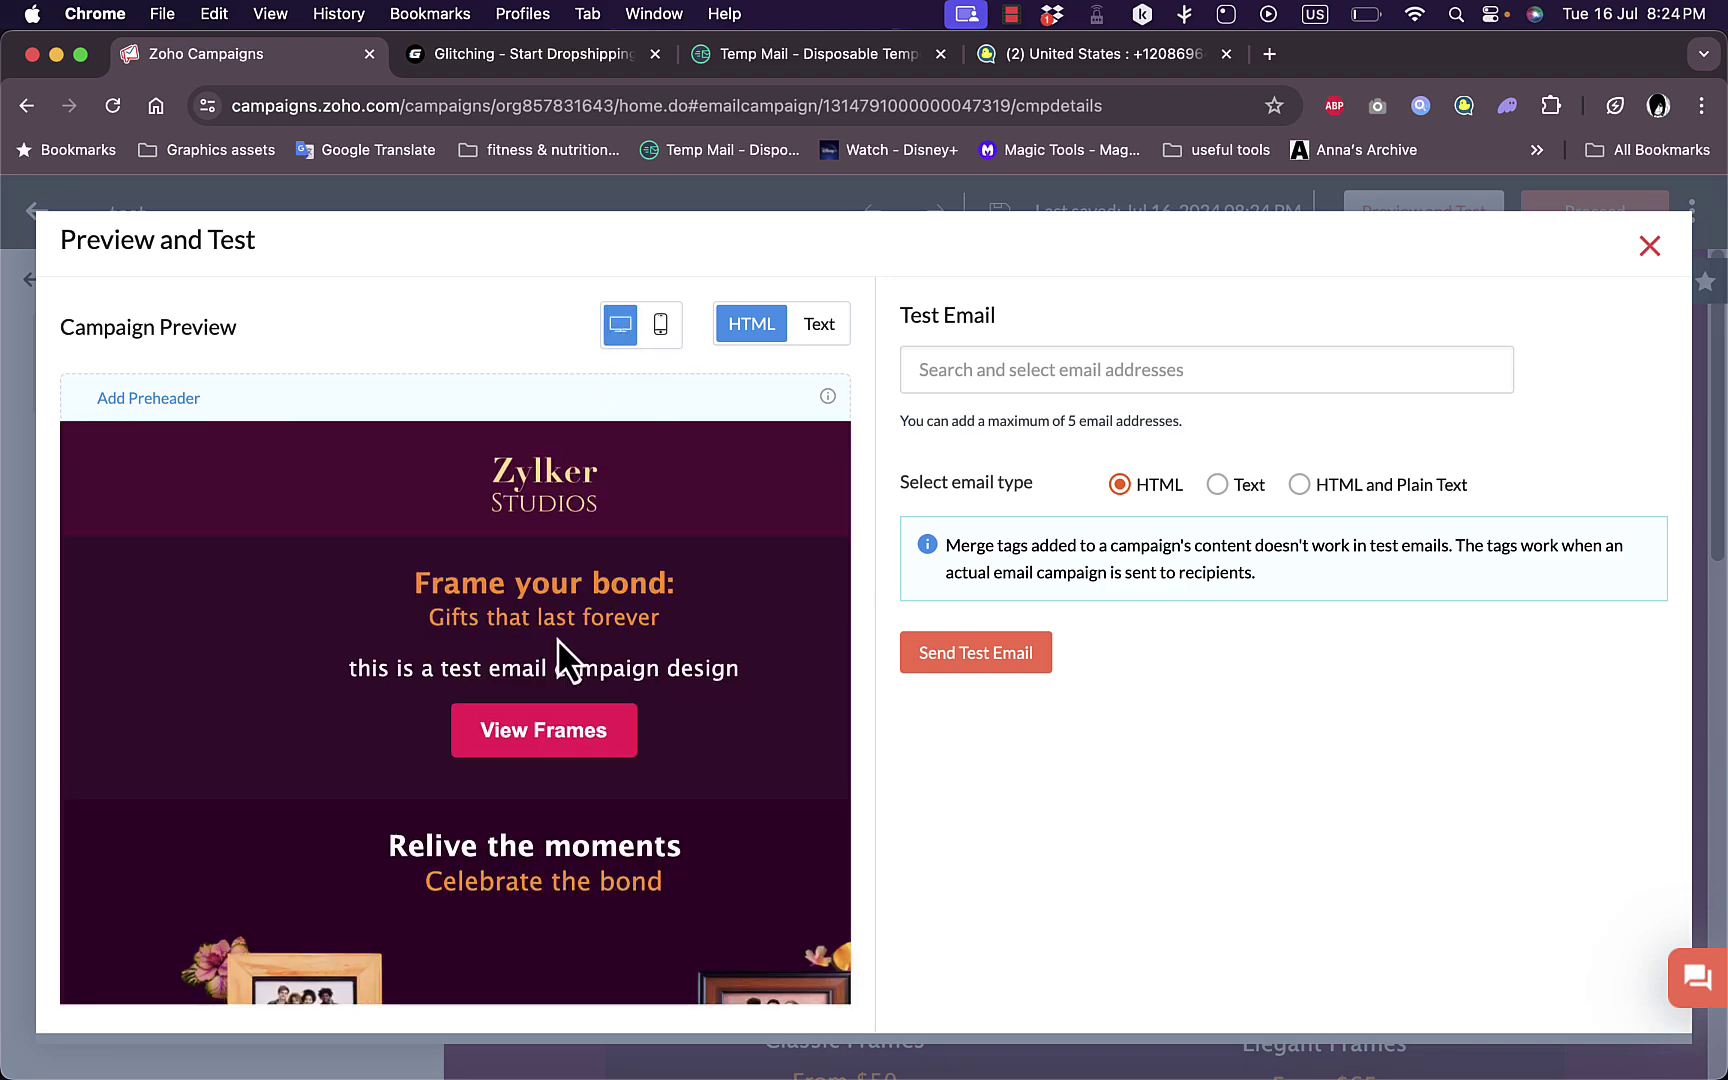
{"action": "scroll", "coordinate": [560, 650], "scroll_direction": "down", "scroll_amount": 8}
{"action": "scroll", "coordinate": [560, 660], "scroll_direction": "down", "scroll_amount": 7}
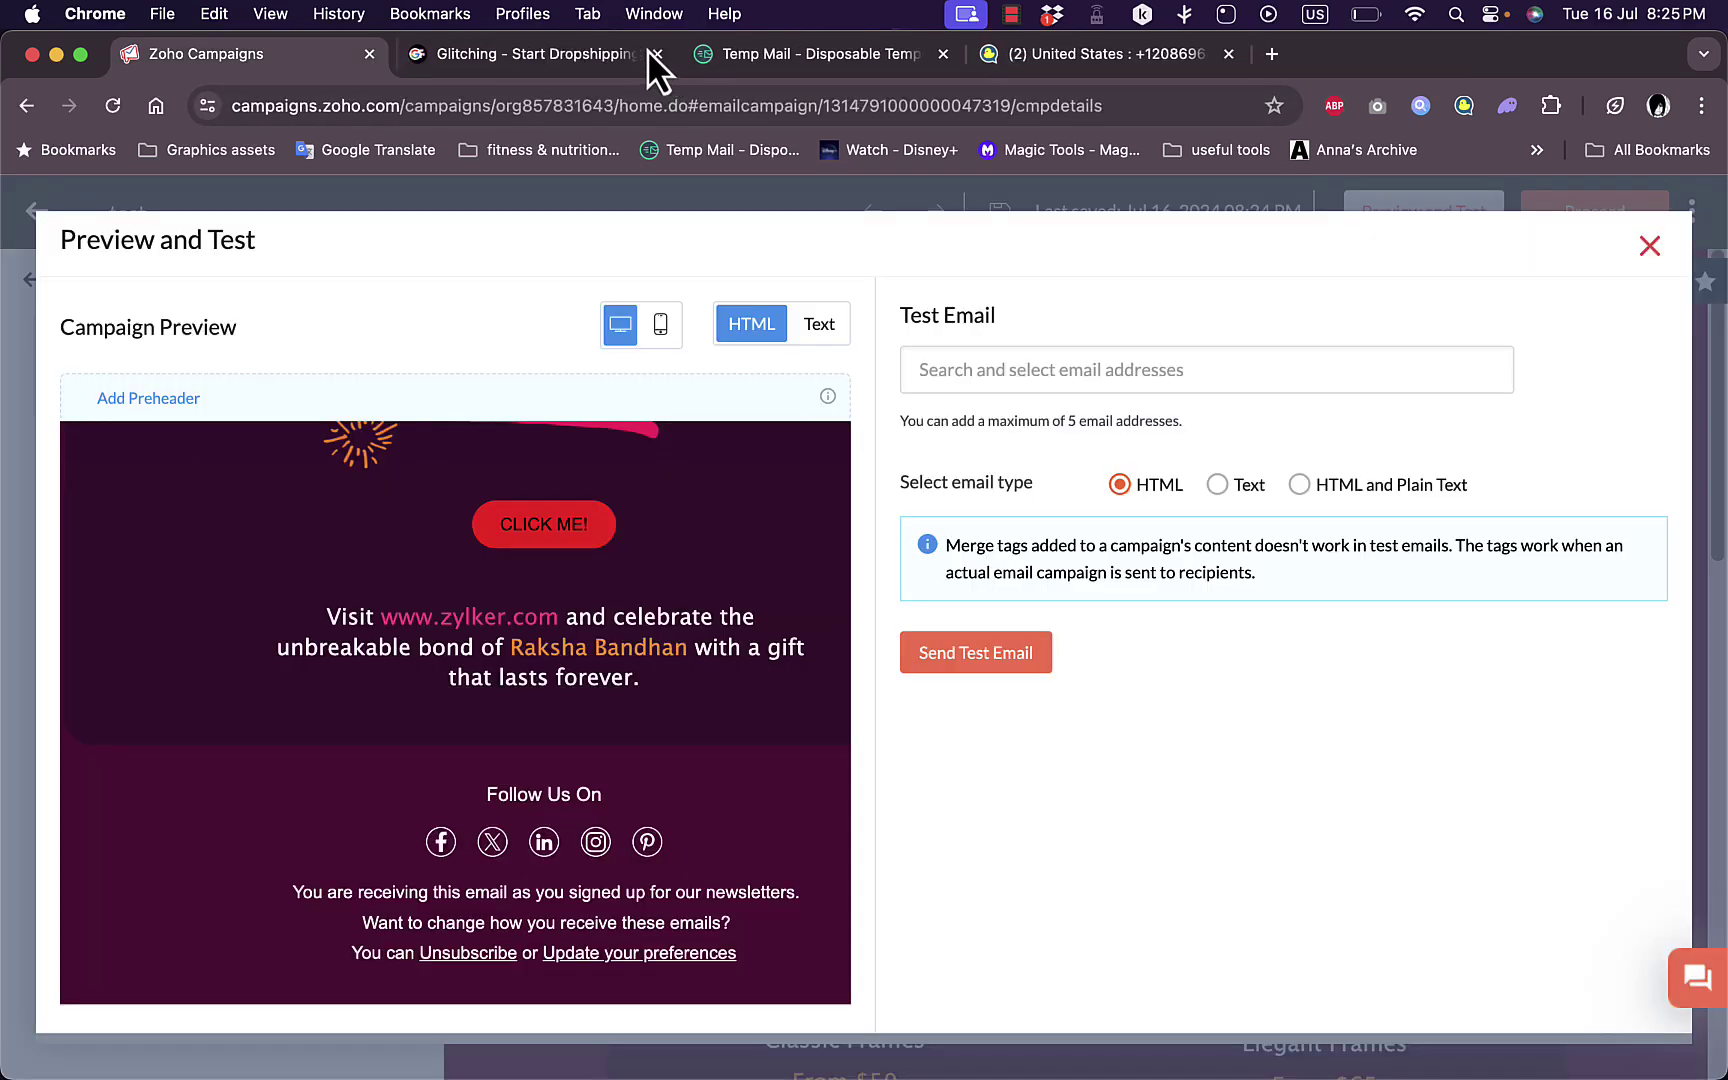
{"action": "left_click", "coordinate": [656, 53]}
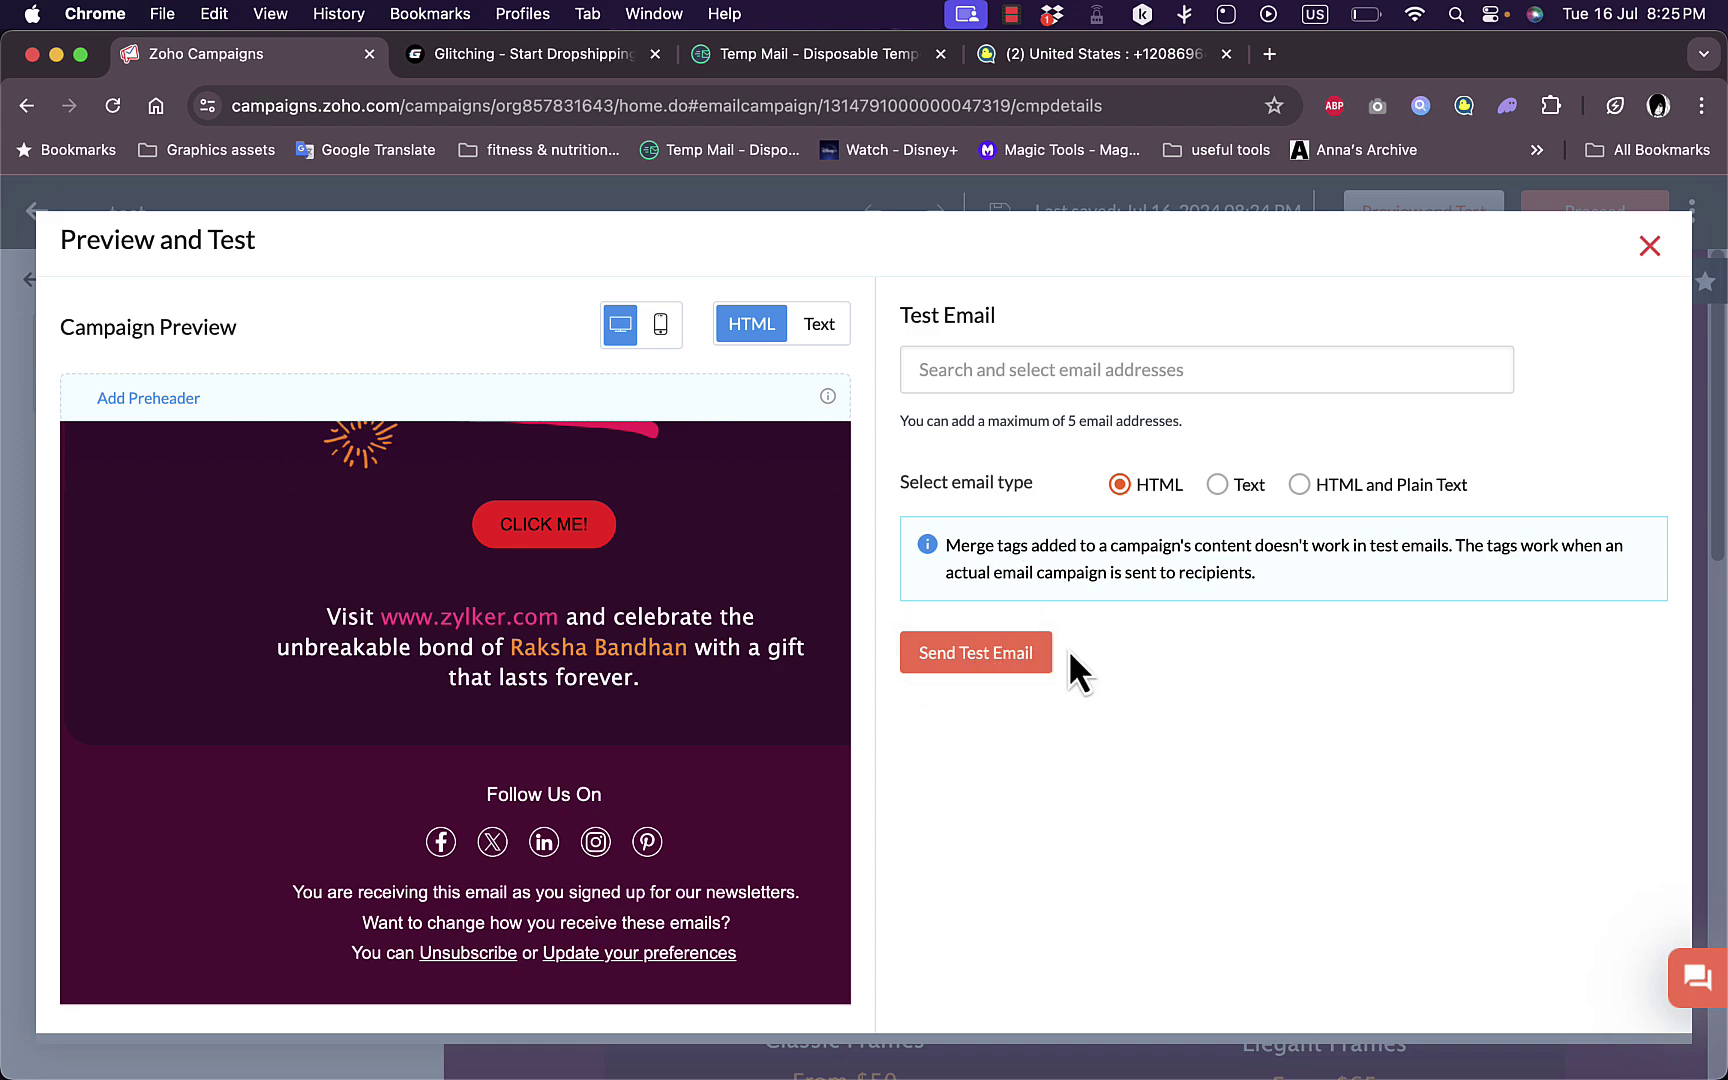
Step: Save and close the email design, then go to the SMS Campaigns page
{"action": "left_click", "coordinate": [1654, 266]}
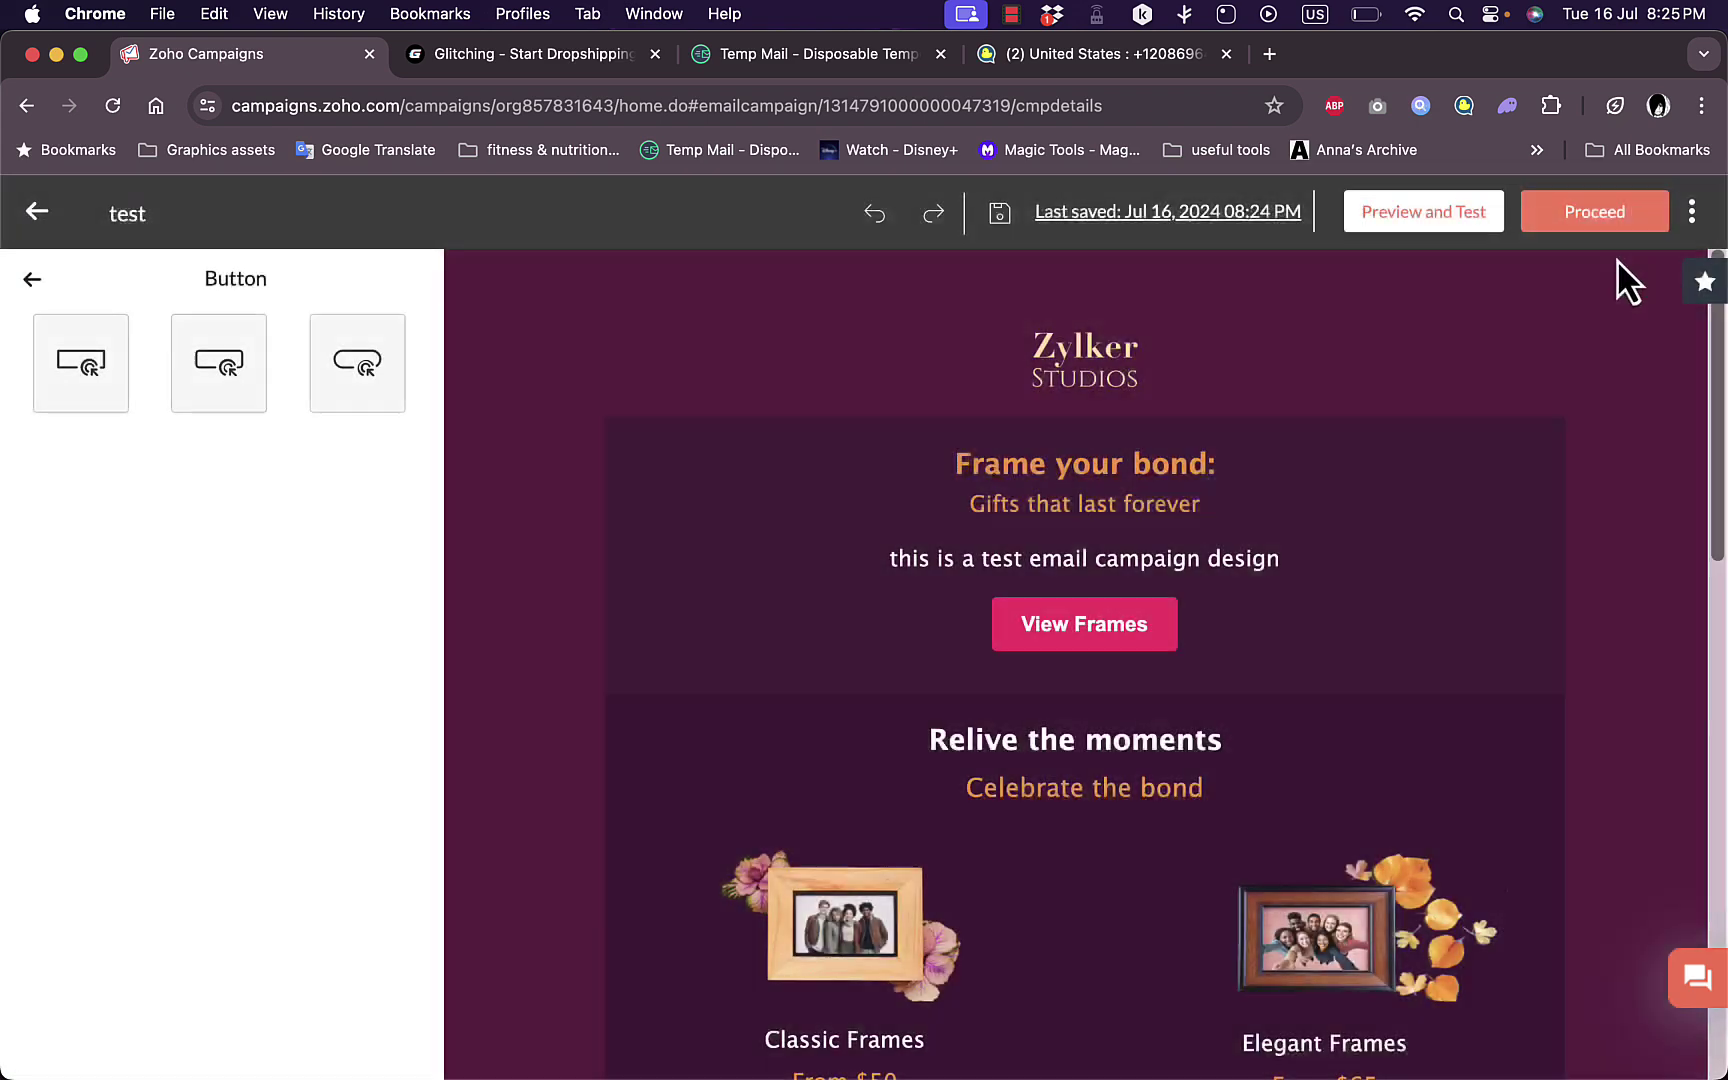
{"action": "left_click", "coordinate": [42, 214]}
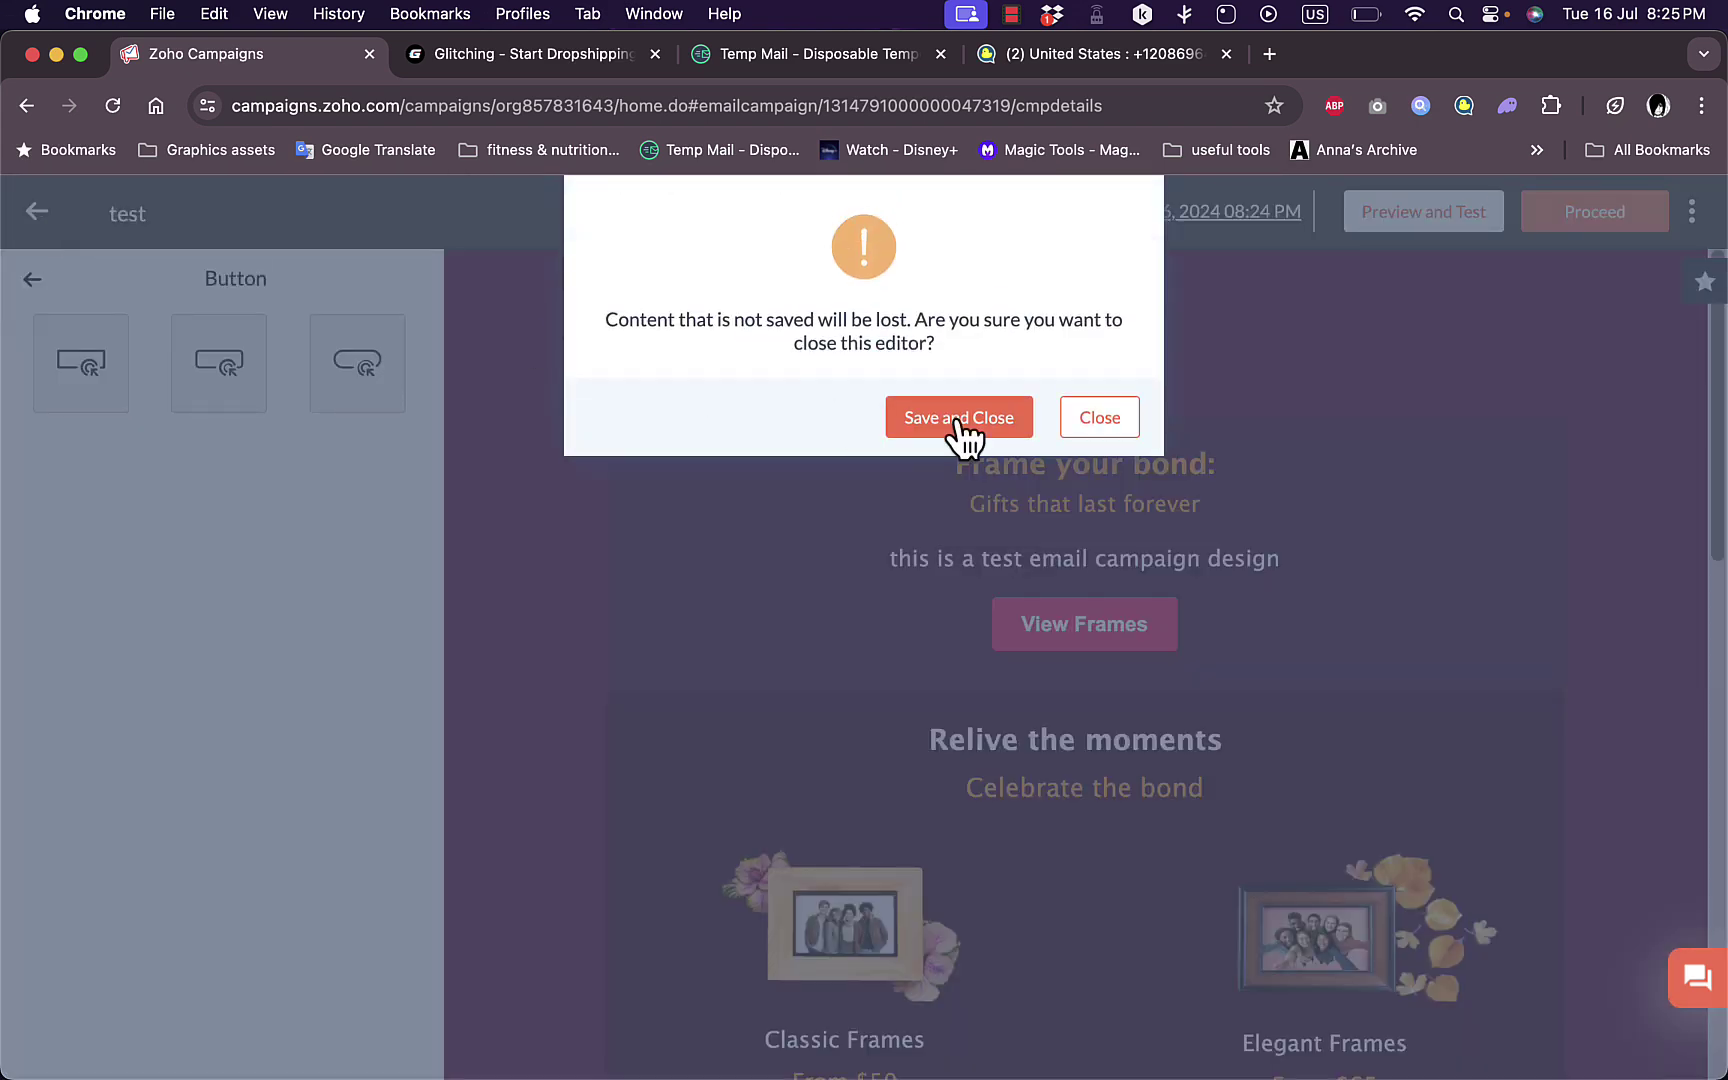
{"action": "left_click", "coordinate": [990, 420]}
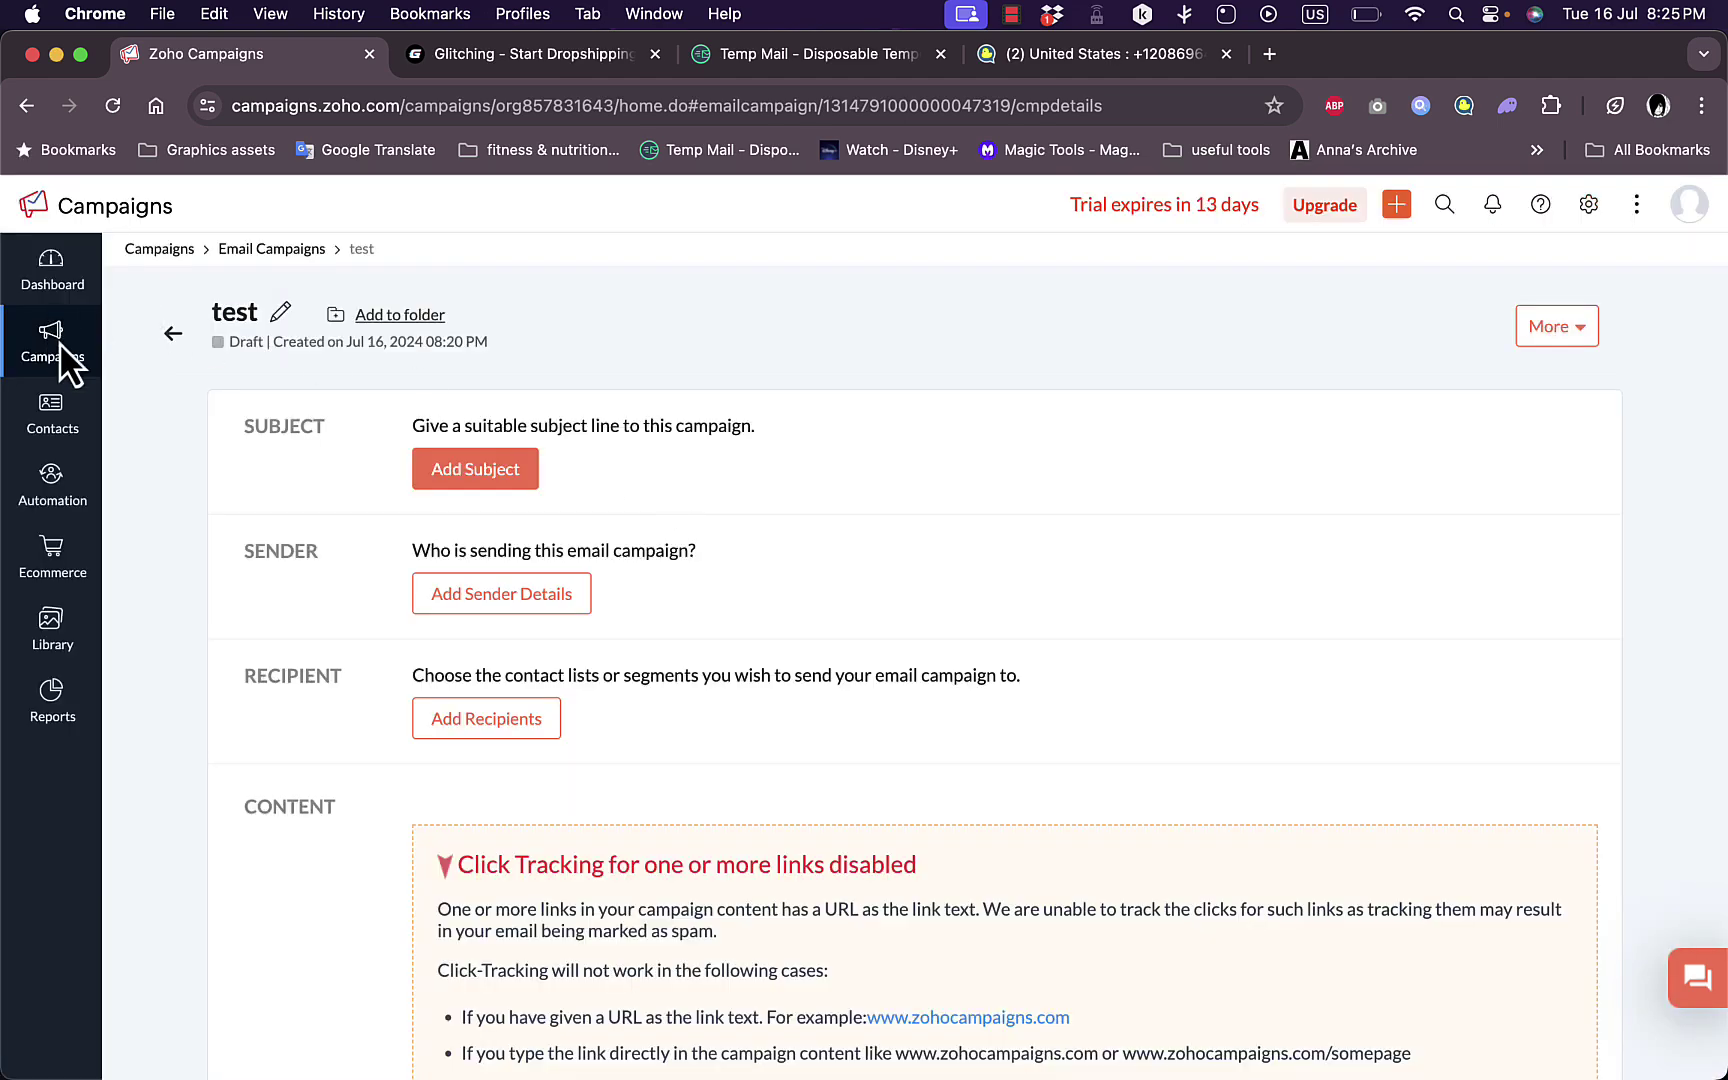
{"action": "mouse_move", "coordinate": [62, 360]}
{"action": "left_click", "coordinate": [193, 392]}
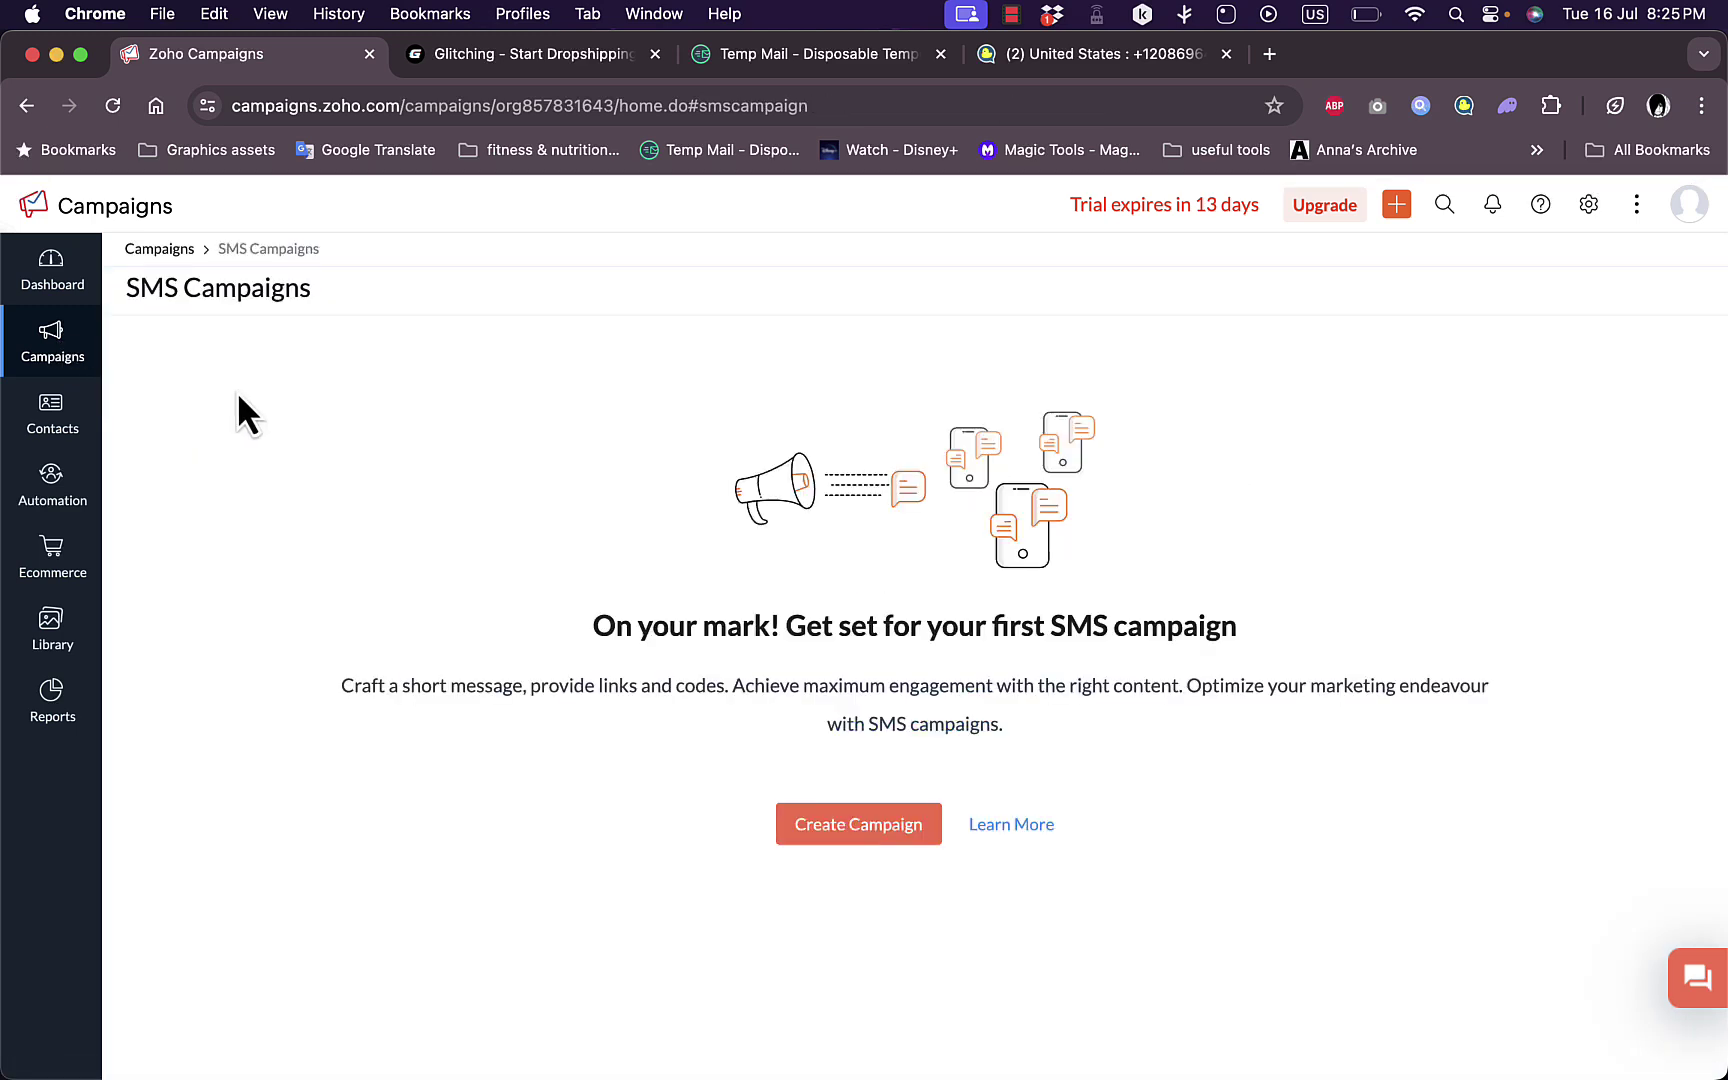
Step: Create an Untitled SMS Campaign draft with Recipient, From and SMS Content sections
{"action": "left_click", "coordinate": [852, 826]}
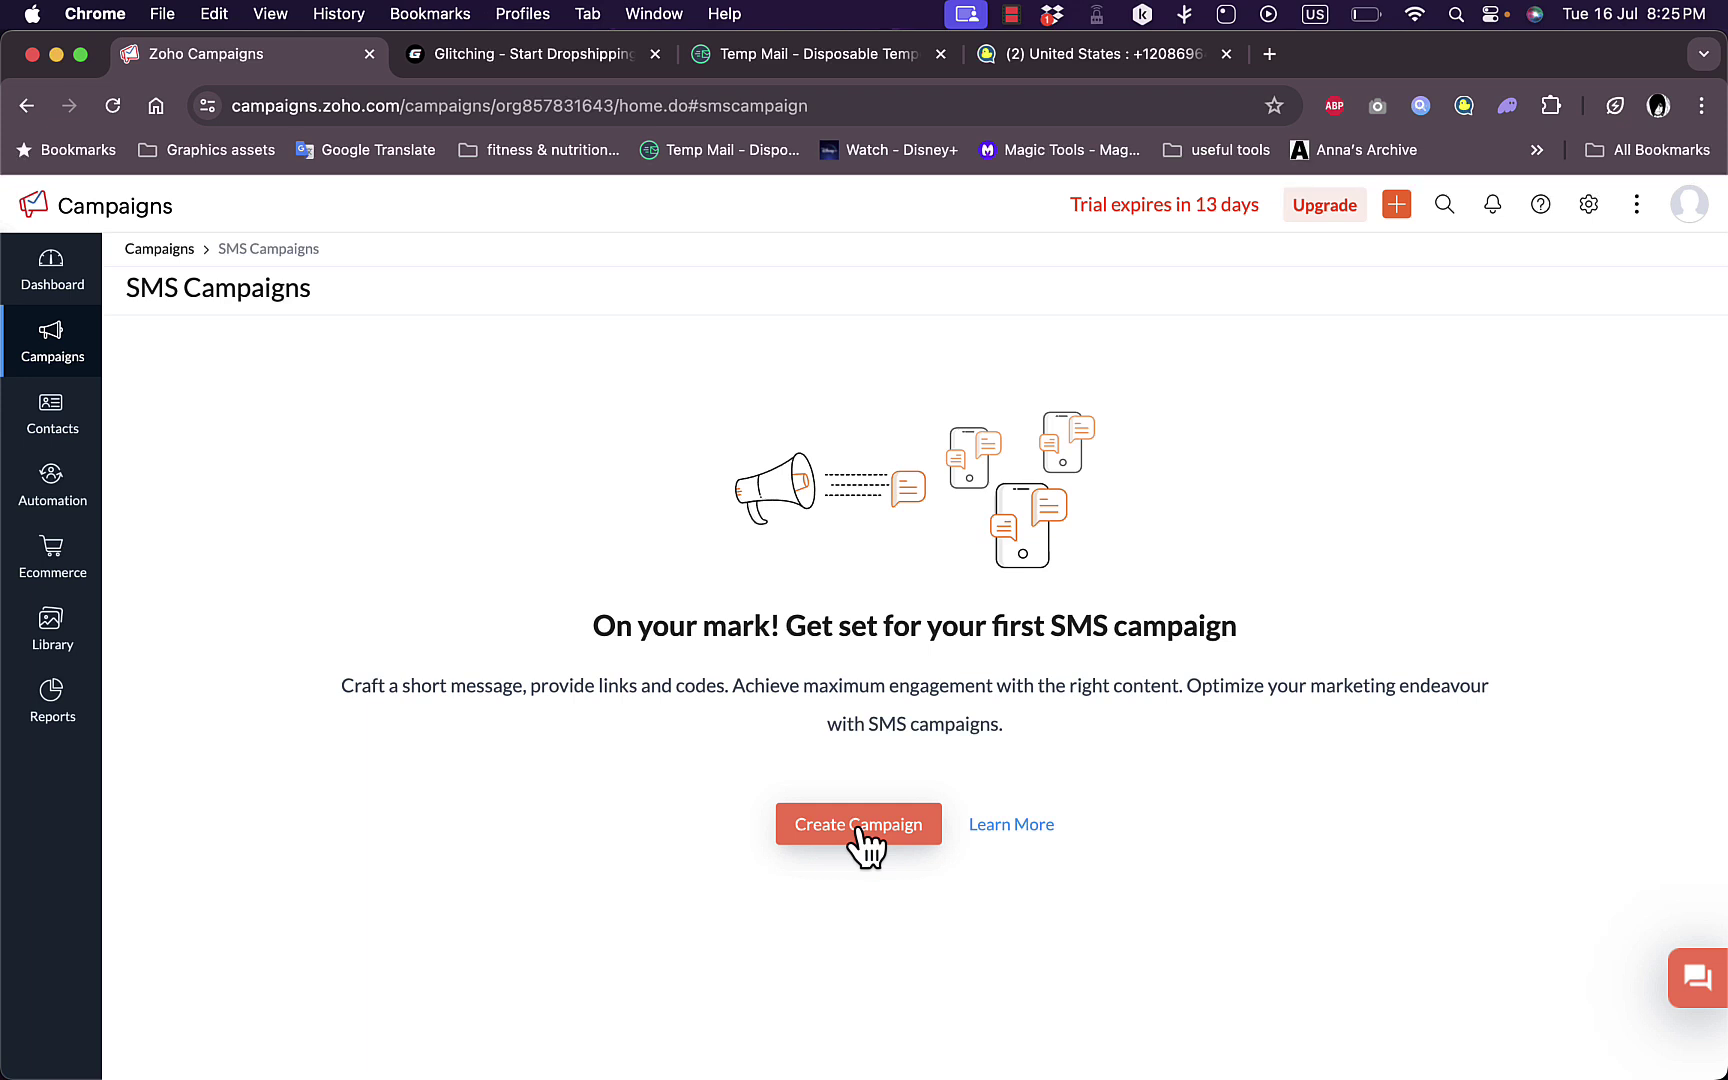
{"action": "left_click", "coordinate": [858, 830]}
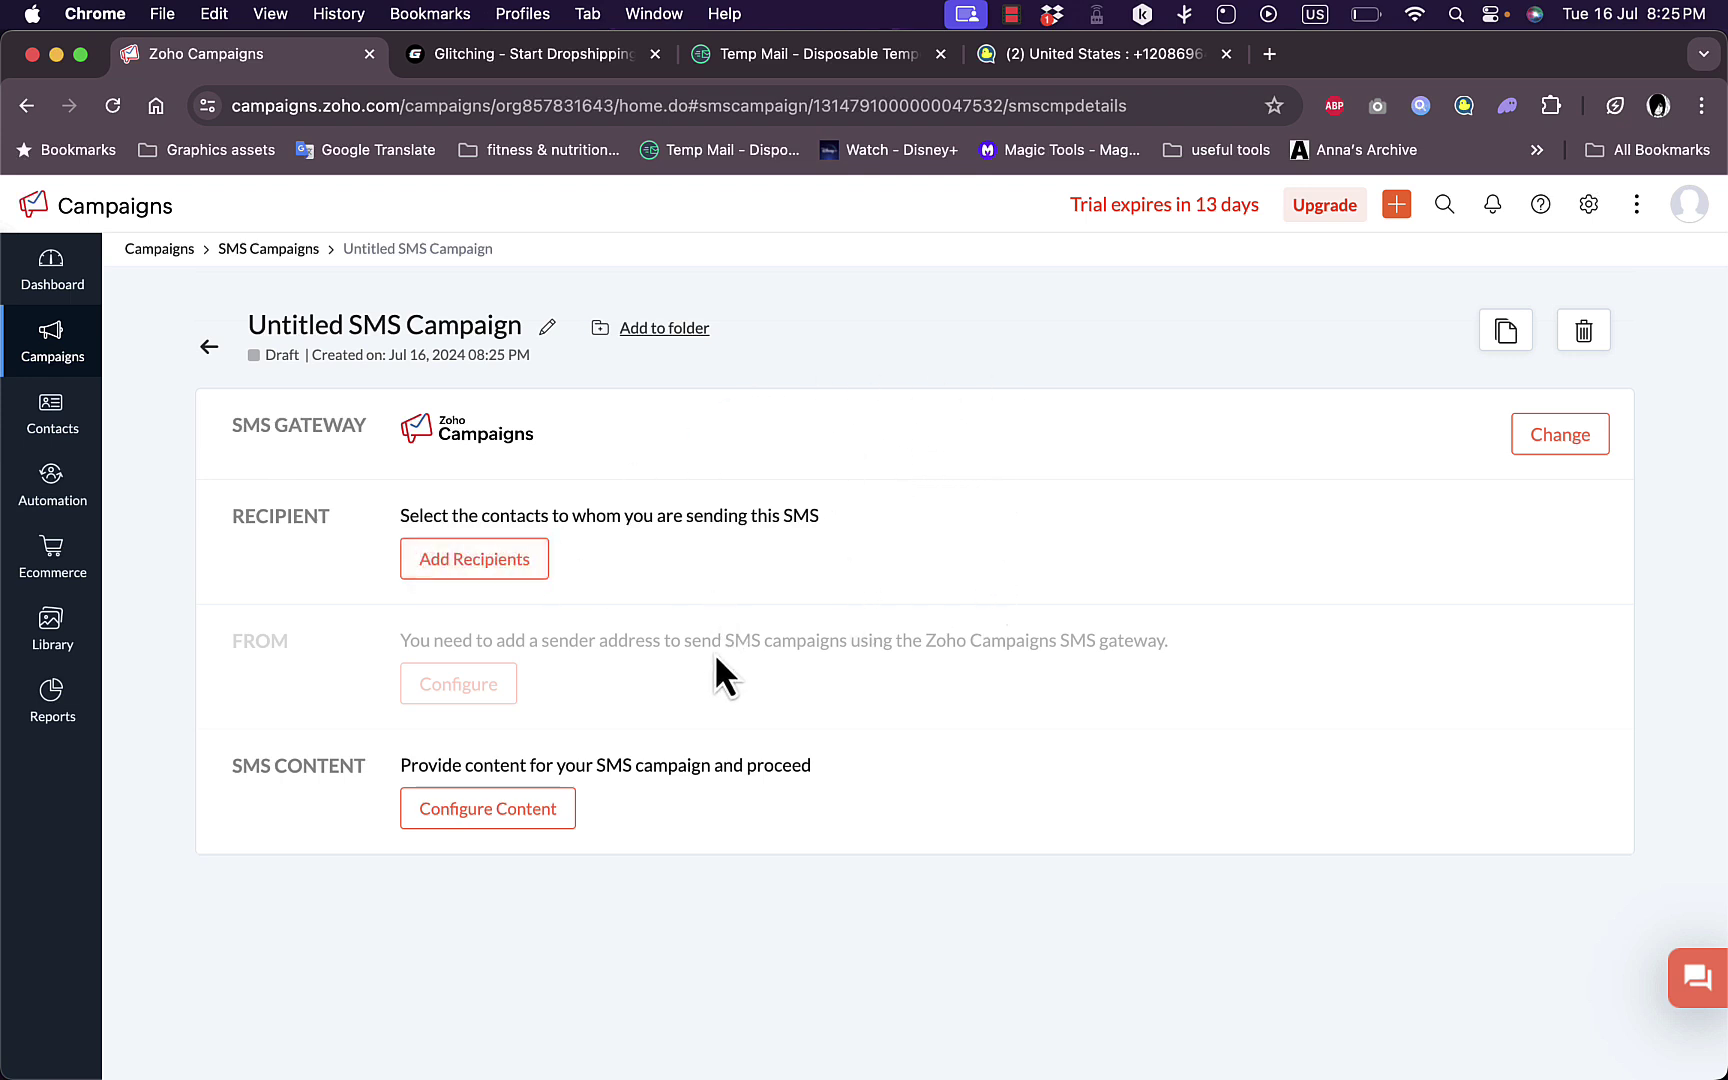
{"action": "mouse_move", "coordinate": [98, 443]}
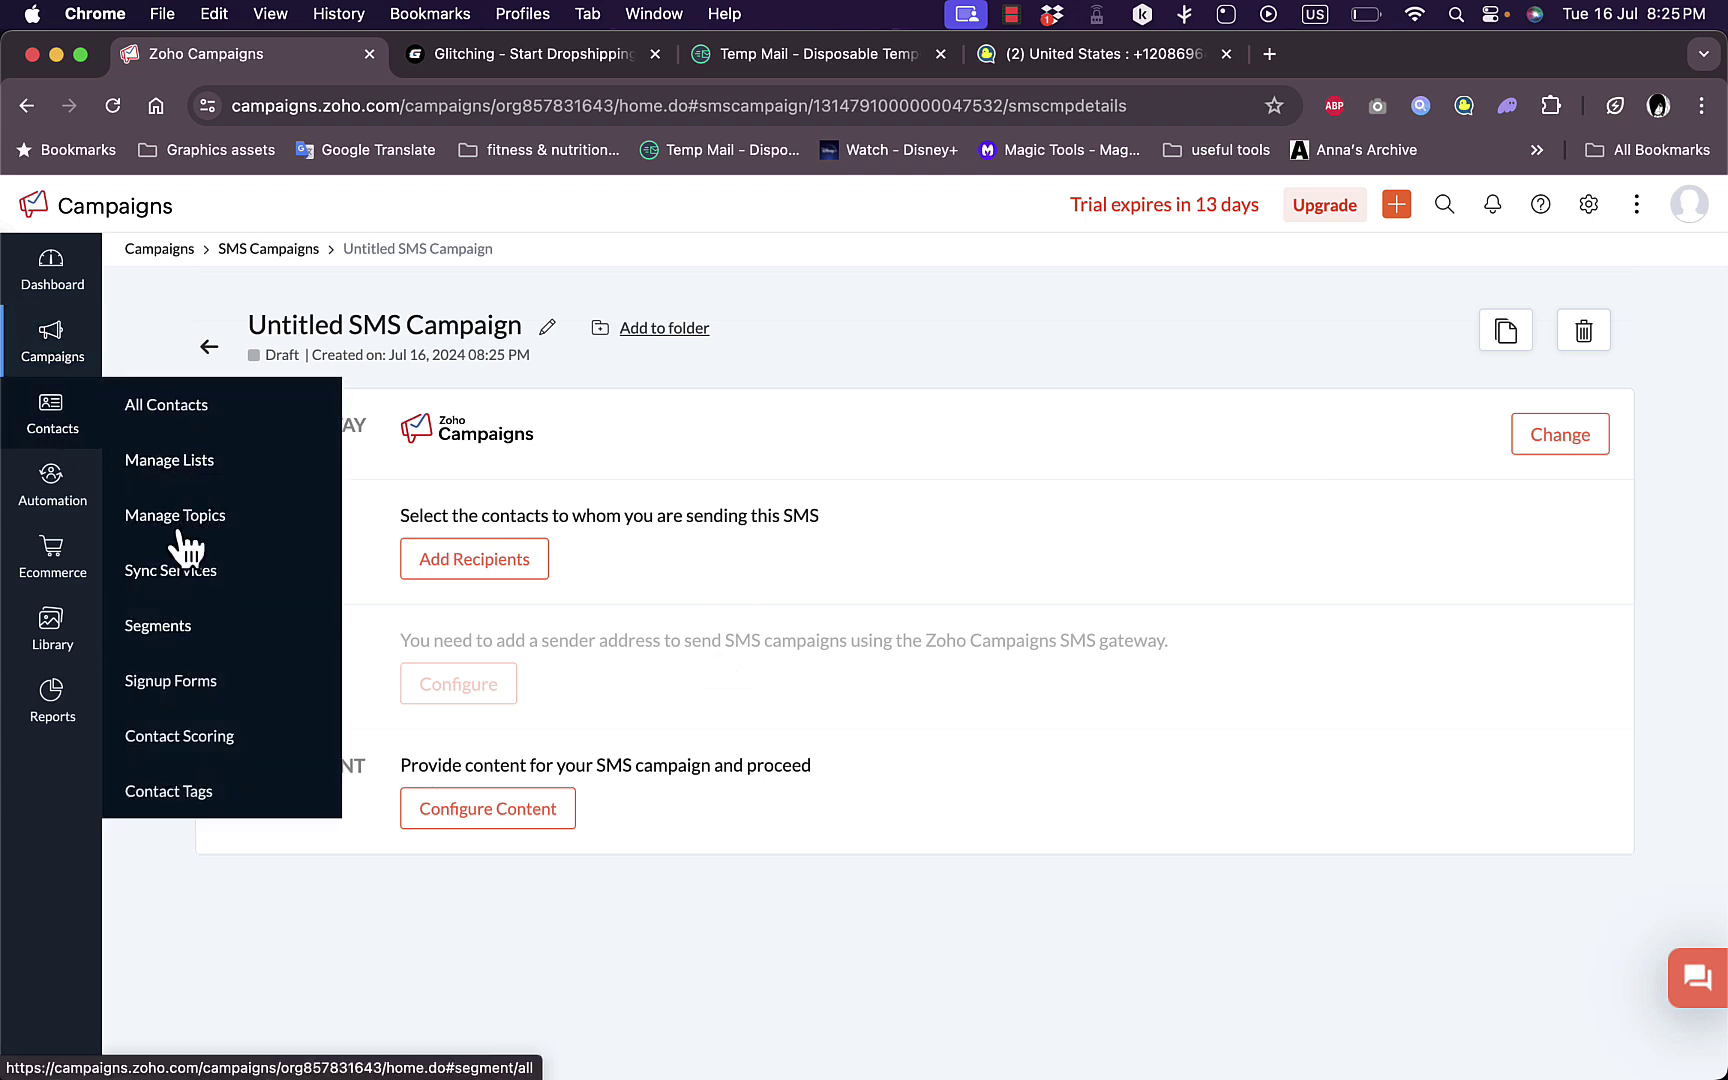
Step: Browse the All Contacts table and its Add New options, then go to the empty Automation workflows page
{"action": "left_click", "coordinate": [200, 418]}
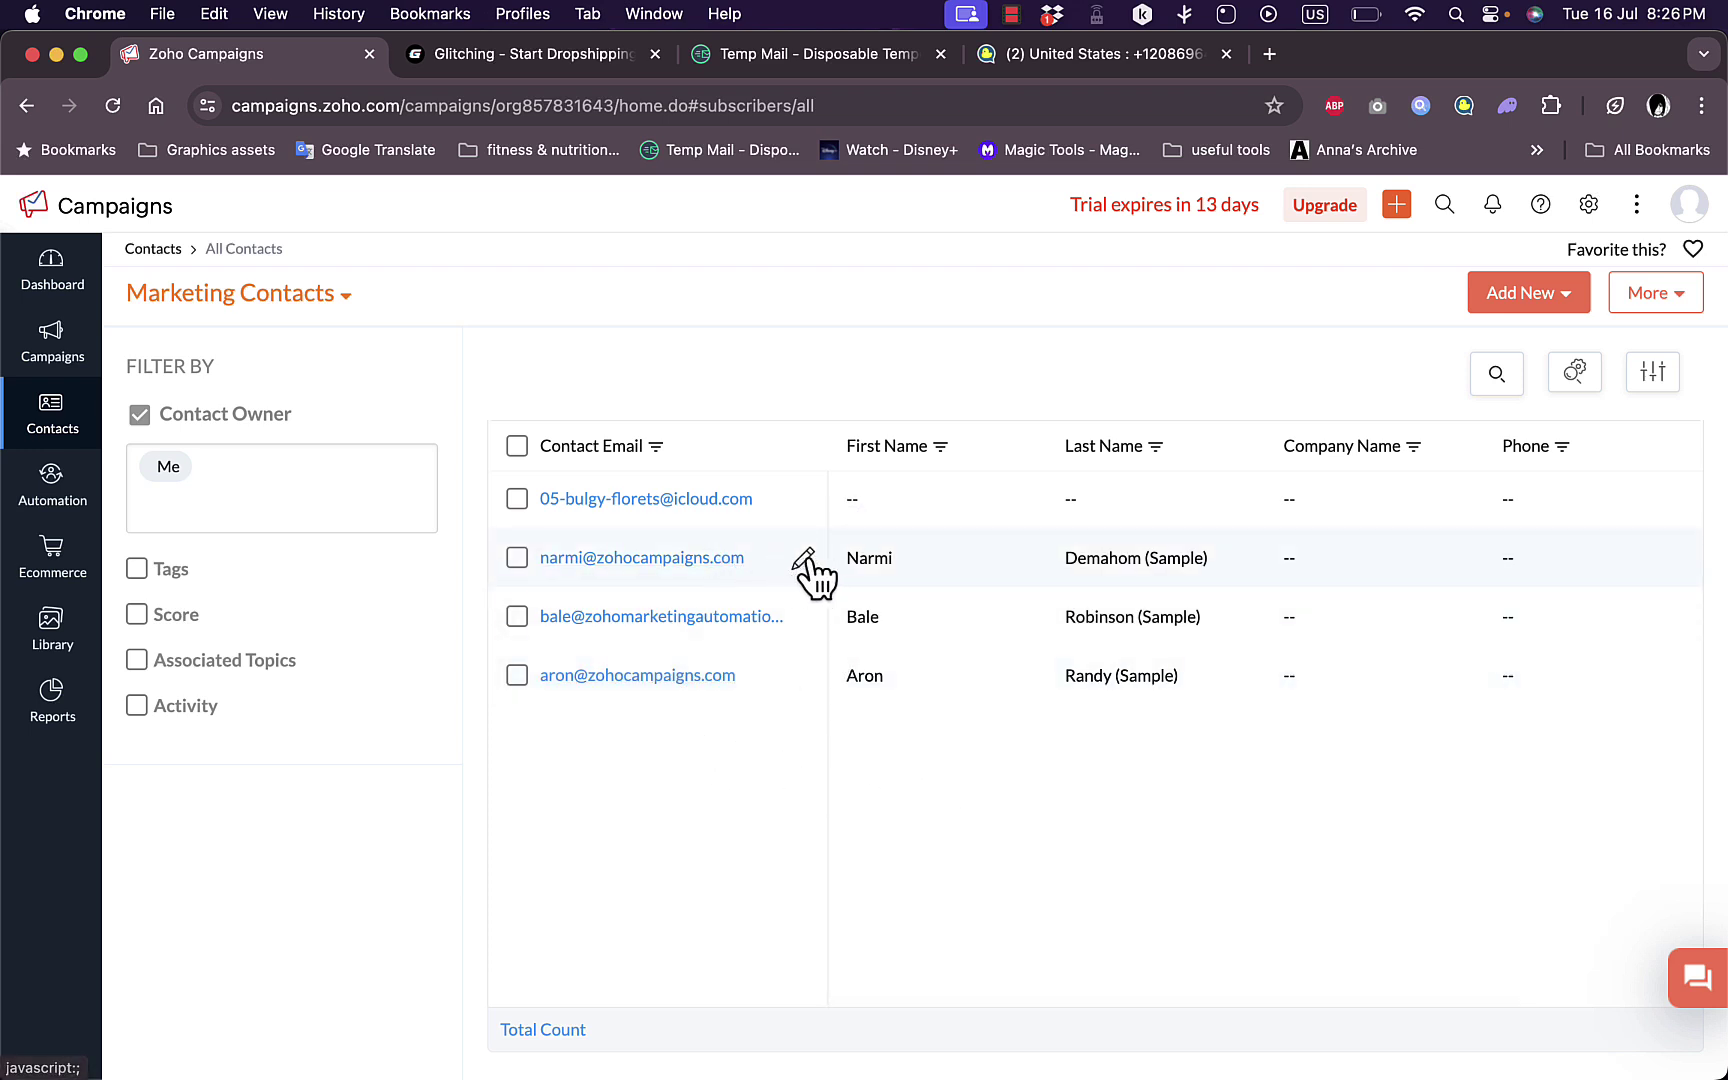
{"action": "scroll", "coordinate": [1150, 750], "scroll_direction": "right", "scroll_amount": 5}
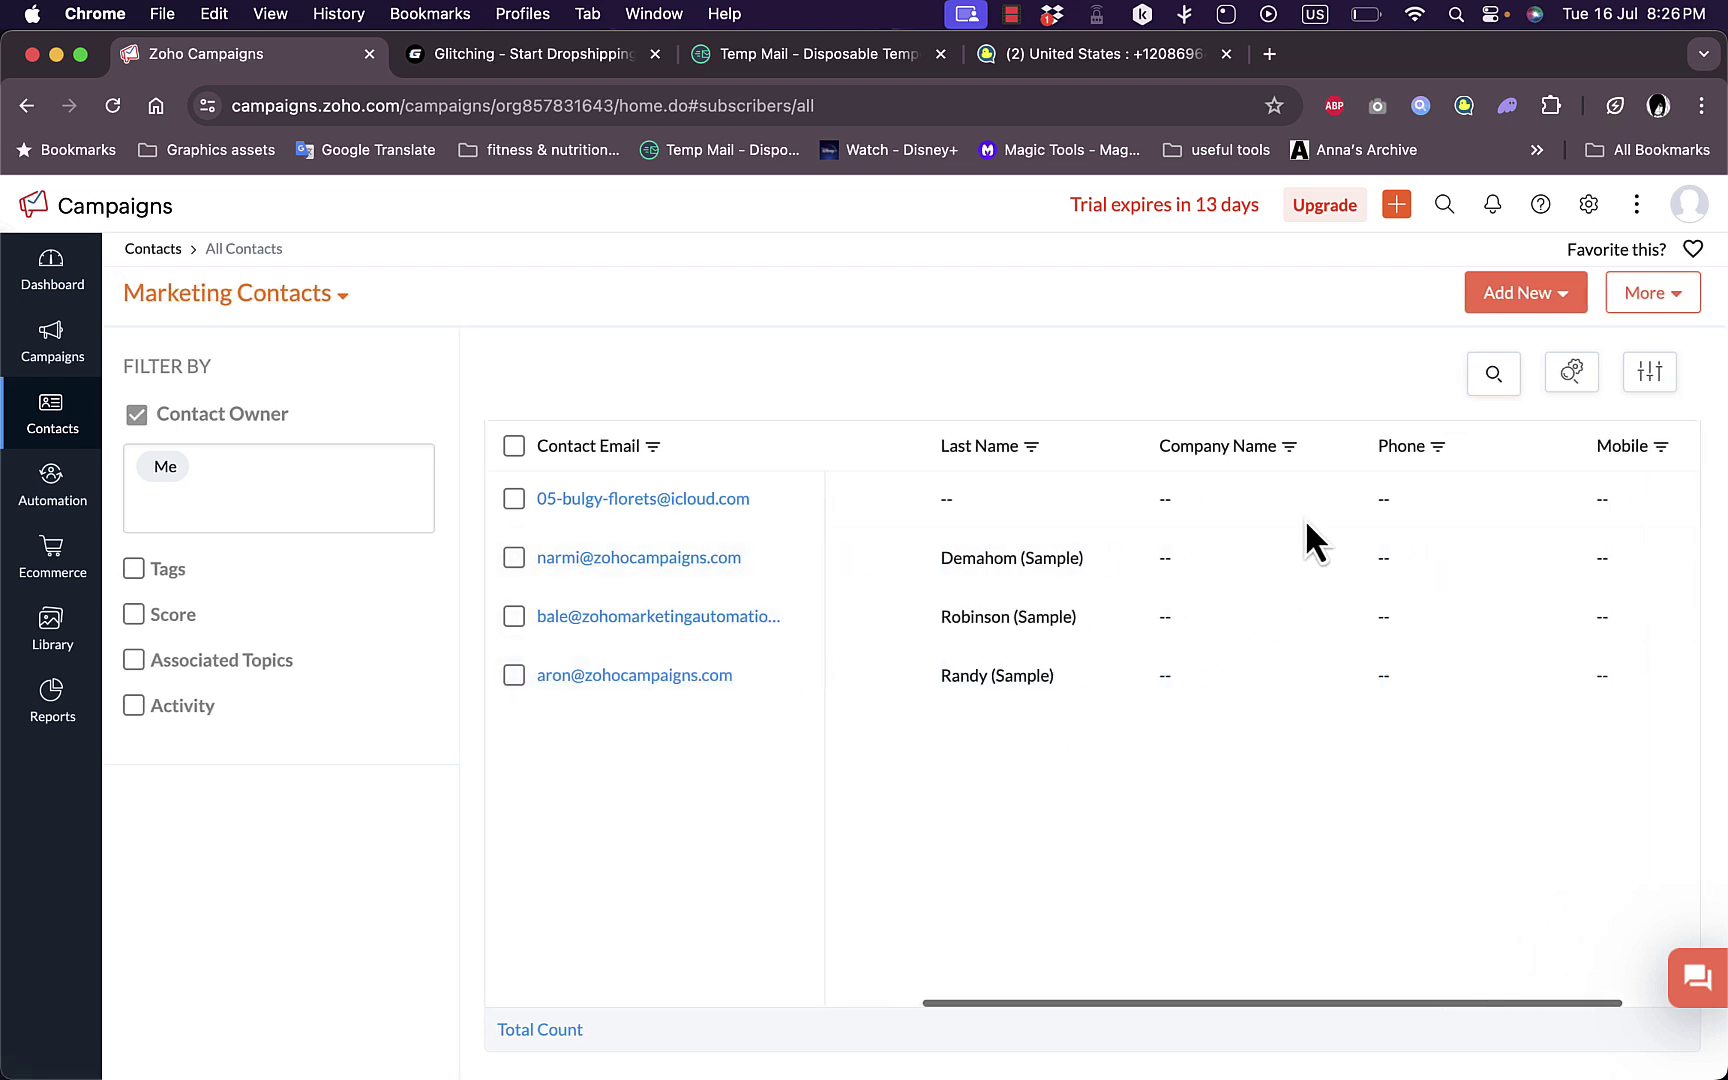
{"action": "left_click", "coordinate": [1565, 300]}
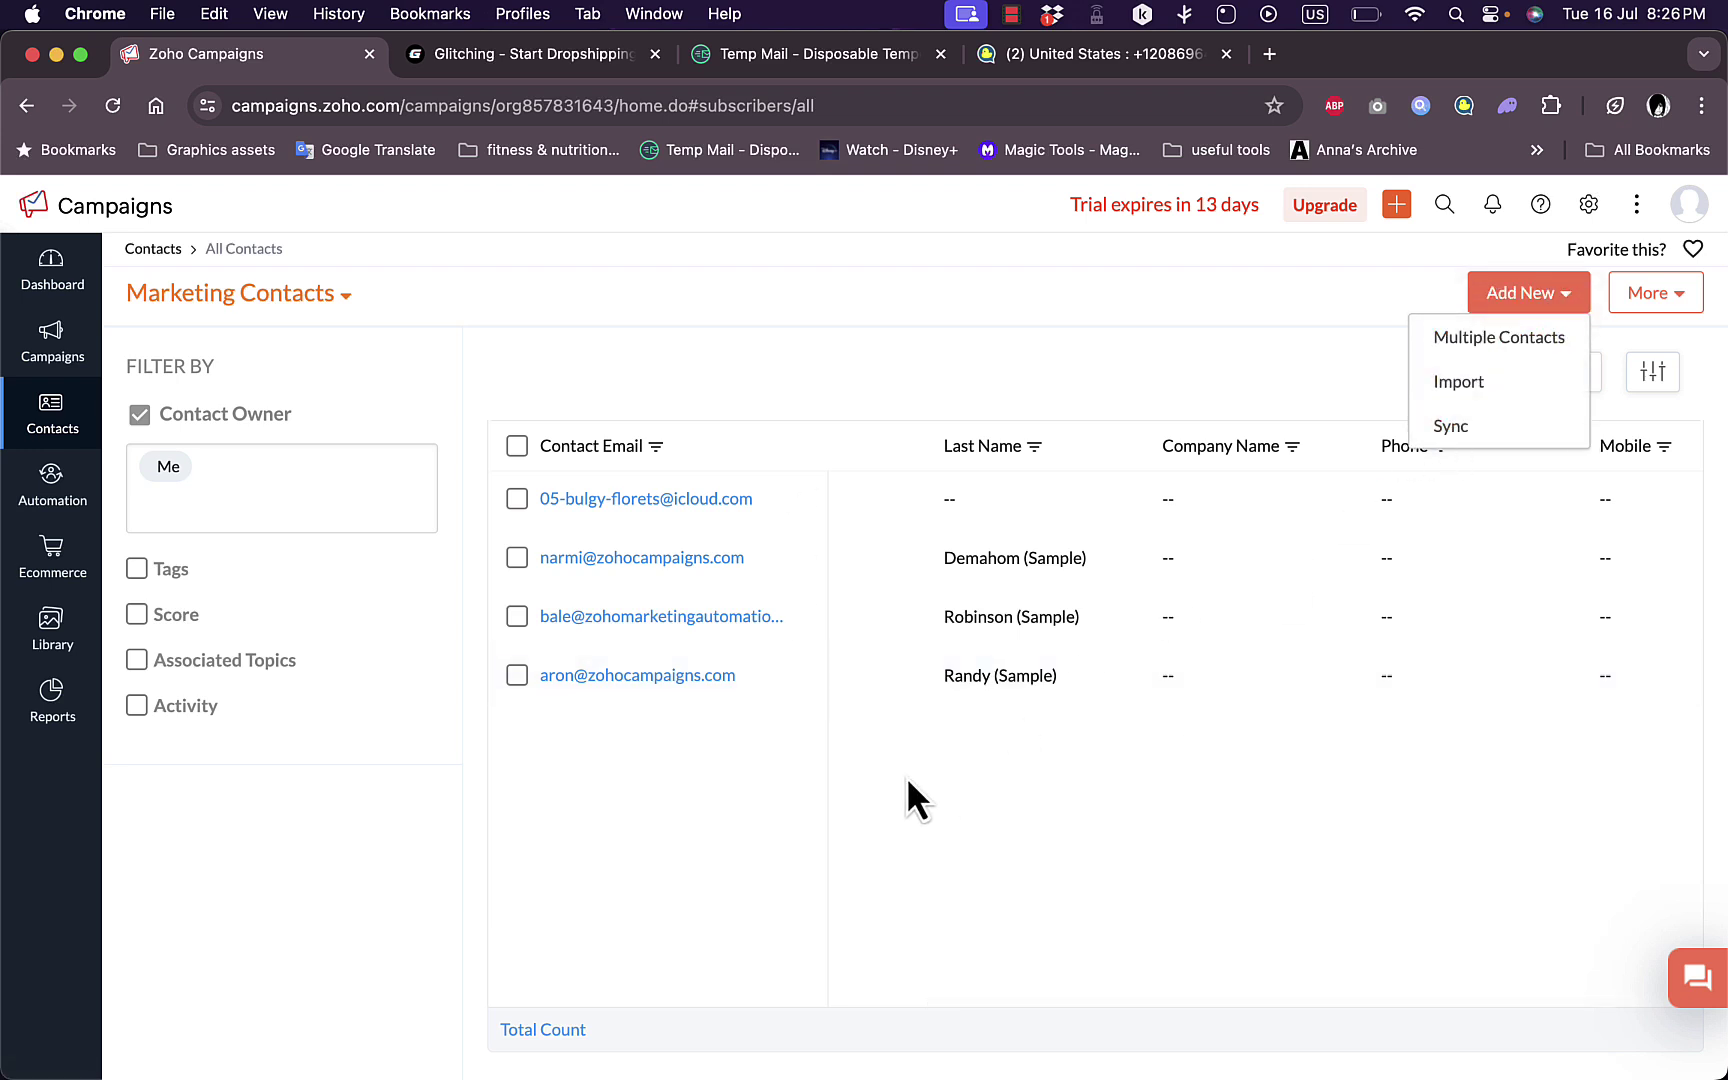
{"action": "left_click", "coordinate": [55, 485]}
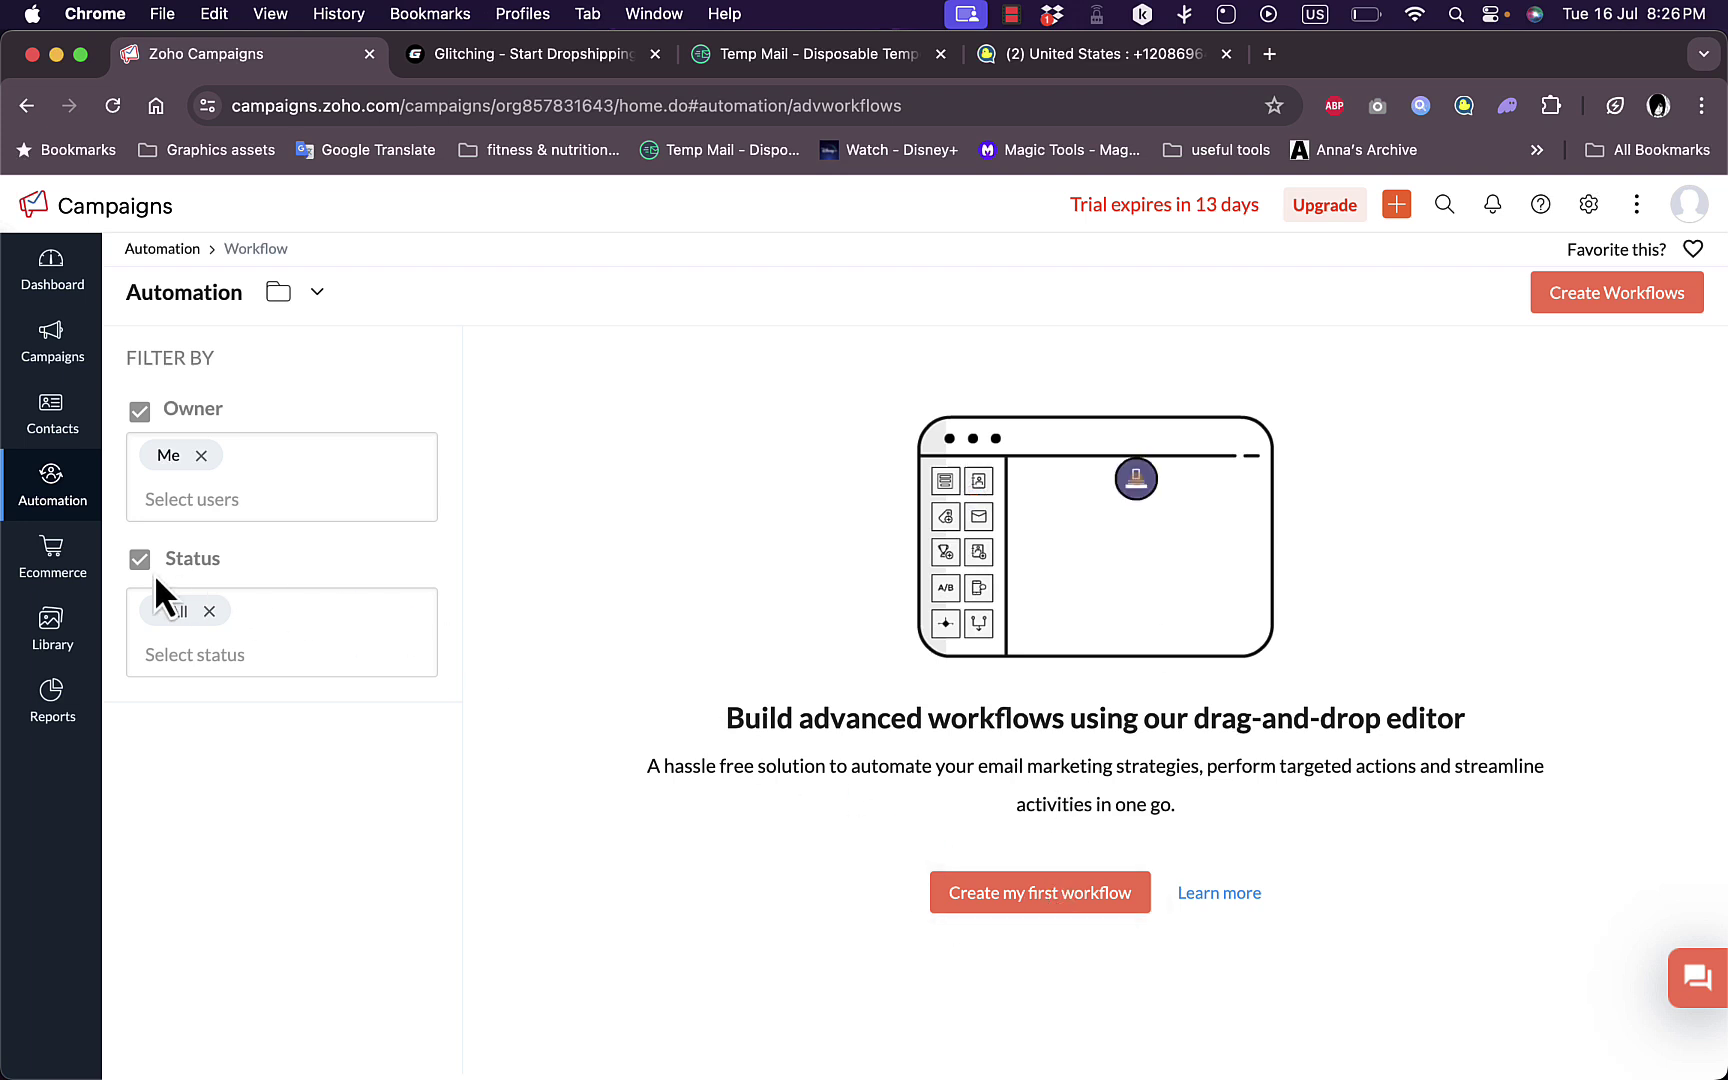
Step: Visit the Ecommerce store-connection page, then open the empty Sent Campaigns report under Reports
{"action": "left_click", "coordinate": [64, 565]}
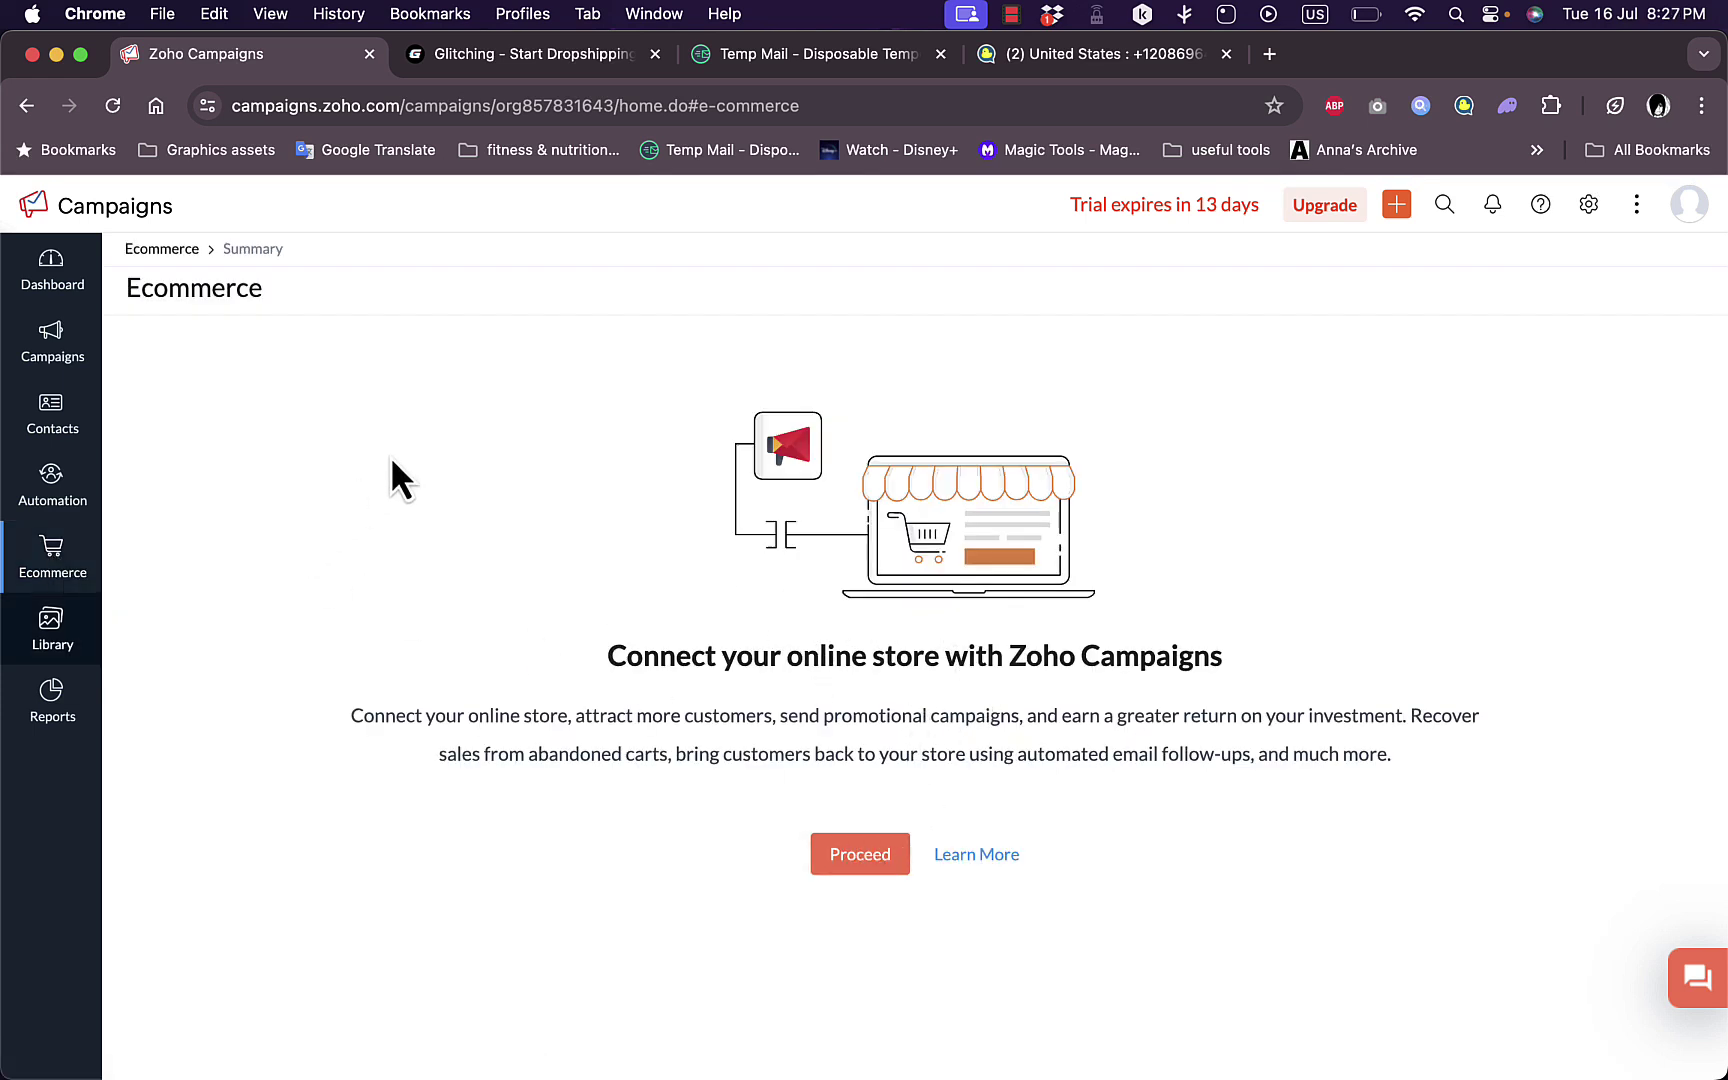
{"action": "mouse_move", "coordinate": [44, 645]}
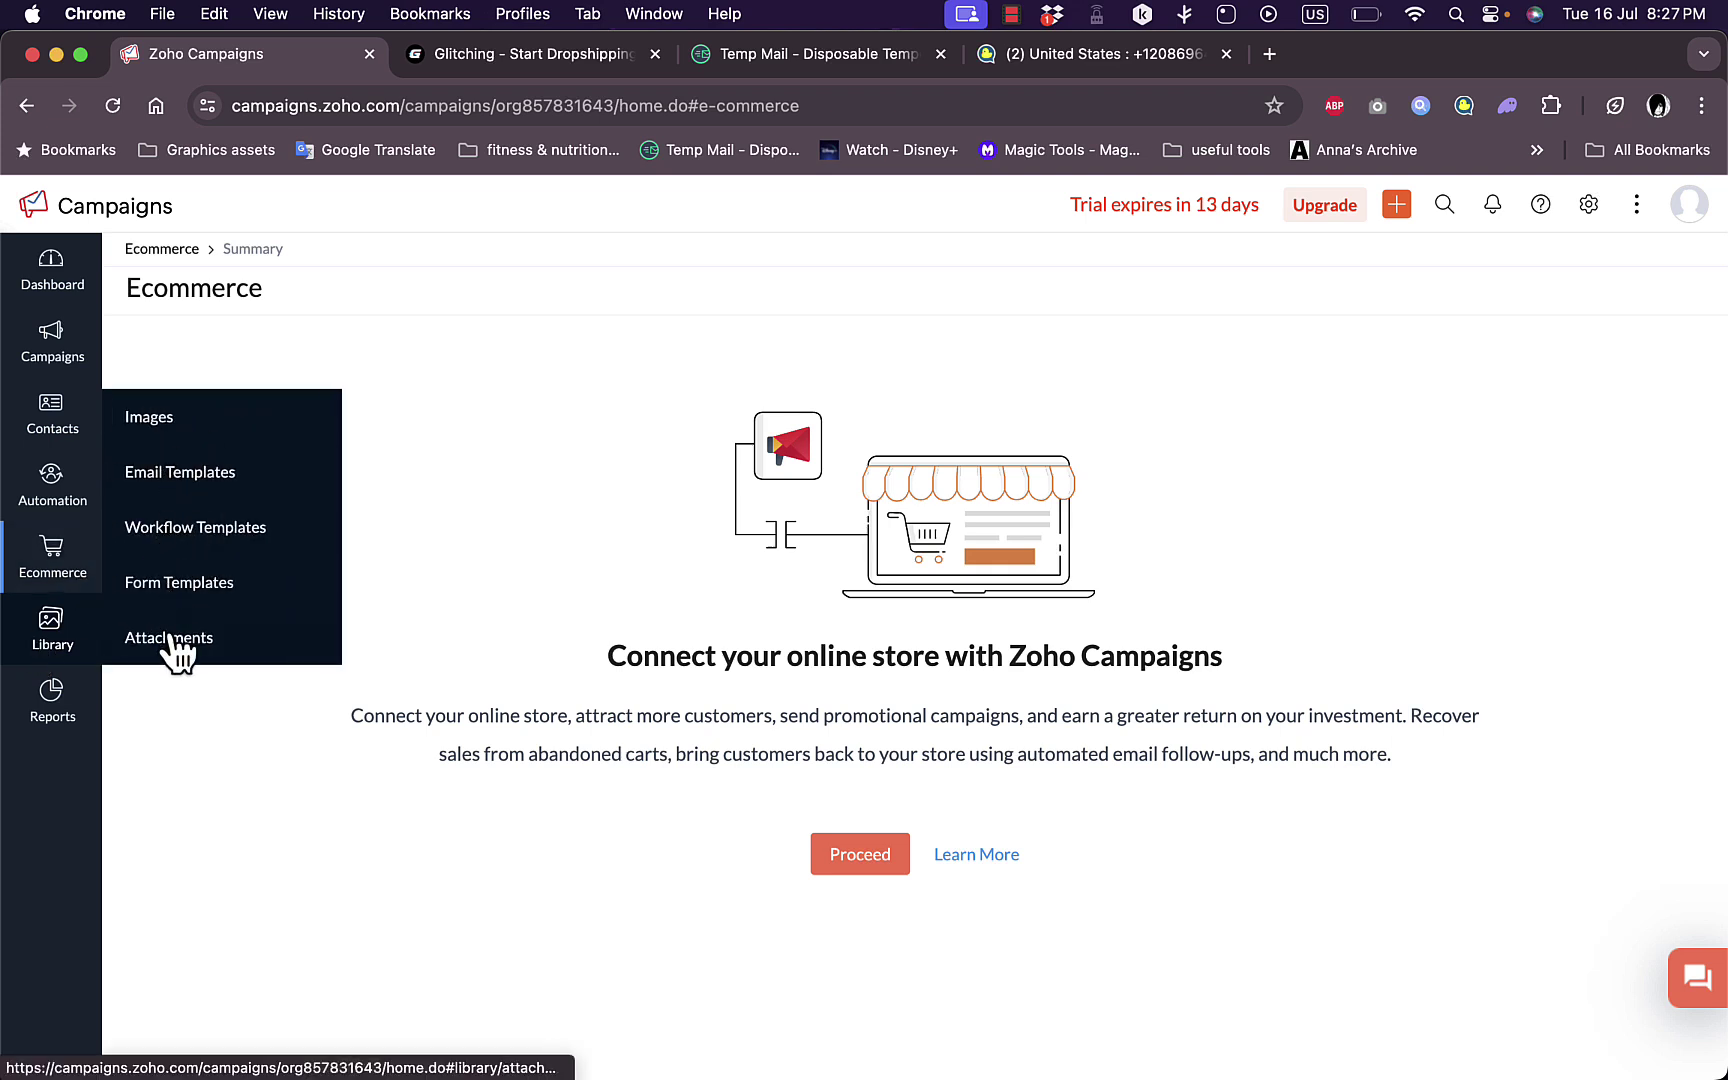
{"action": "mouse_move", "coordinate": [52, 722]}
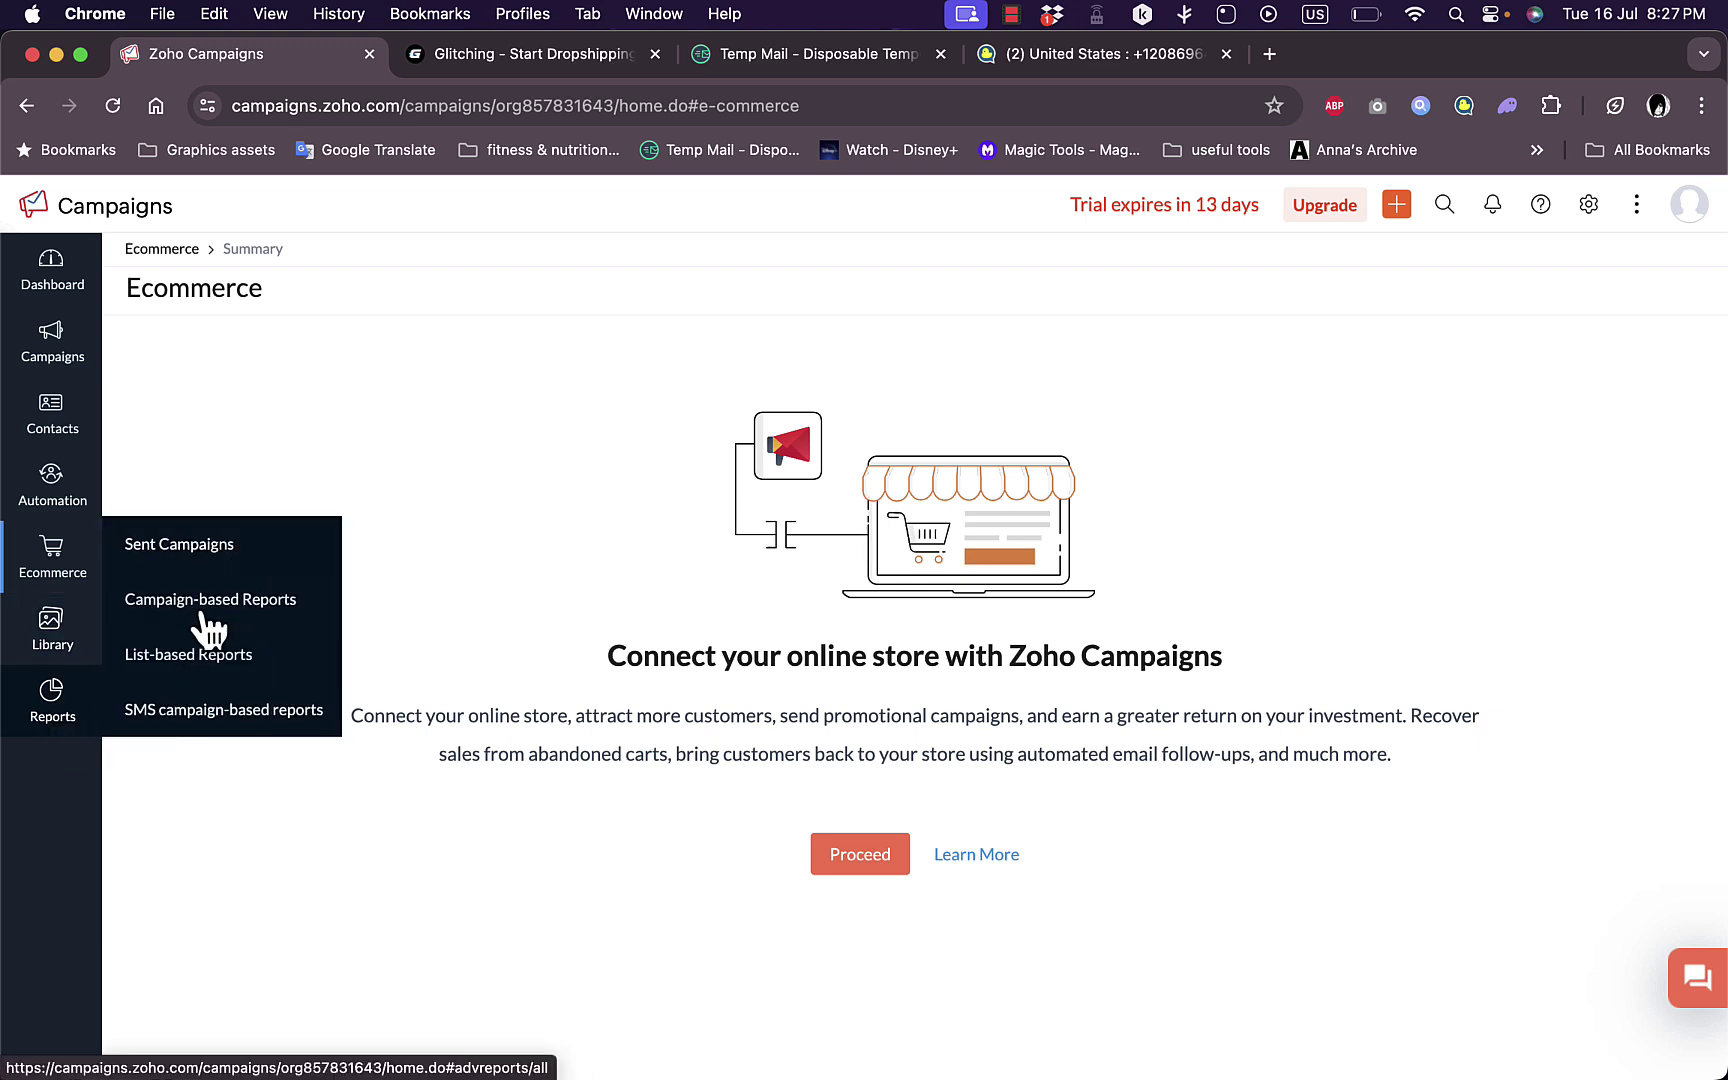
{"action": "left_click", "coordinate": [186, 556]}
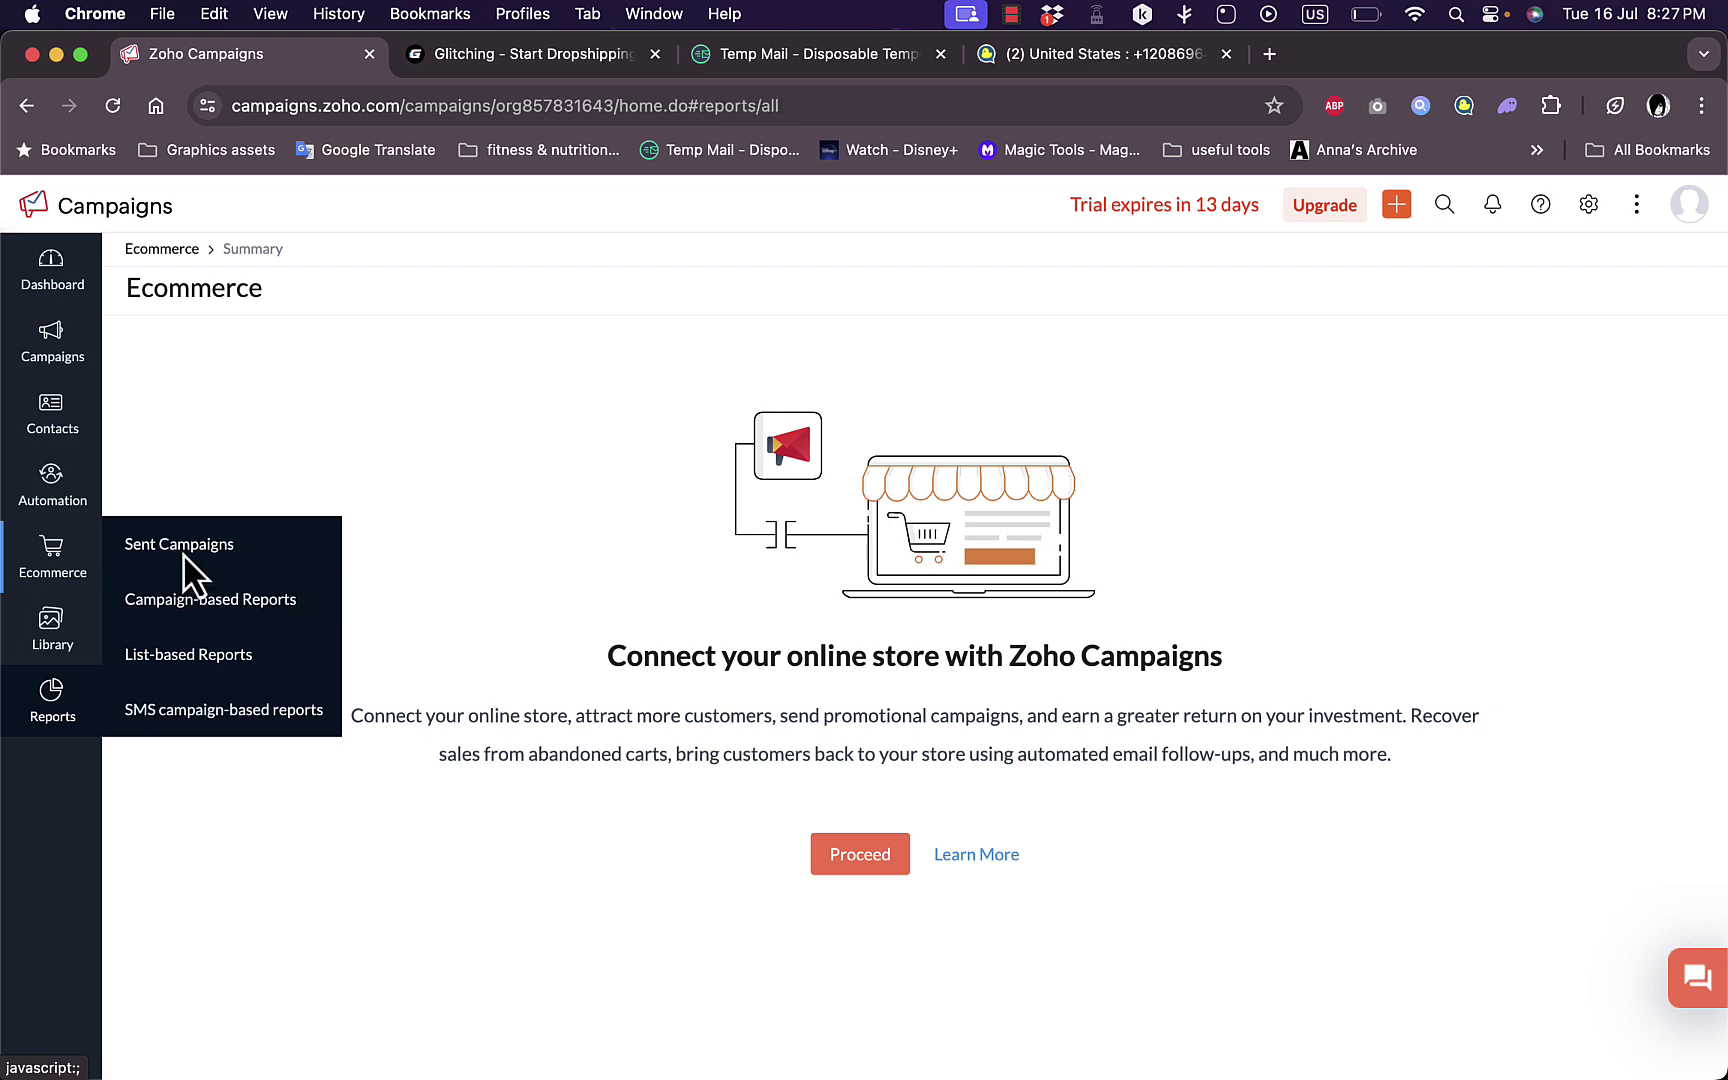